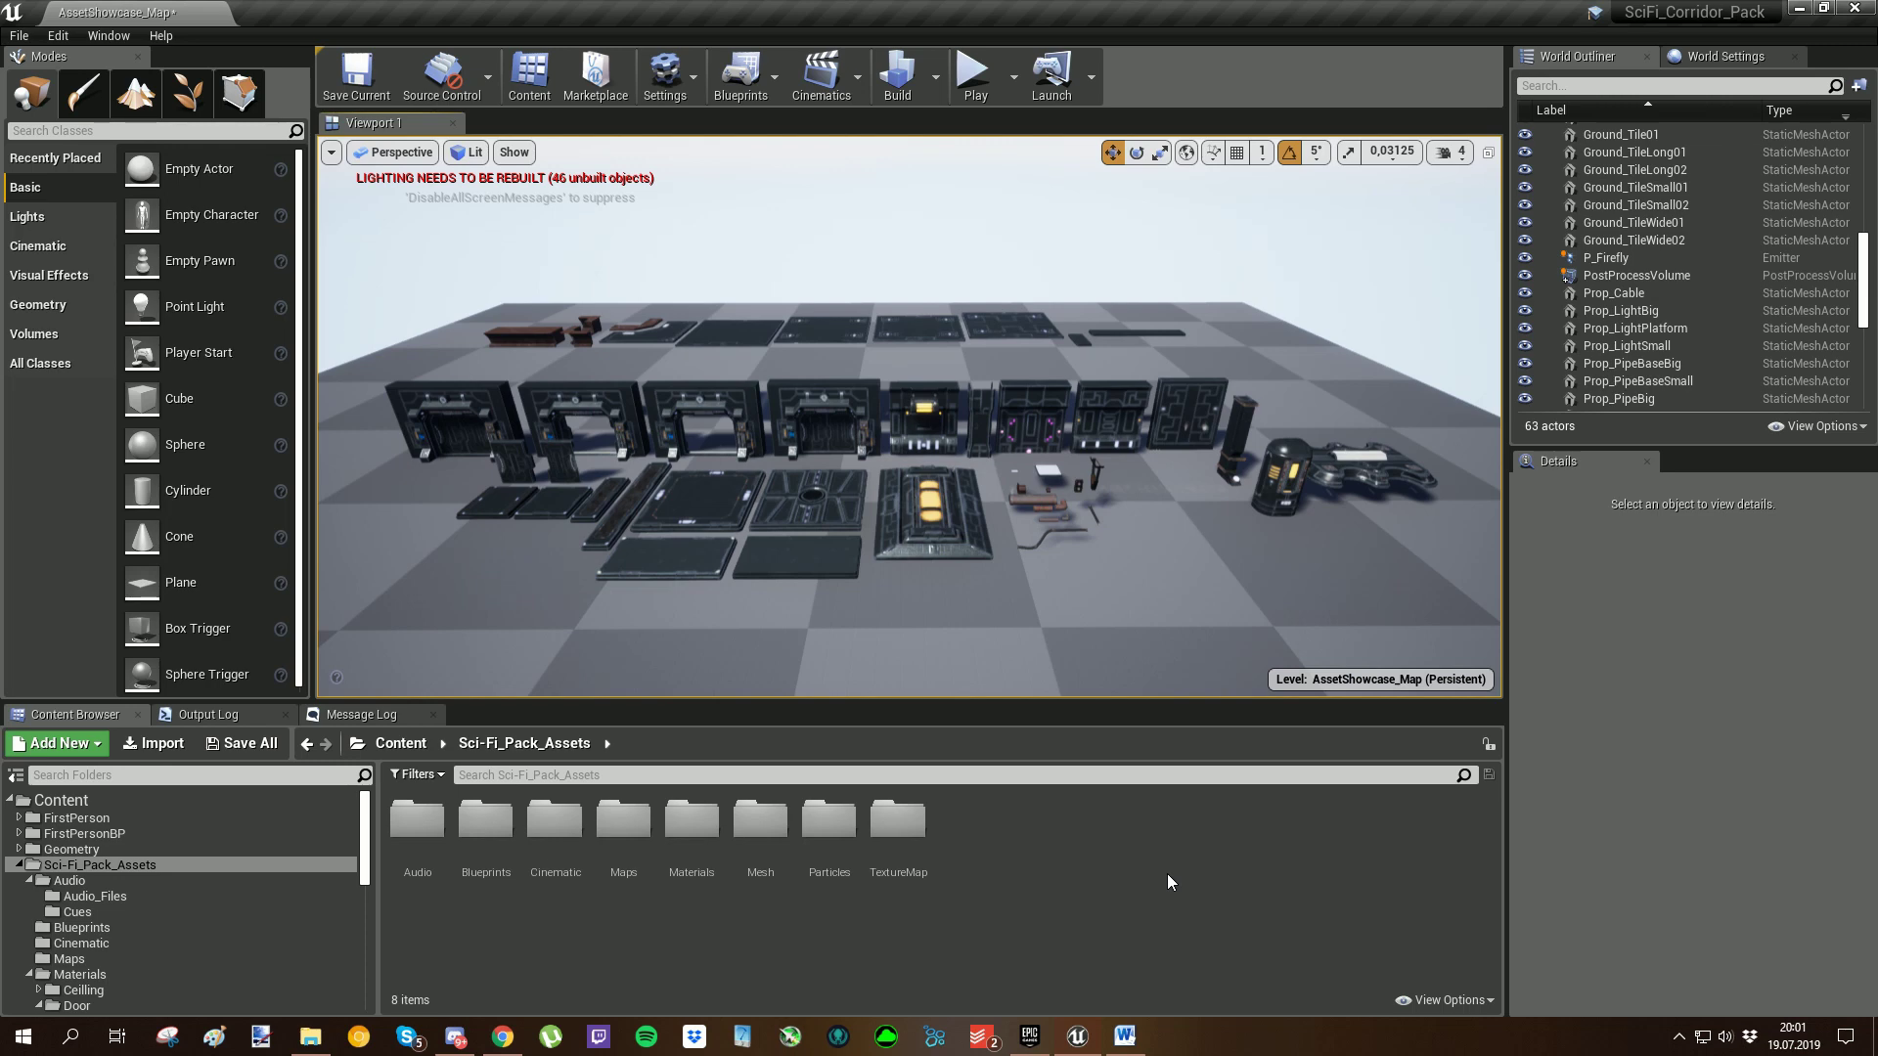
# Step: Browse the pack's Mesh folder, checking its Ground and Wall subfolders and returning to the Mesh folder
pyautogui.press('a')
pyautogui.moveTo(938, 565); pyautogui.dragTo(939, 565, button='right')
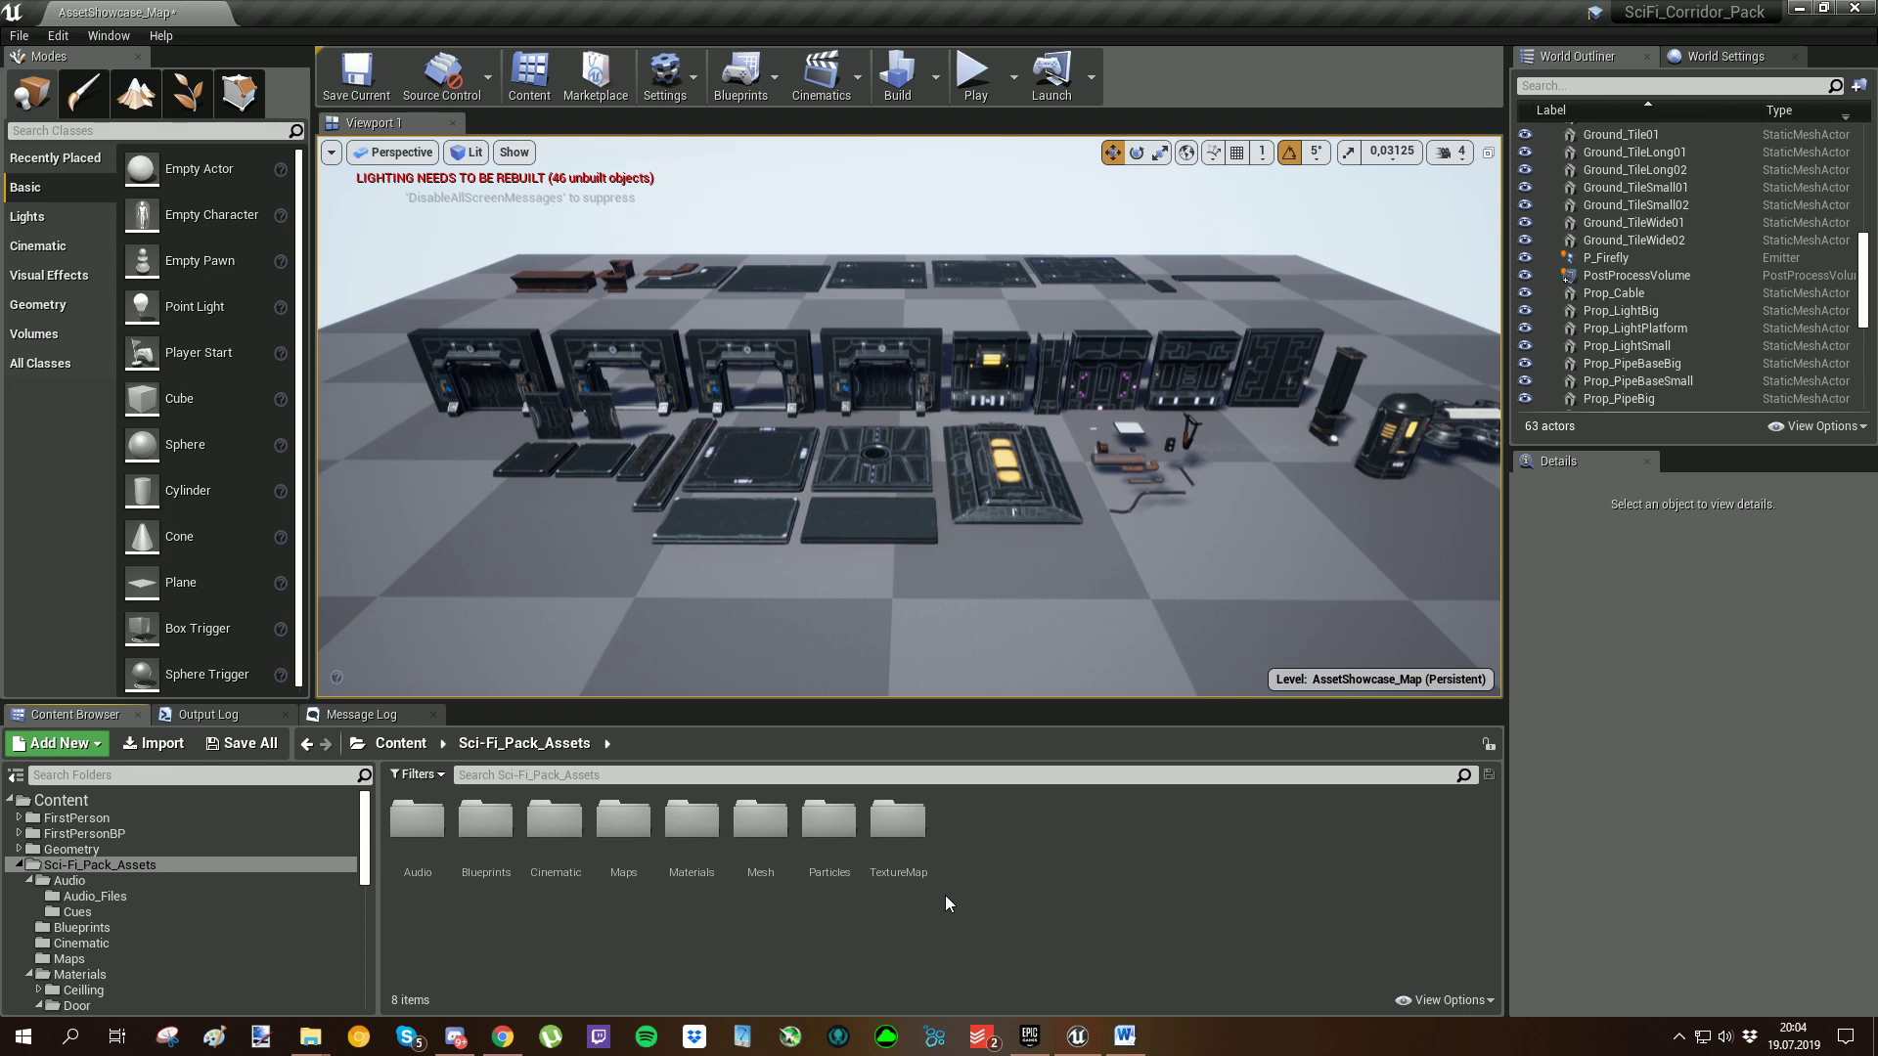
pyautogui.doubleClick(761, 831)
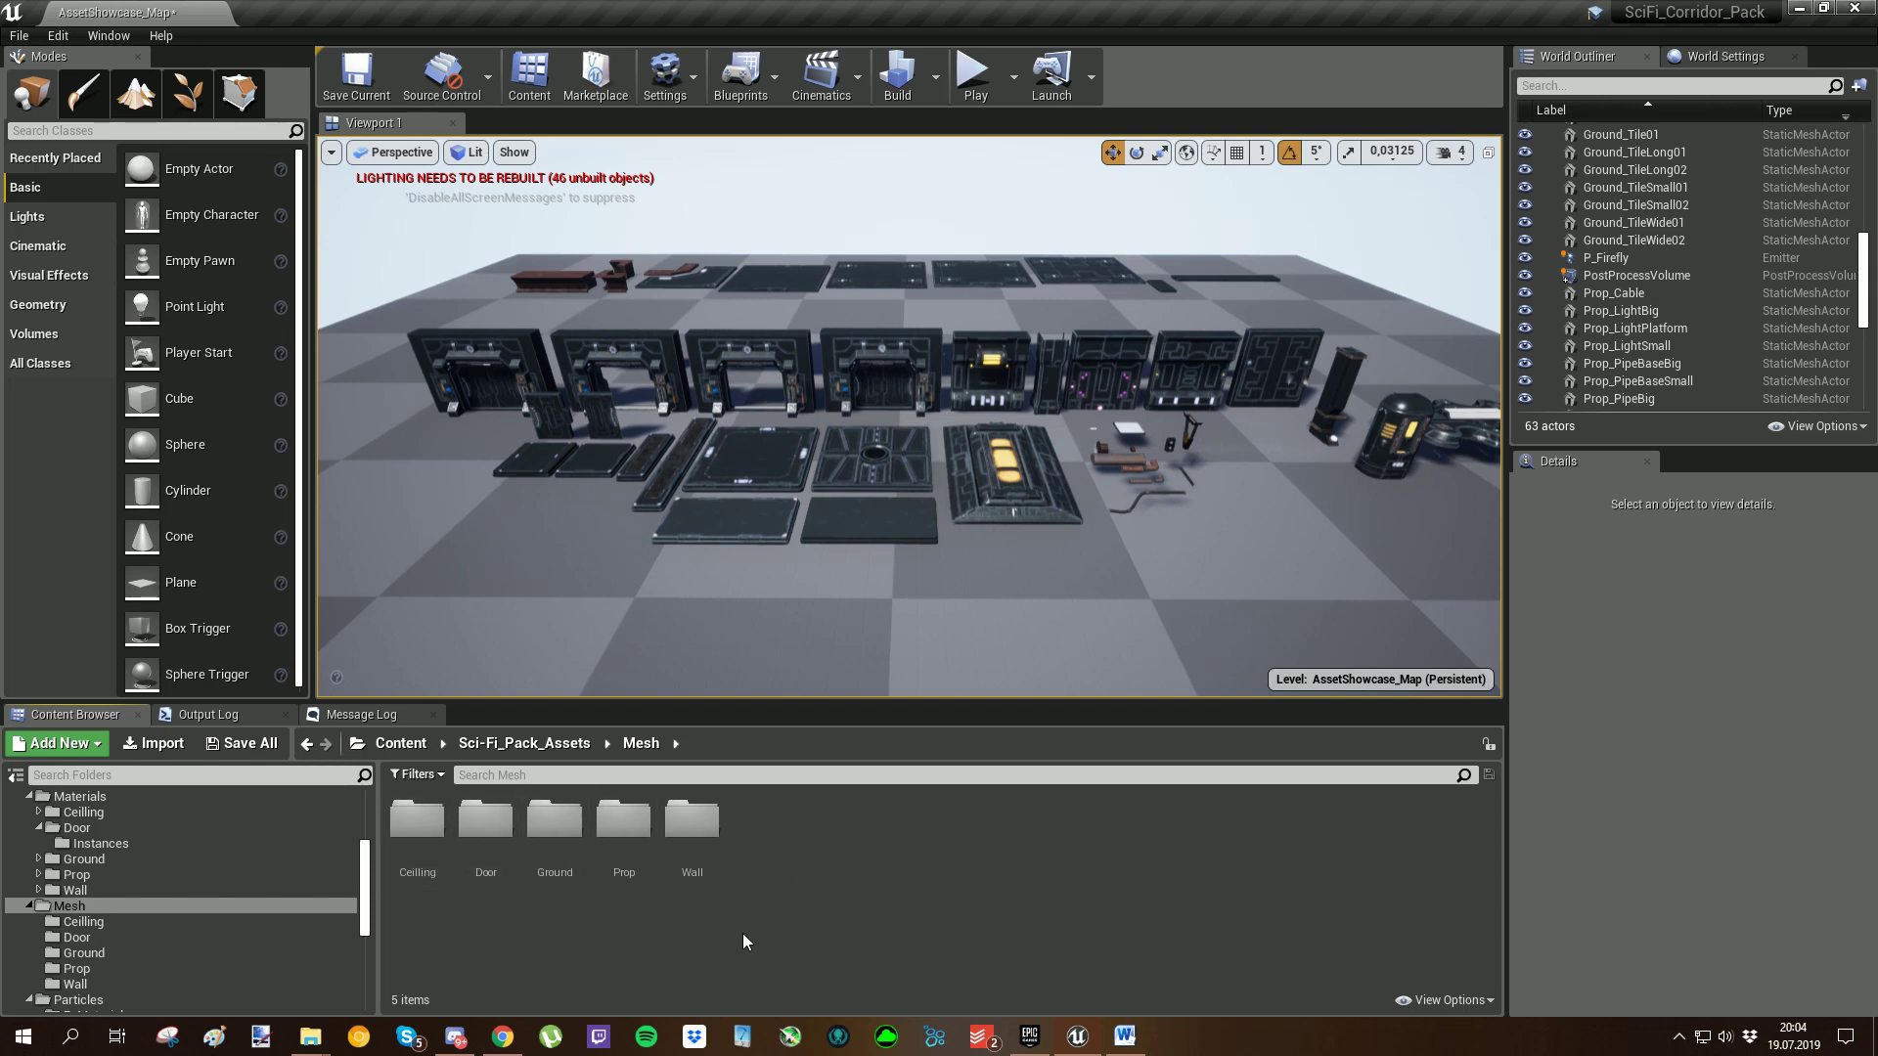
pyautogui.doubleClick(555, 832)
pyautogui.hotkey('alt', 'Left')
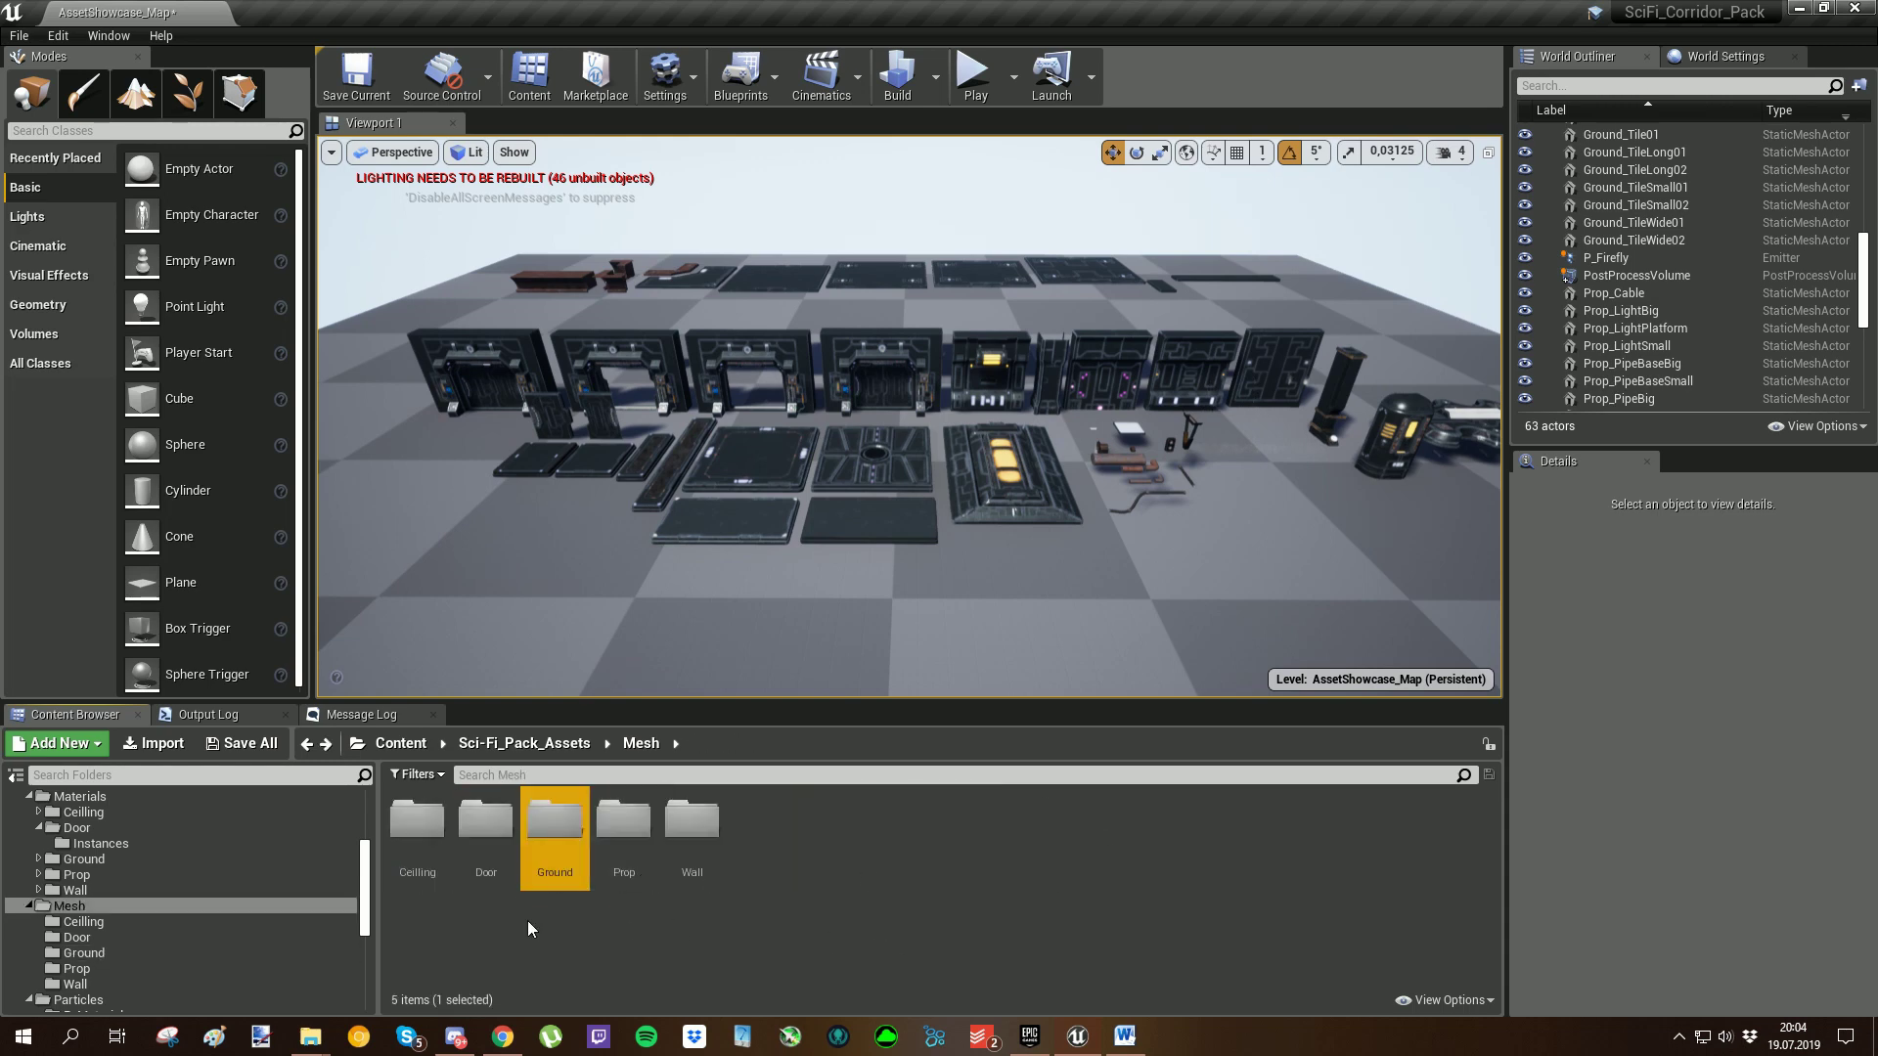
pyautogui.doubleClick(692, 821)
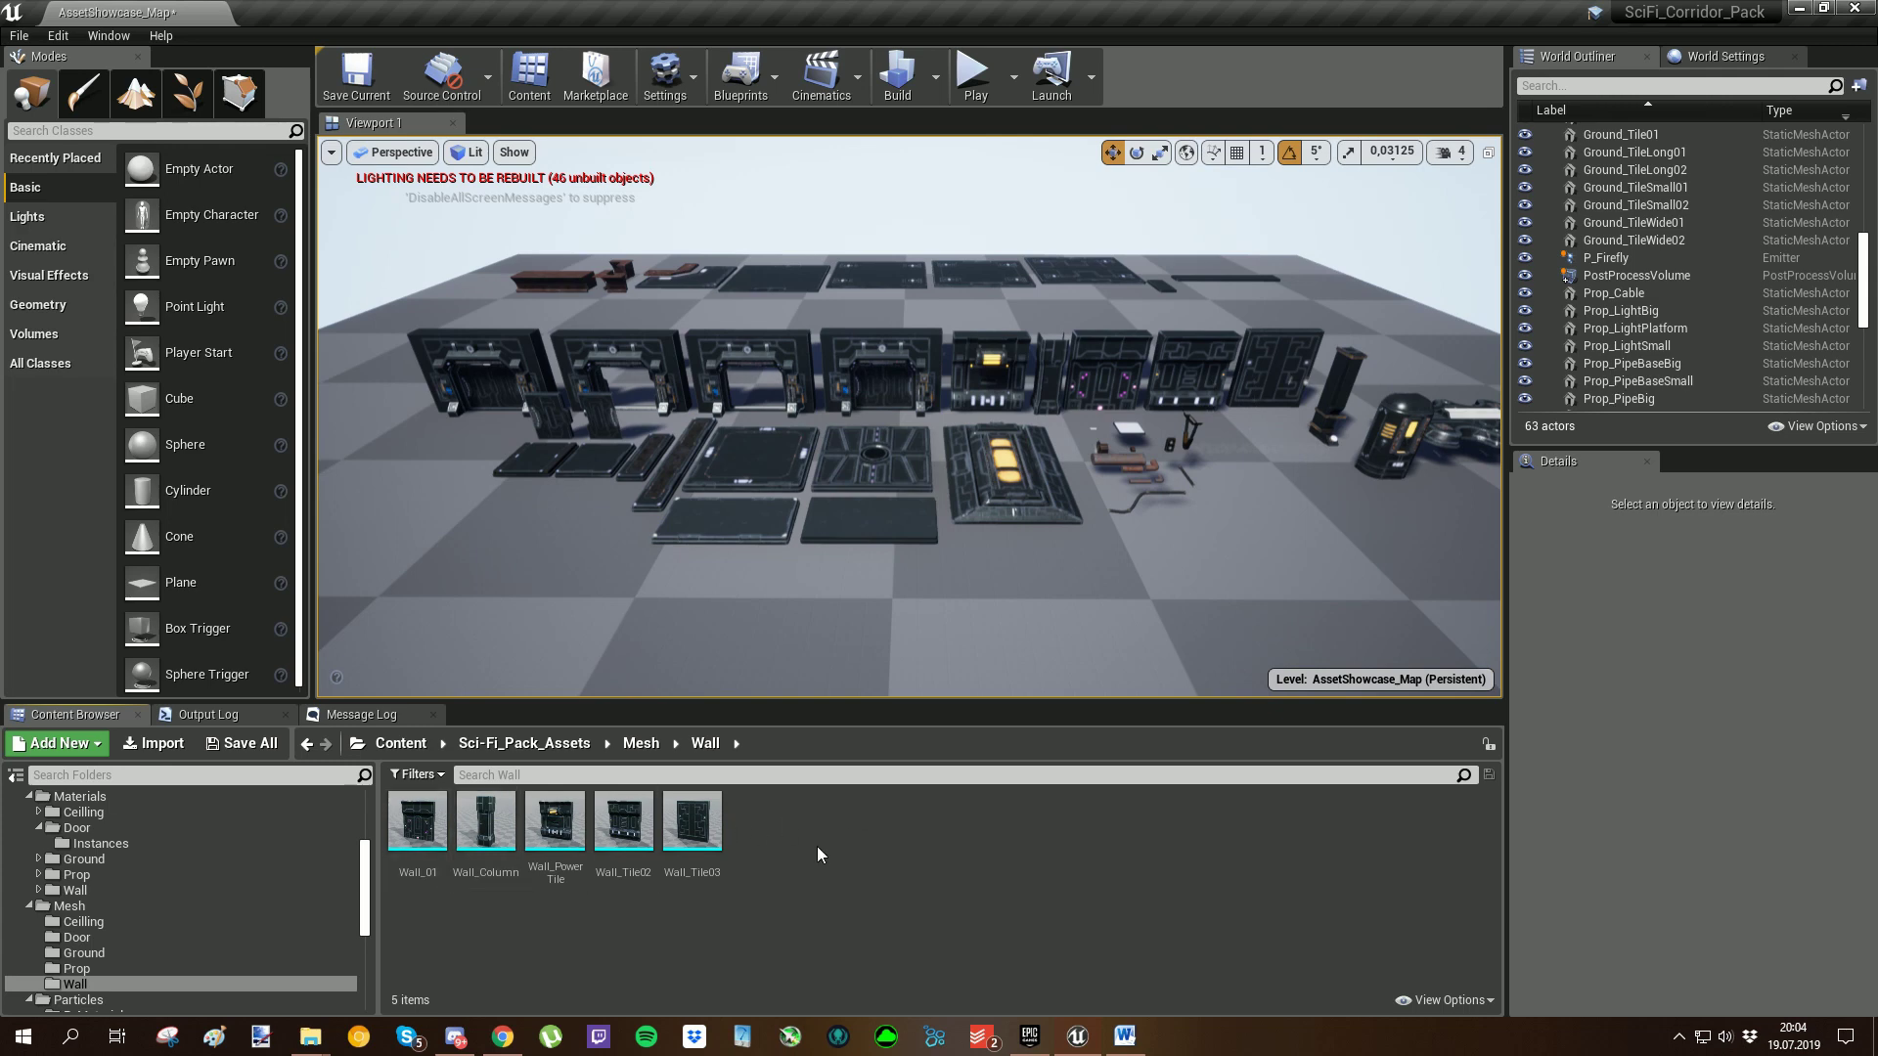
pyautogui.hotkey('alt', 'Left')
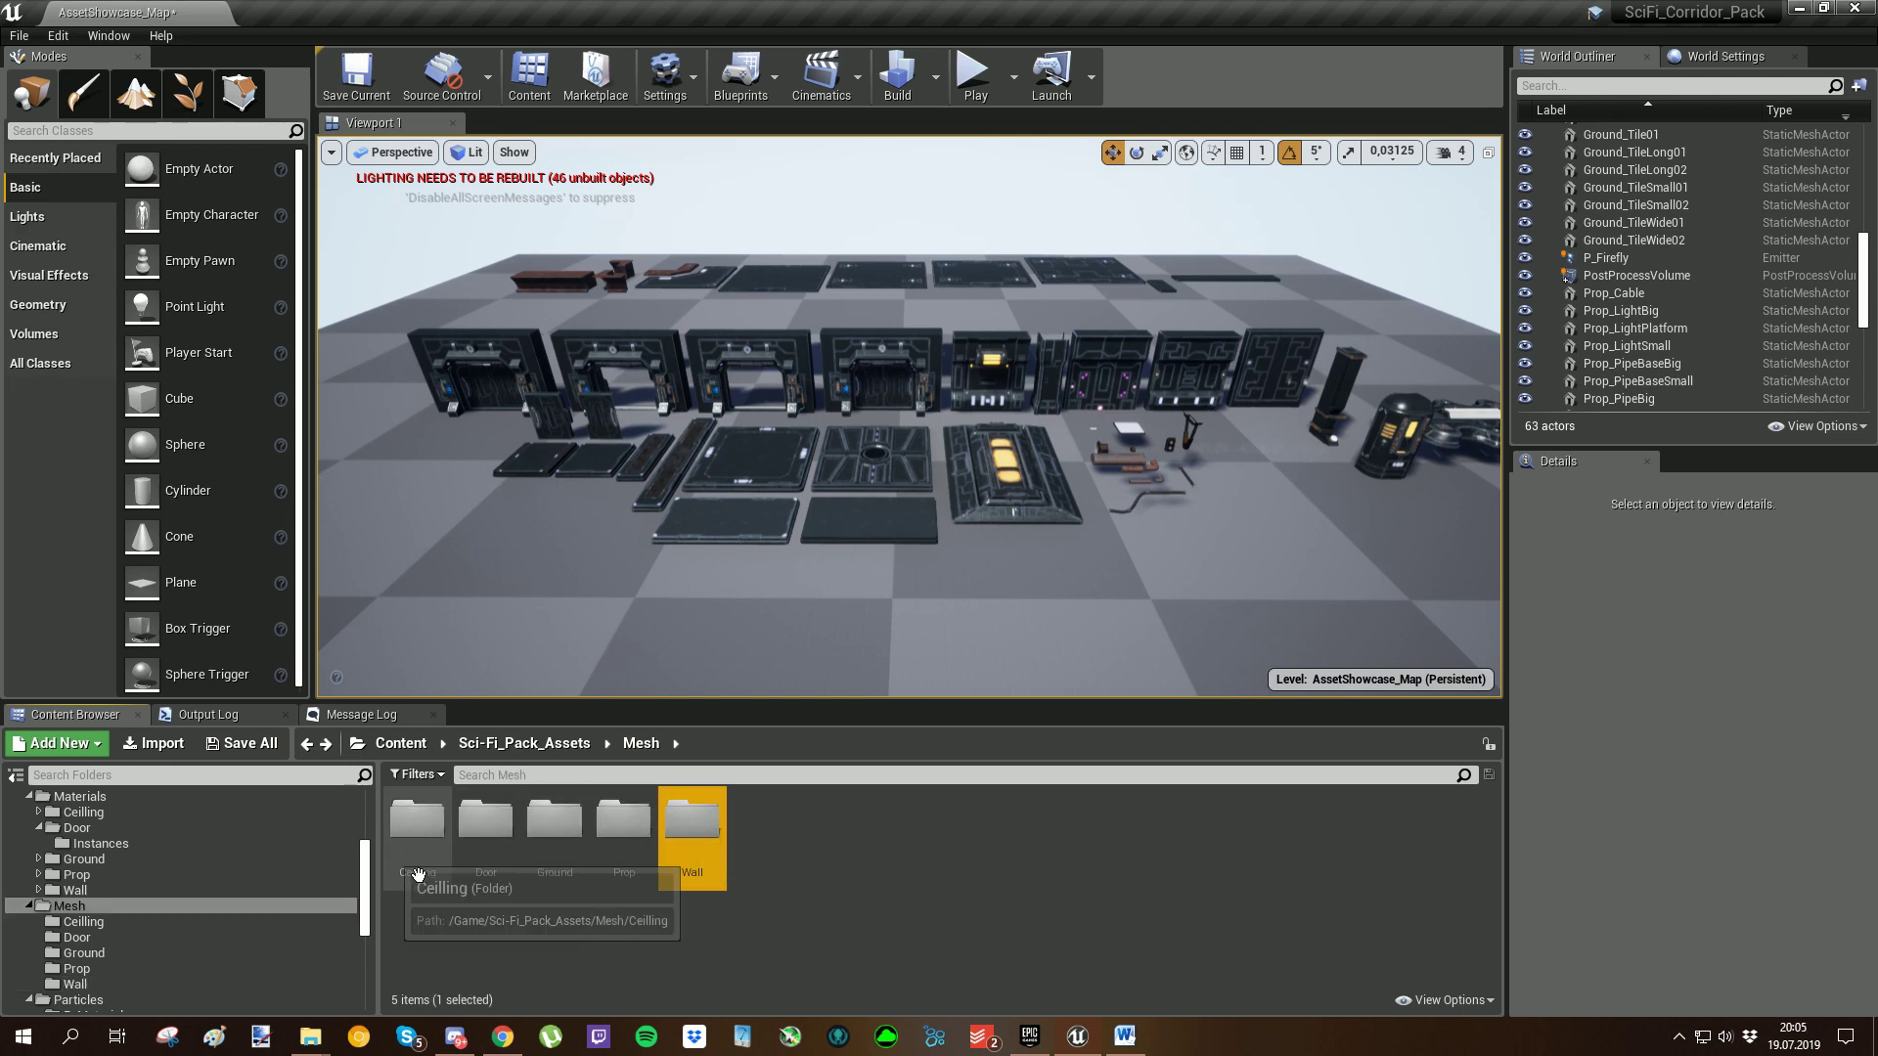
pyautogui.click(411, 886)
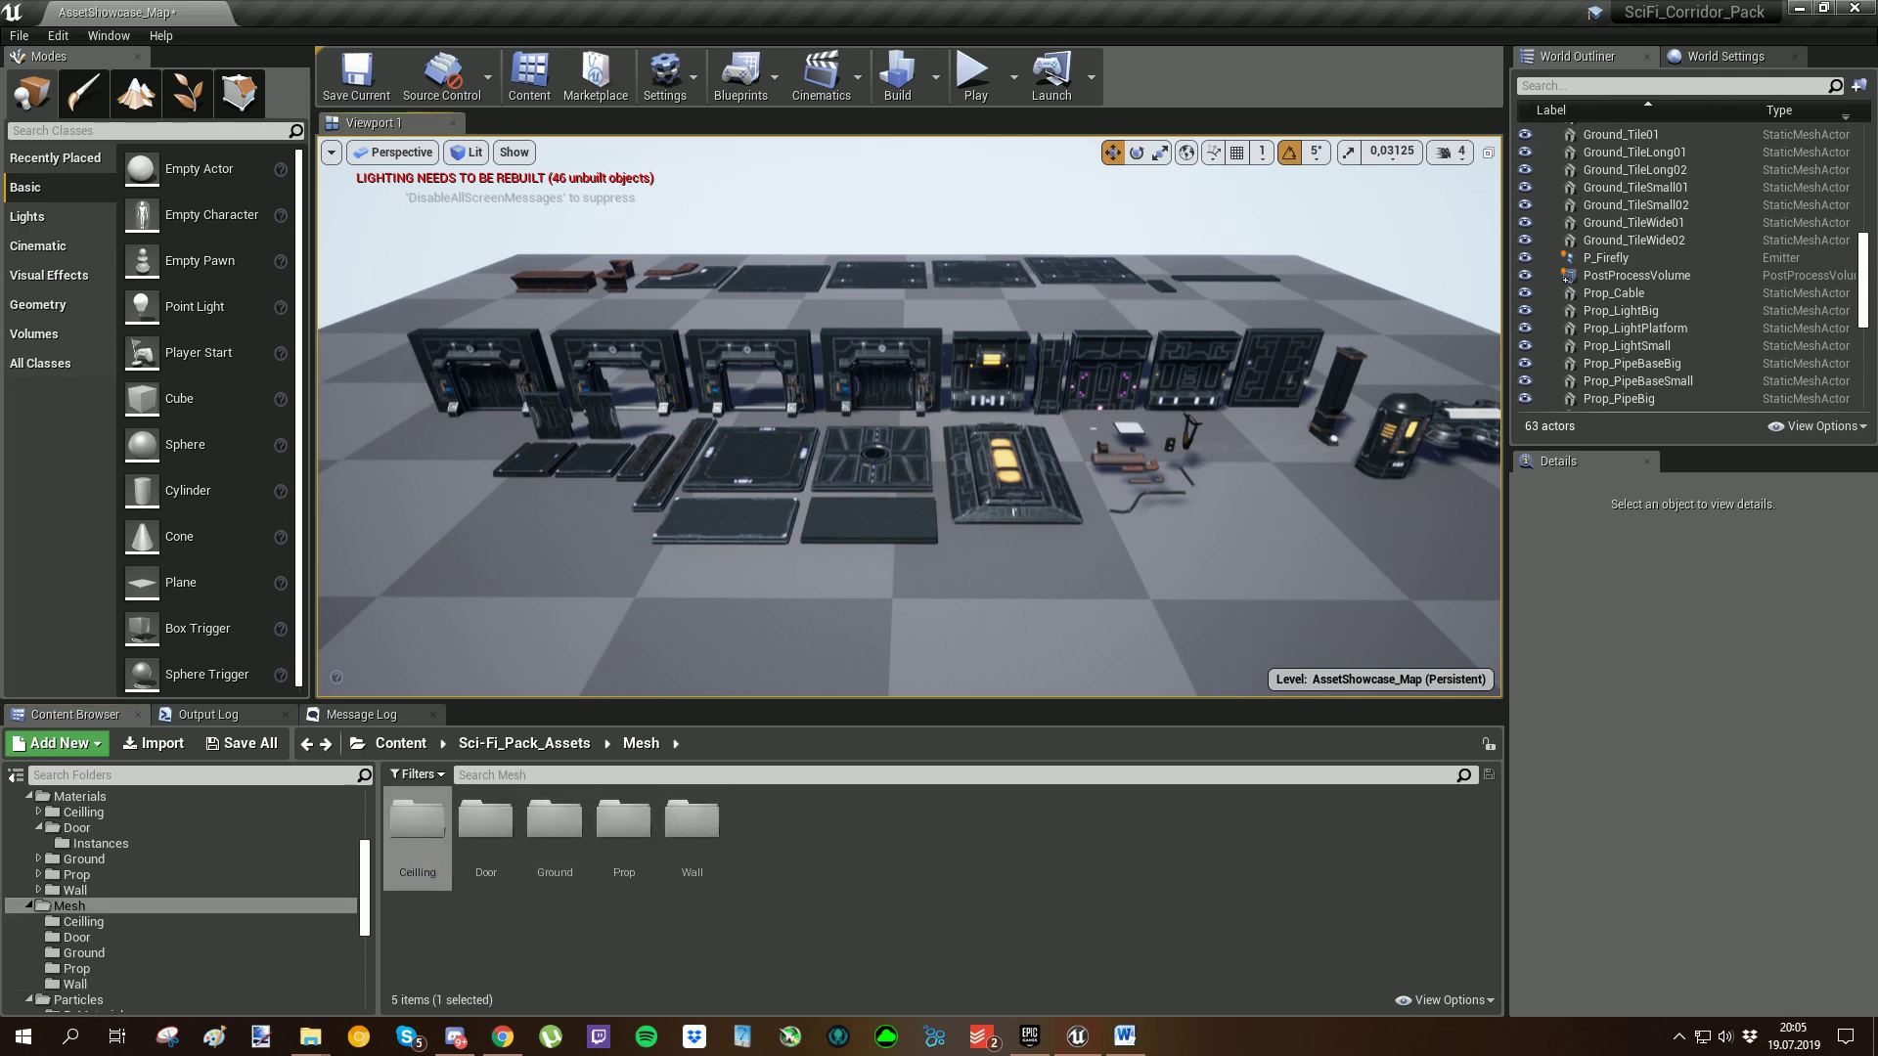
# Step: Examine the modular door, floor, wall and prop meshes laid out in the showcase level
pyautogui.moveTo(489, 411); pyautogui.dragTo(503, 305)
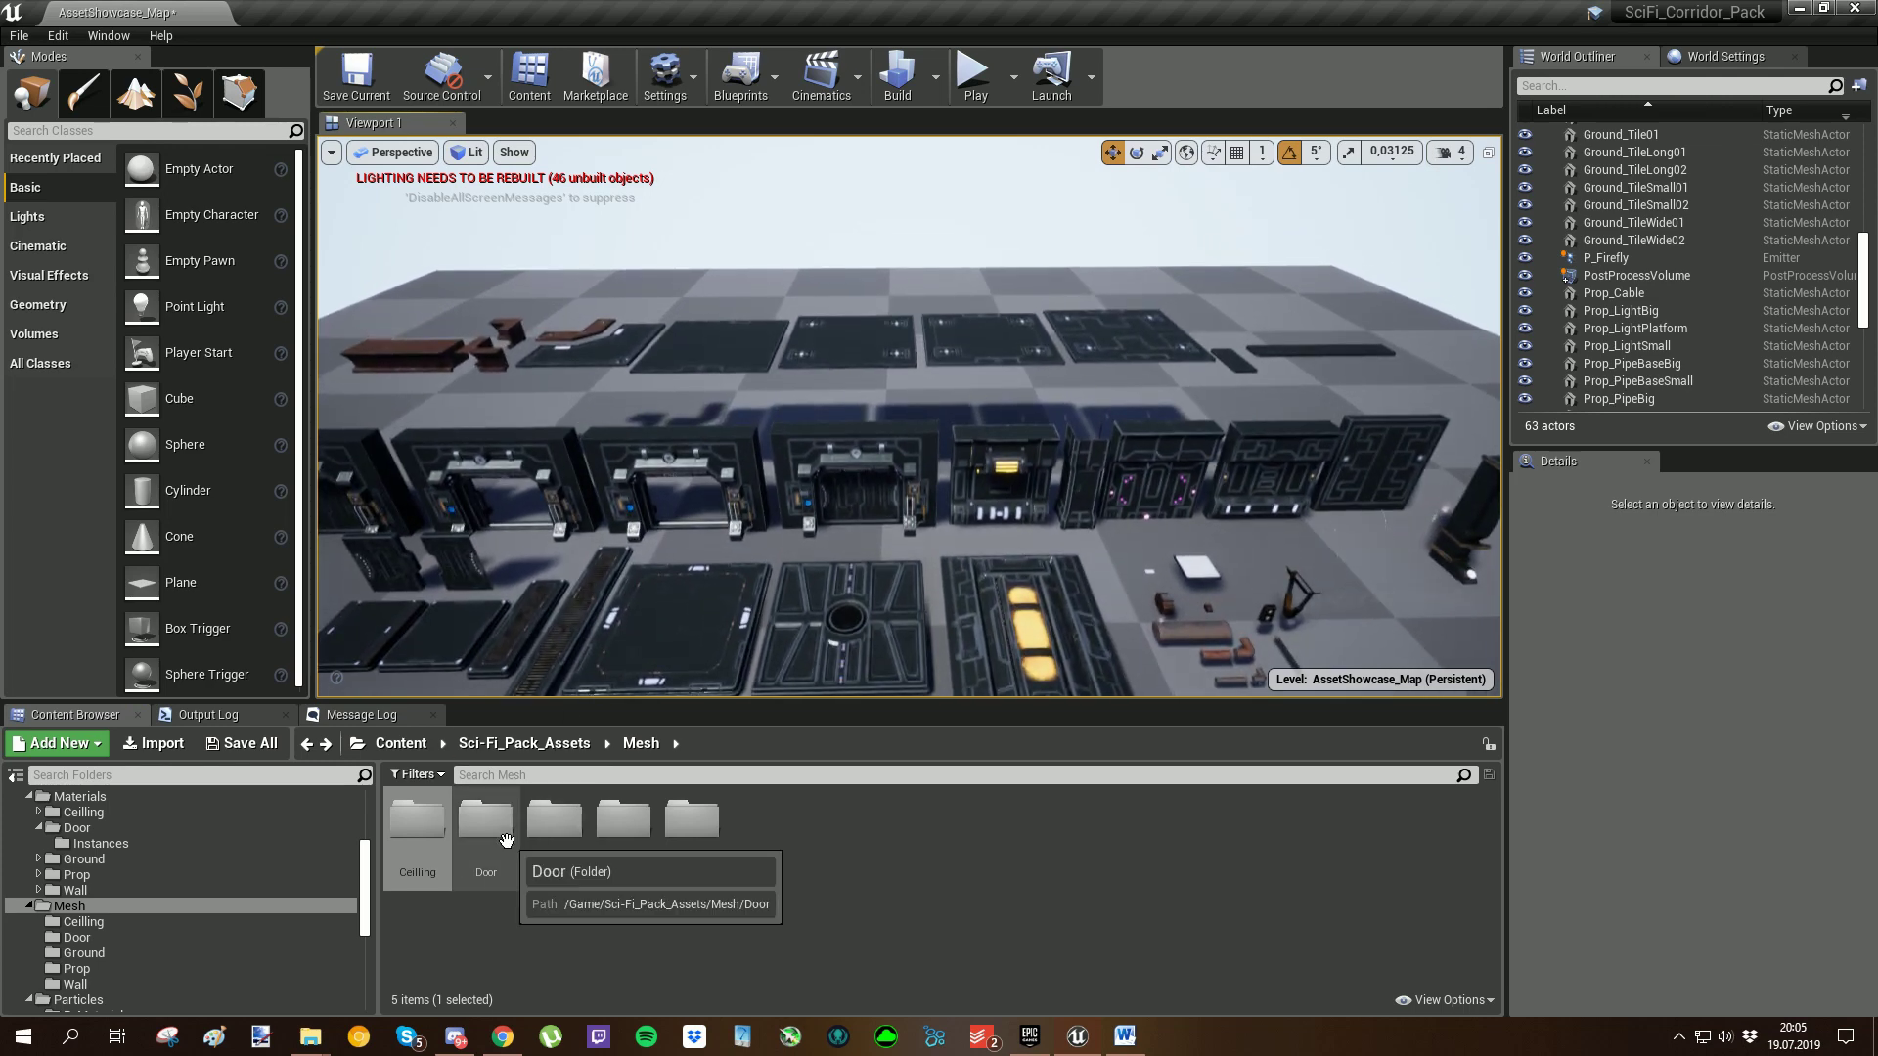
pyautogui.click(486, 822)
pyautogui.moveTo(469, 394); pyautogui.dragTo(430, 446, button='right')
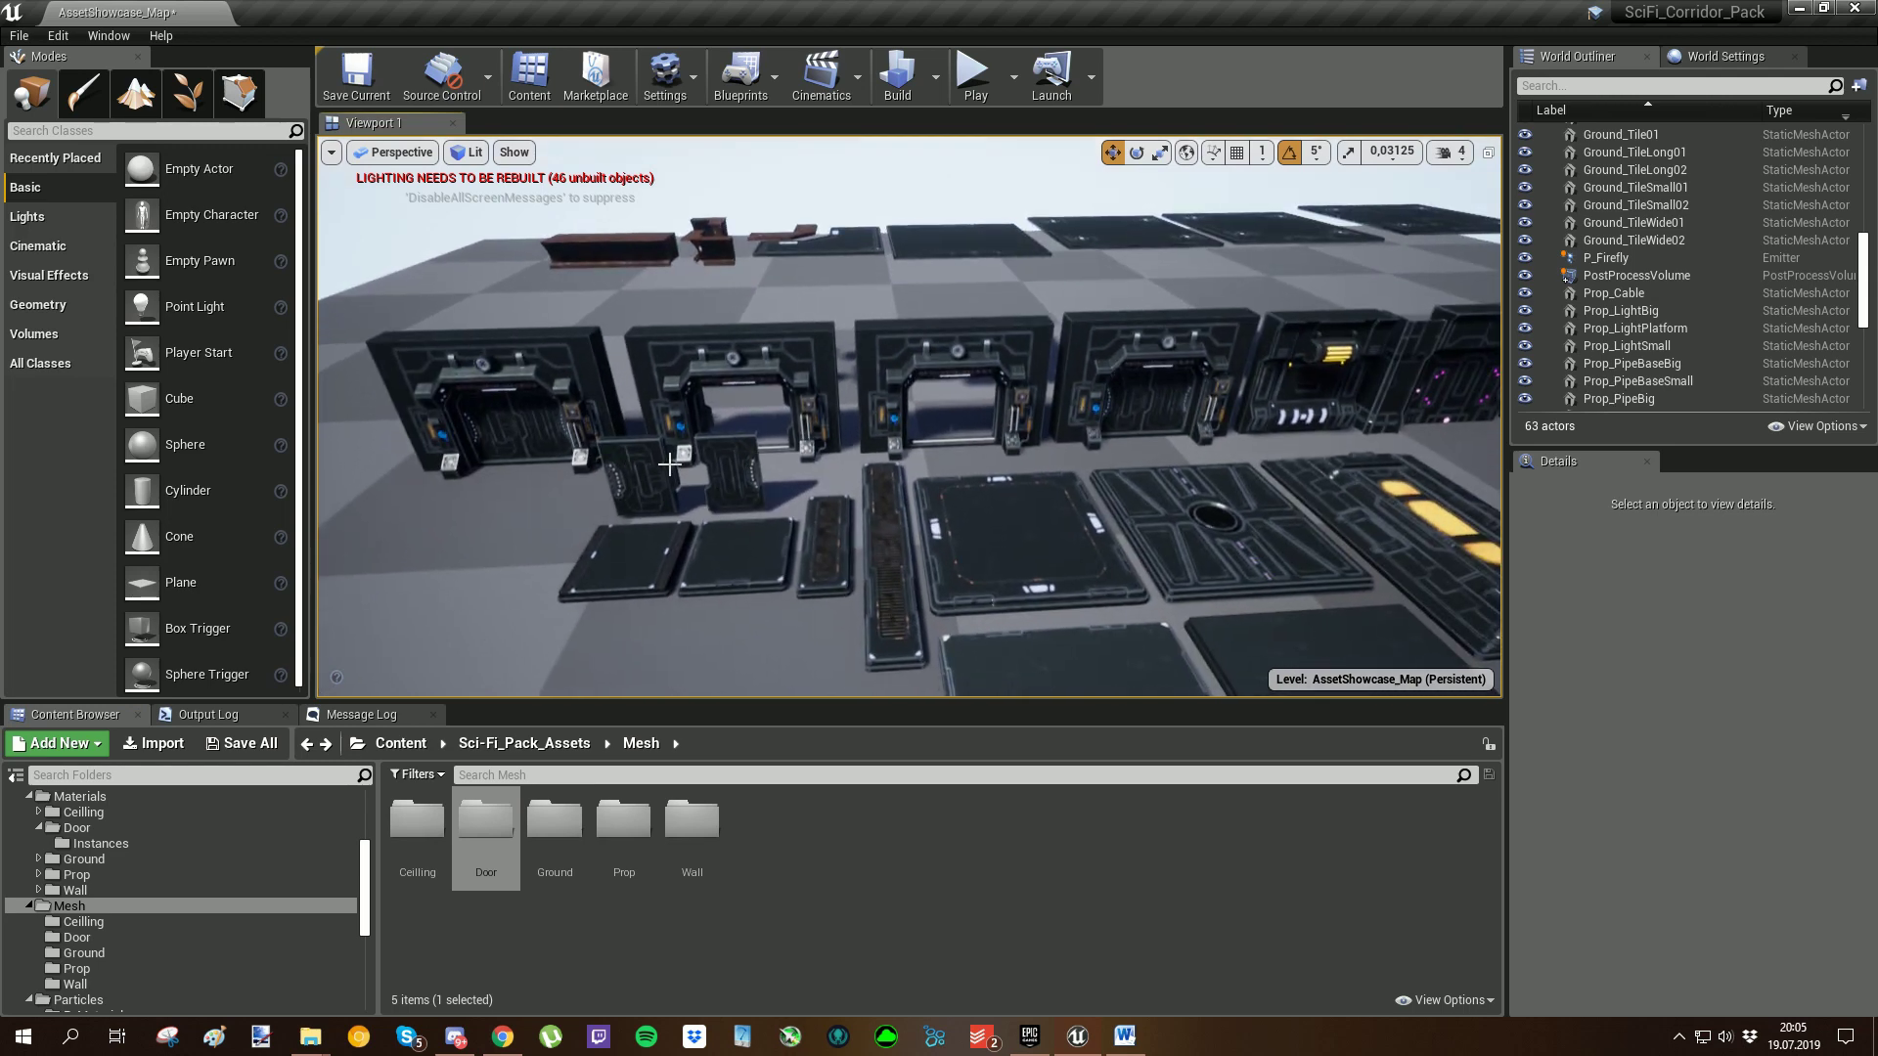
pyautogui.moveTo(866, 438); pyautogui.dragTo(794, 593, button='right')
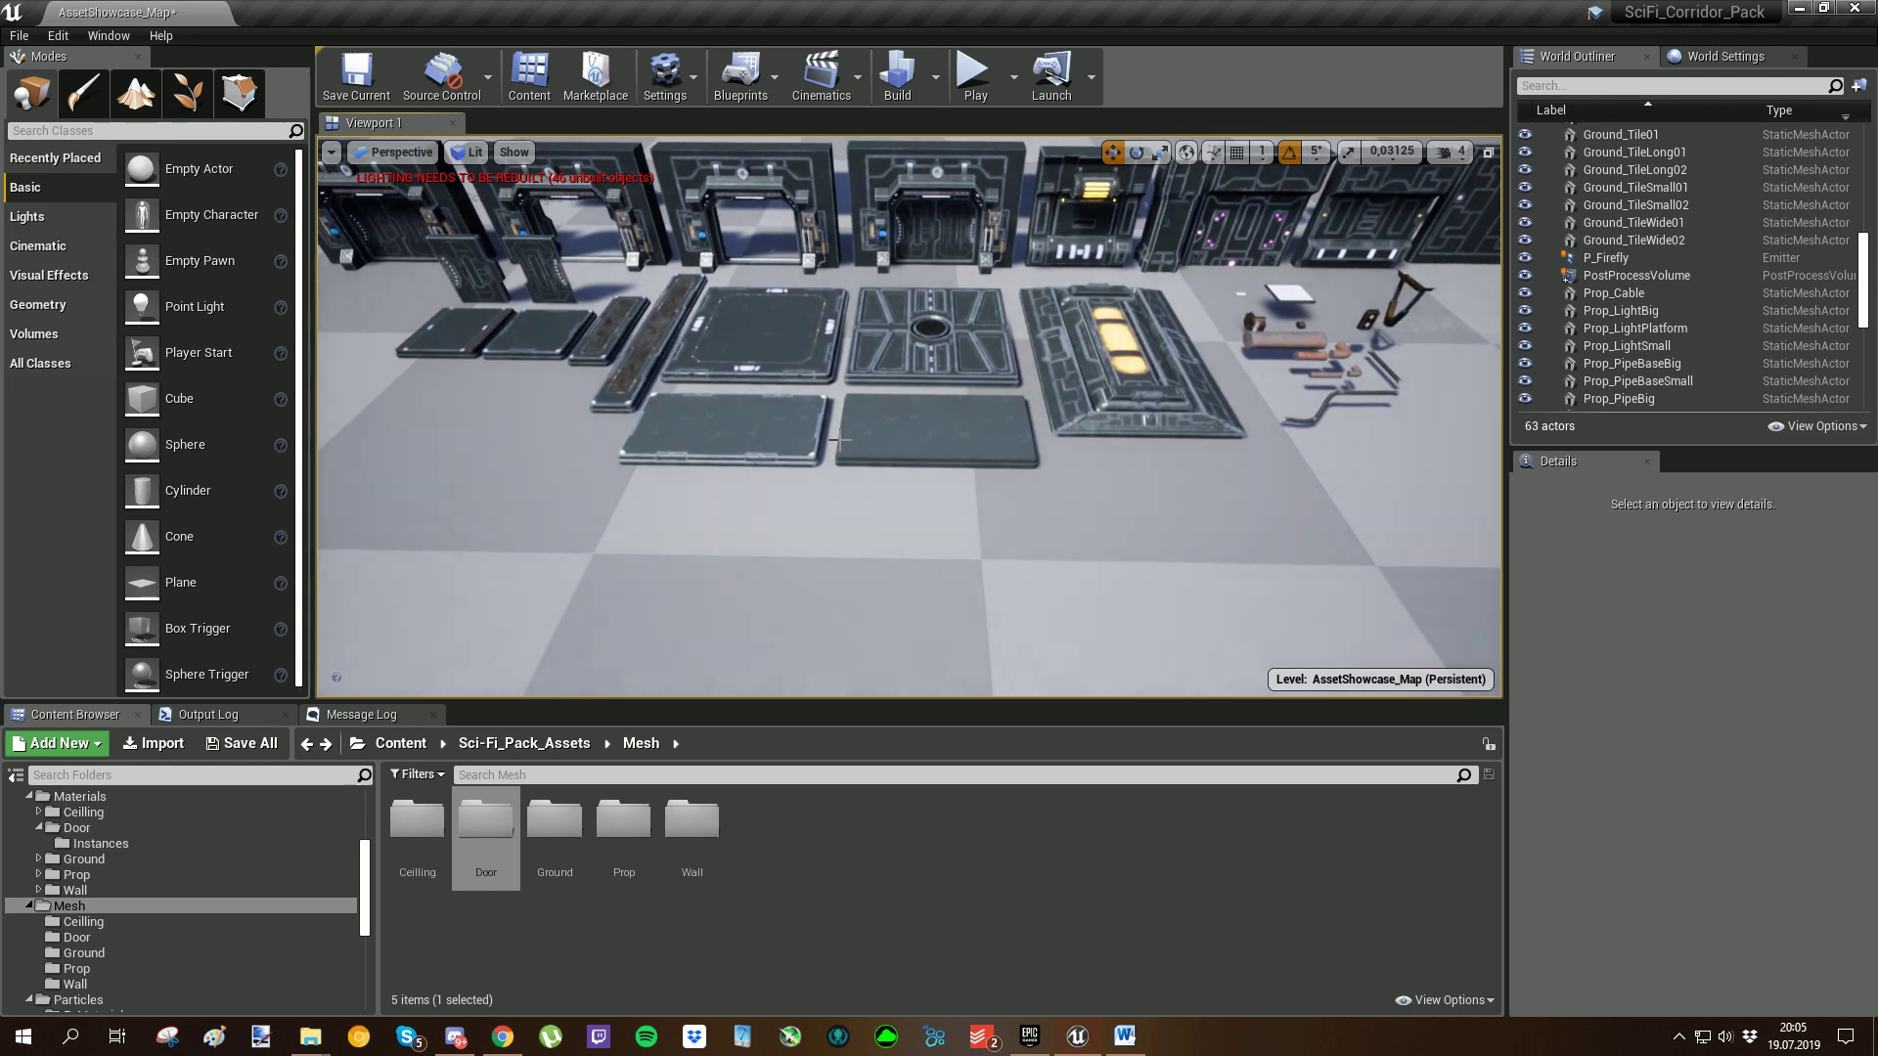
pyautogui.moveTo(866, 283); pyautogui.dragTo(941, 249, button='right')
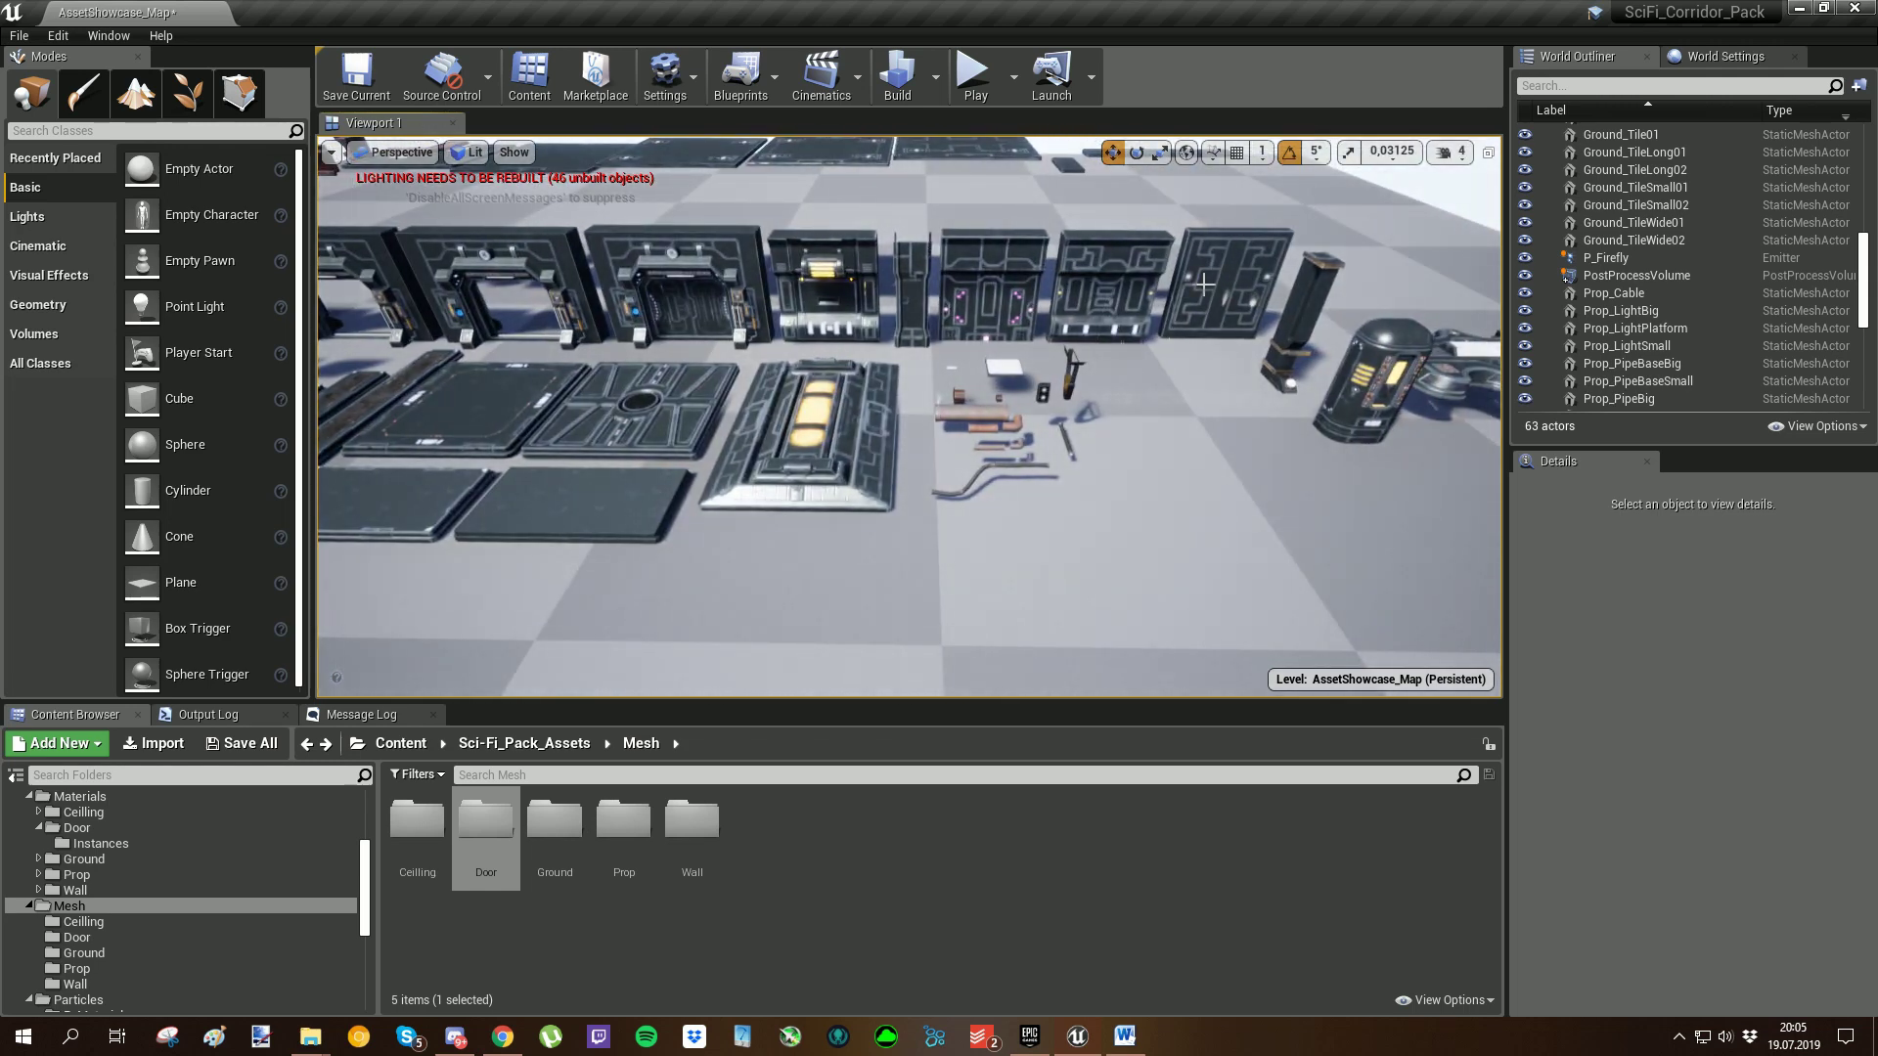
pyautogui.moveTo(826, 545); pyautogui.dragTo(878, 548, button='right')
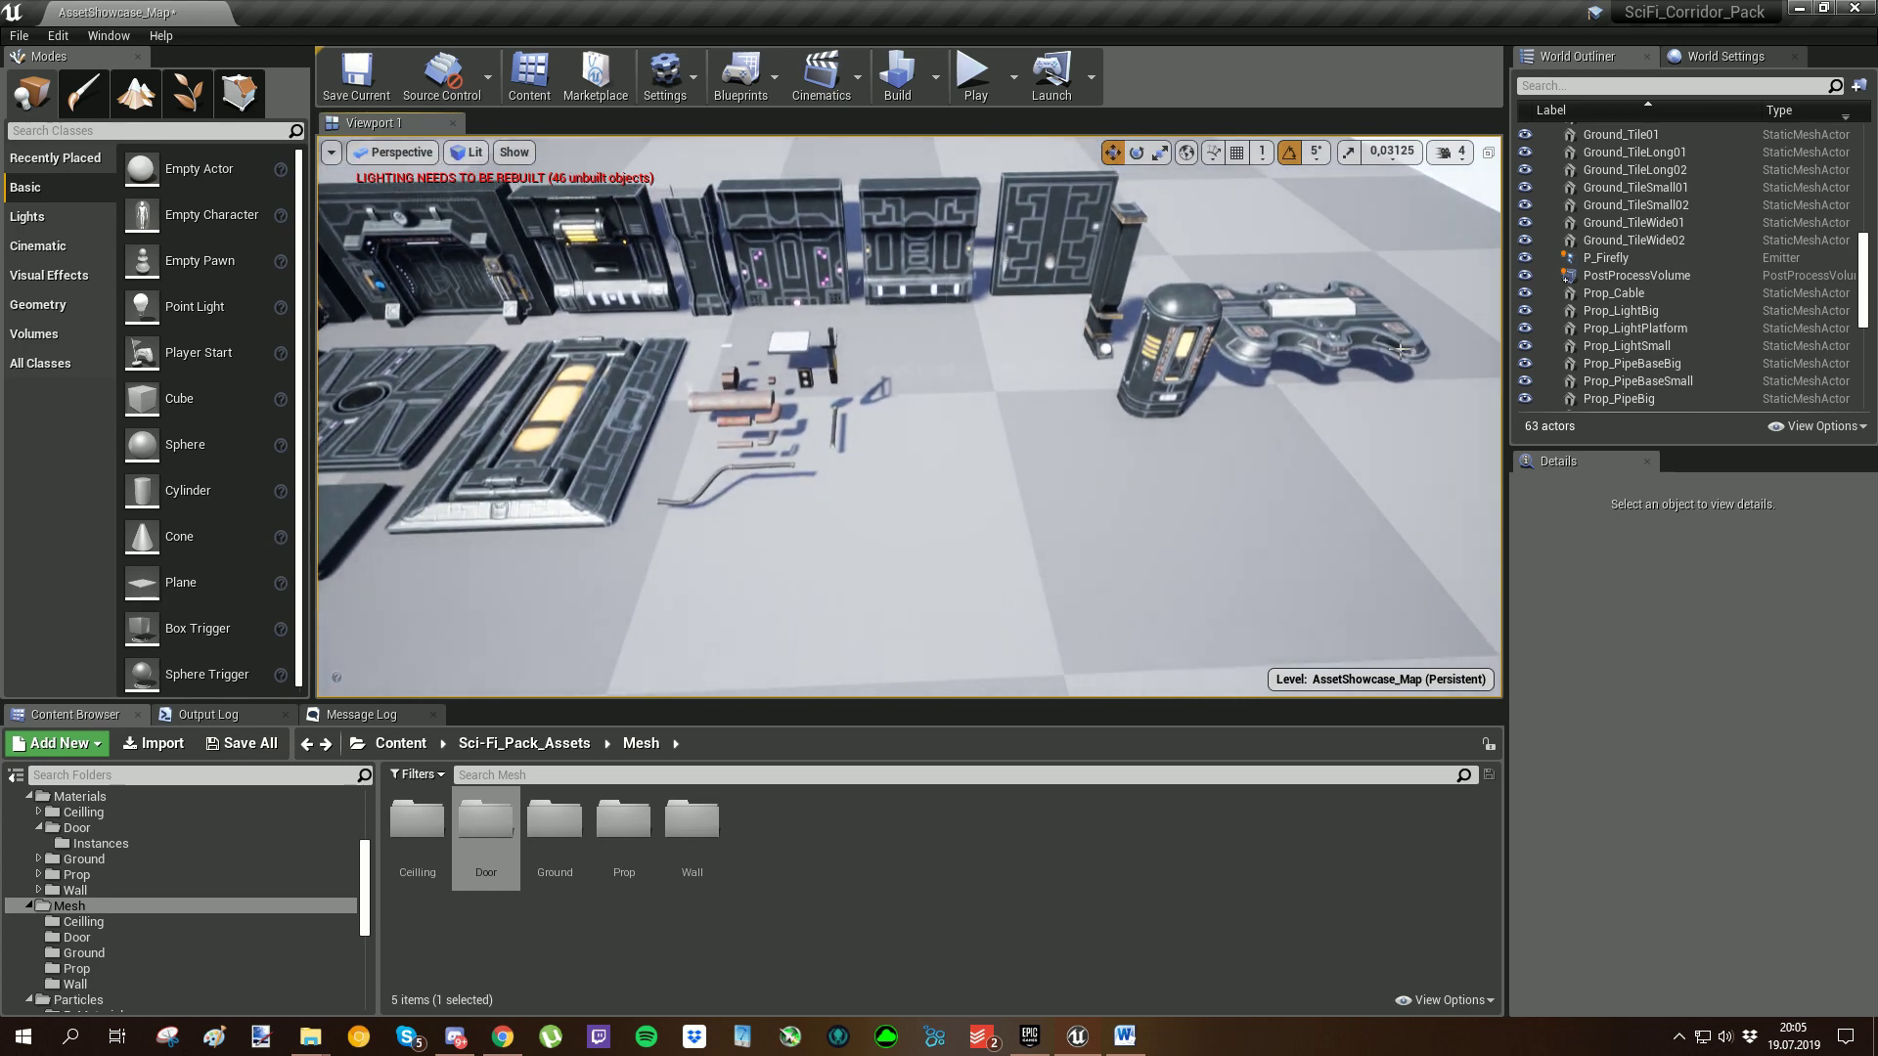
pyautogui.press('s')
pyautogui.moveTo(1179, 421); pyautogui.dragTo(1080, 385, button='right')
pyautogui.press('w')
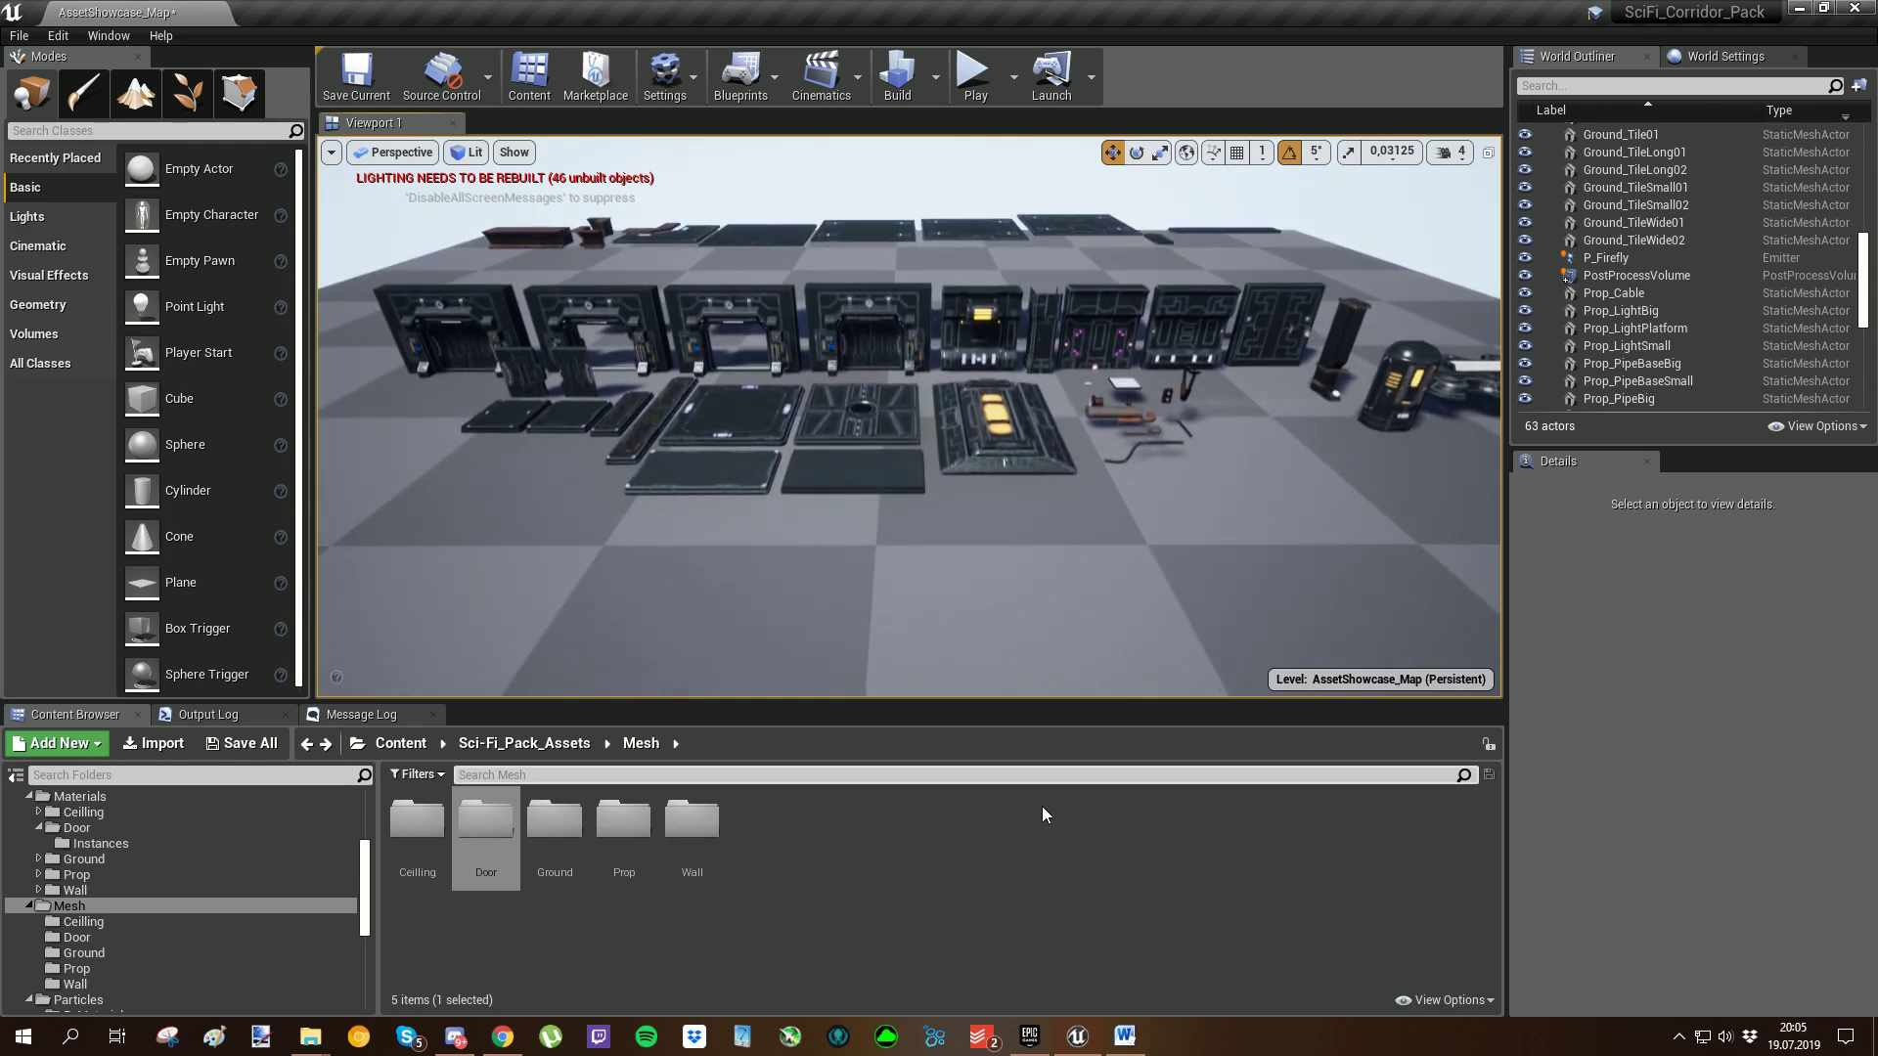
# Step: Return to the Sci-Fi_Pack_Assets folder and open Wall_01's material instance, Wall_Tile01_Txt_Inst, in a floating window over the level
pyautogui.hotkey('alt', 'Left')
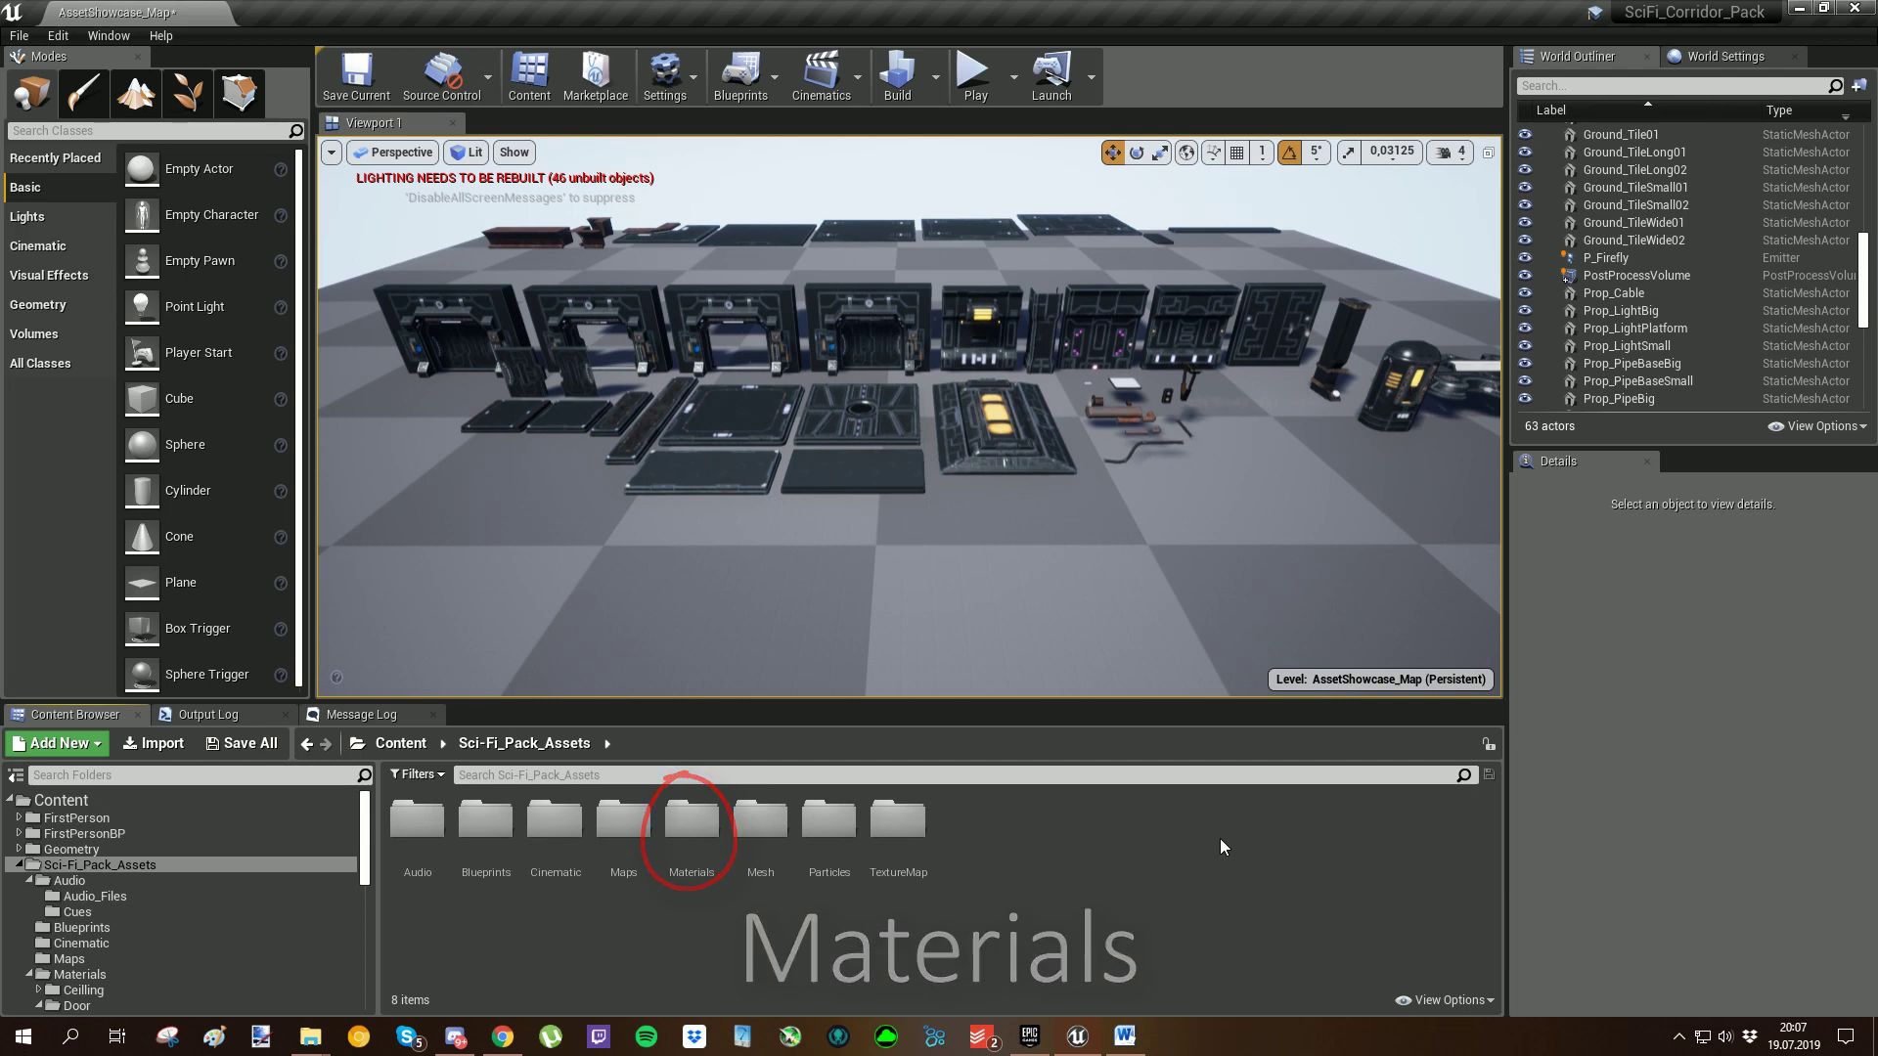
pyautogui.moveTo(907, 416); pyautogui.dragTo(1034, 414, button='right')
pyautogui.press('w')
pyautogui.click(1035, 415)
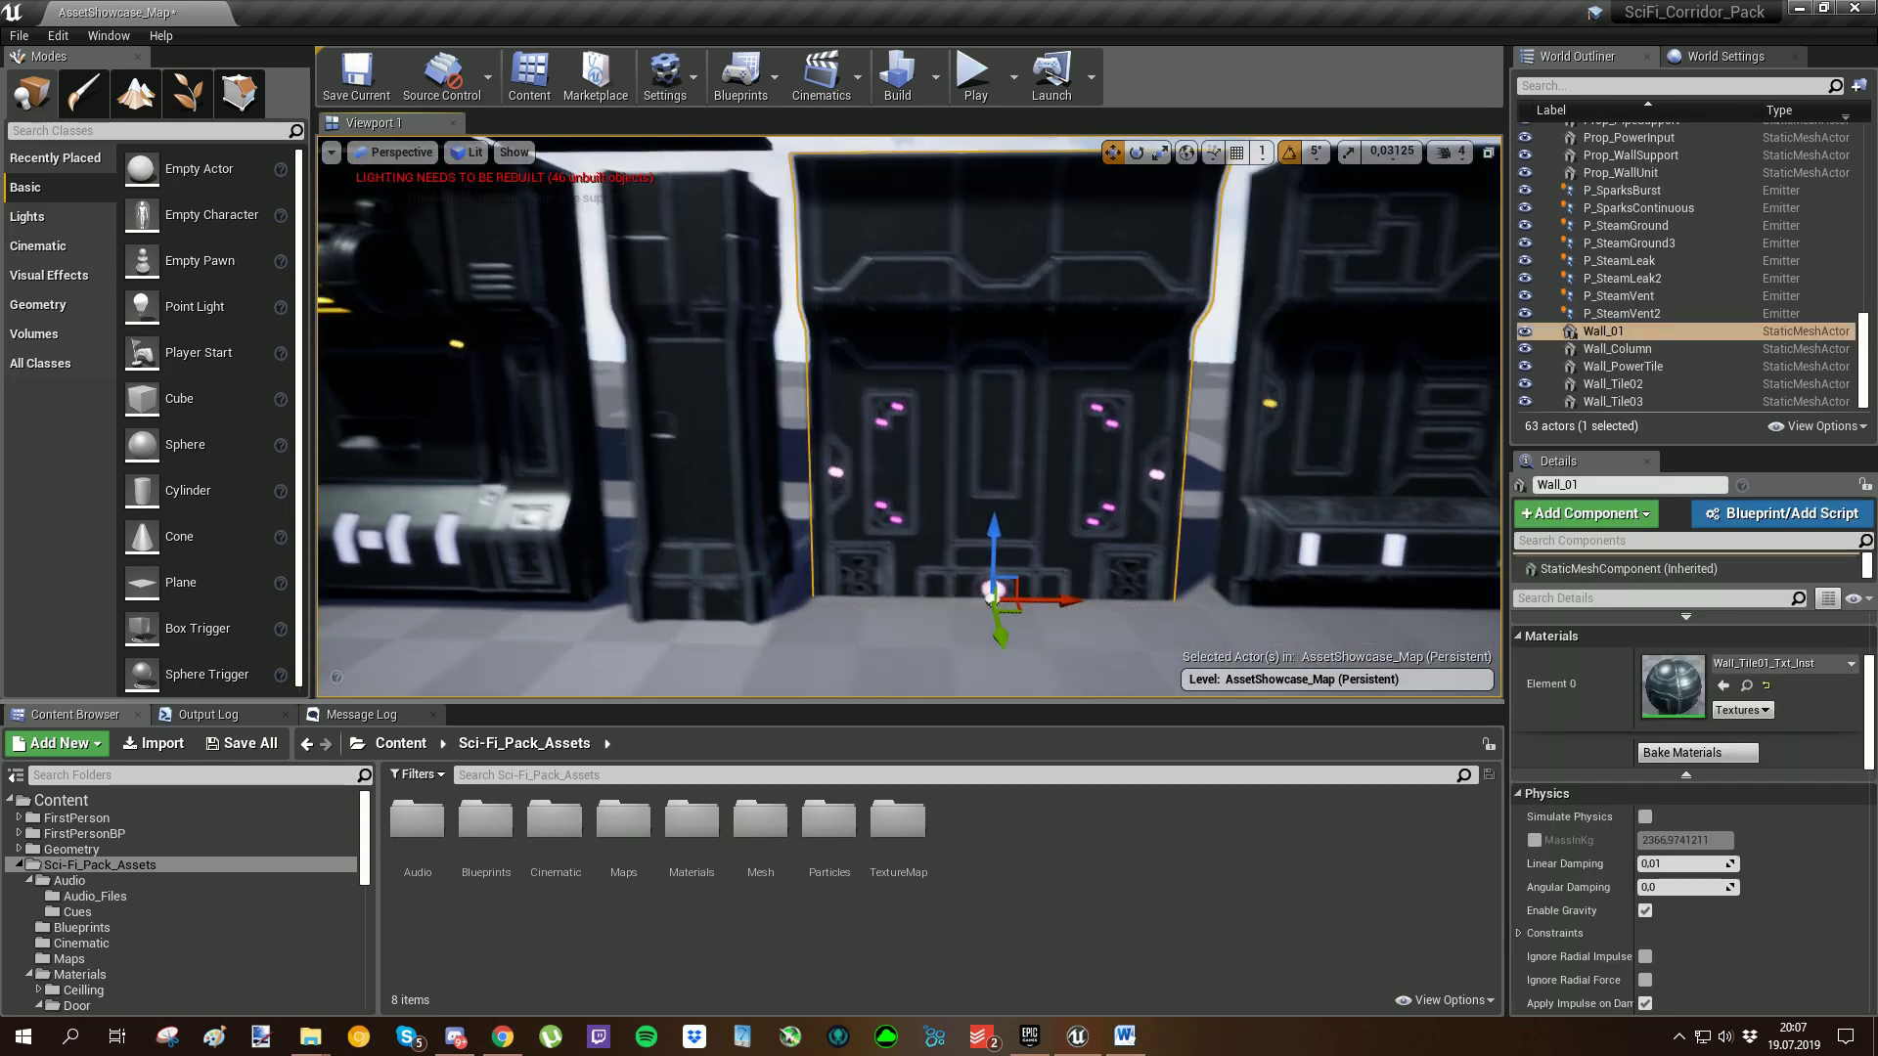
pyautogui.scroll(5, 1076, 460)
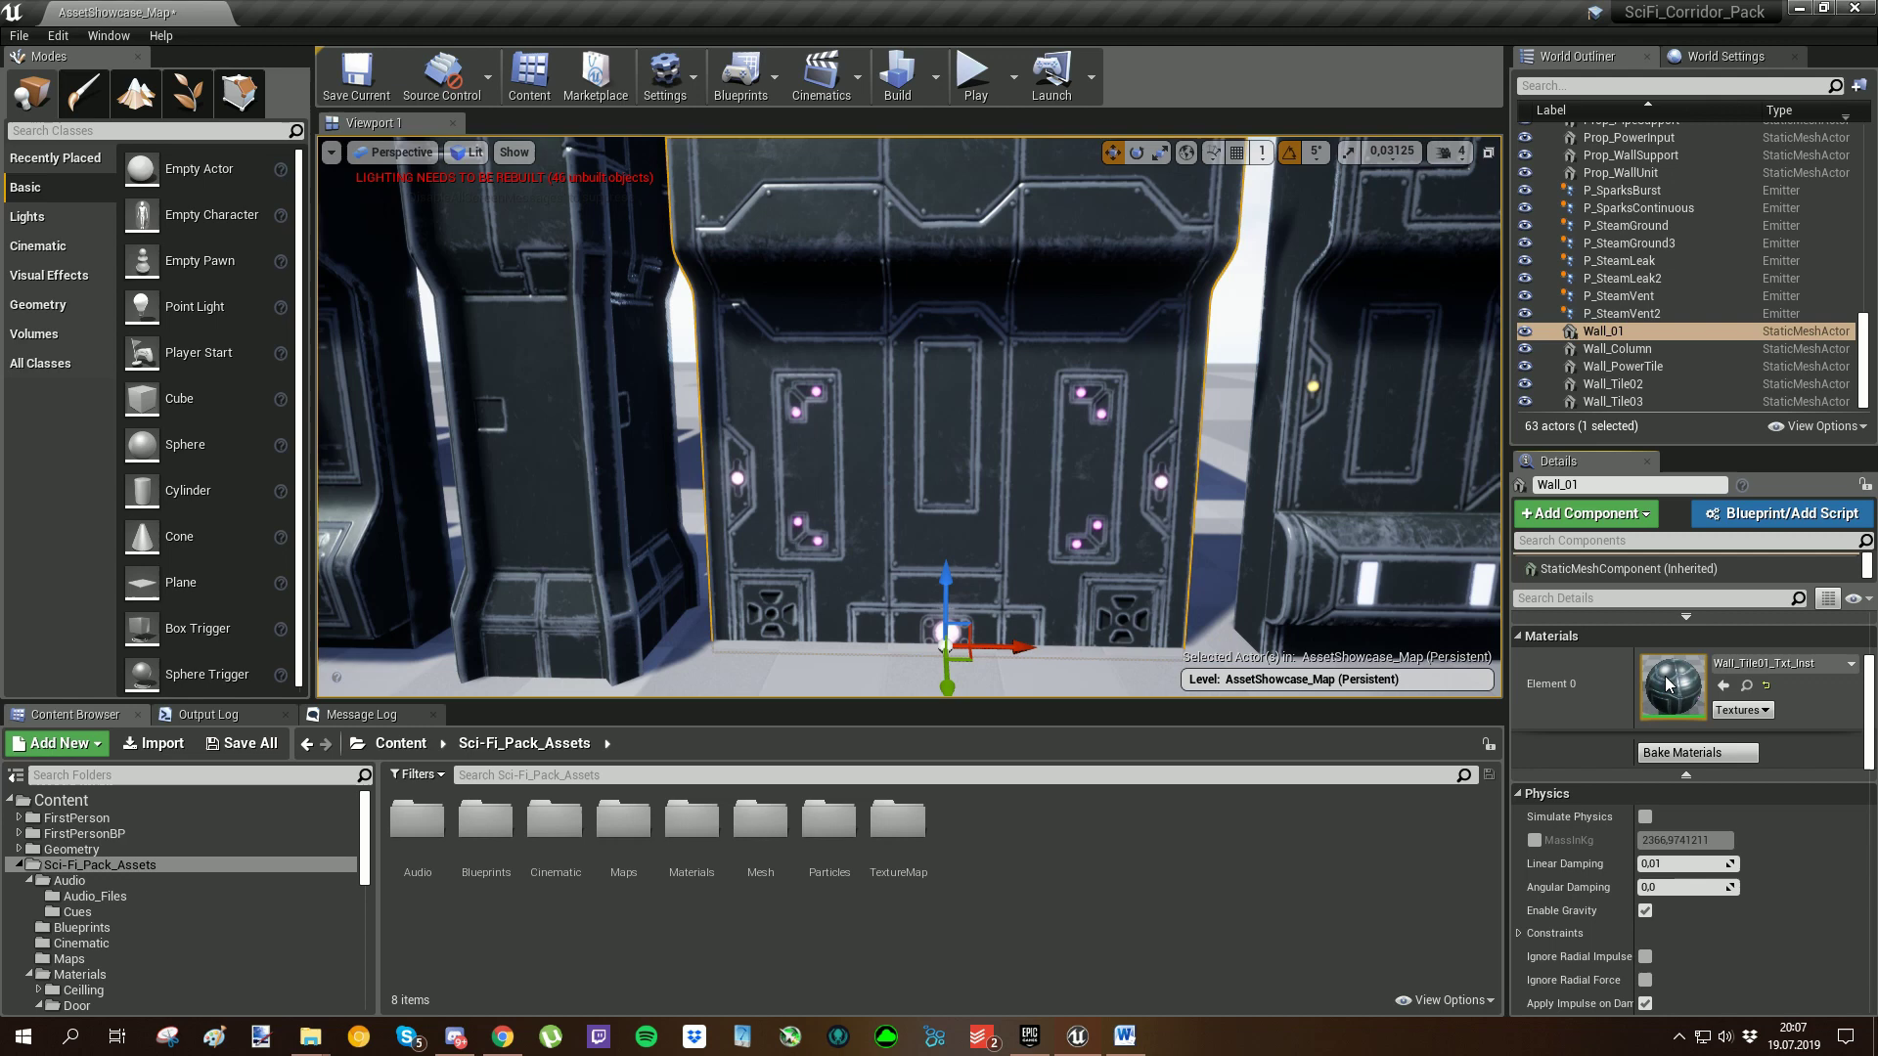
pyautogui.doubleClick(1673, 686)
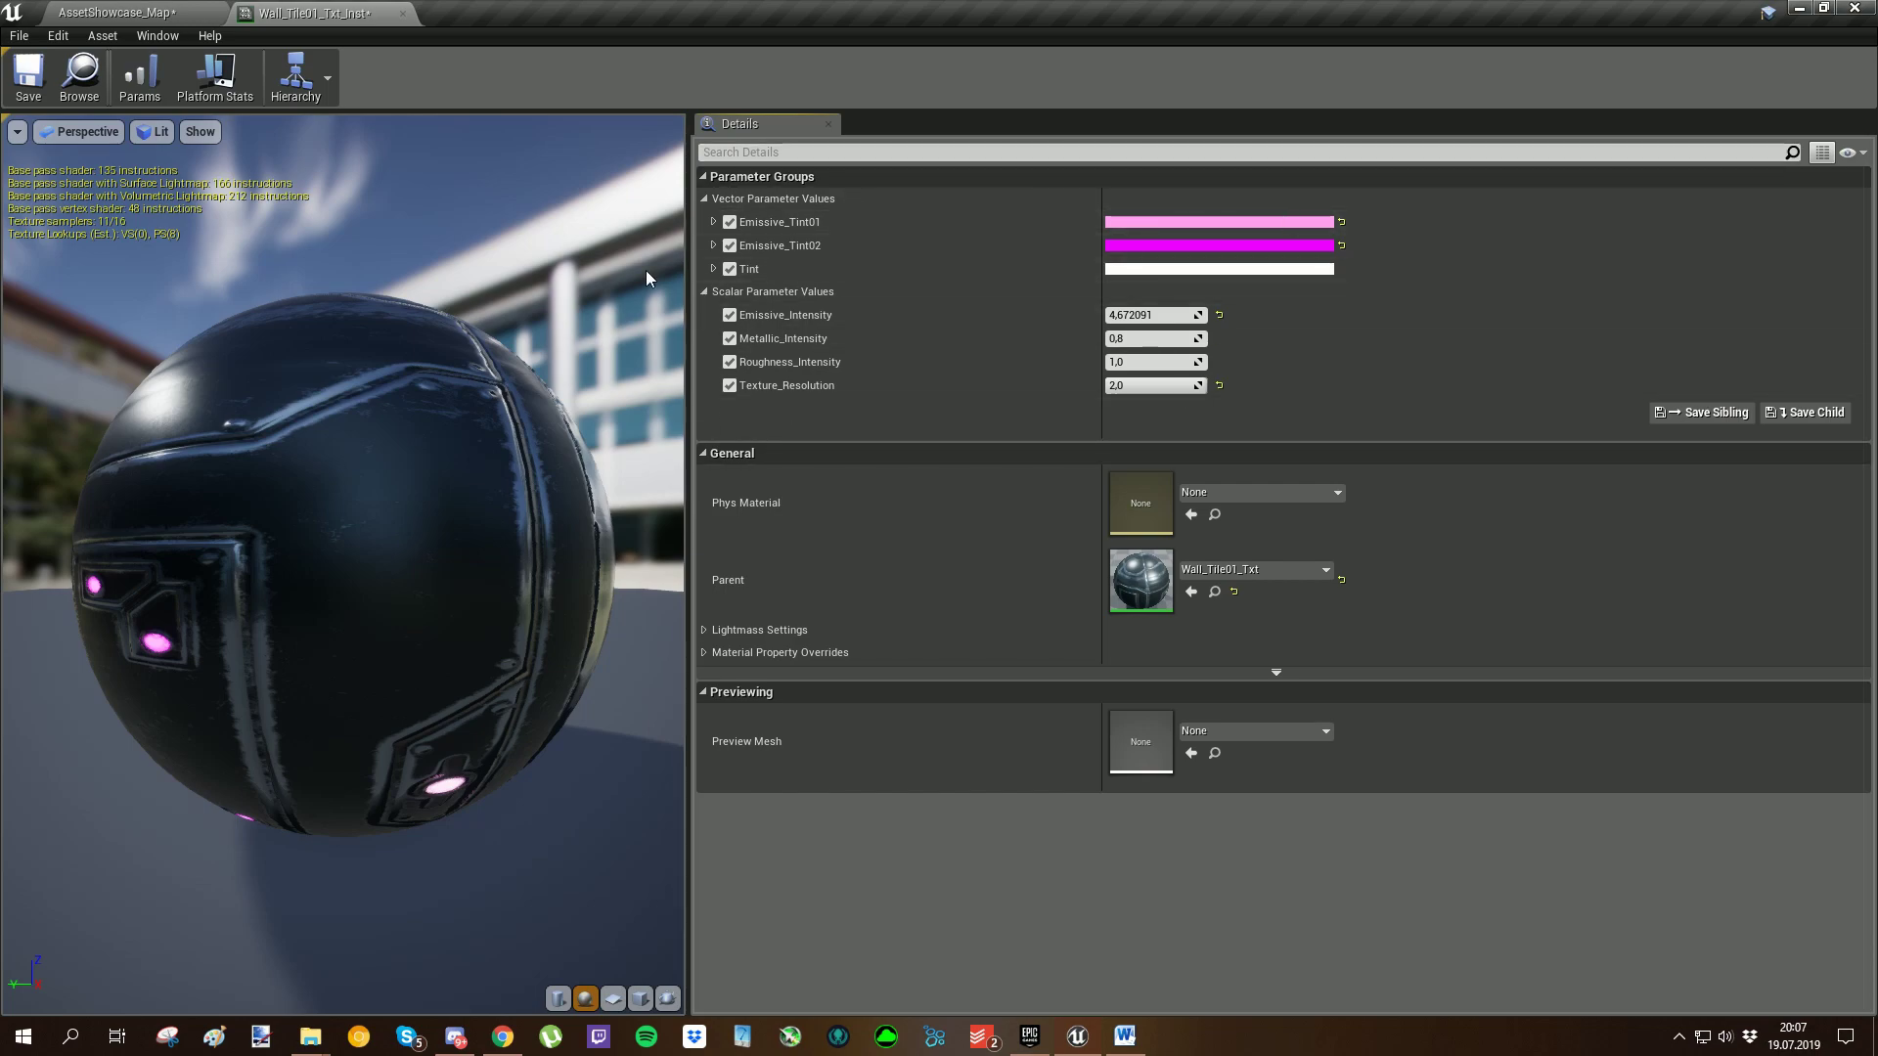
pyautogui.moveTo(313, 12); pyautogui.dragTo(706, 629)
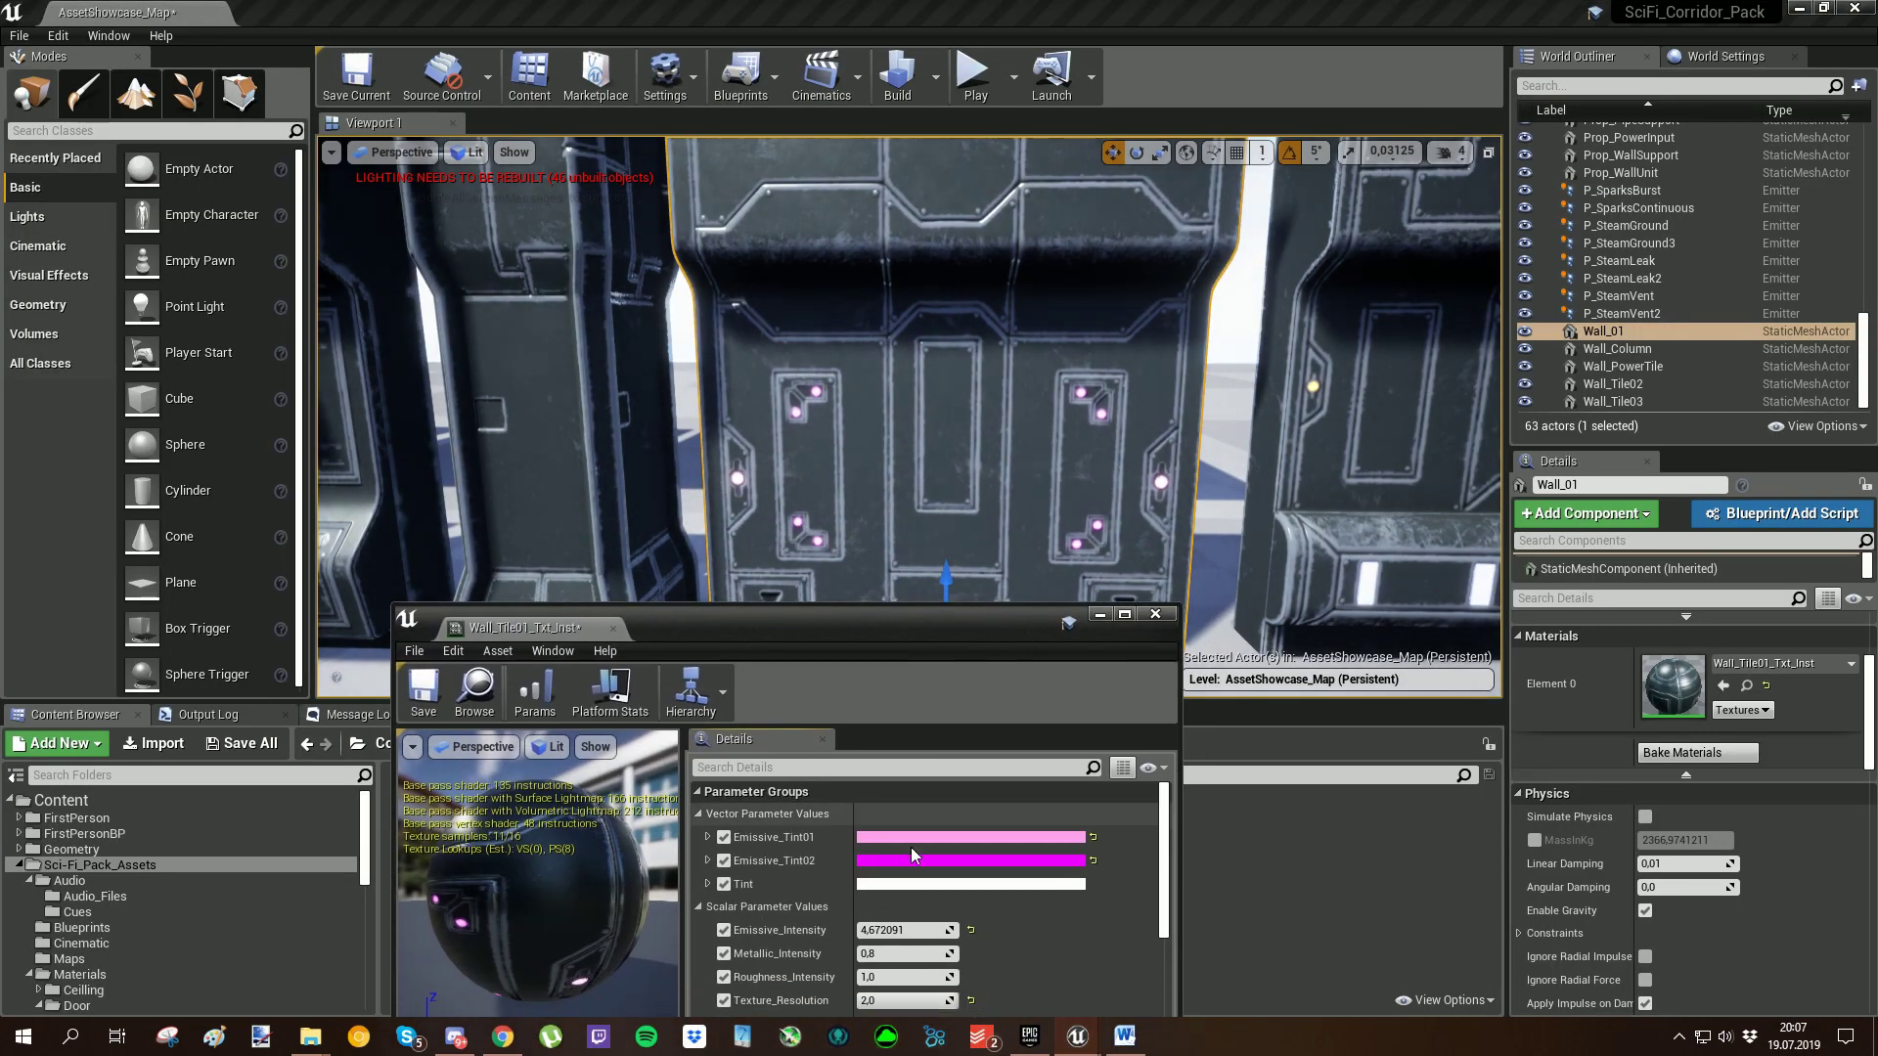
# Step: Set the material instance's Emissive_Tint01 to bright cyan, with red 0, green 1 and blue about 0.97
pyautogui.click(1035, 842)
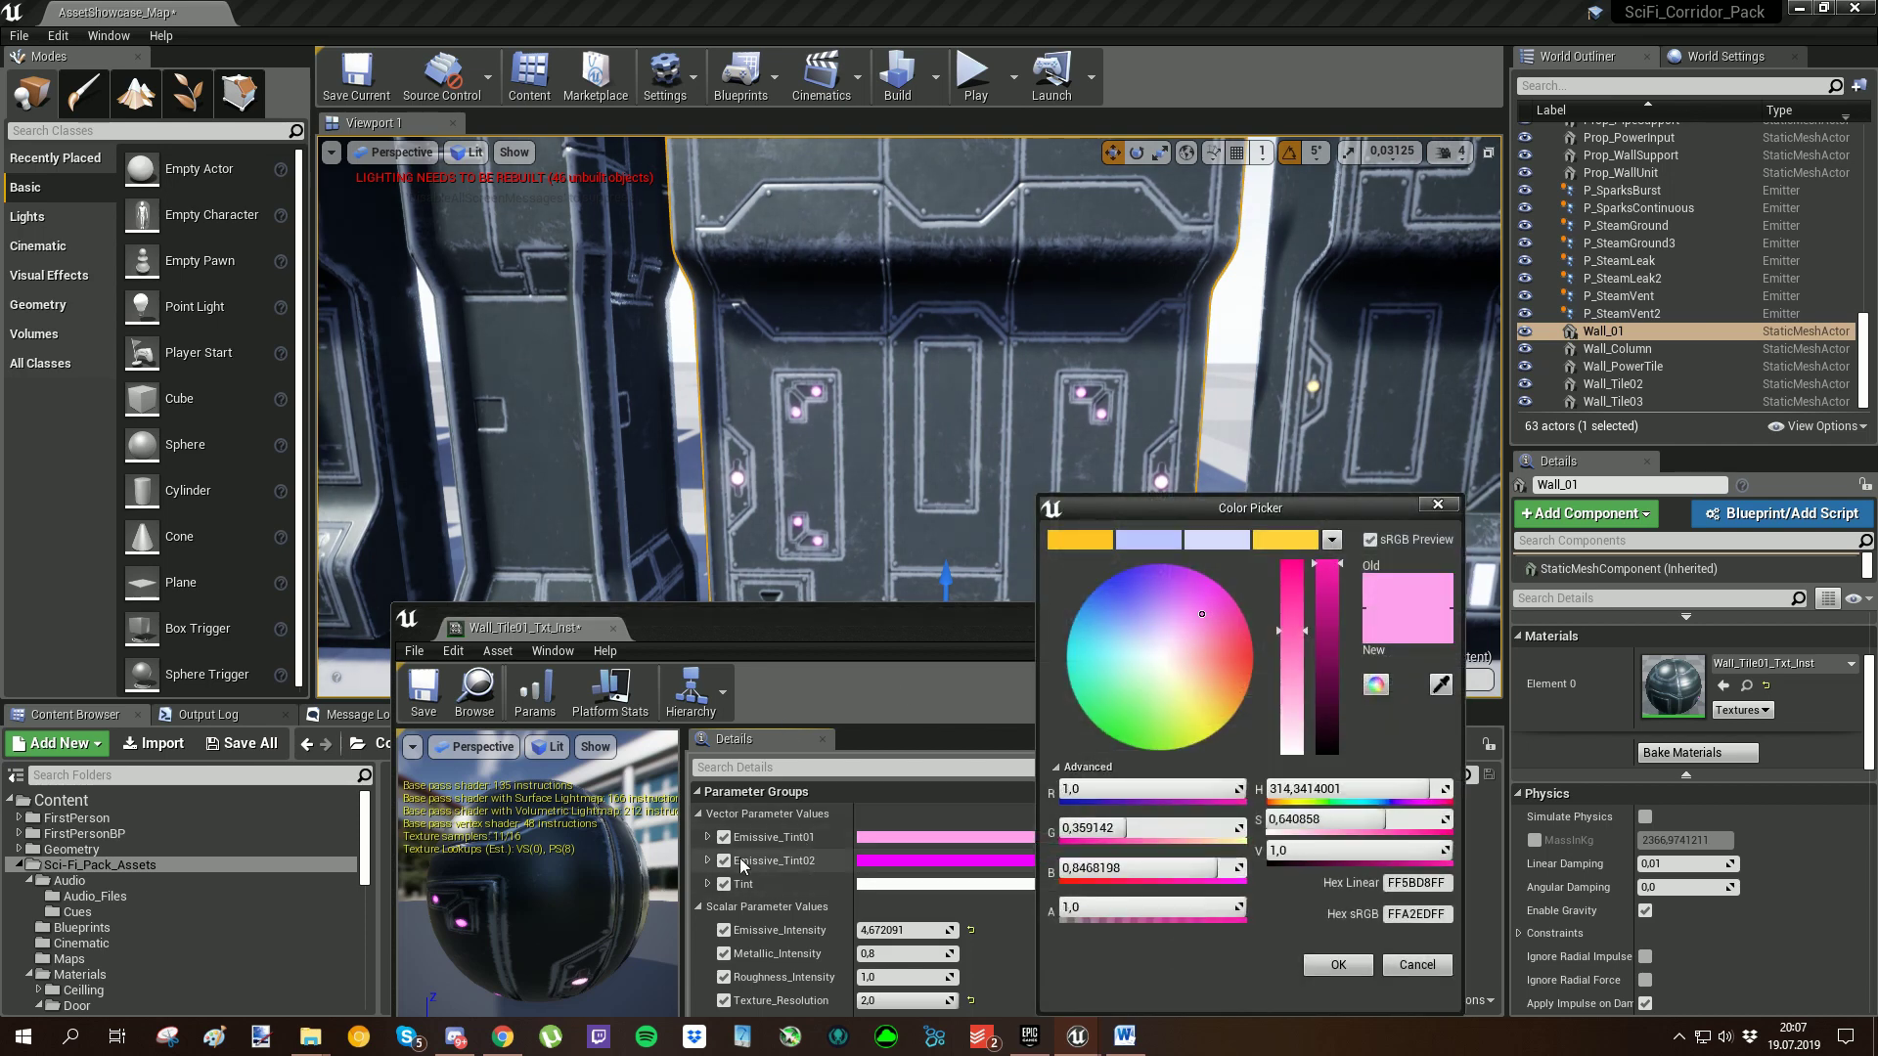
pyautogui.moveTo(1176, 513); pyautogui.dragTo(1163, 618)
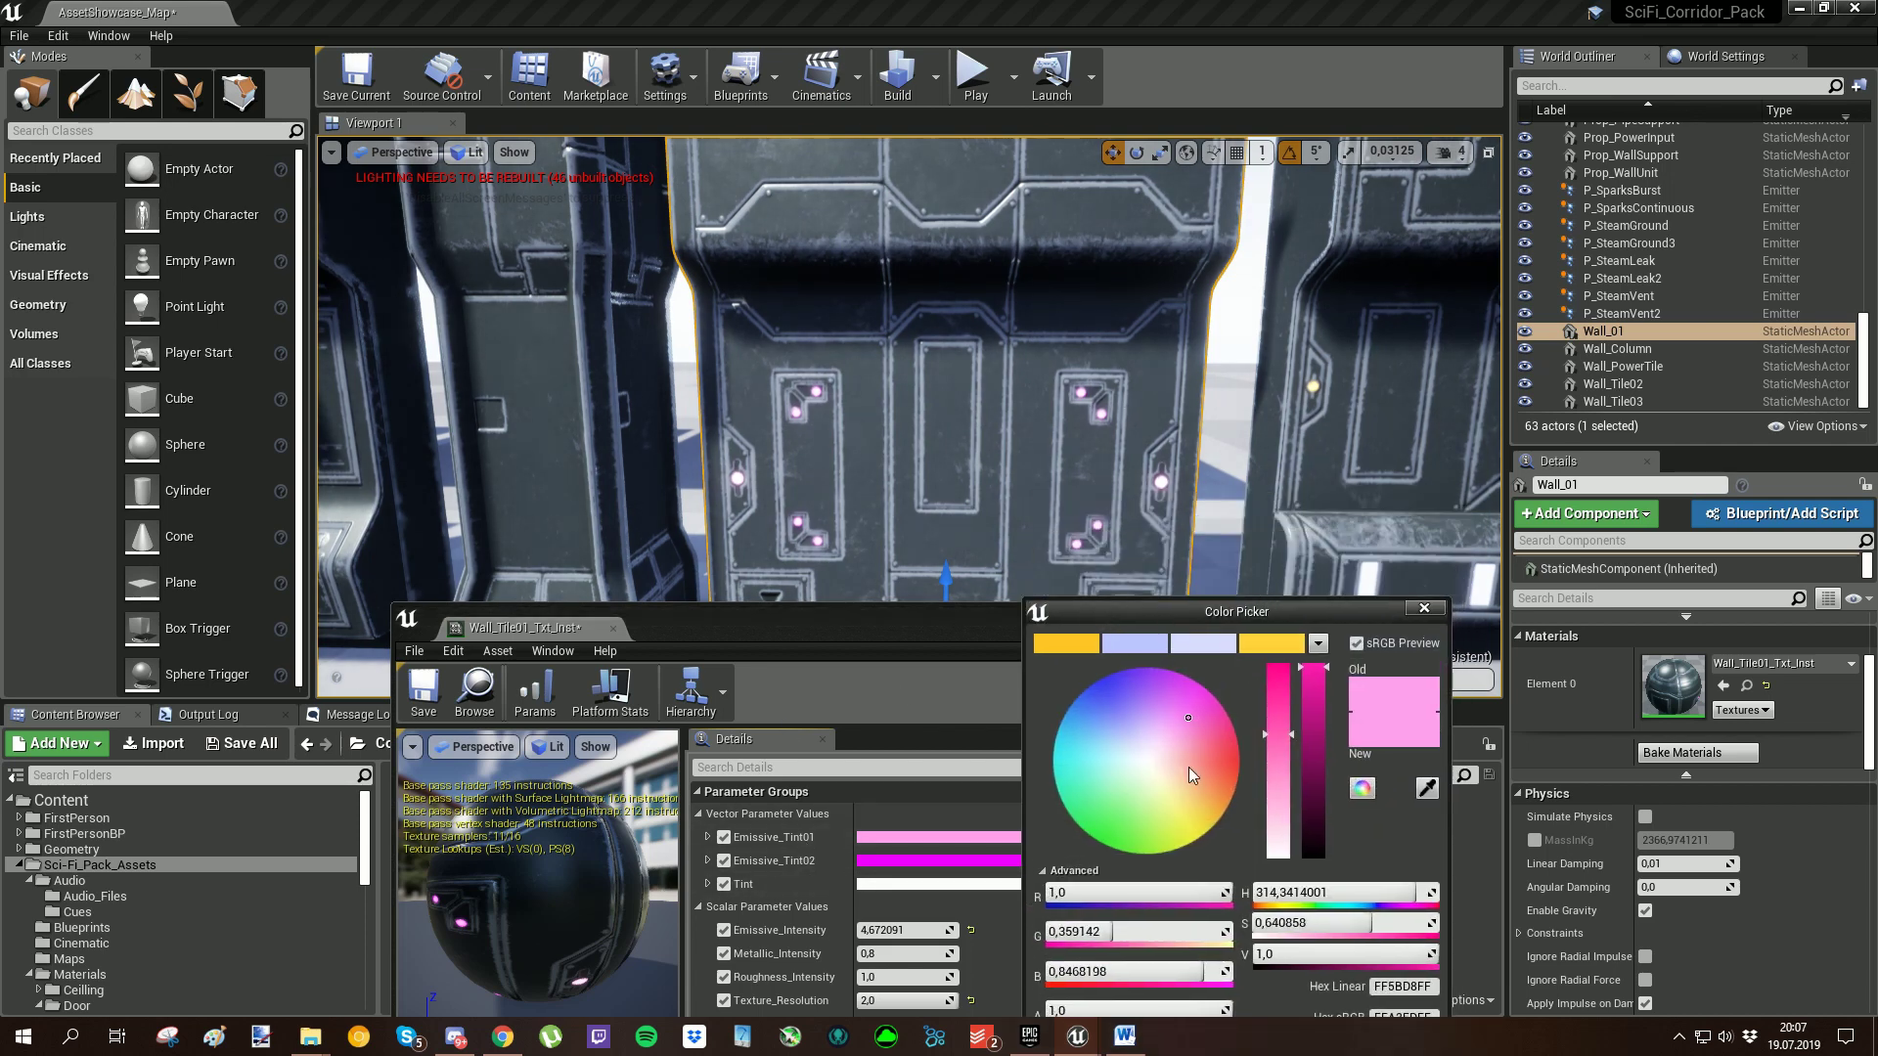
pyautogui.click(1158, 688)
pyautogui.moveTo(1154, 689); pyautogui.dragTo(1039, 766)
pyautogui.scroll(-3, 968, 480)
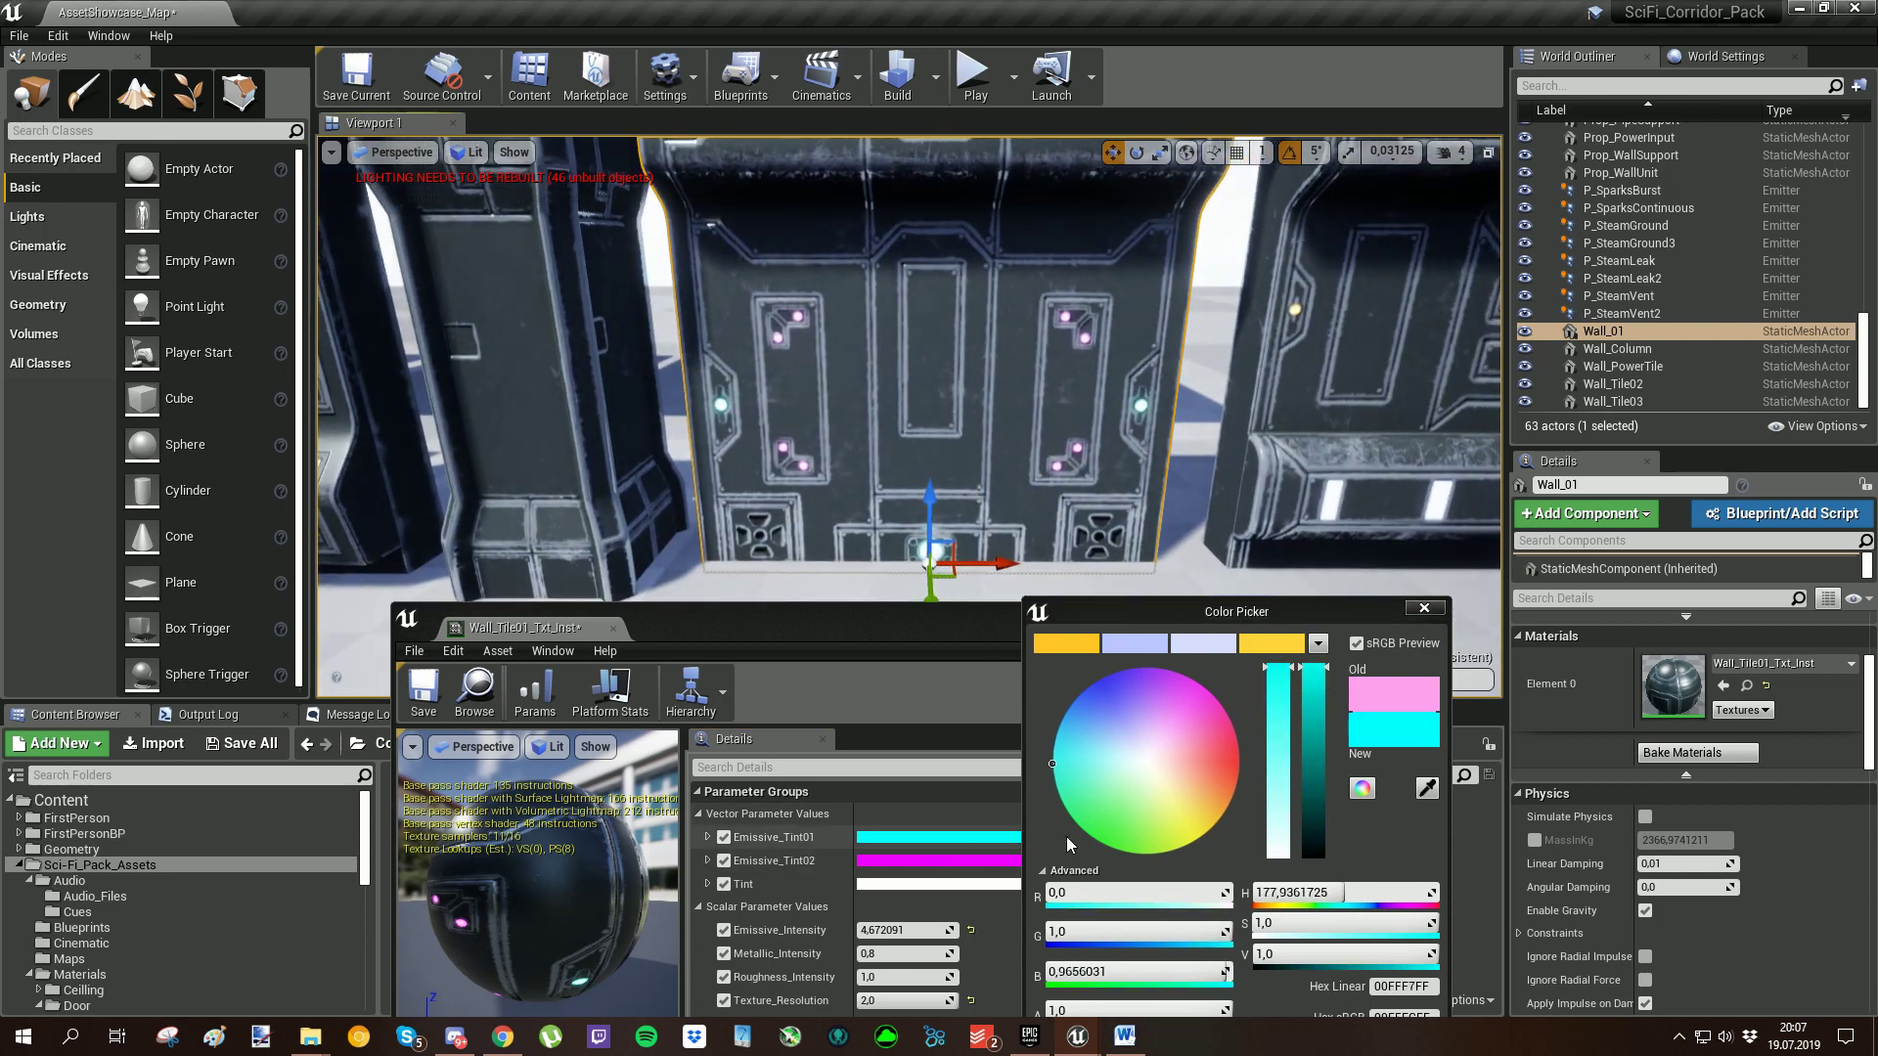
pyautogui.moveTo(1292, 607); pyautogui.dragTo(1270, 494)
pyautogui.click(1301, 925)
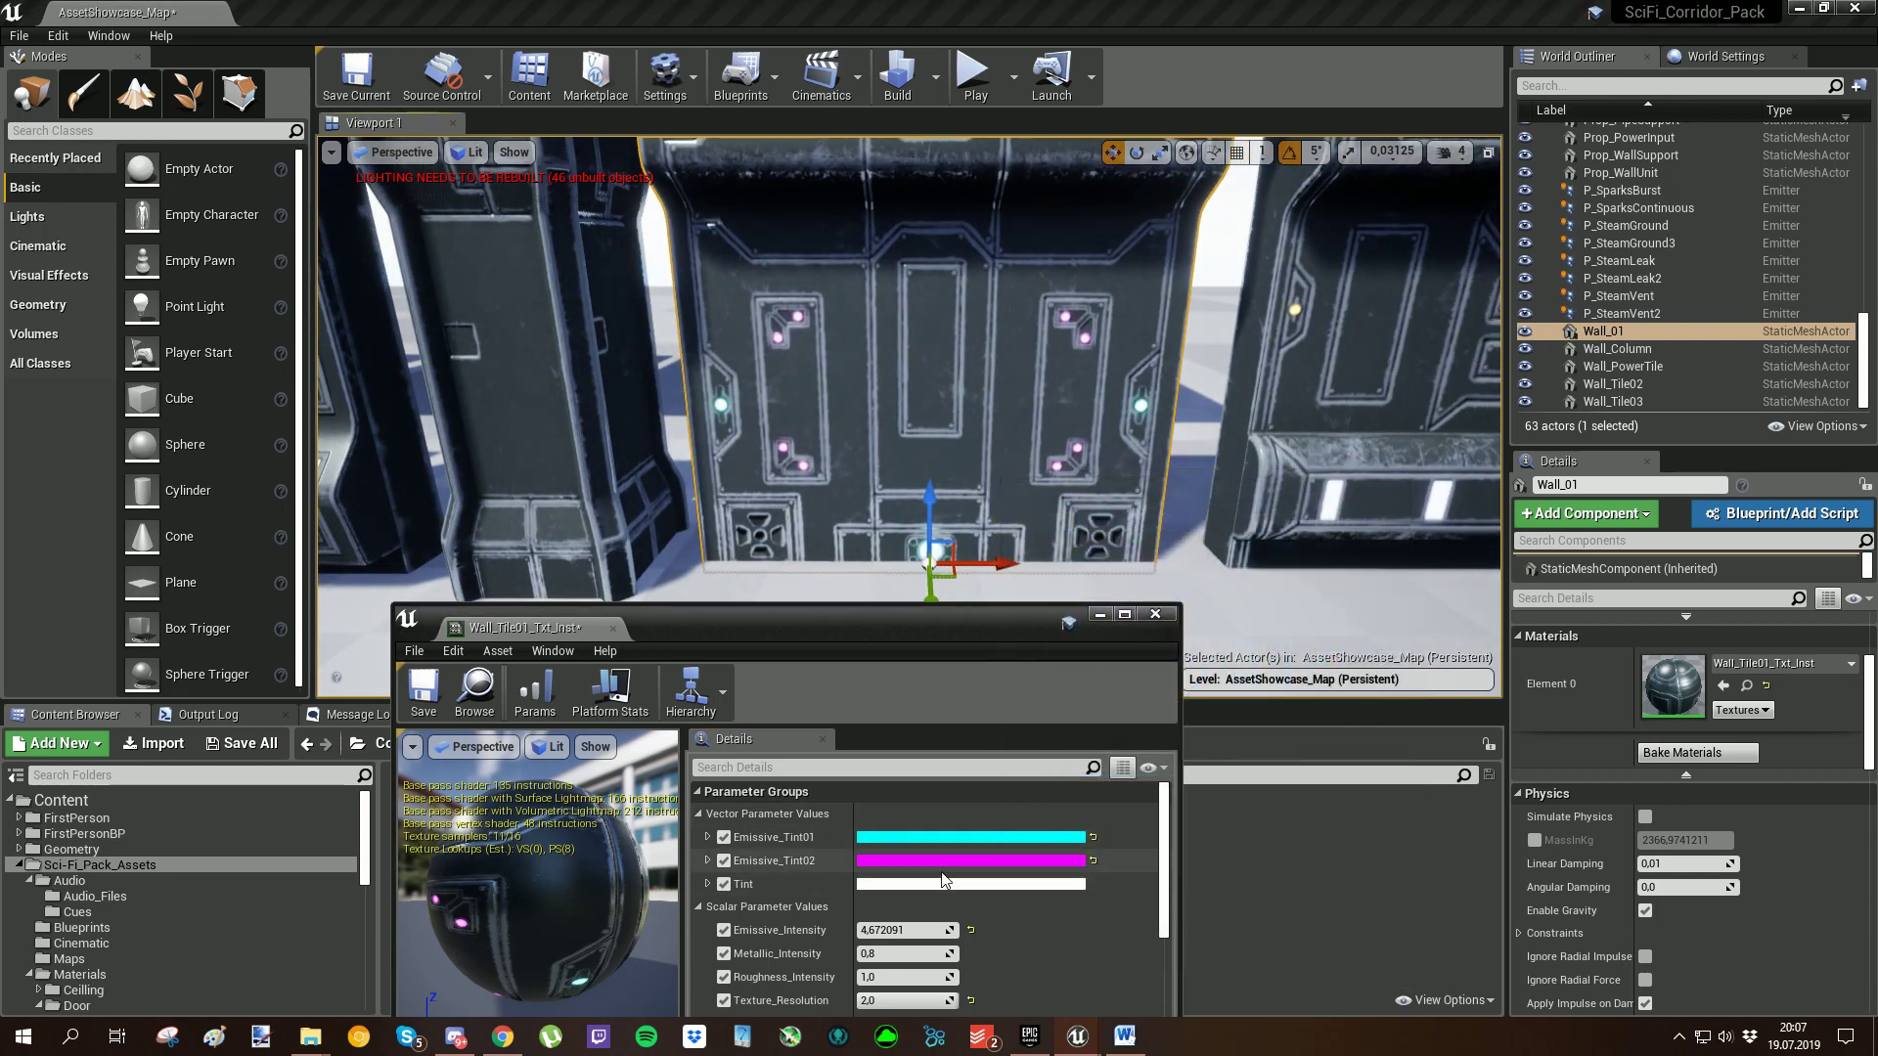
# Step: Set the material instance's Emissive_Tint02 to a salmon-orange colour
pyautogui.click(925, 863)
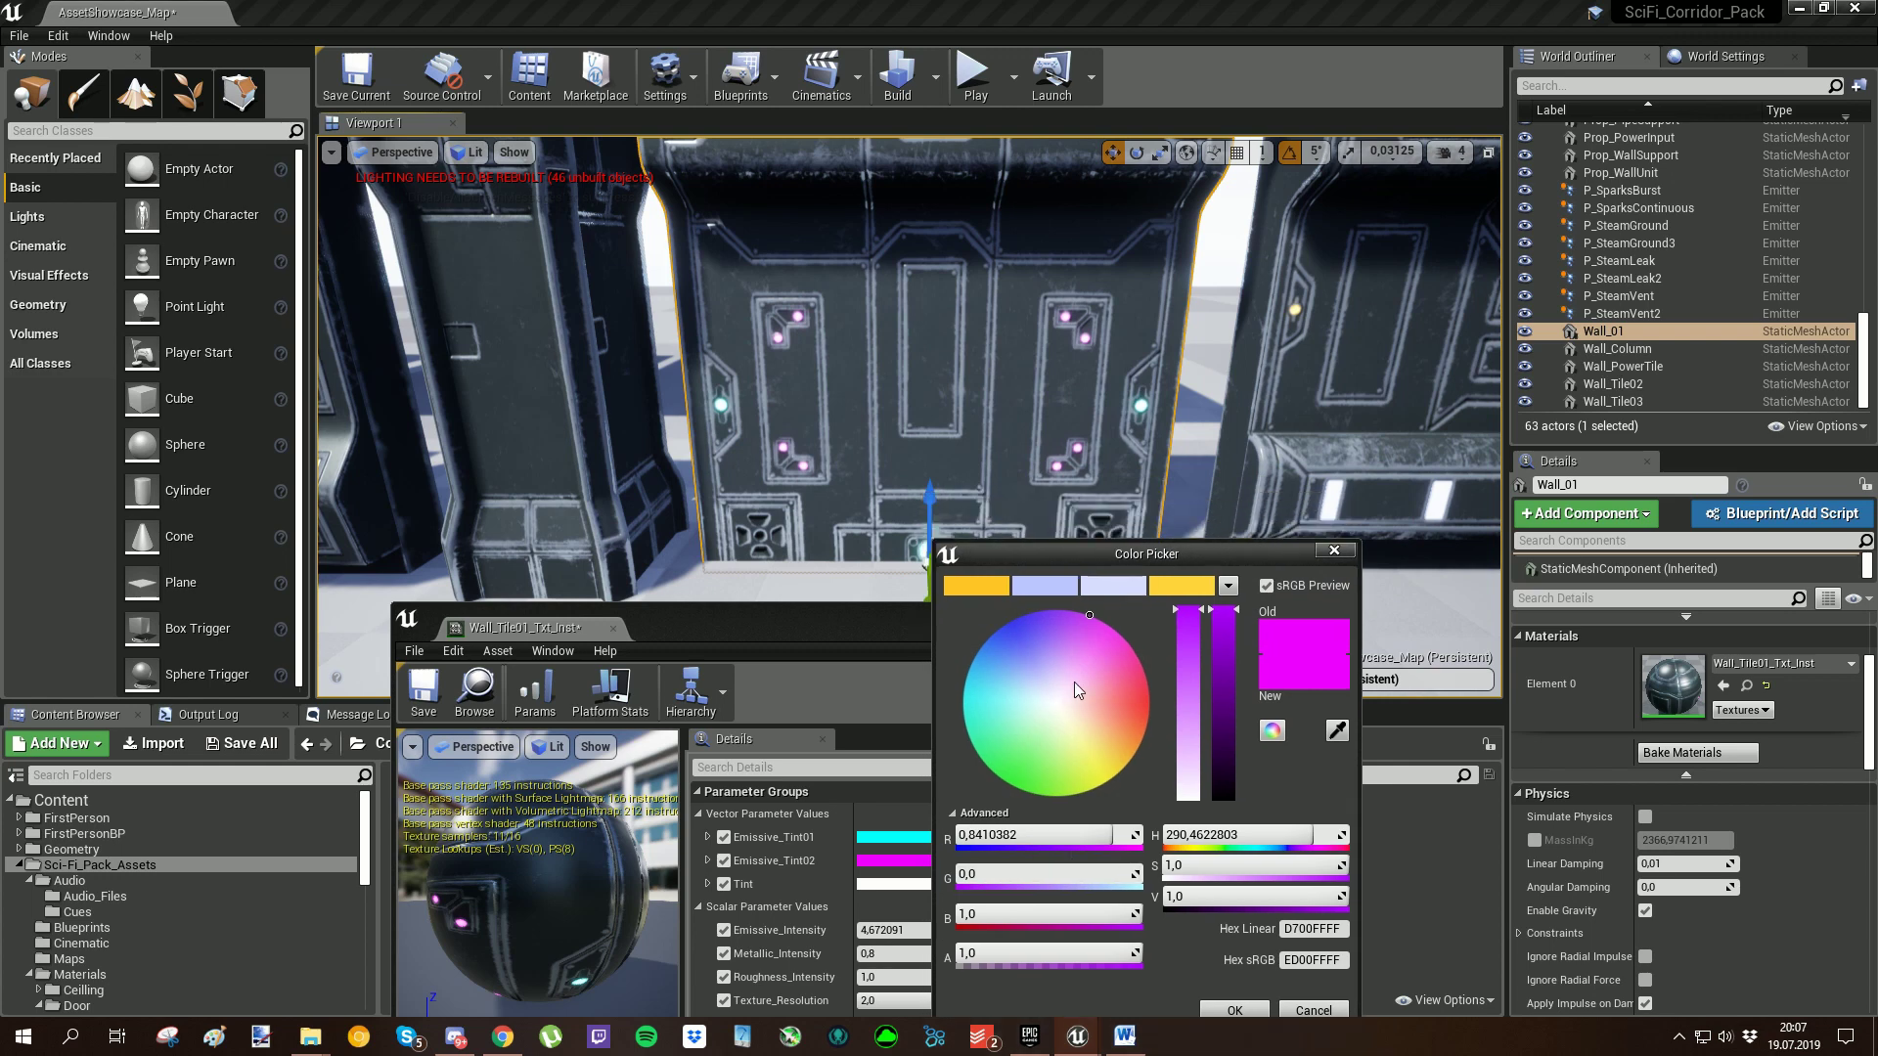
pyautogui.click(1019, 631)
pyautogui.moveTo(1017, 630); pyautogui.dragTo(1135, 711)
pyautogui.click(1235, 1011)
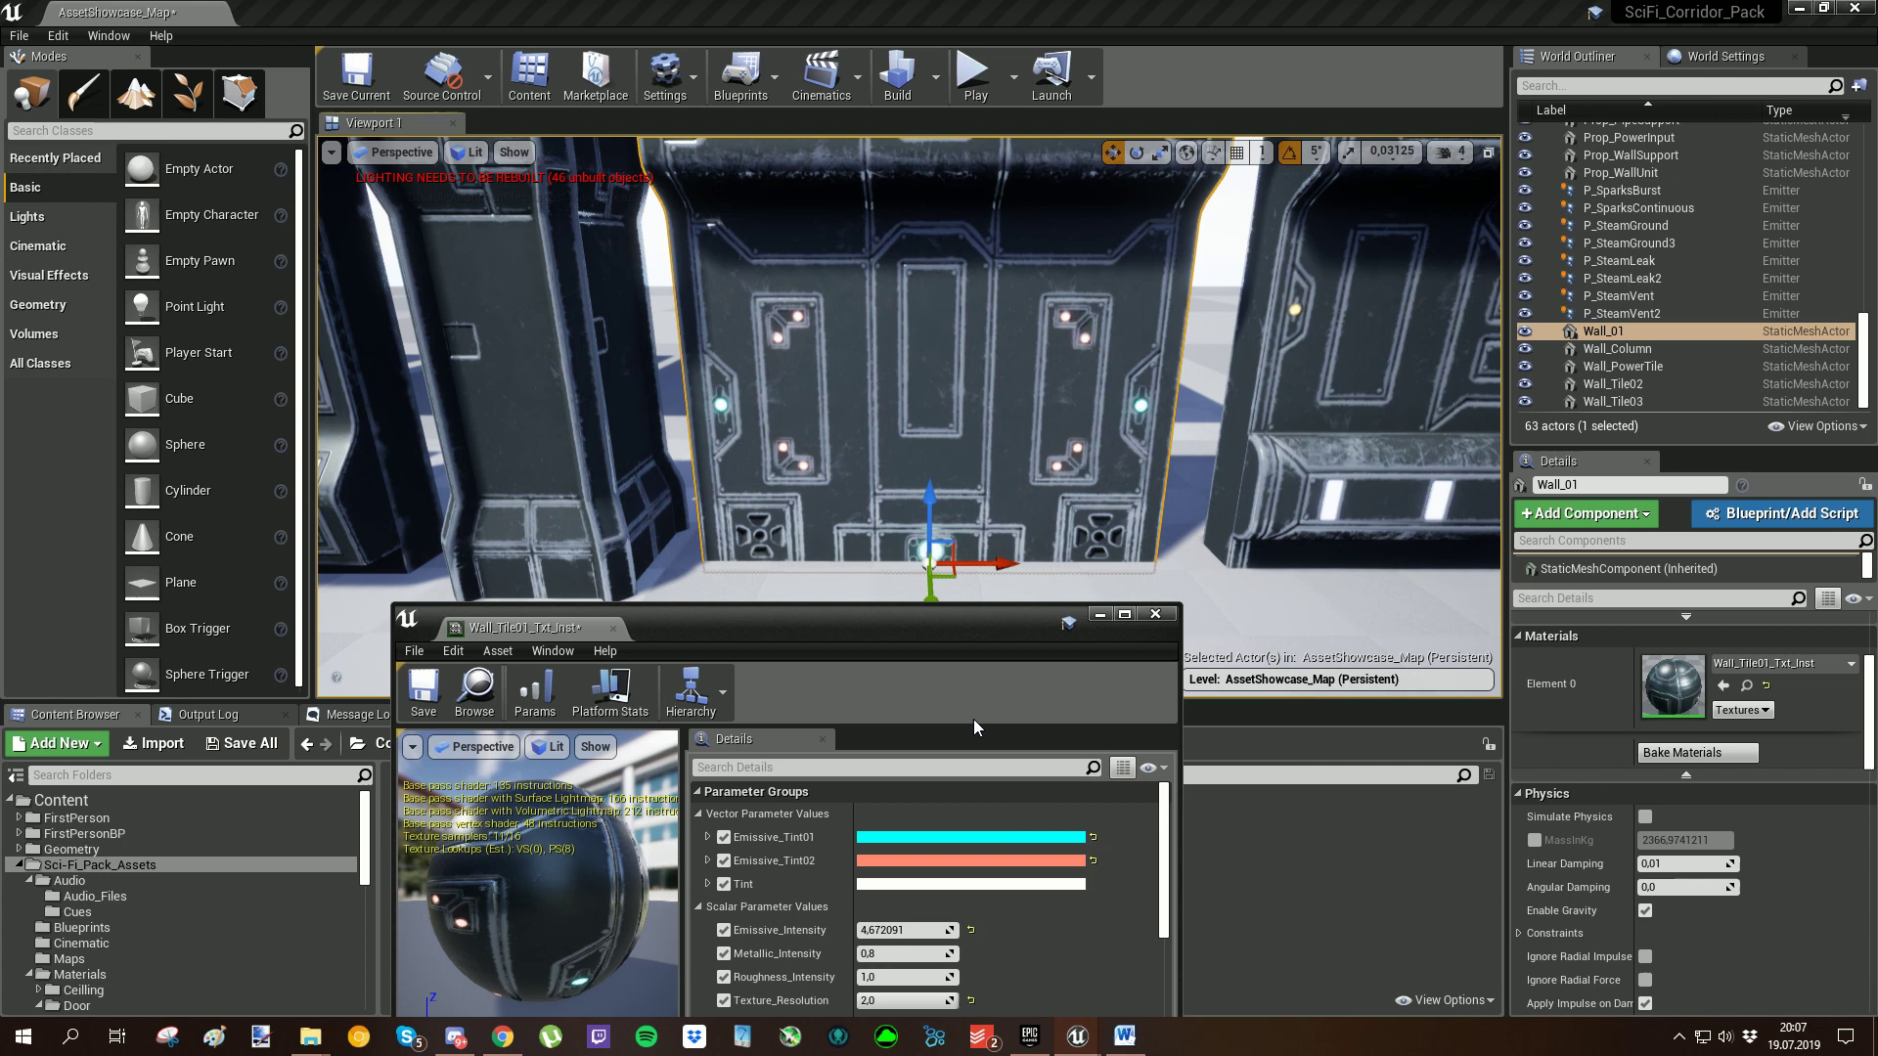
# Step: Try pink and near-white green colours for the wall material's Tint parameter, and cancel the colour change
pyautogui.click(958, 884)
pyautogui.click(1106, 622)
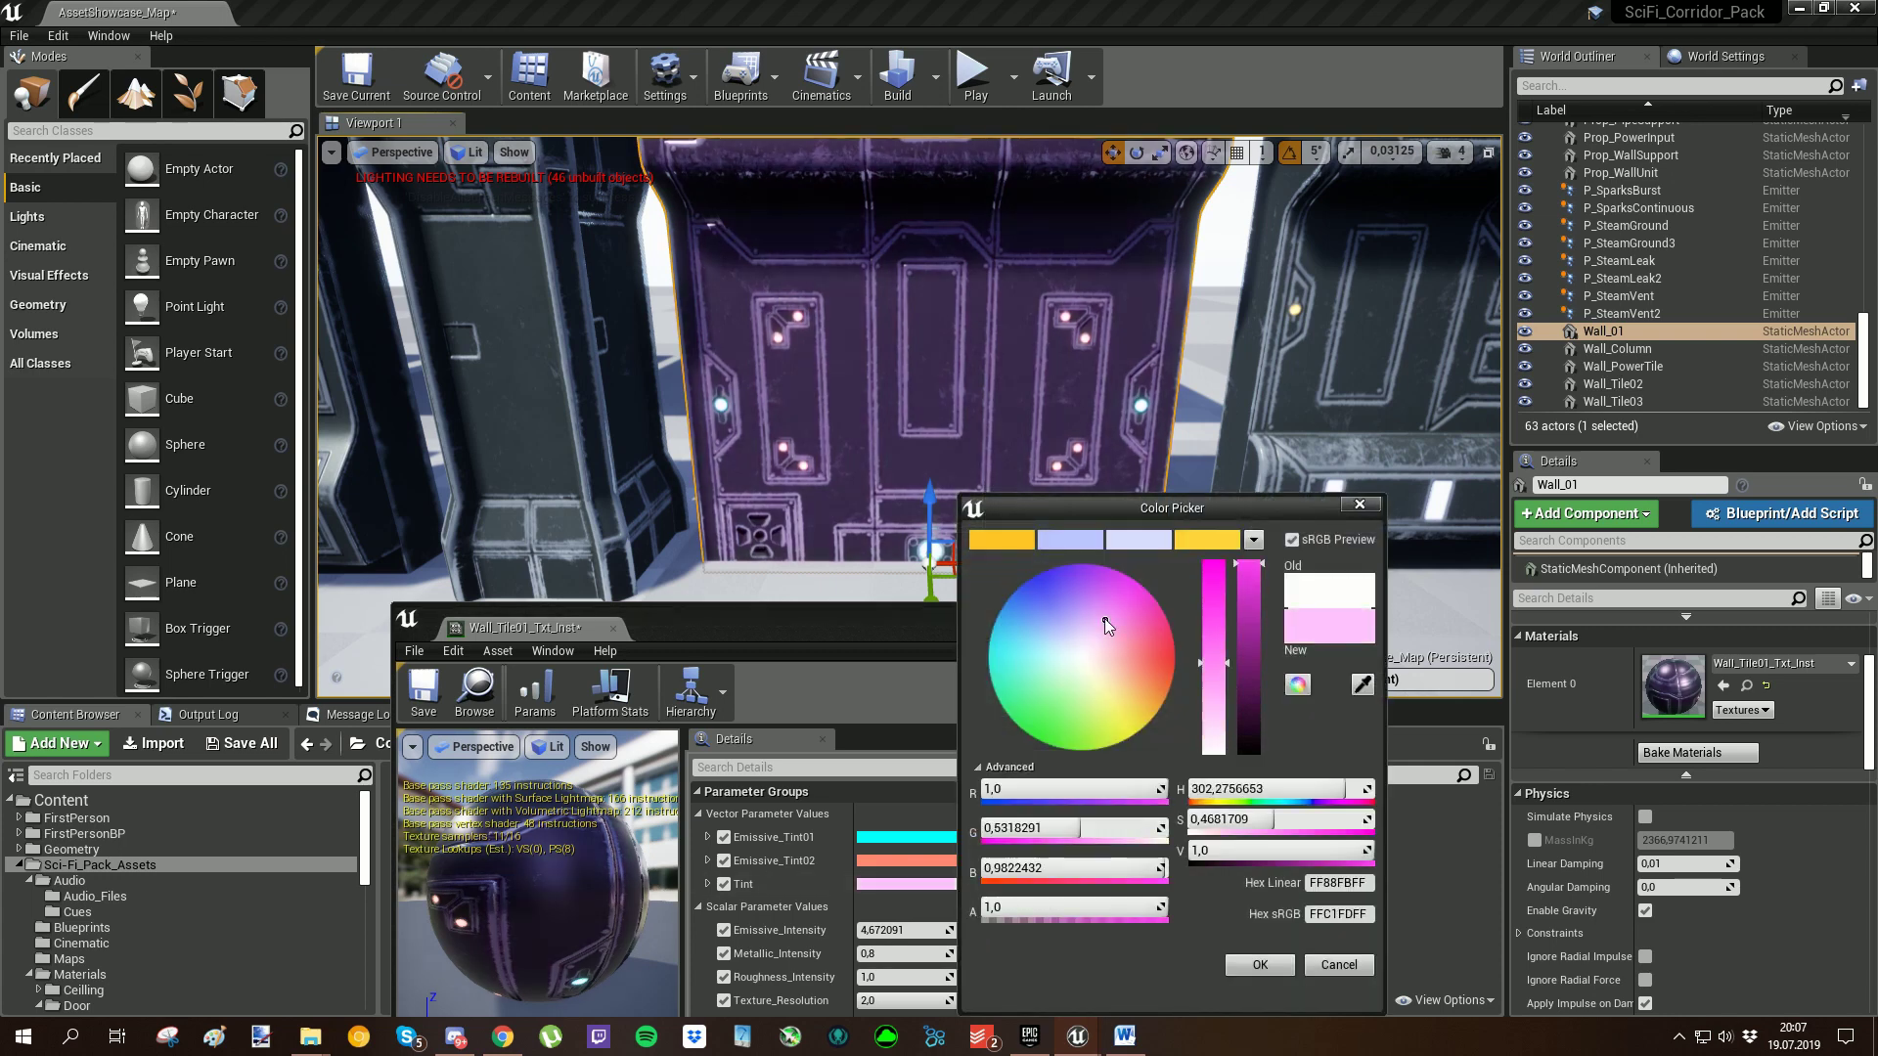
pyautogui.moveTo(1106, 626); pyautogui.dragTo(1079, 669)
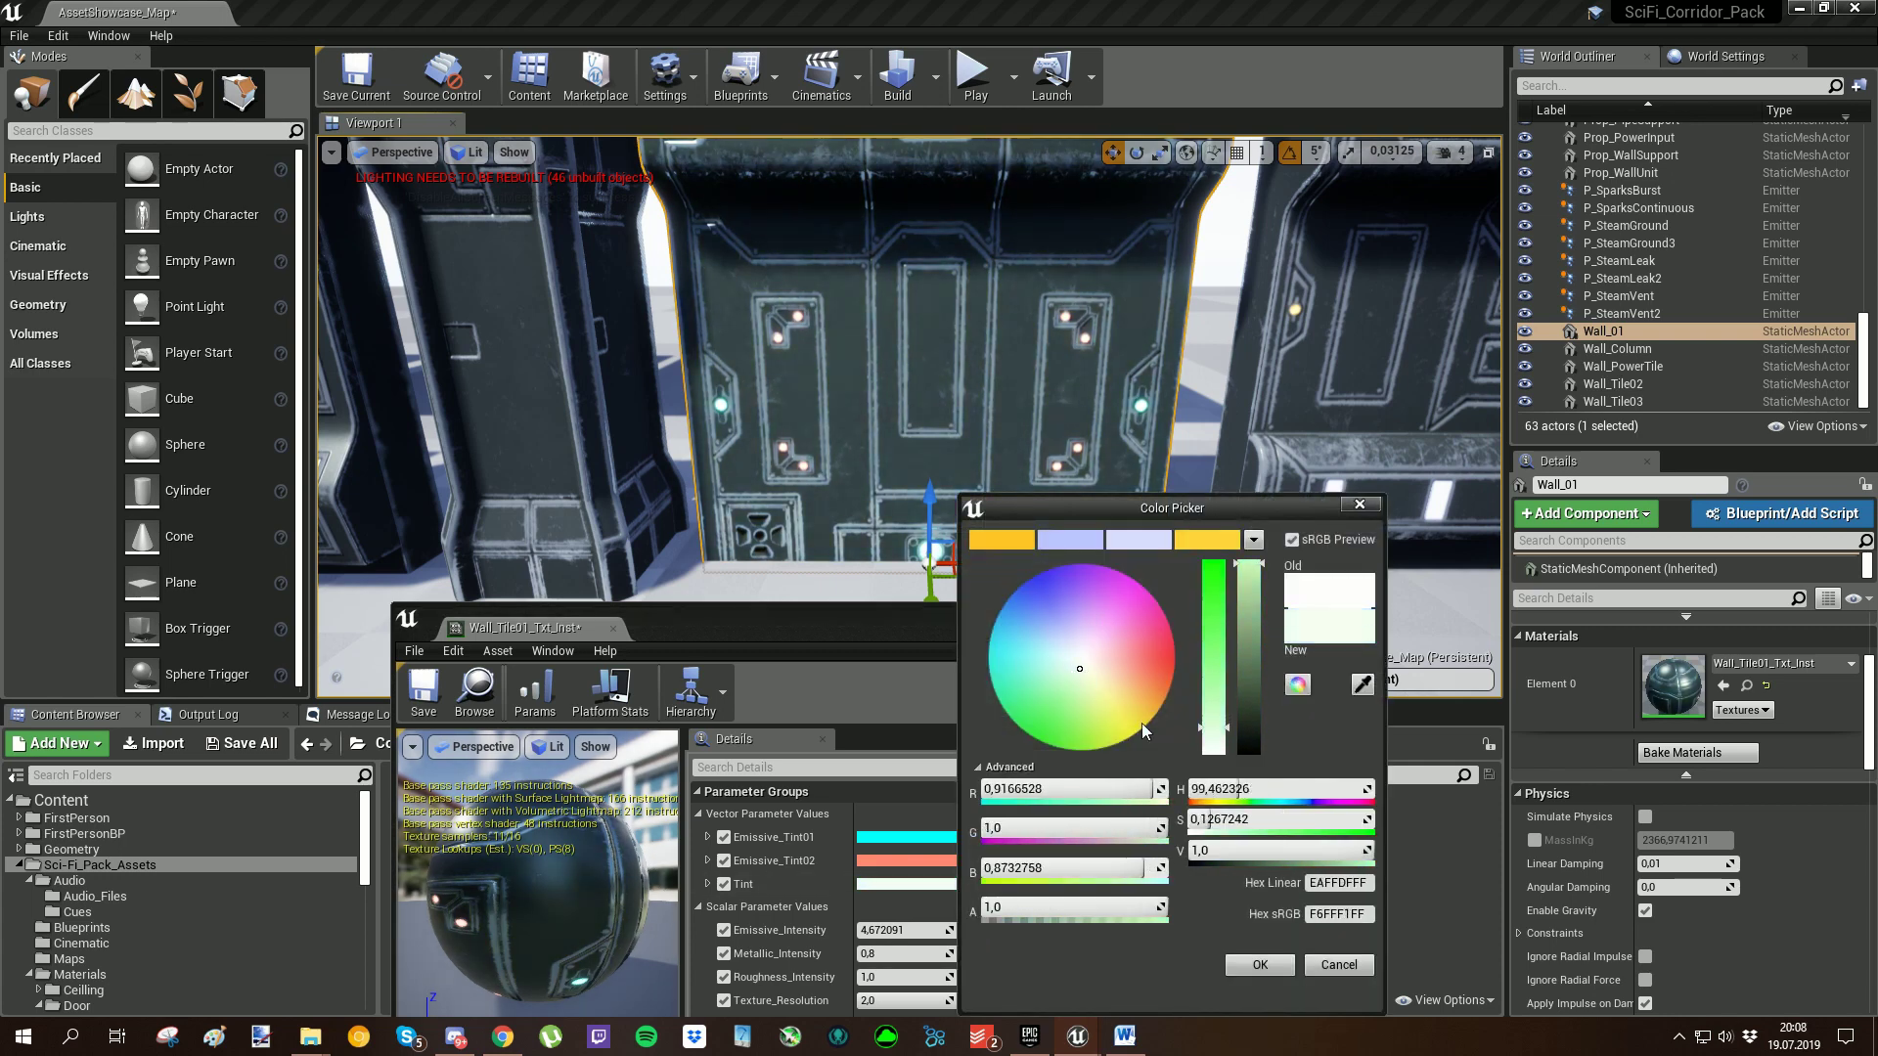
pyautogui.click(1336, 965)
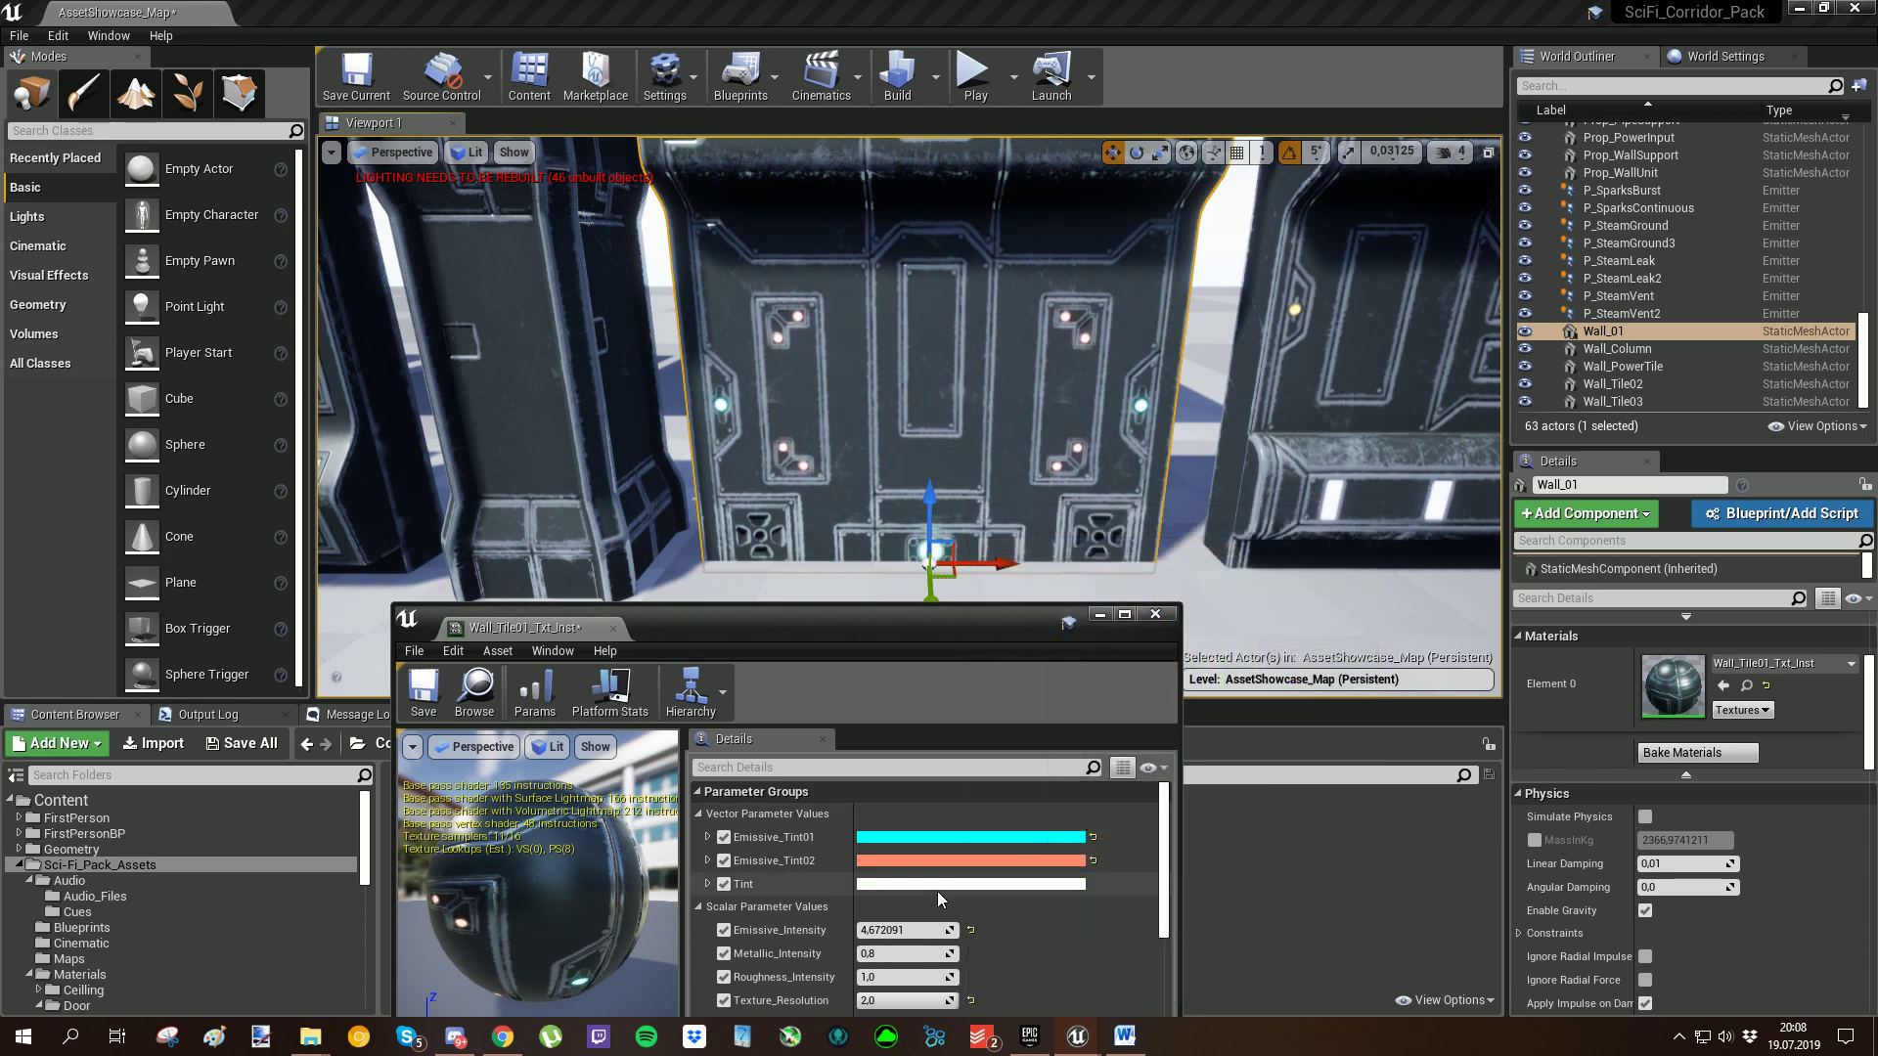
# Step: Set Emissive_Intensity to about 29.05, and try a Roughness_Intensity of about 1.17 before undoing it
pyautogui.moveTo(904, 930); pyautogui.dragTo(998, 931)
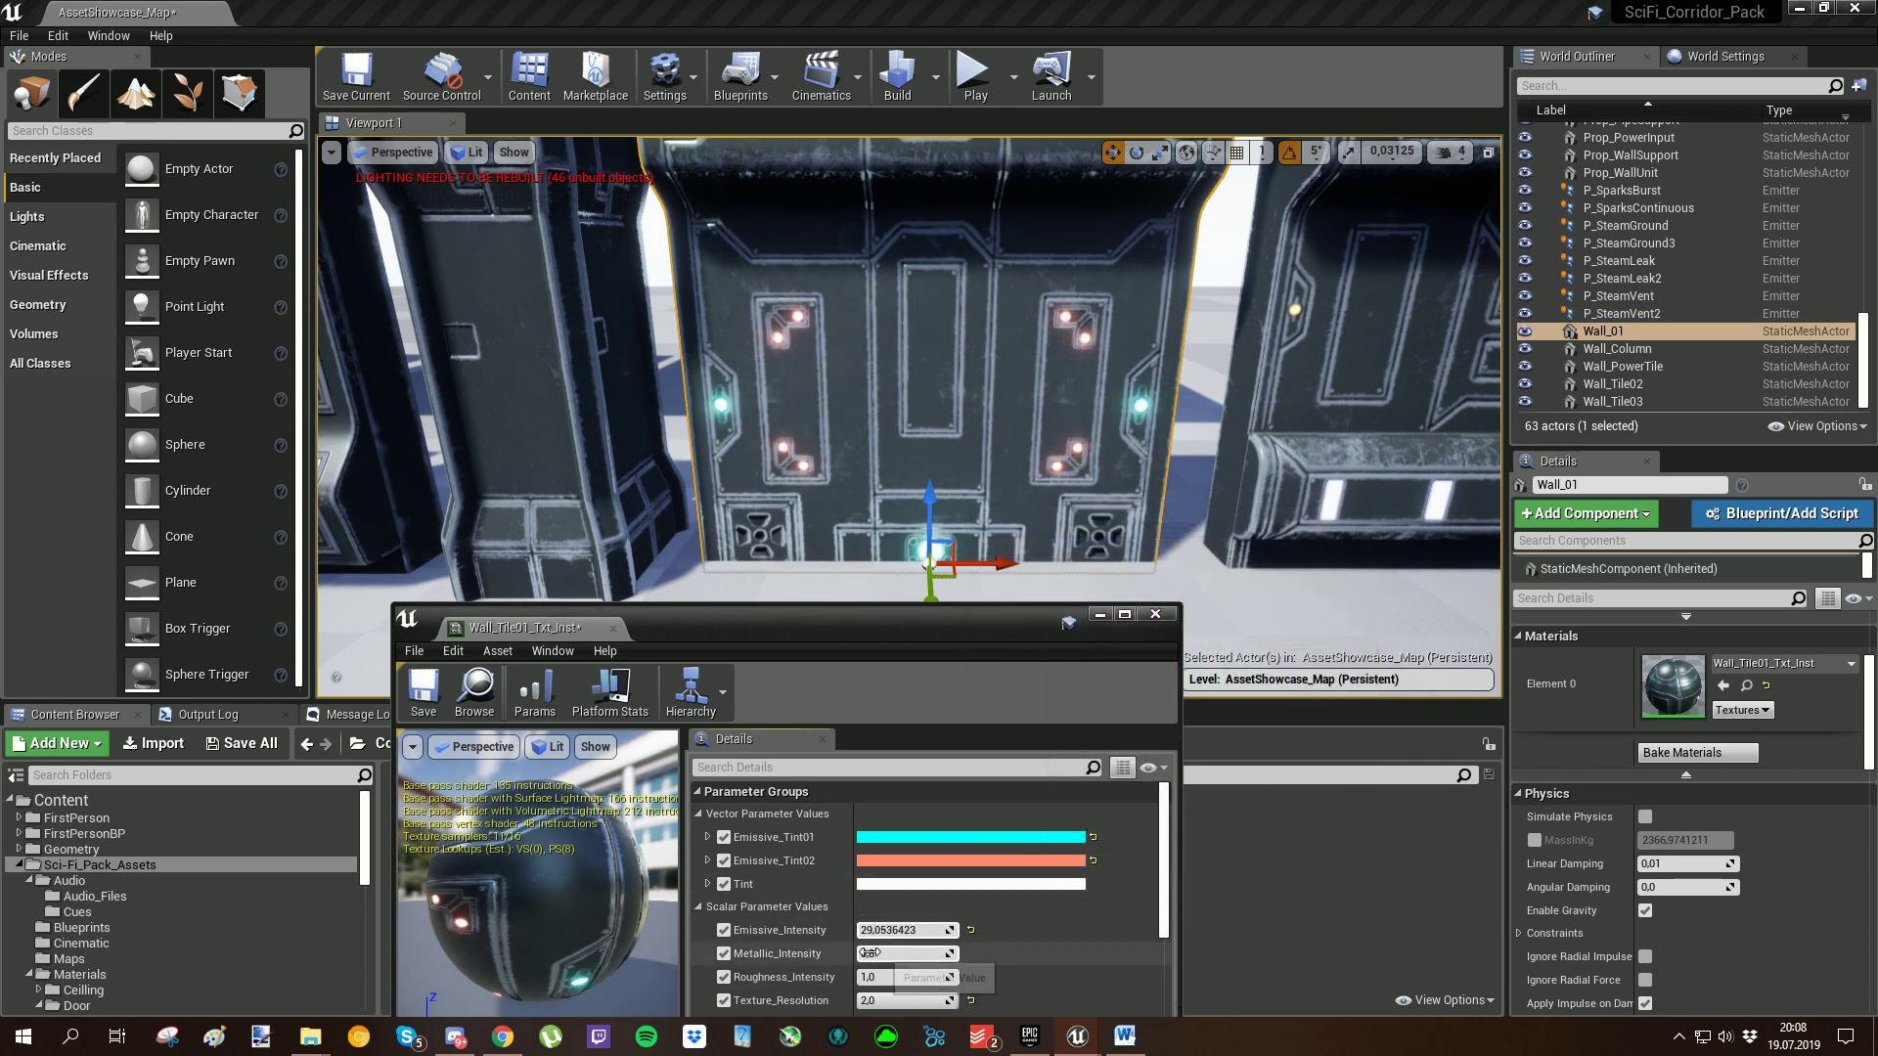
pyautogui.moveTo(869, 952)
pyautogui.mouseDown()
pyautogui.moveTo(920, 953)
pyautogui.moveTo(885, 953)
pyautogui.moveTo(896, 976)
pyautogui.mouseUp()
pyautogui.click(971, 954)
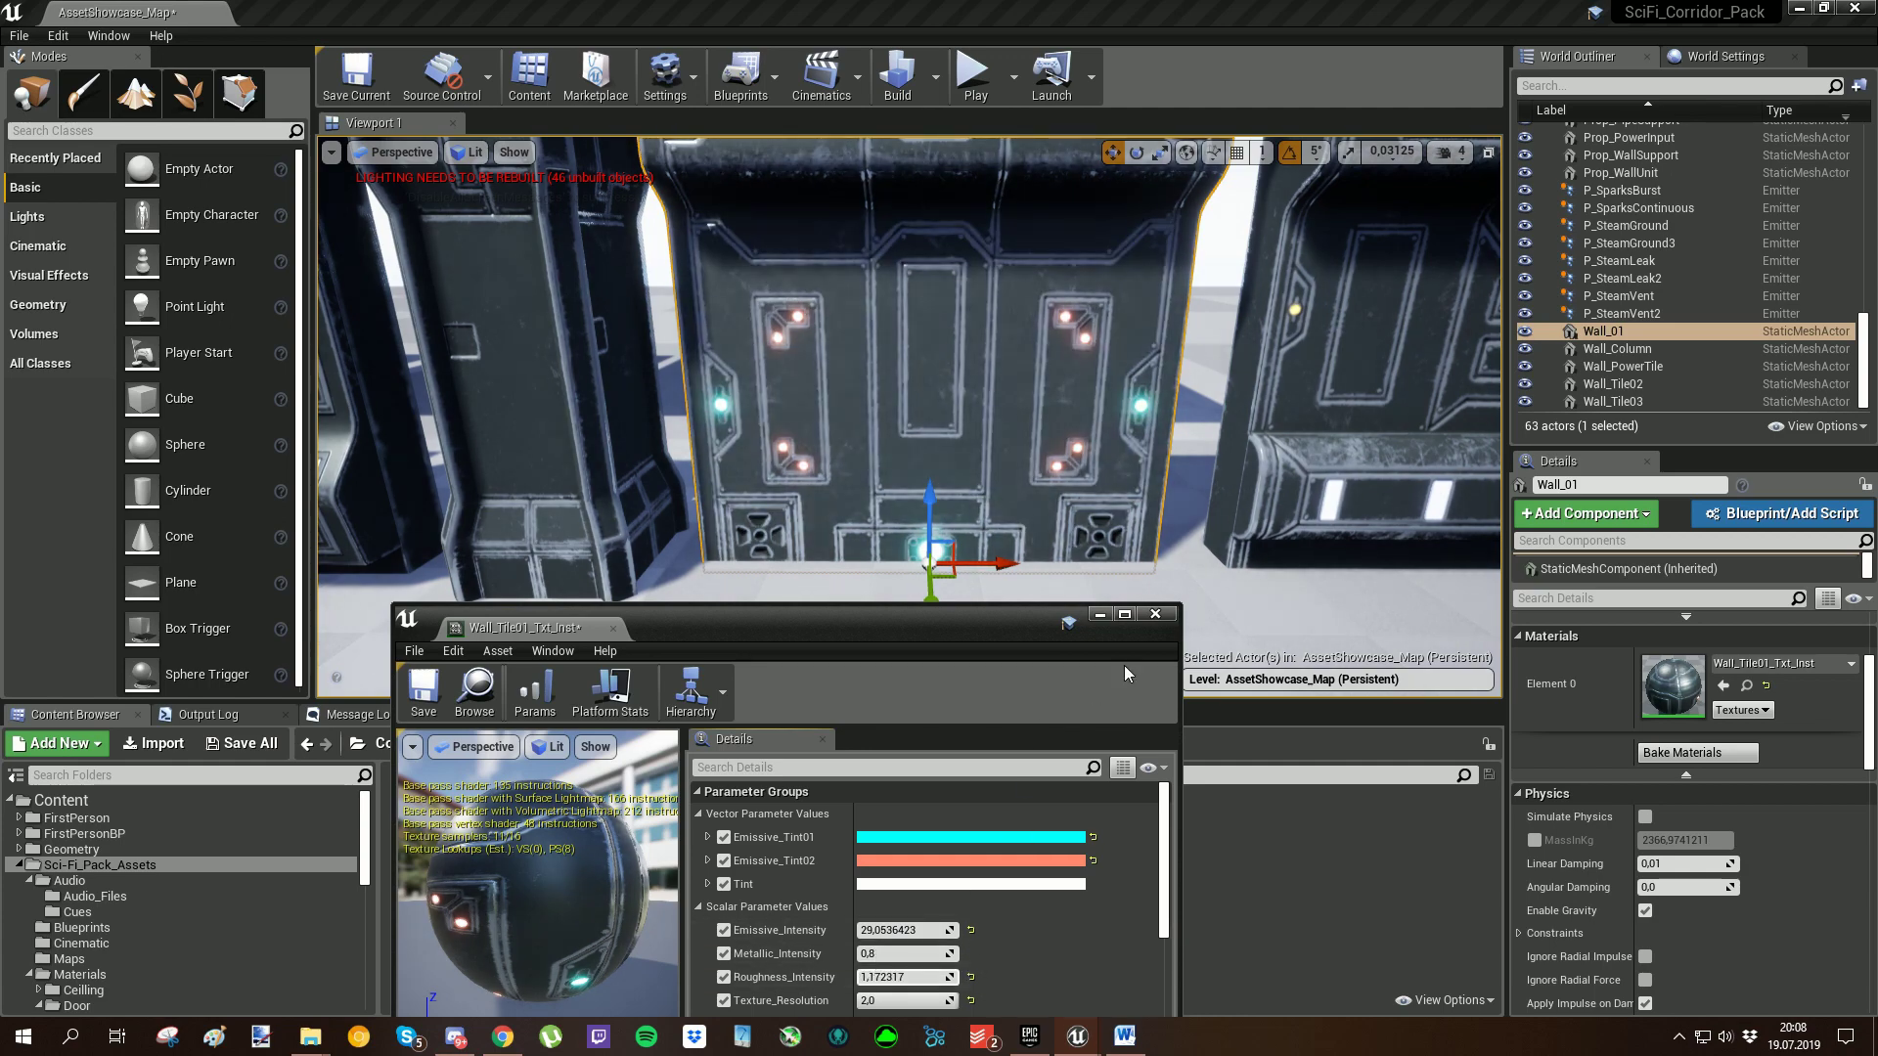
pyautogui.hotkey('ctrl', 'z')
# Step: Compare Texture_Resolution values of 1 and 2 on a close-up of the wall surface, ending on 2
pyautogui.moveTo(1163, 431)
pyautogui.mouseDown(button='right')
pyautogui.moveTo(1149, 452)
pyautogui.moveTo(1164, 440)
pyautogui.moveTo(1147, 431)
pyautogui.mouseUp(button='right')
pyautogui.press('w')
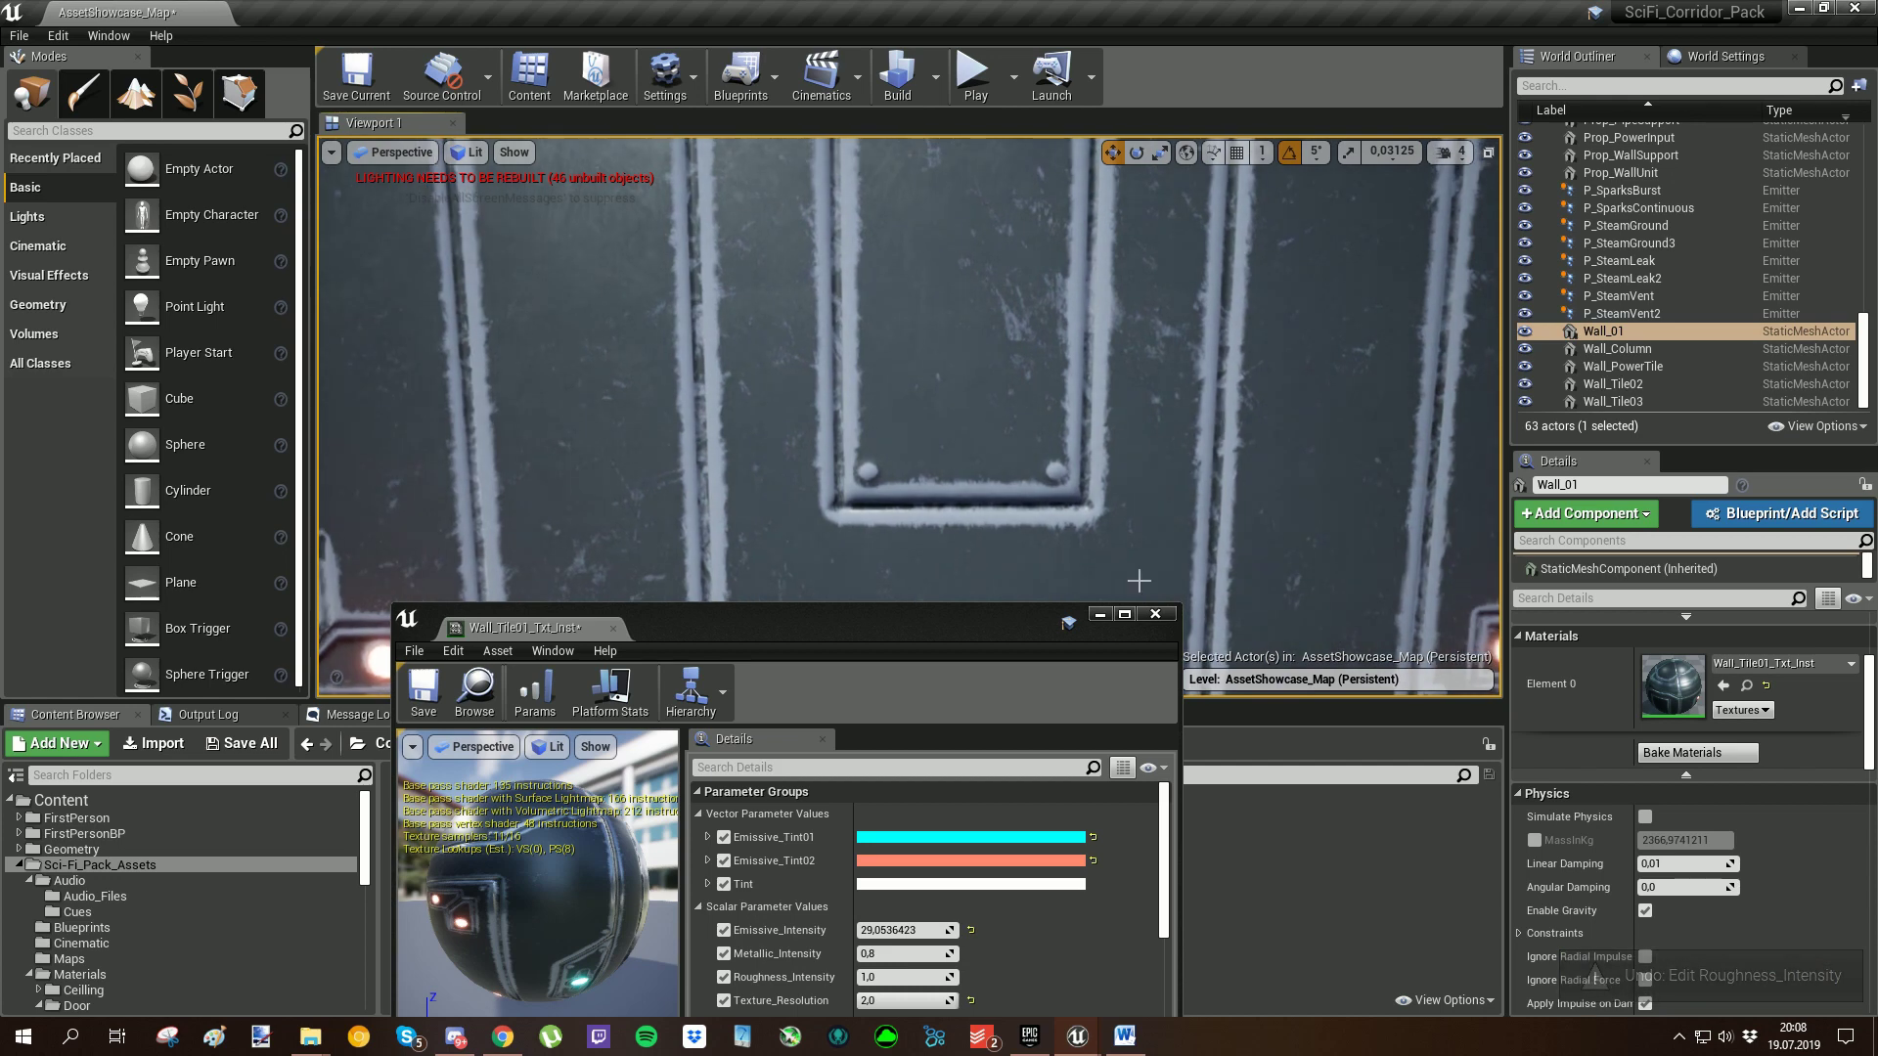
pyautogui.click(890, 997)
pyautogui.write('1')
pyautogui.press('Return')
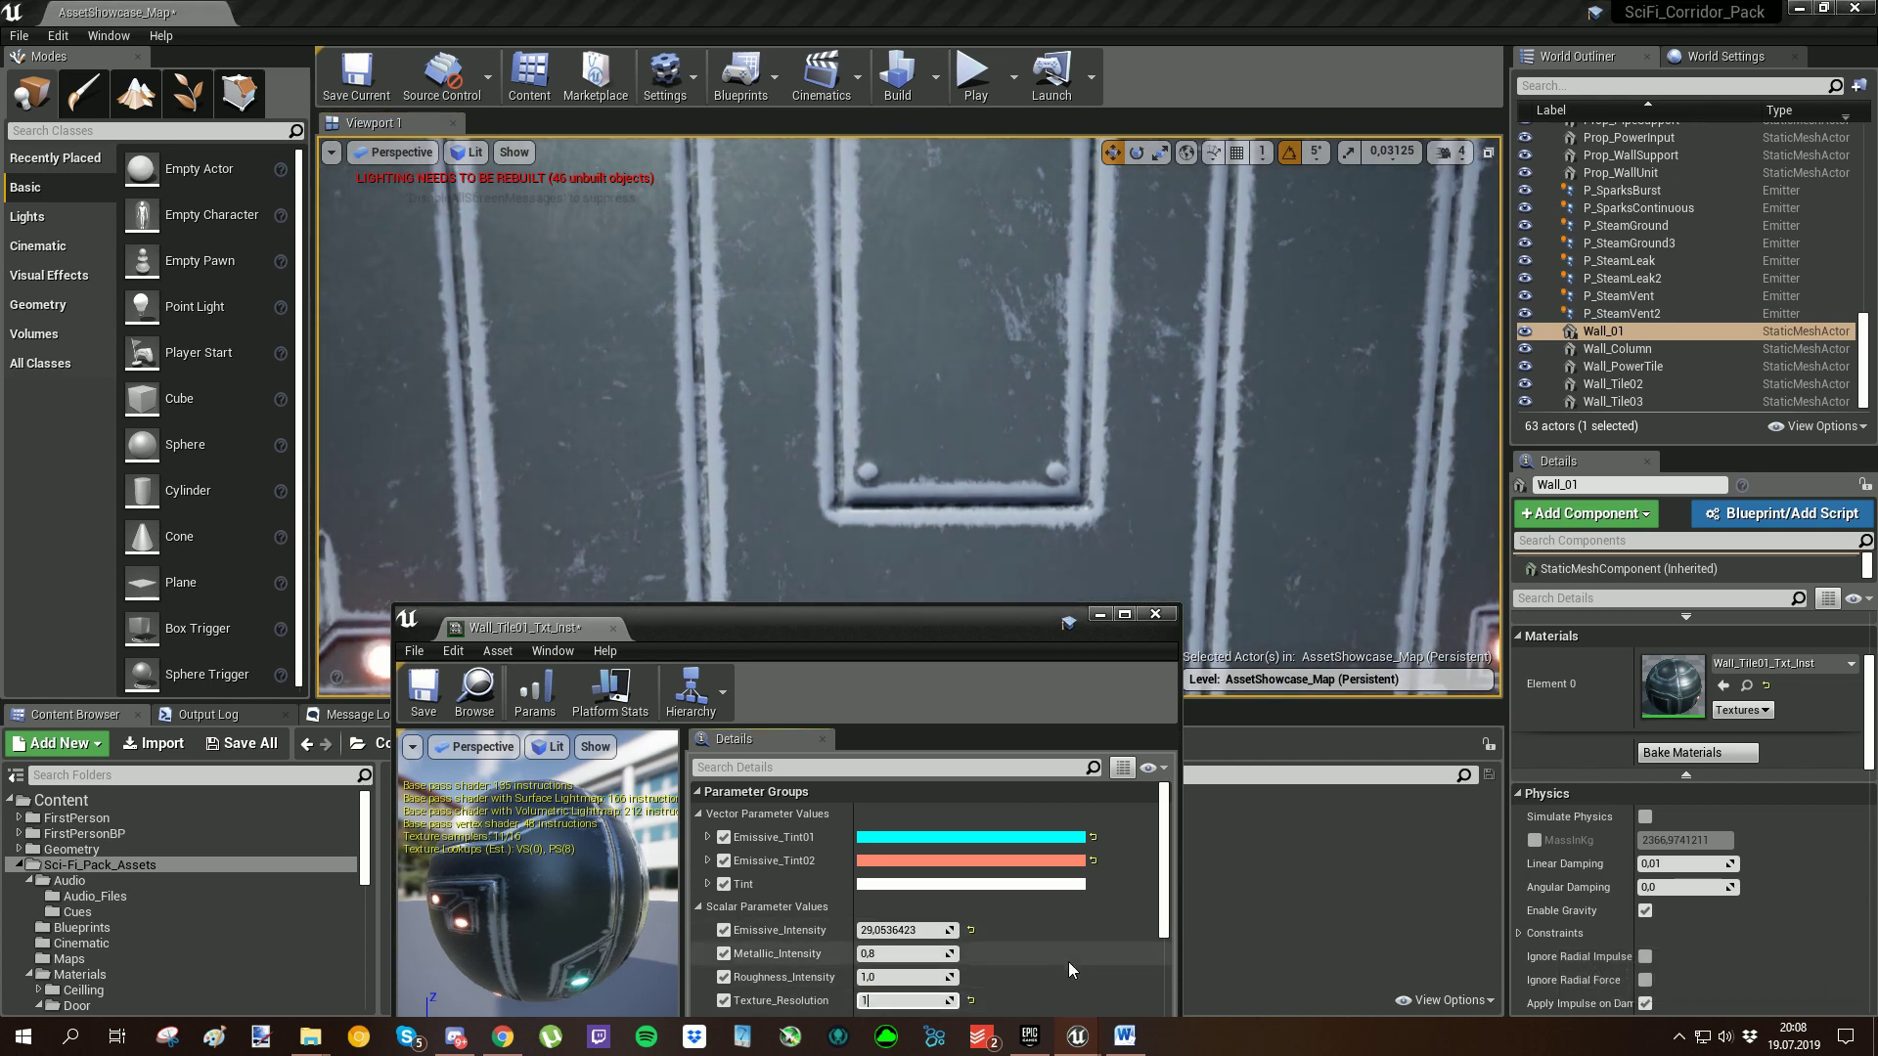
pyautogui.write('2')
pyautogui.press('Return')
pyautogui.write('1')
pyautogui.press('Return')
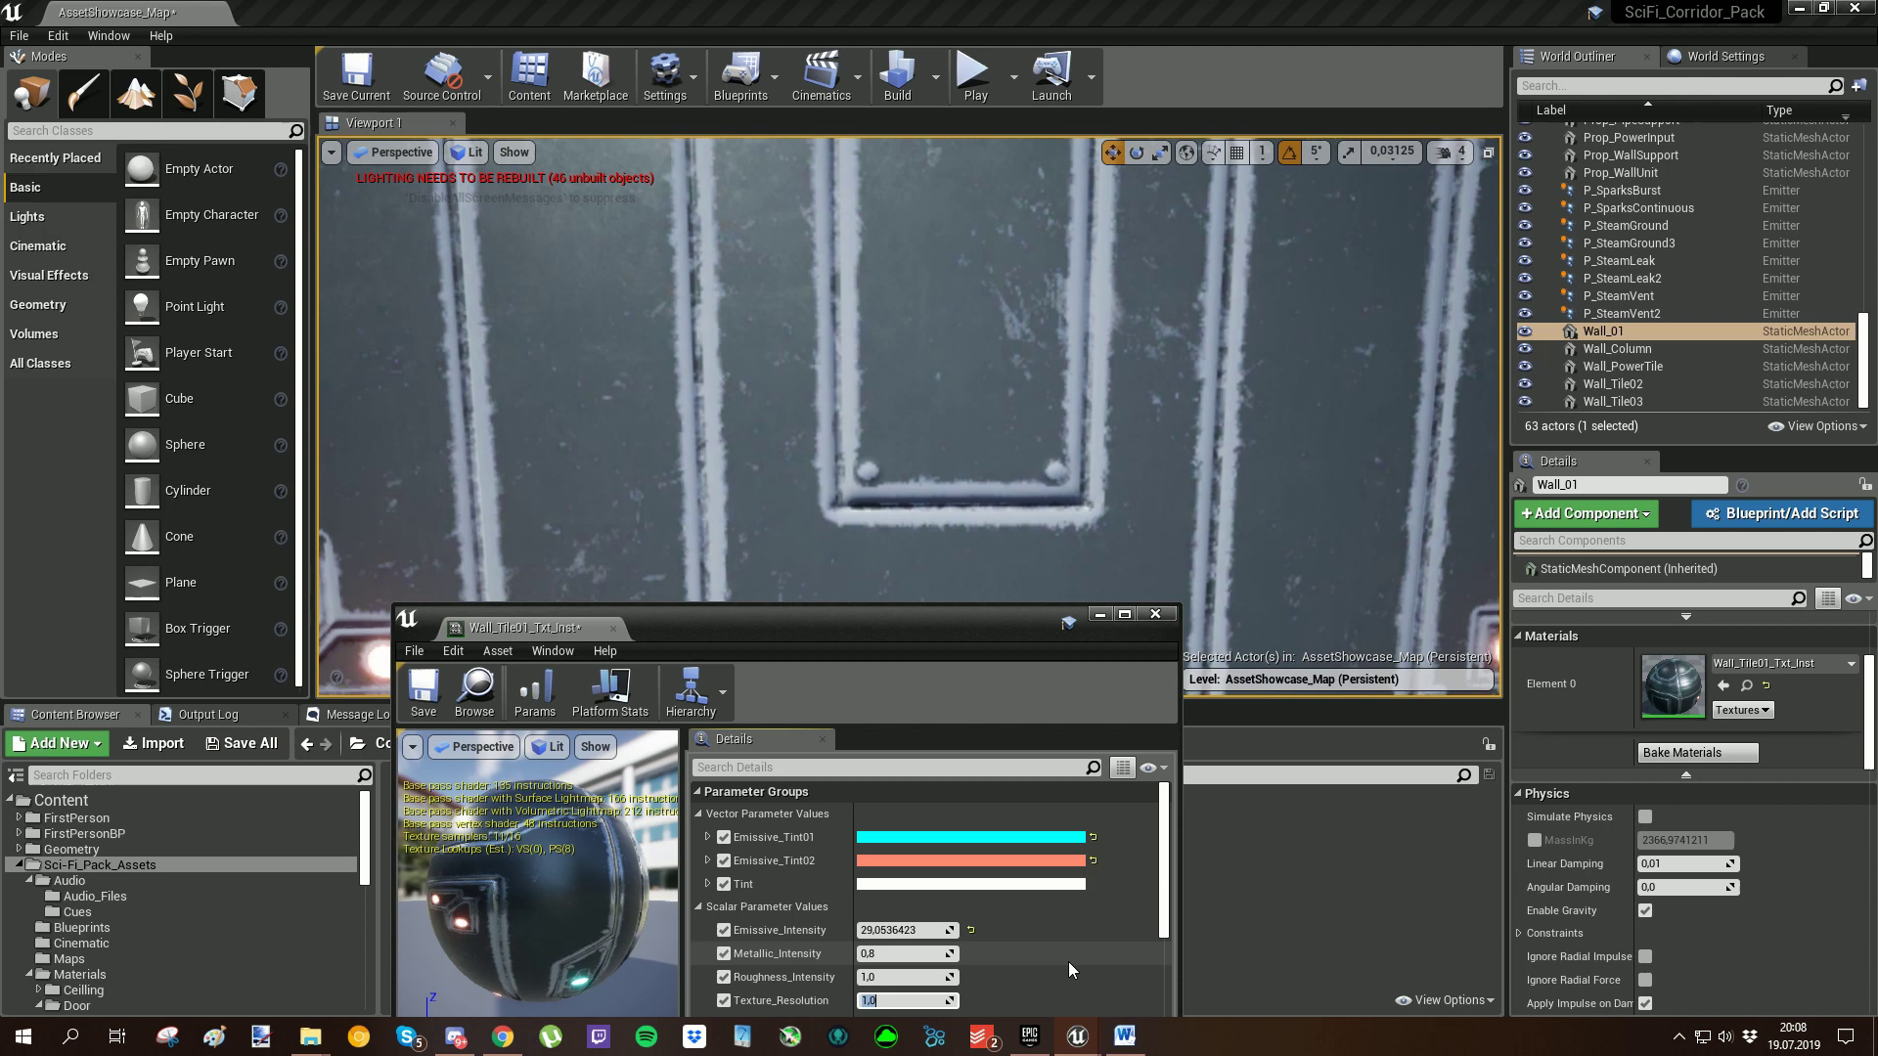
pyautogui.write('2')
pyautogui.press('Return')
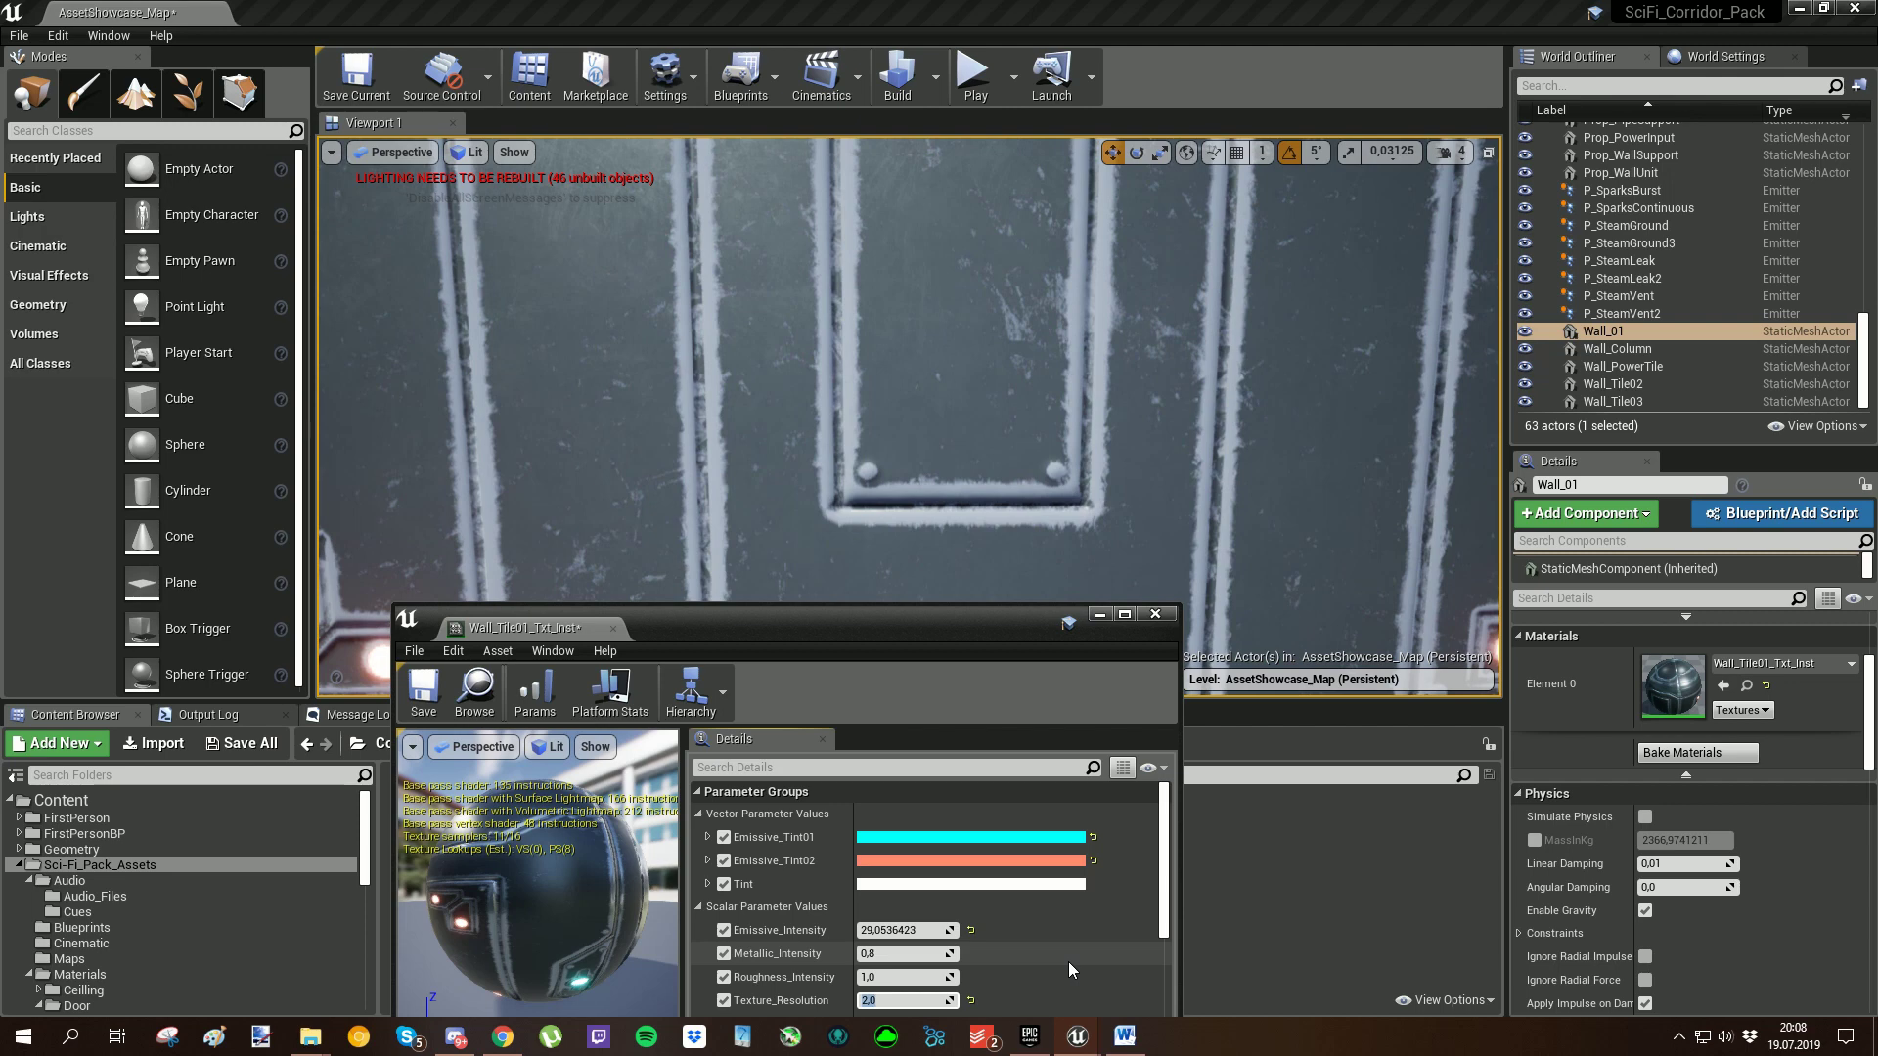
# Step: Open the instance's parent material, Wall_Tile01_Txt, in the material editor
pyautogui.moveTo(853, 619); pyautogui.dragTo(929, 384)
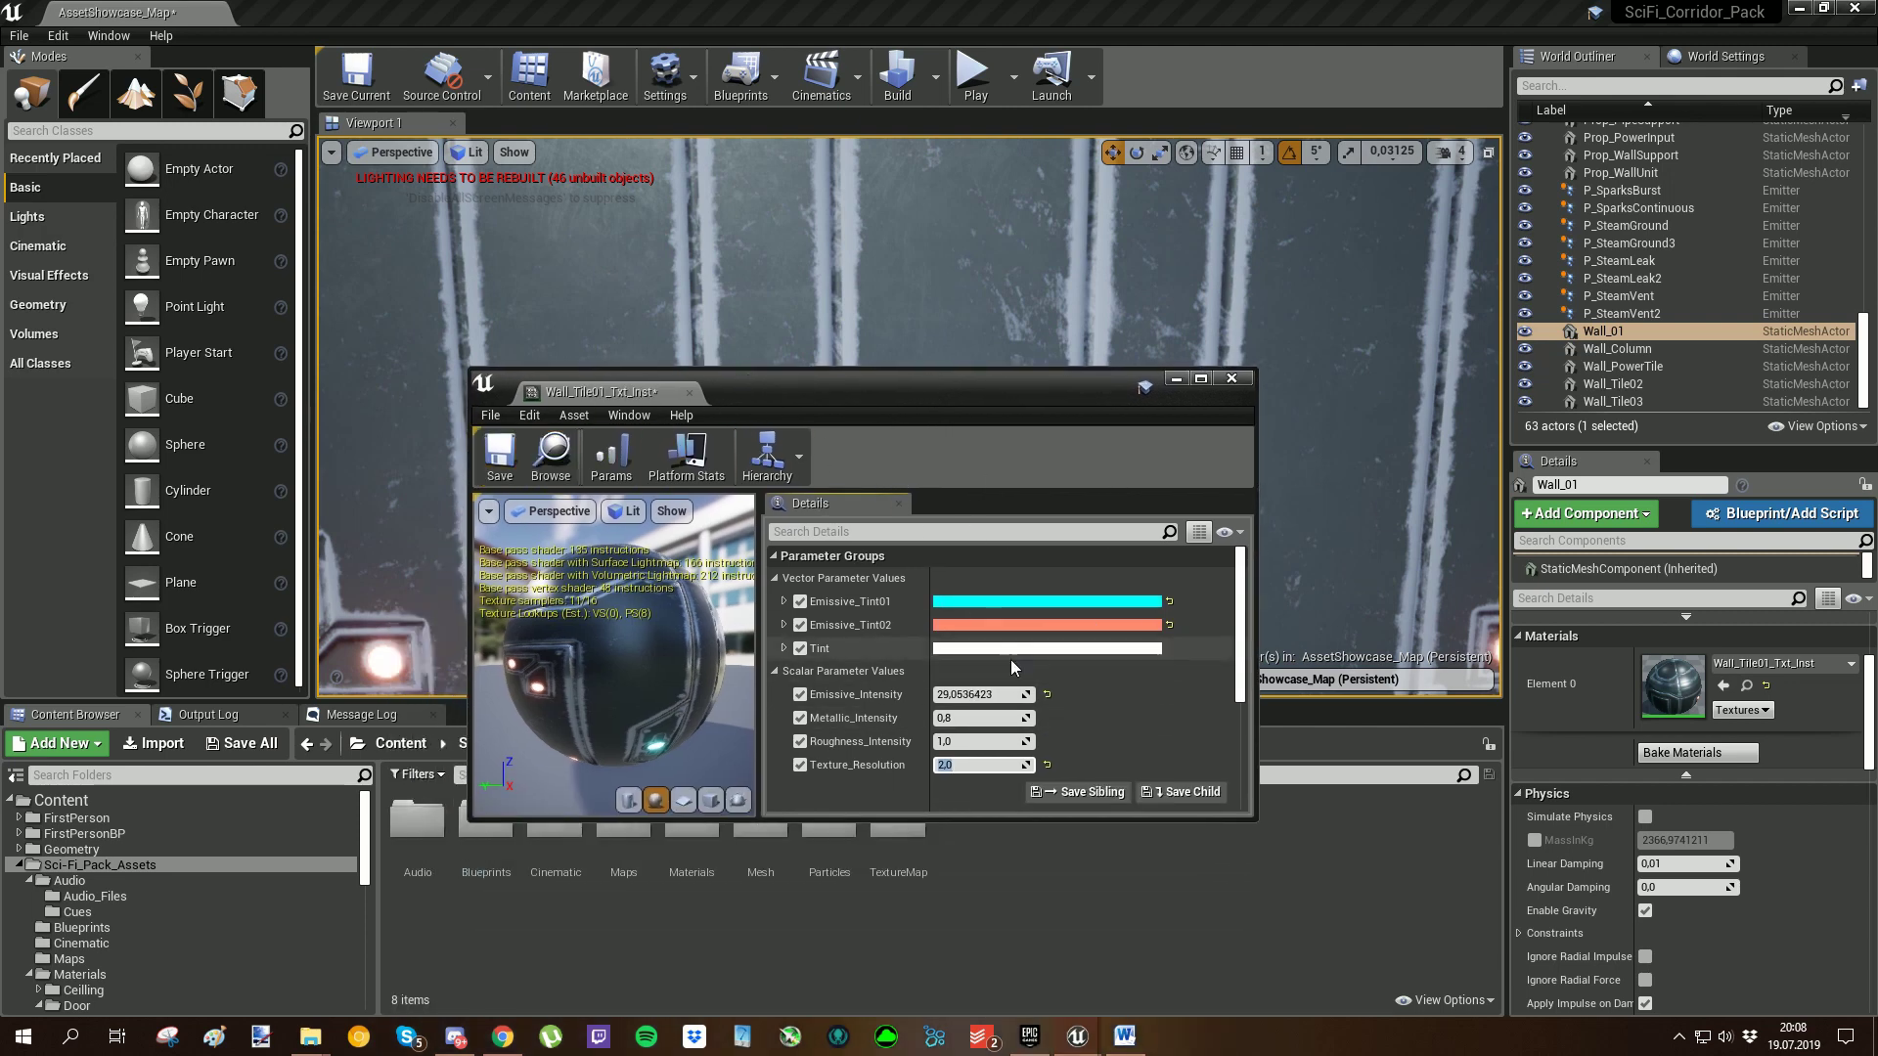
pyautogui.scroll(-5, 1011, 659)
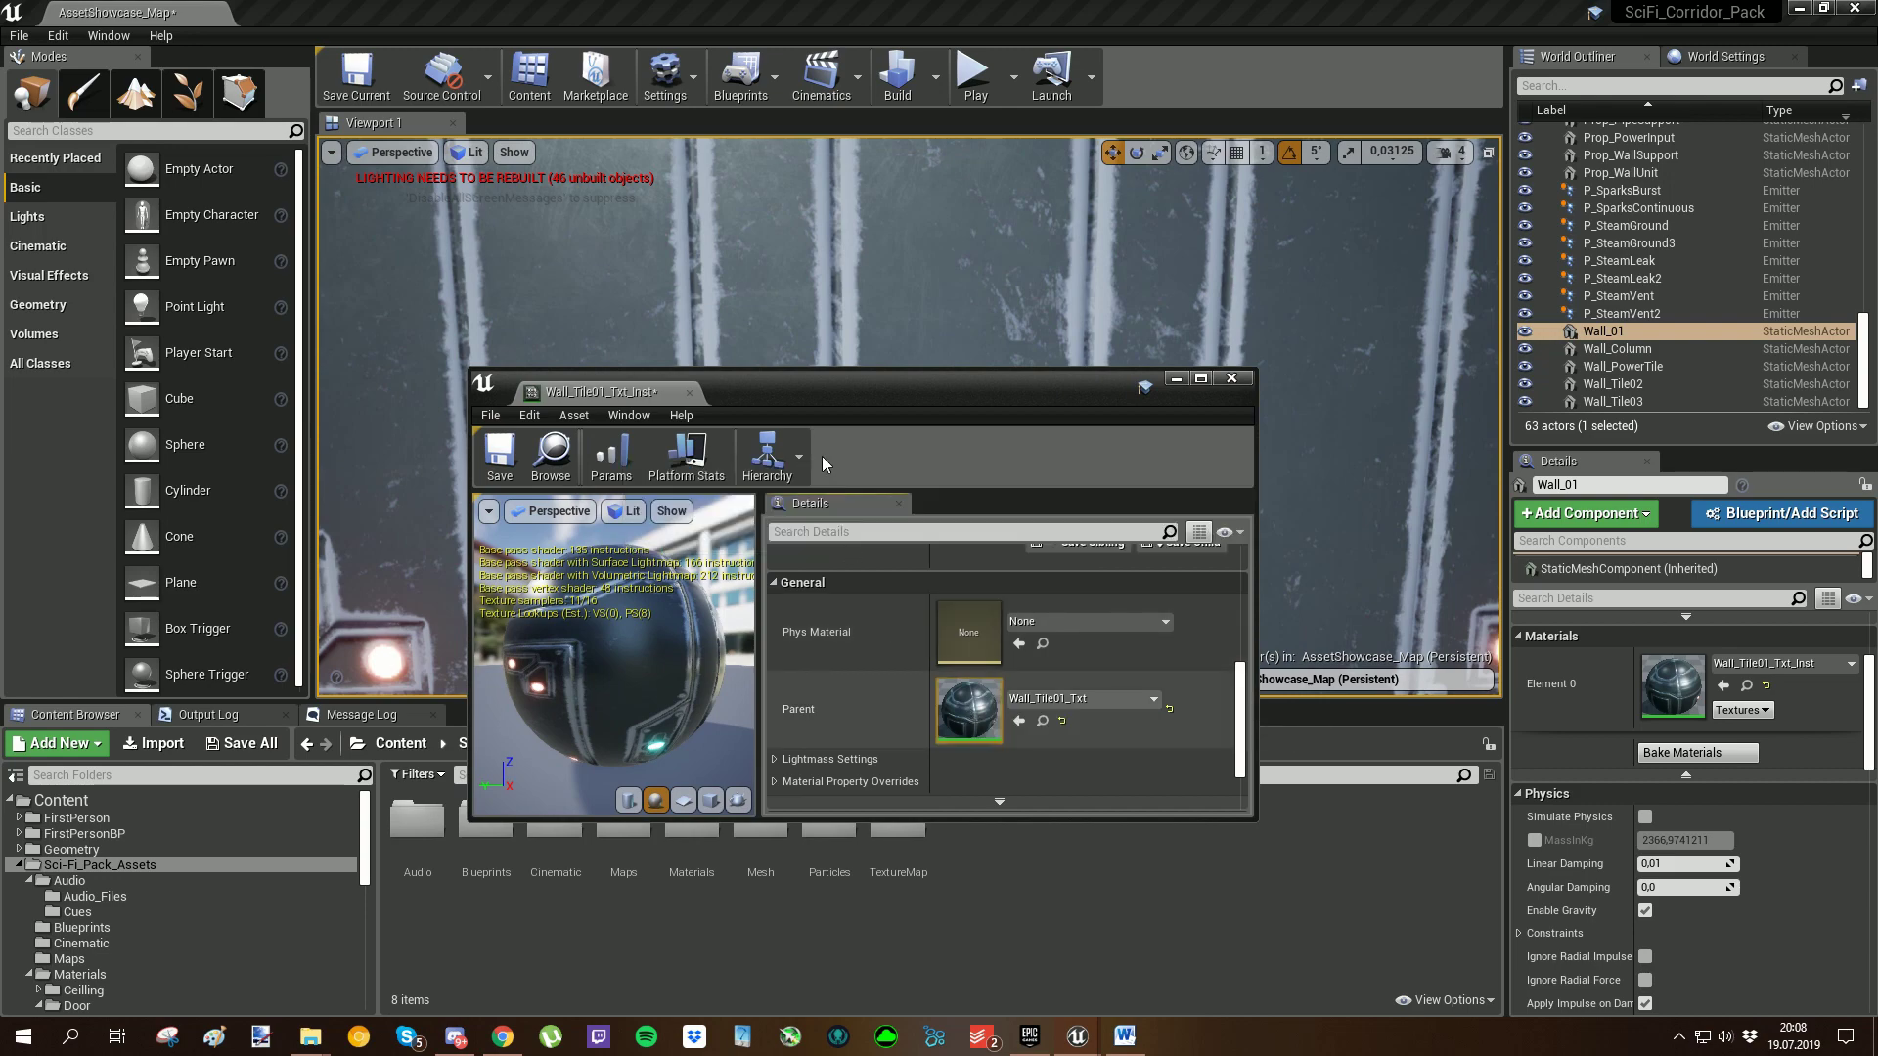
pyautogui.moveTo(780, 391); pyautogui.dragTo(396, 11)
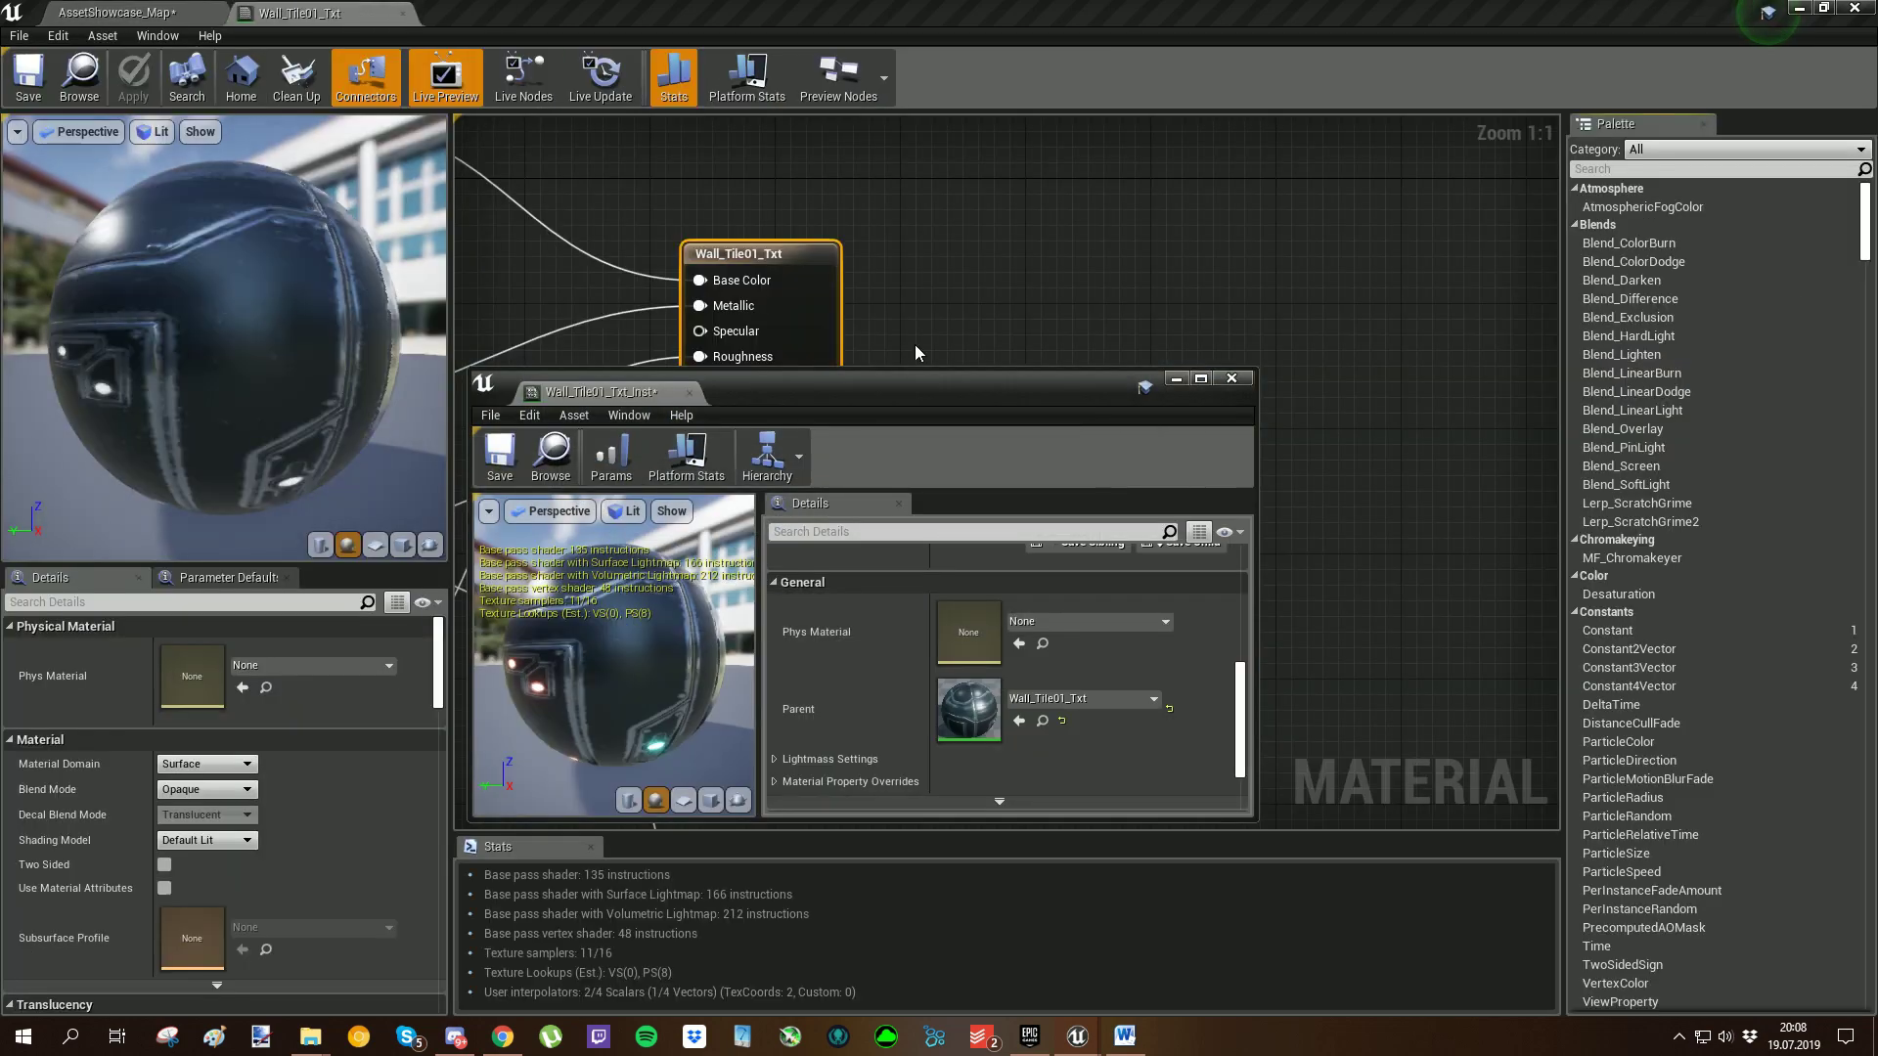
# Step: Minimize the material instance window and examine the Emissive Parameters group, including the Emissive_Tint01, Emissive_Tint02 and Emissive_Intensity nodes
pyautogui.click(1175, 380)
pyautogui.scroll(-8, 1046, 448)
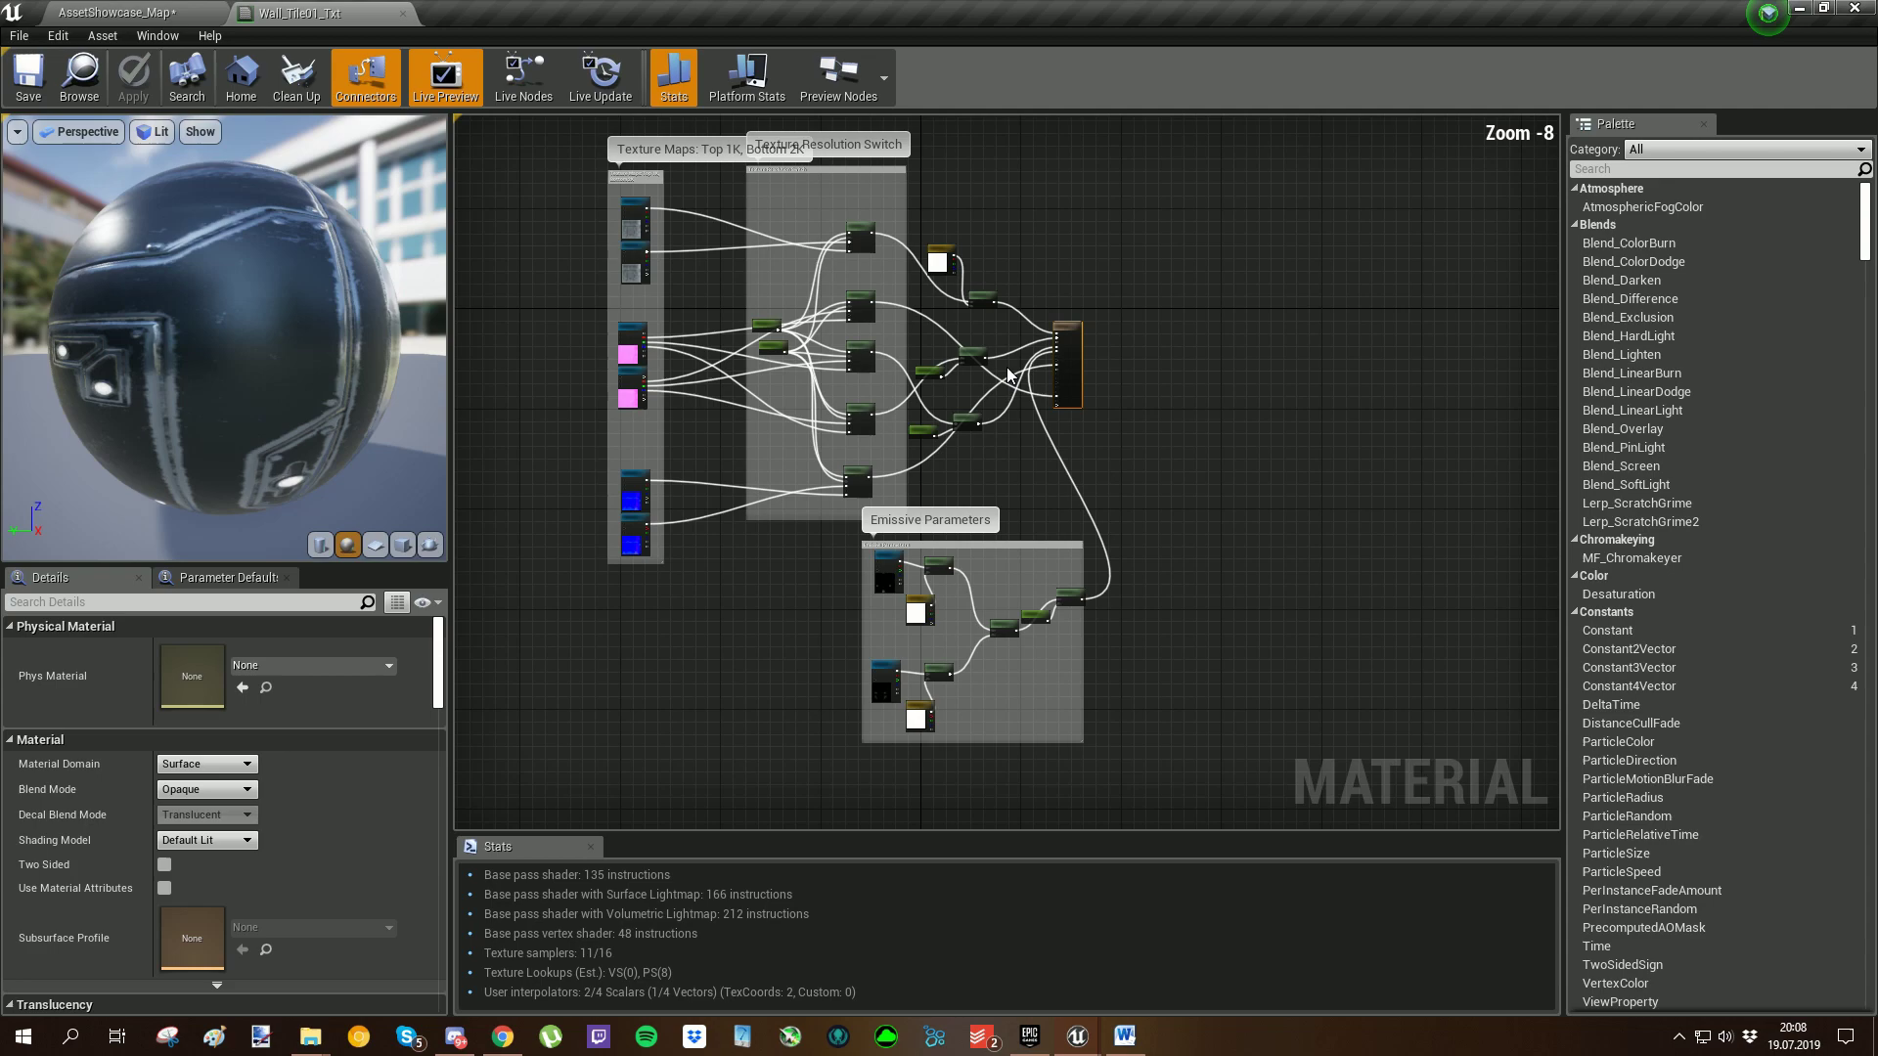
pyautogui.scroll(-1, 1007, 375)
pyautogui.moveTo(1000, 378); pyautogui.dragTo(965, 430, button='right')
pyautogui.scroll(2, 965, 430)
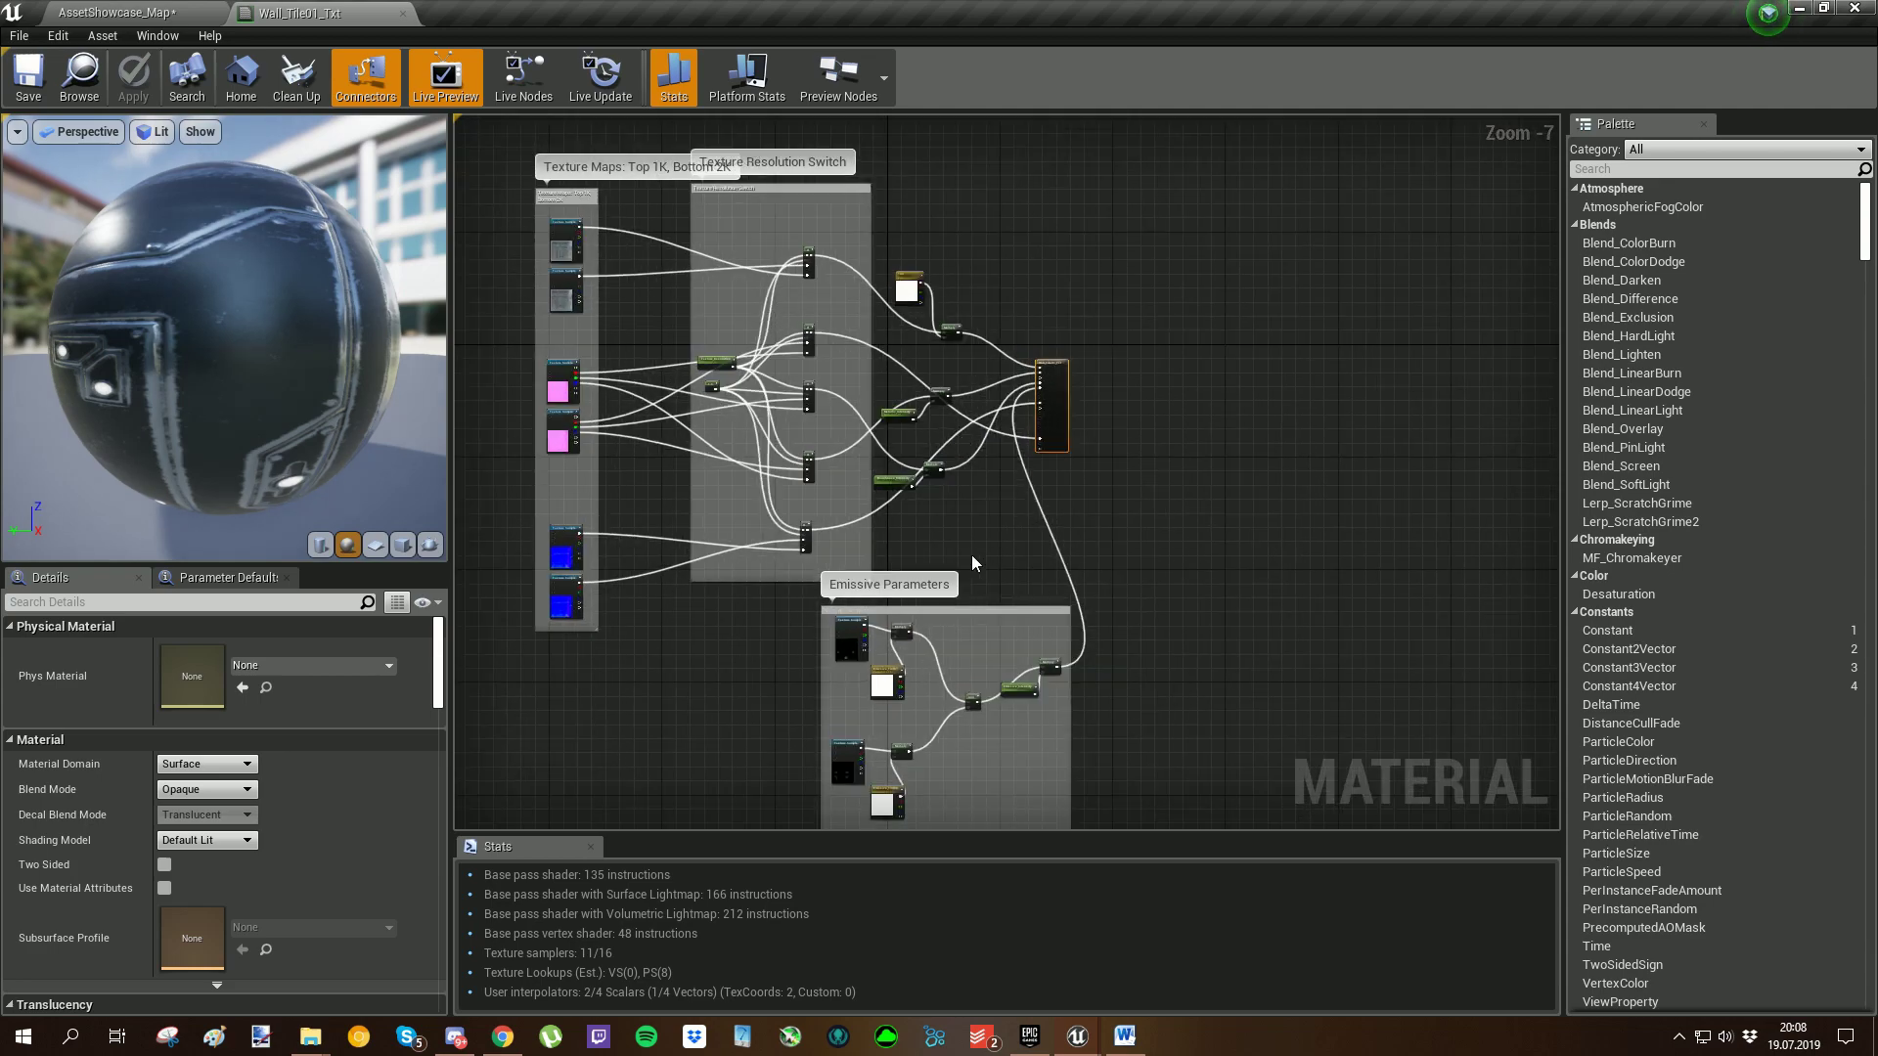
pyautogui.moveTo(971, 556); pyautogui.dragTo(962, 487, button='right')
pyautogui.scroll(3, 929, 465)
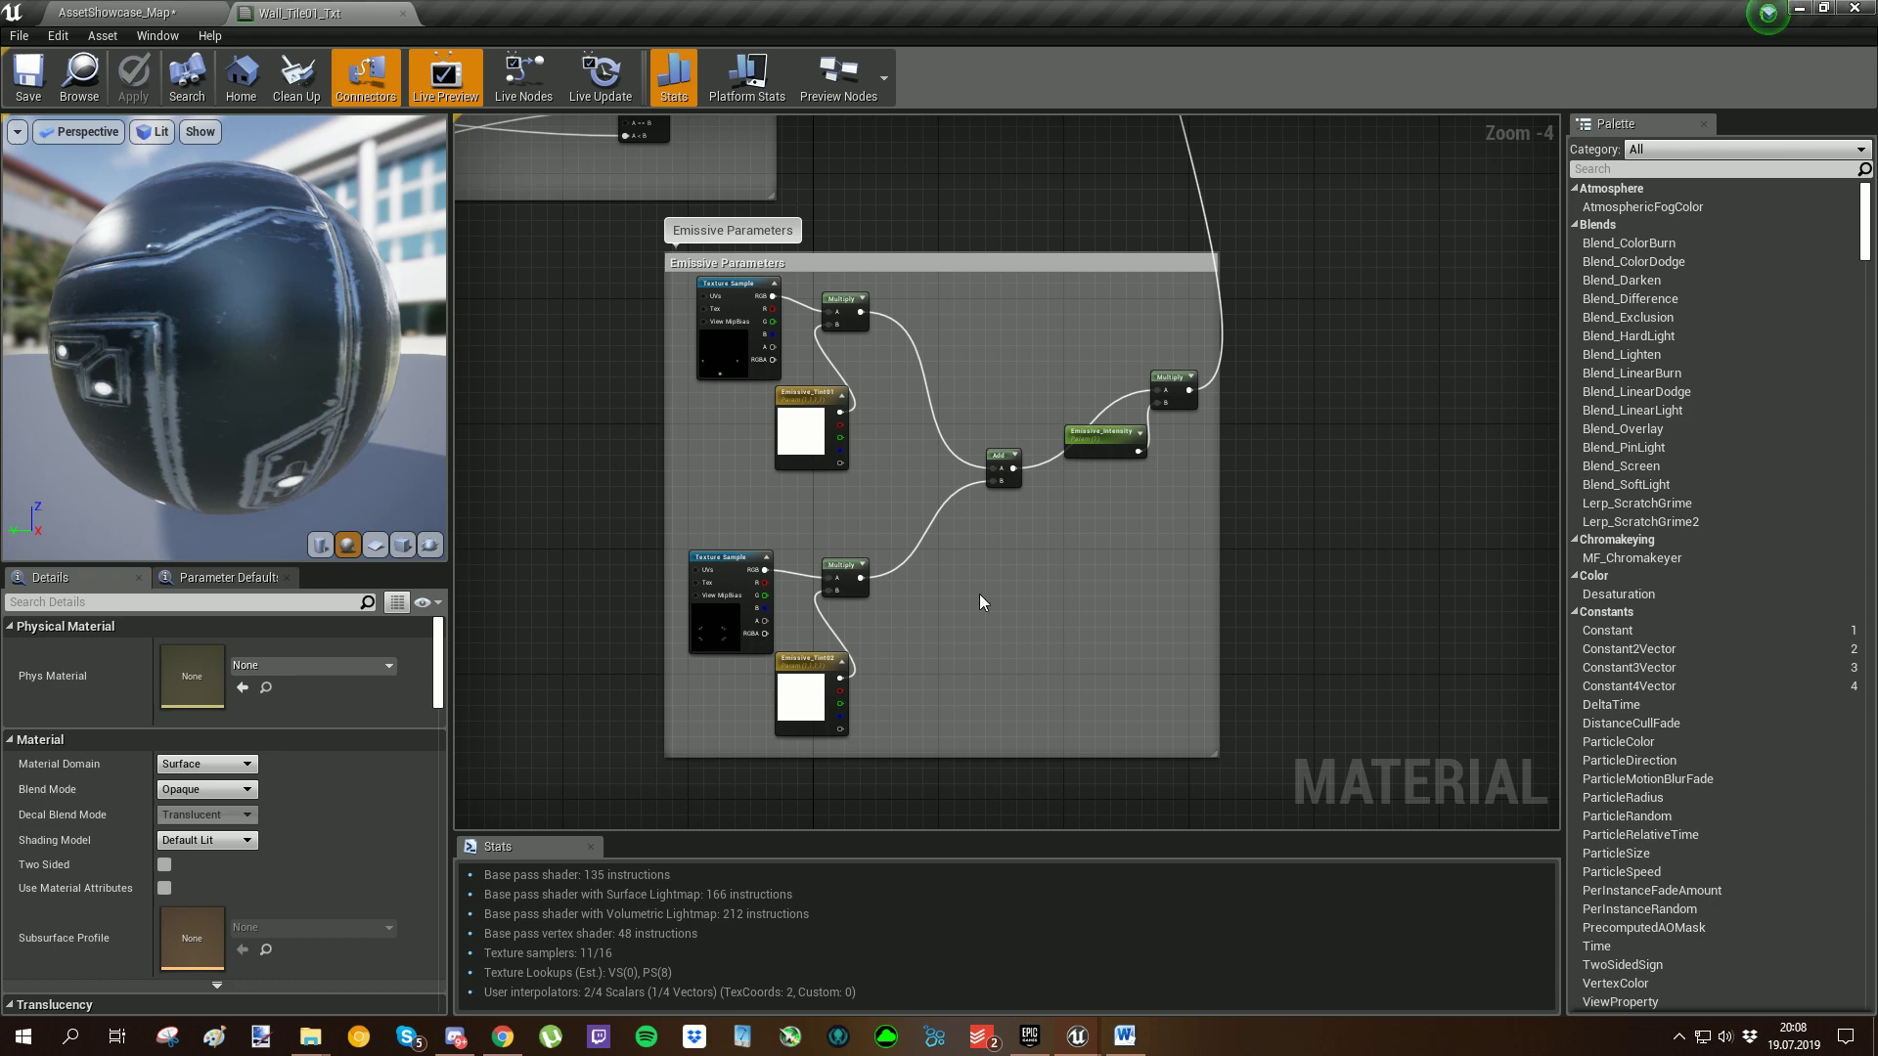
pyautogui.scroll(2, 739, 405)
pyautogui.moveTo(712, 464); pyautogui.dragTo(807, 448, button='right')
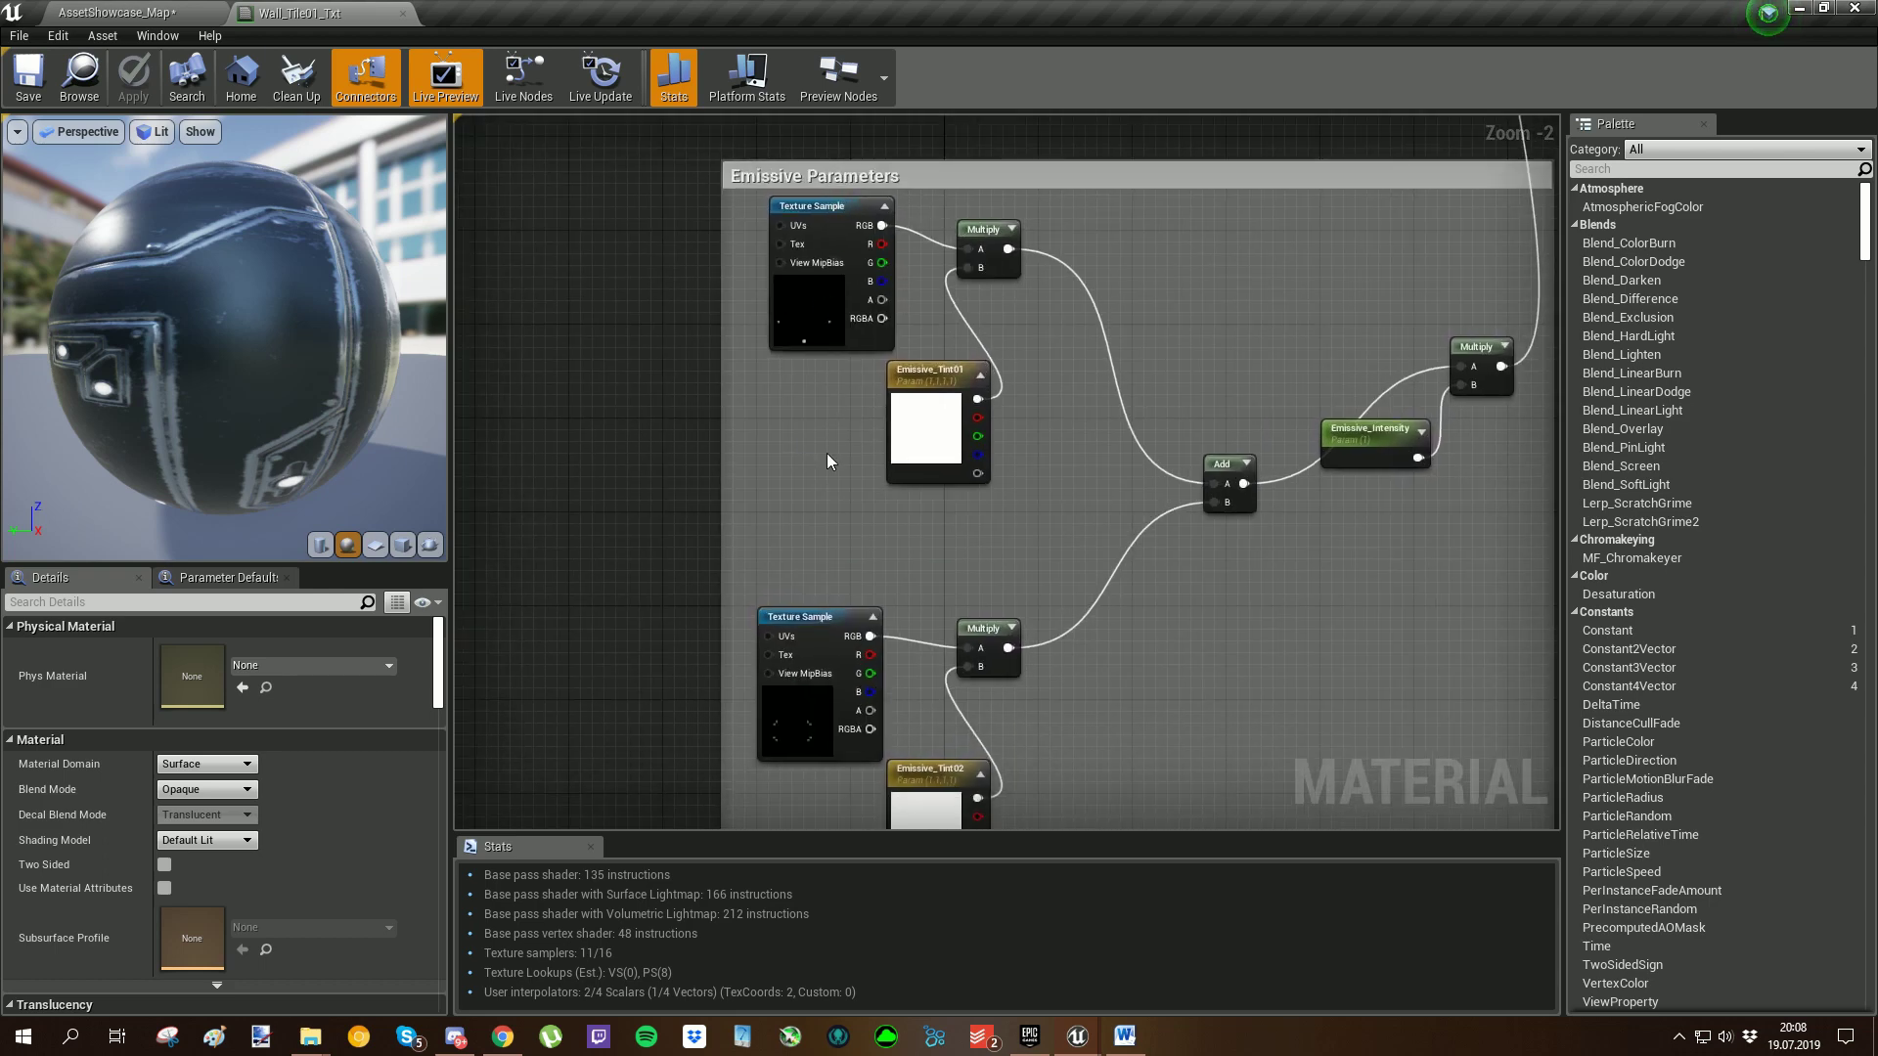
pyautogui.moveTo(878, 297); pyautogui.dragTo(748, 151, button='right')
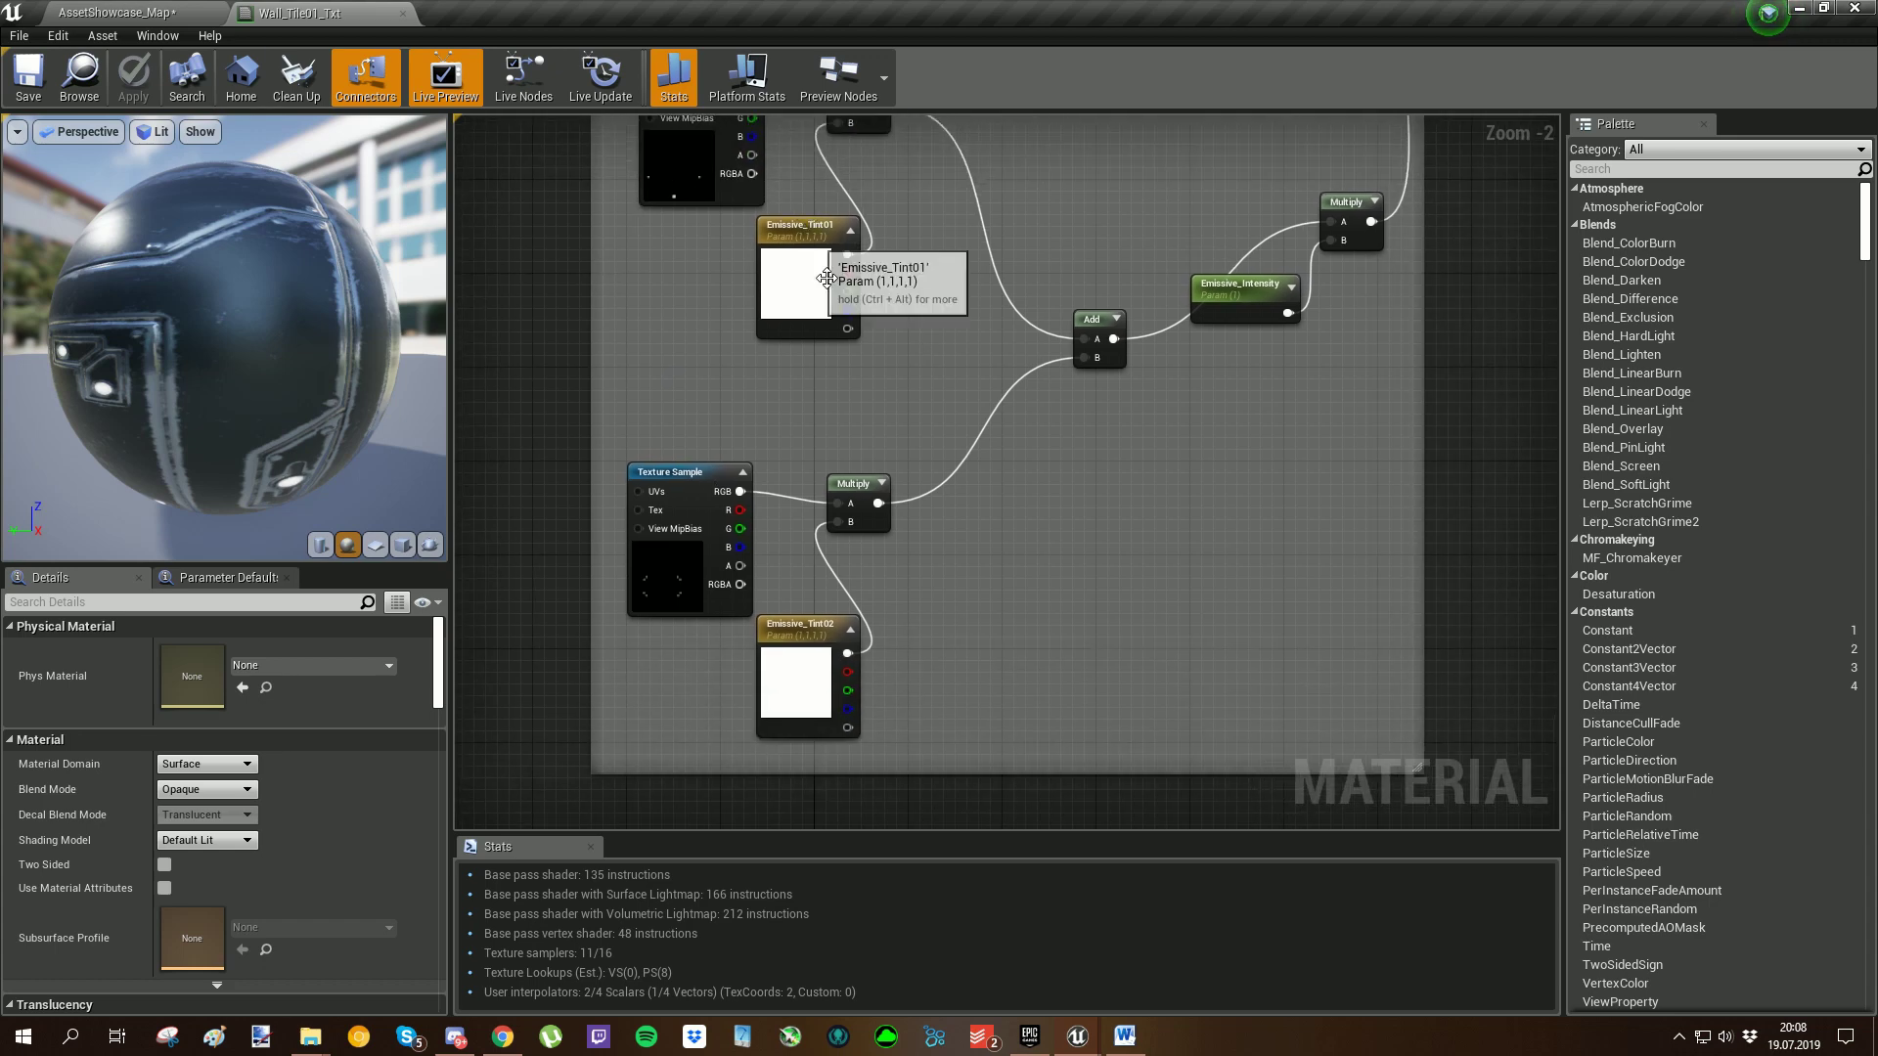
pyautogui.moveTo(1077, 353); pyautogui.dragTo(992, 537, button='right')
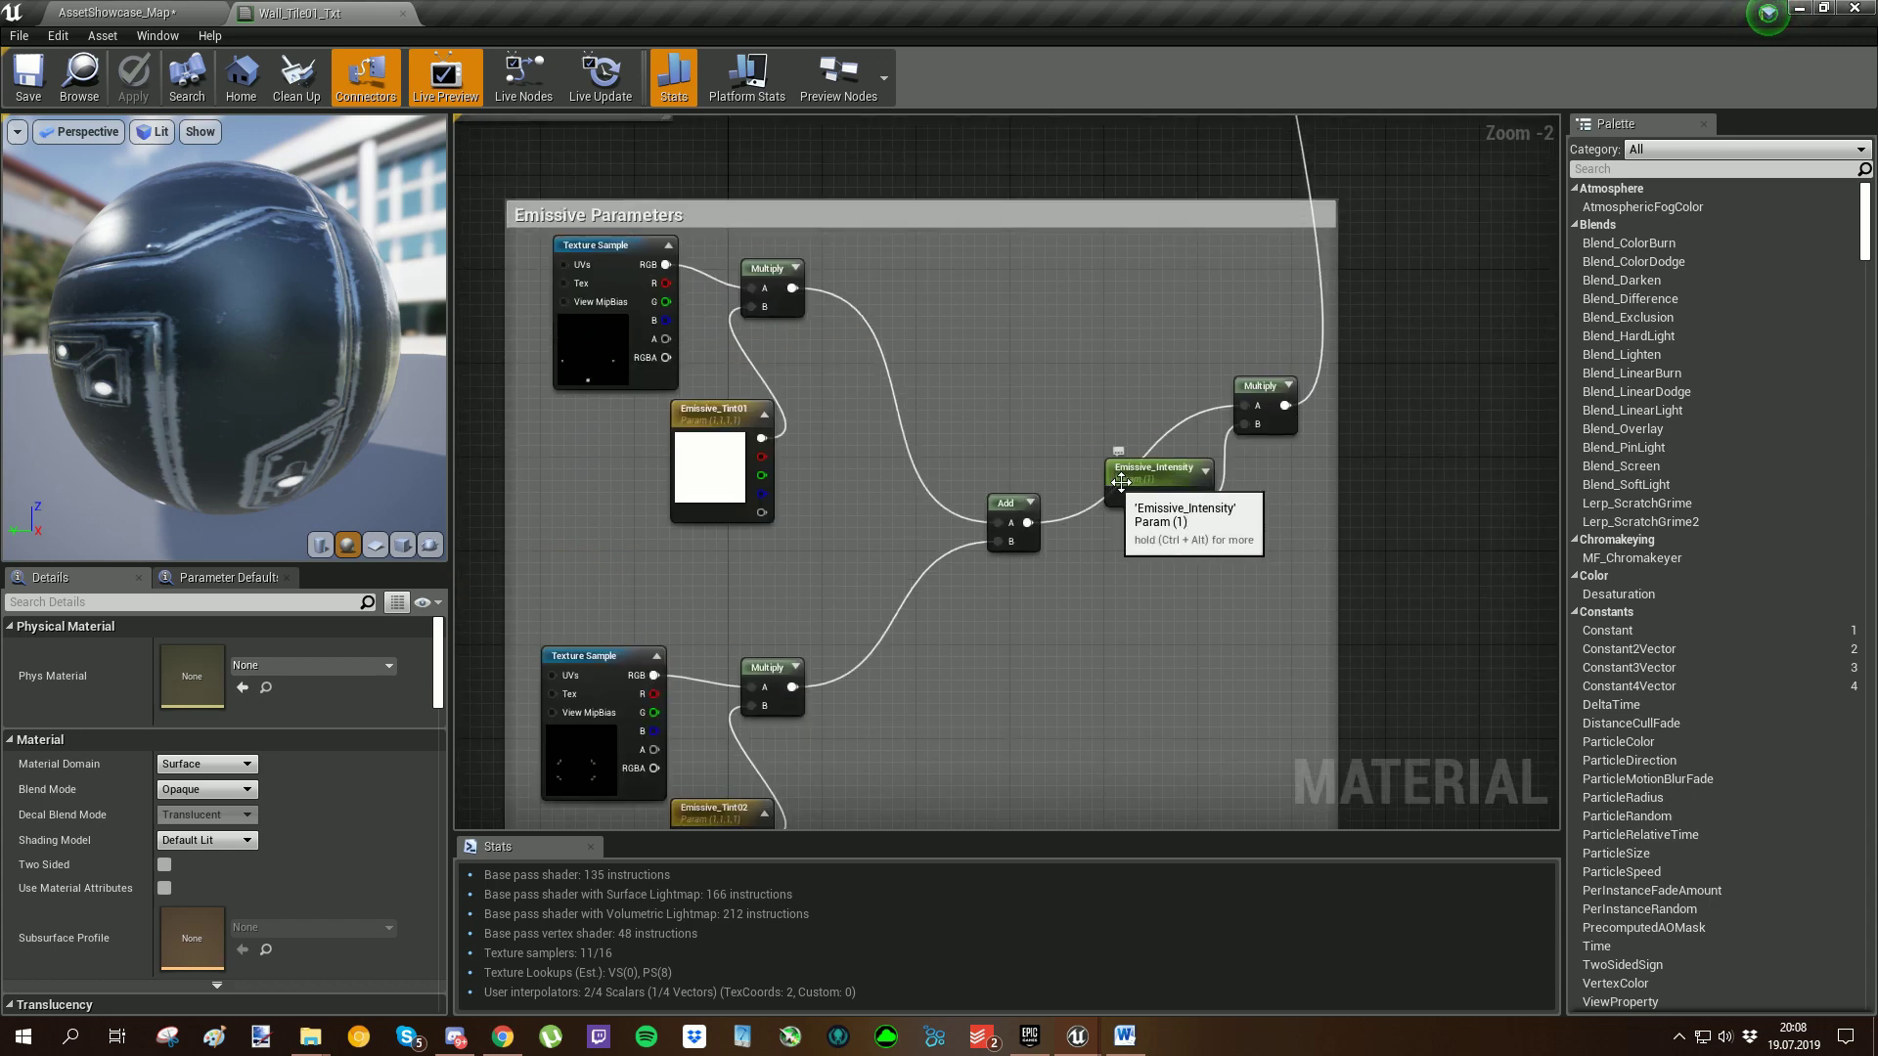
# Step: Examine the paired texture samples in the Texture Maps group, with 1K on top and 2K below
pyautogui.scroll(-5, 1150, 482)
pyautogui.moveTo(821, 319); pyautogui.dragTo(861, 577, button='right')
pyautogui.scroll(2, 722, 427)
pyautogui.moveTo(751, 417); pyautogui.dragTo(699, 323, button='right')
pyautogui.scroll(2, 699, 322)
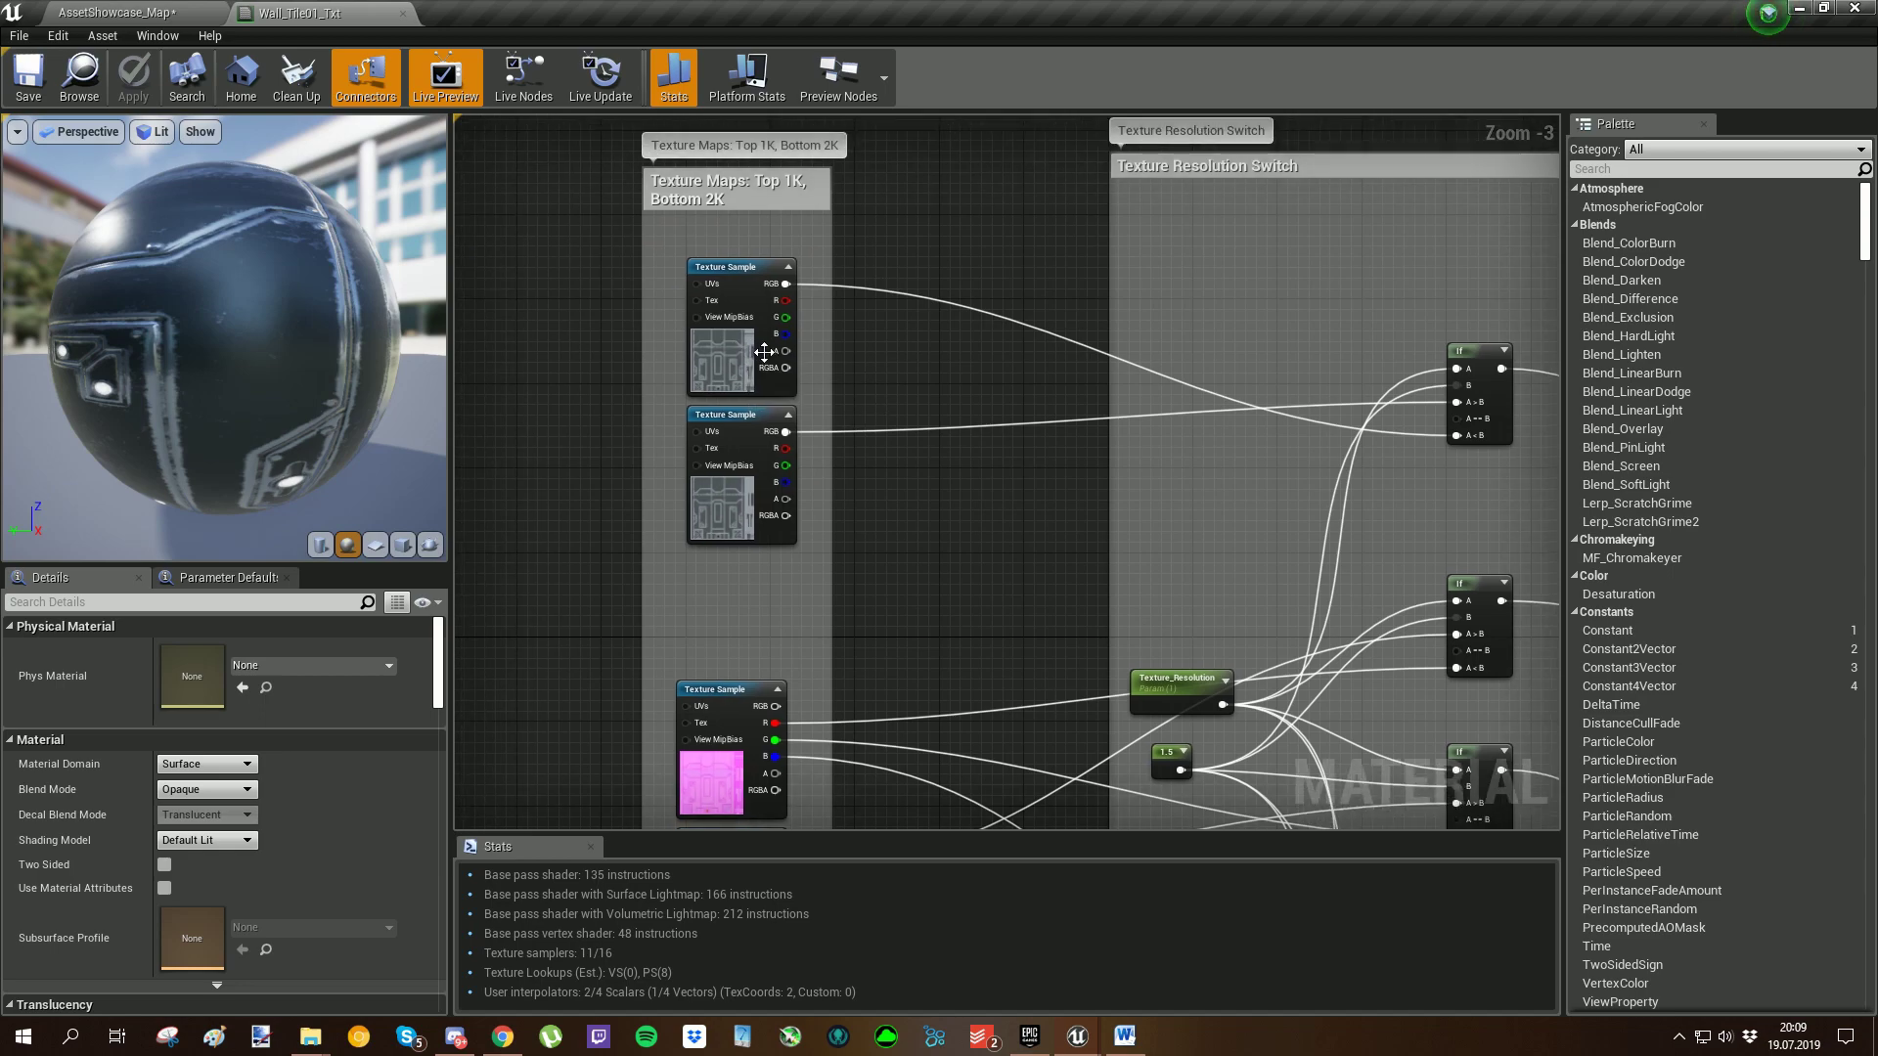
pyautogui.moveTo(819, 468); pyautogui.dragTo(838, 383, button='right')
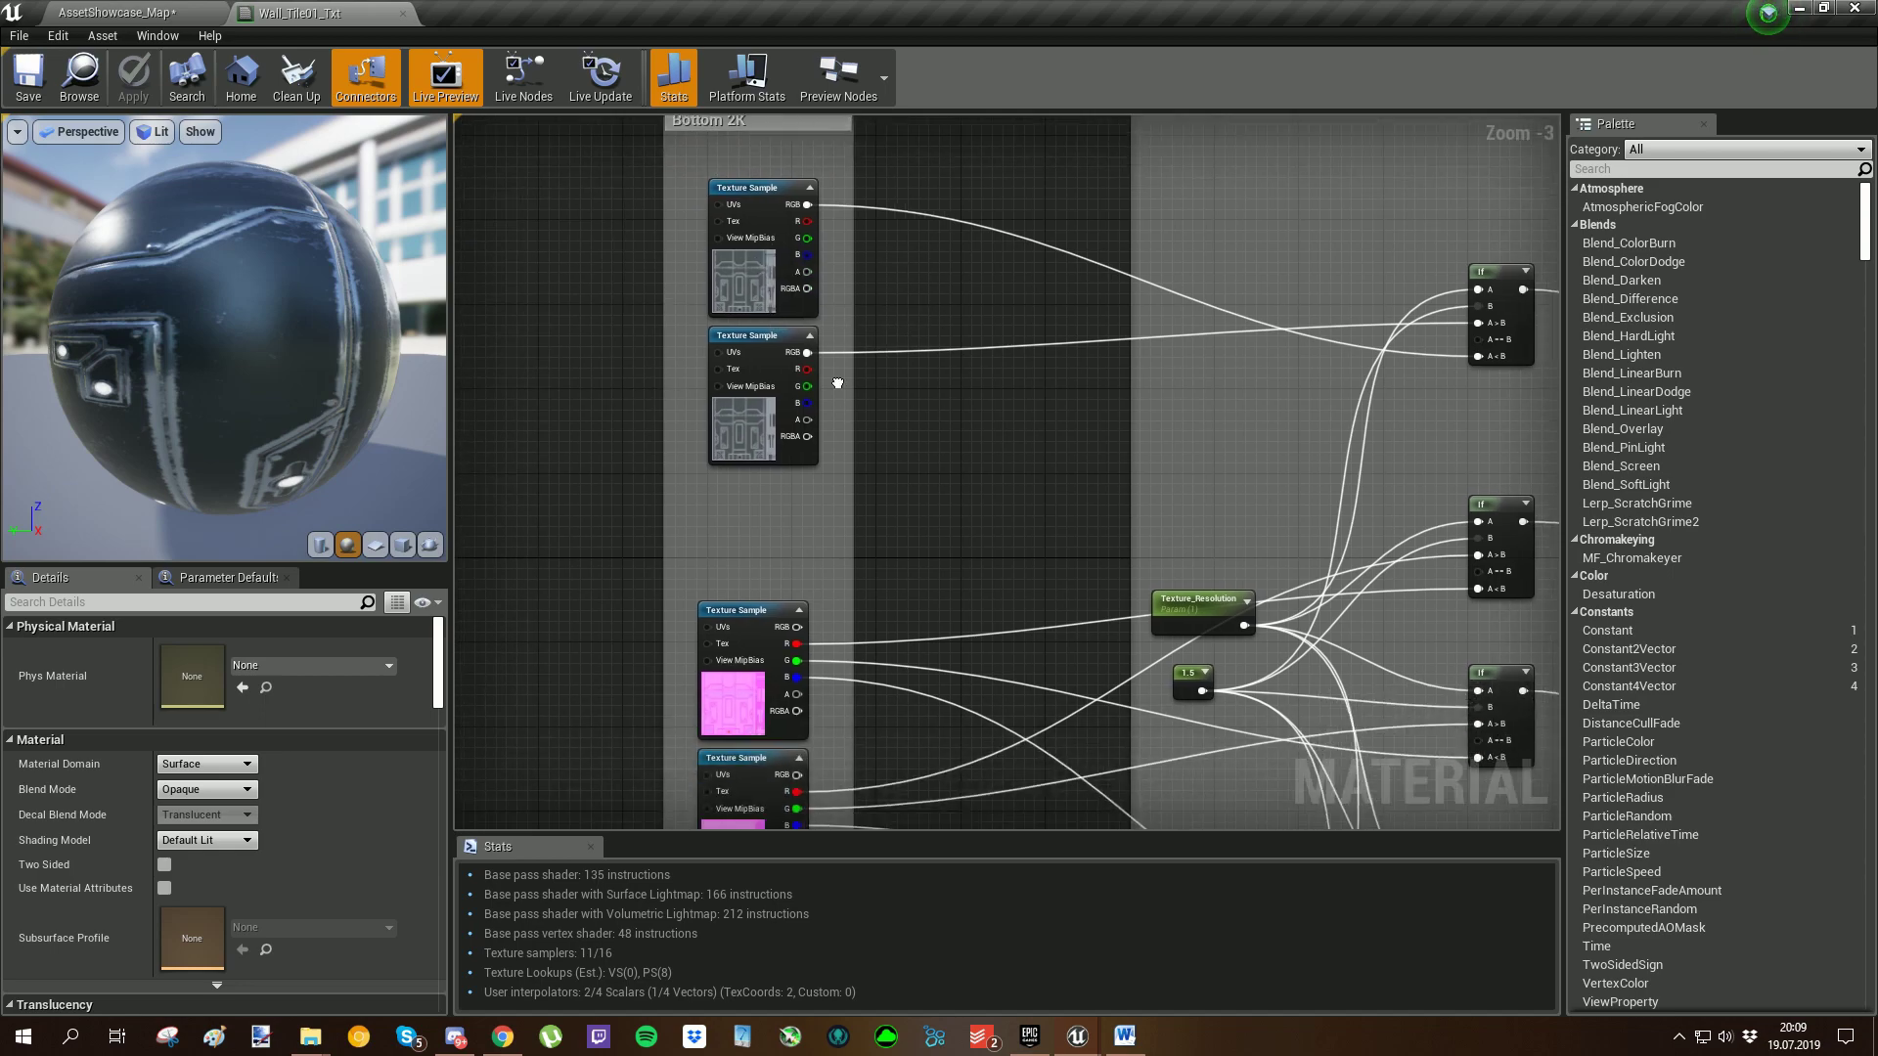
pyautogui.moveTo(746, 443); pyautogui.dragTo(791, 341, button='right')
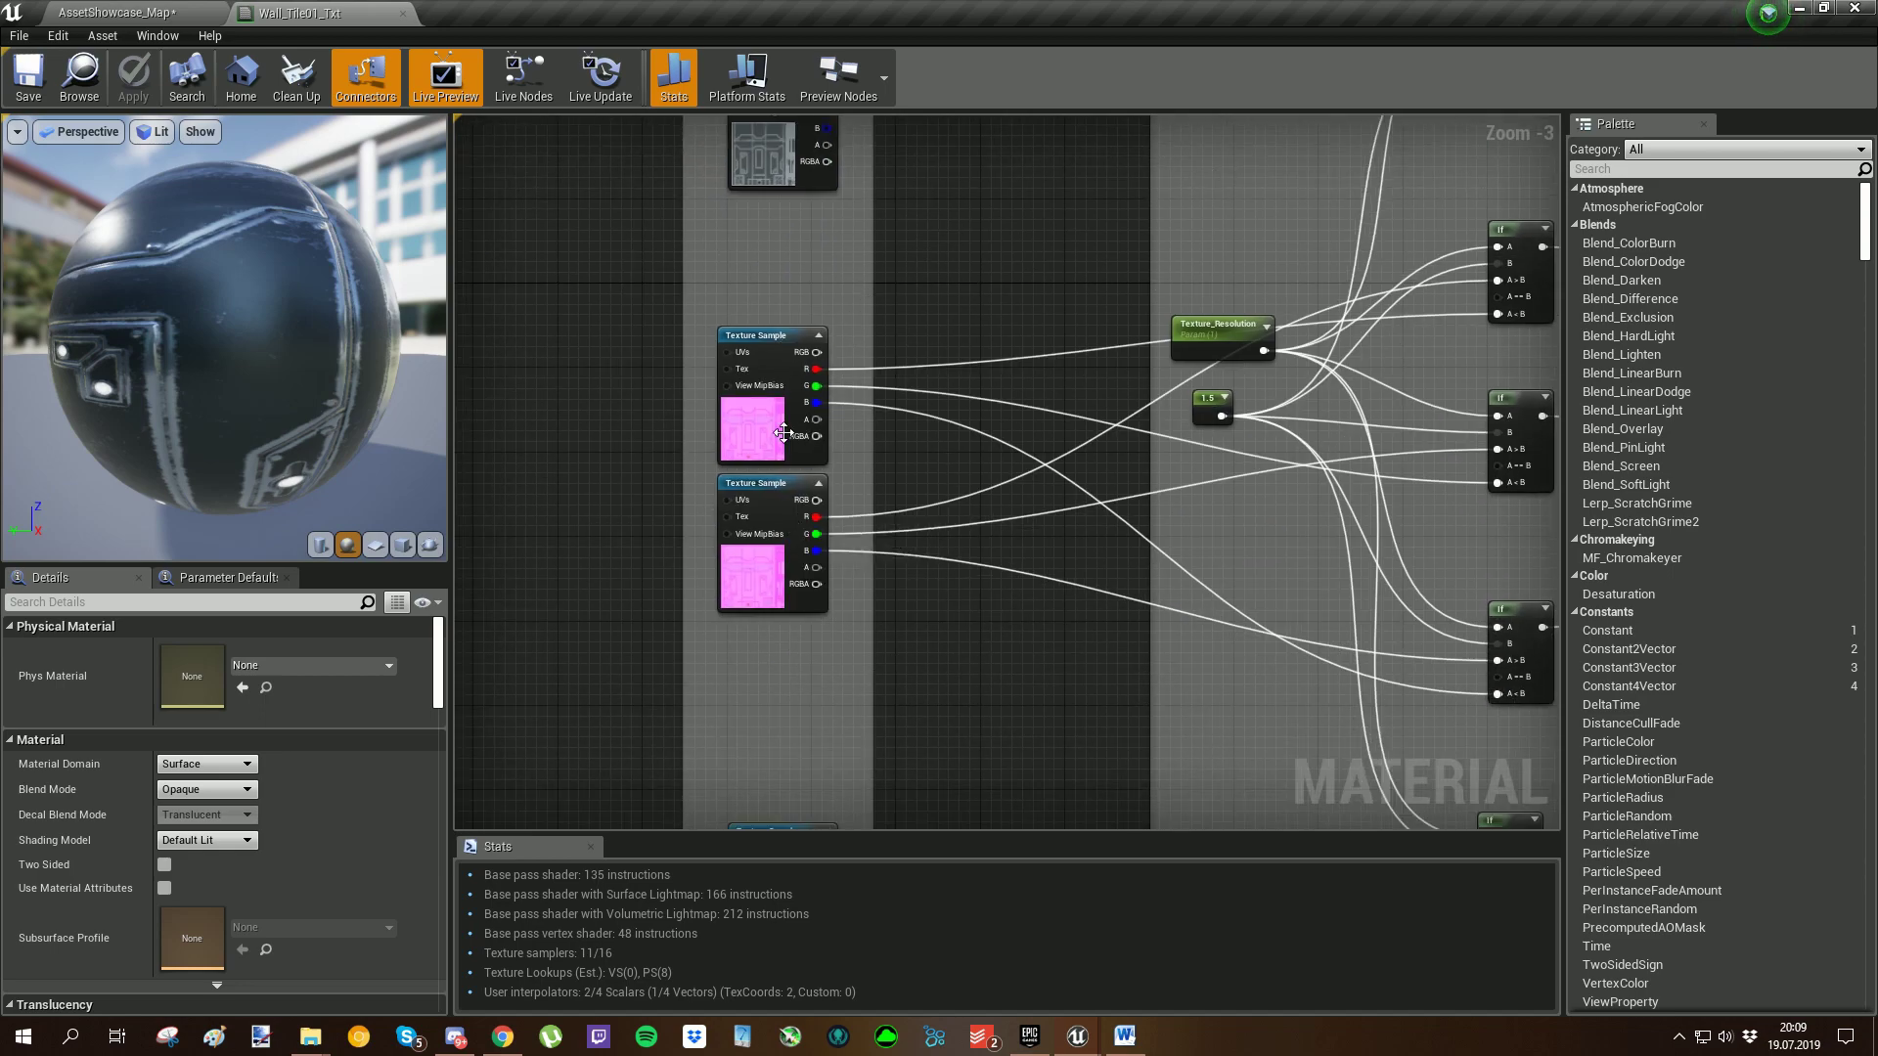
# Step: Open the base colour textures of the 1K and 2K samples one after the other to check their resolution, closing each
pyautogui.moveTo(799, 214); pyautogui.dragTo(814, 449, button='right')
pyautogui.click(788, 256)
pyautogui.doubleClick(196, 844)
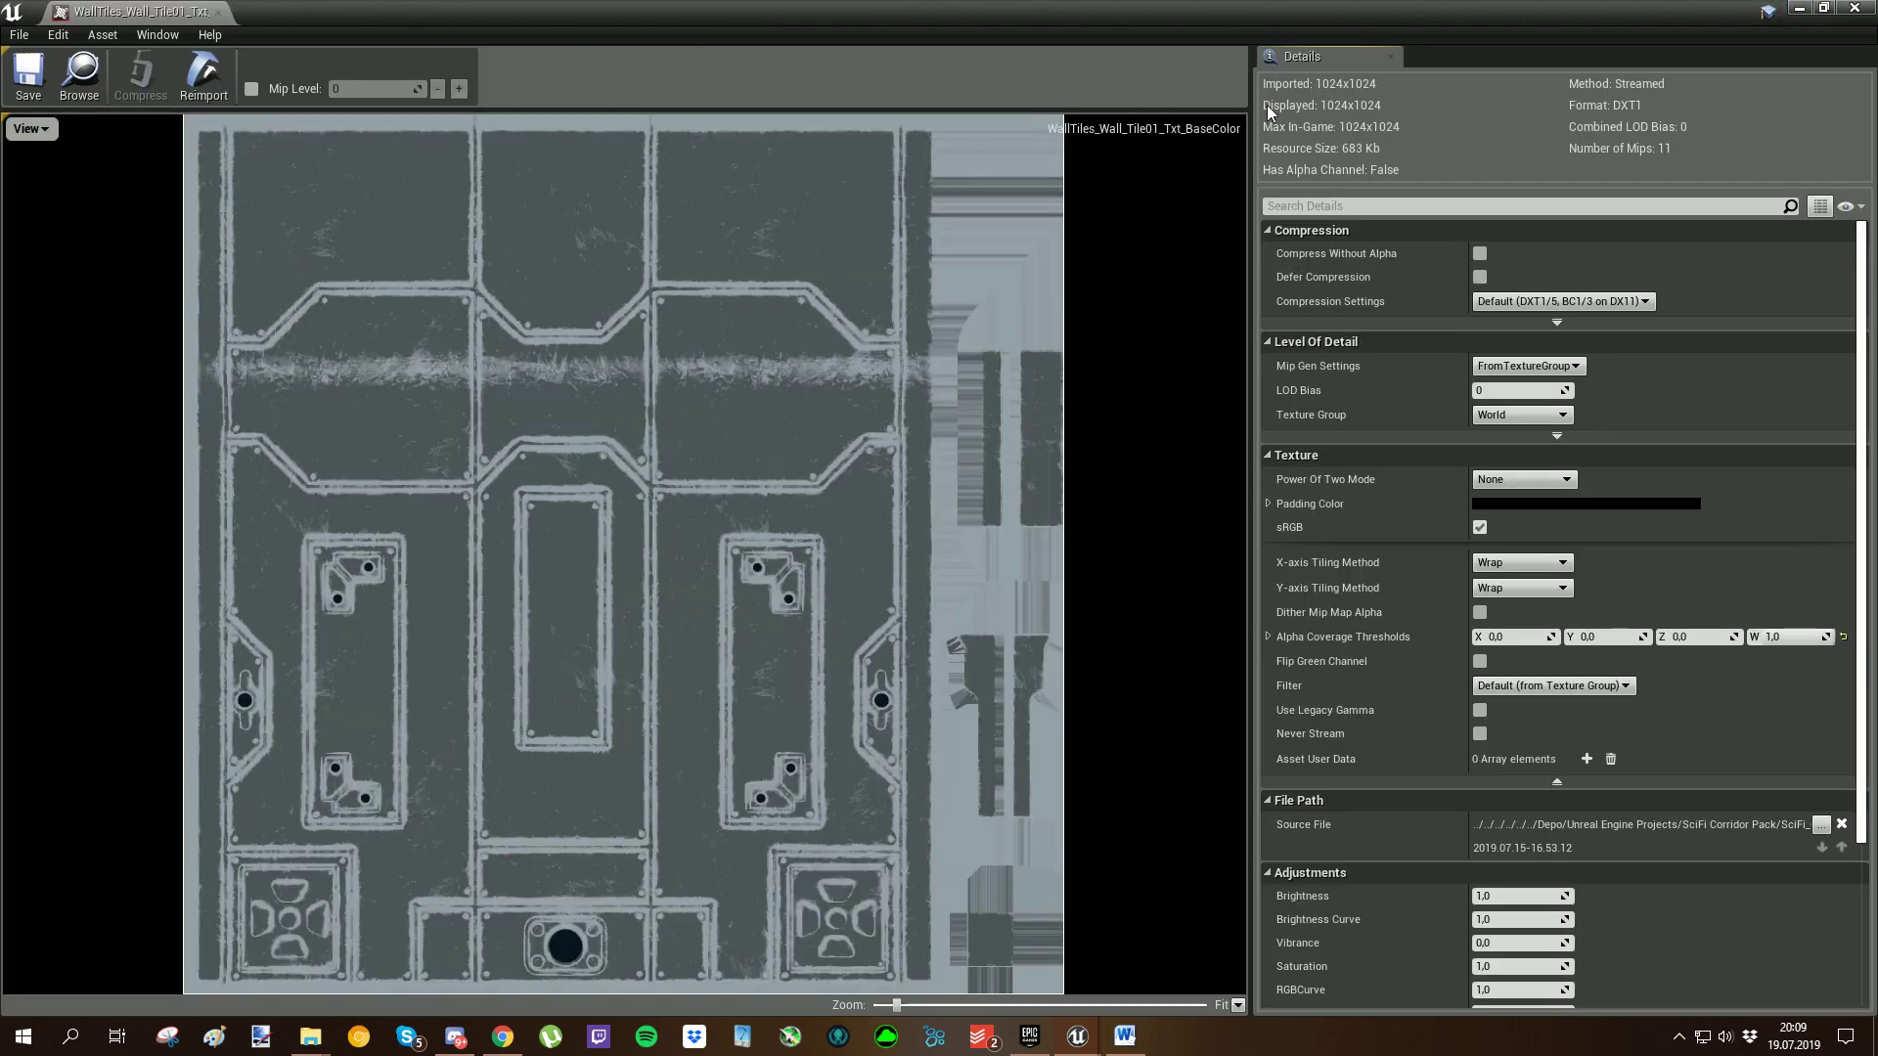
pyautogui.middleClick(191, 9)
pyautogui.click(774, 390)
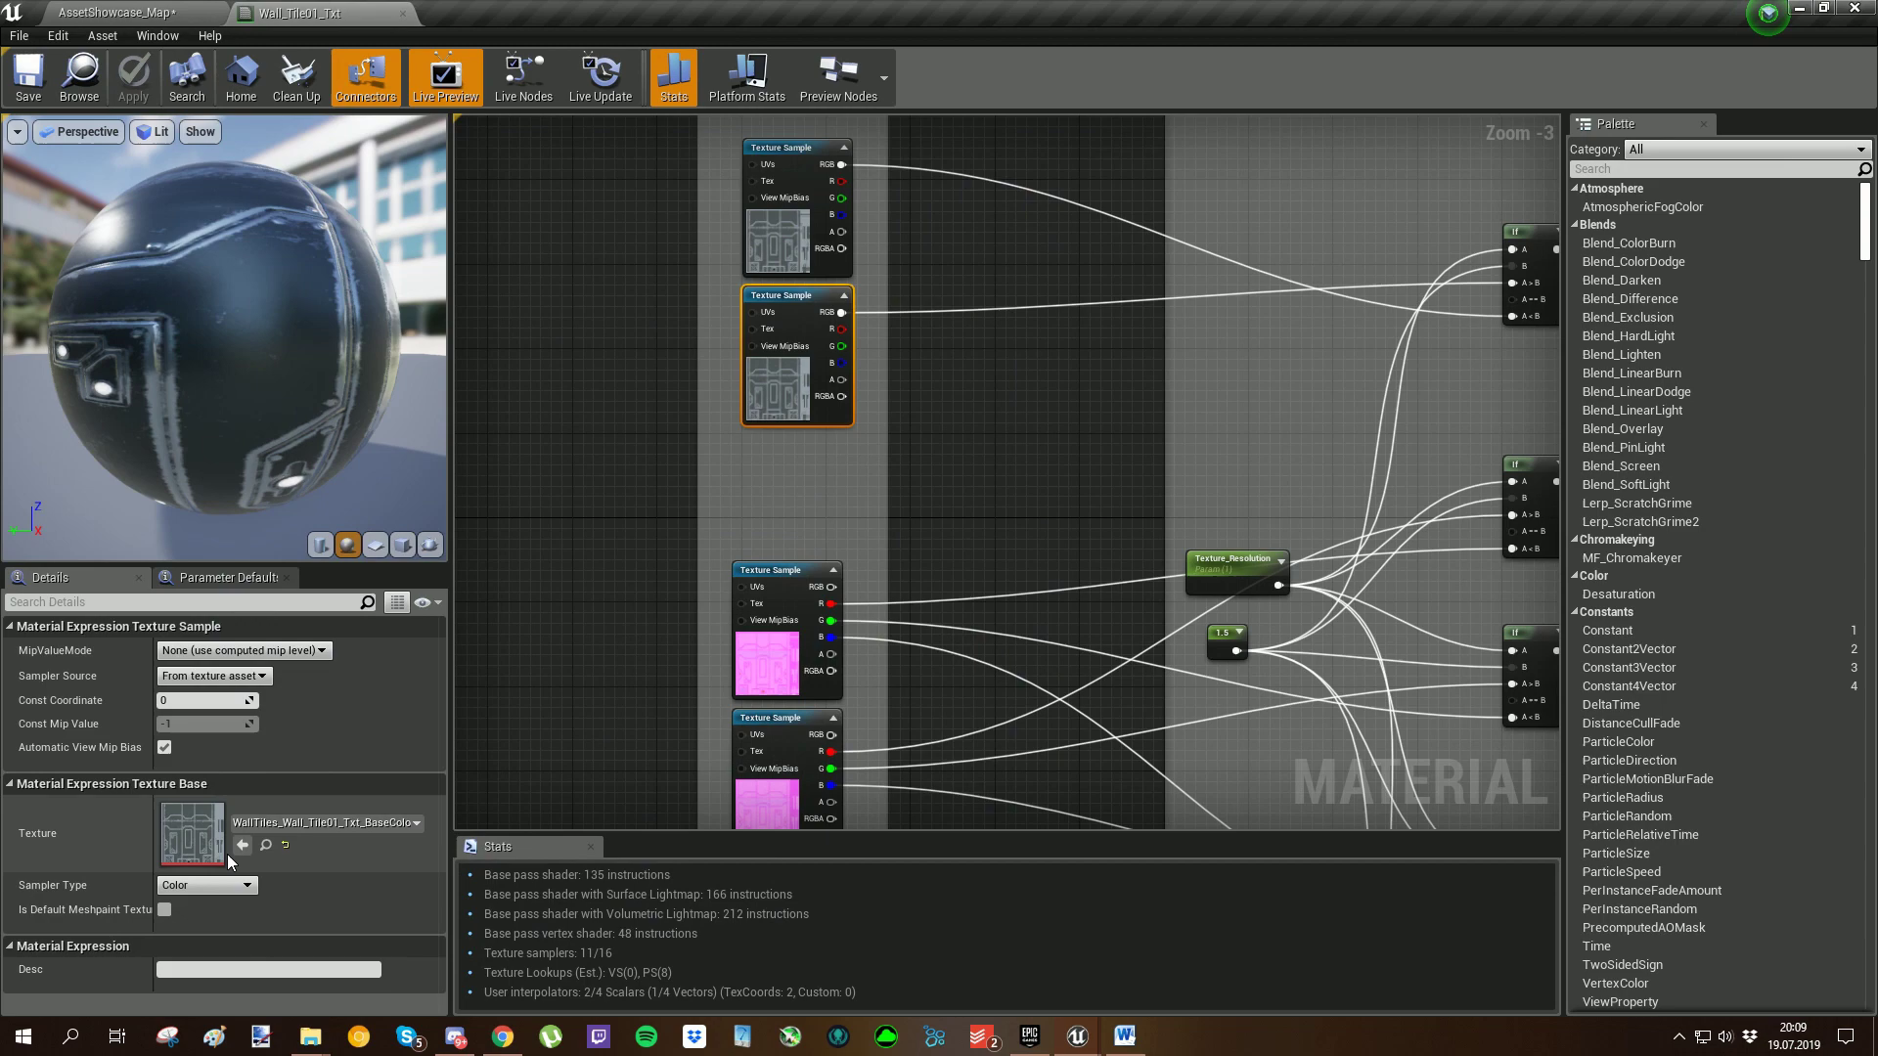
pyautogui.doubleClick(208, 841)
pyautogui.hotkey('ctrl', 'w')
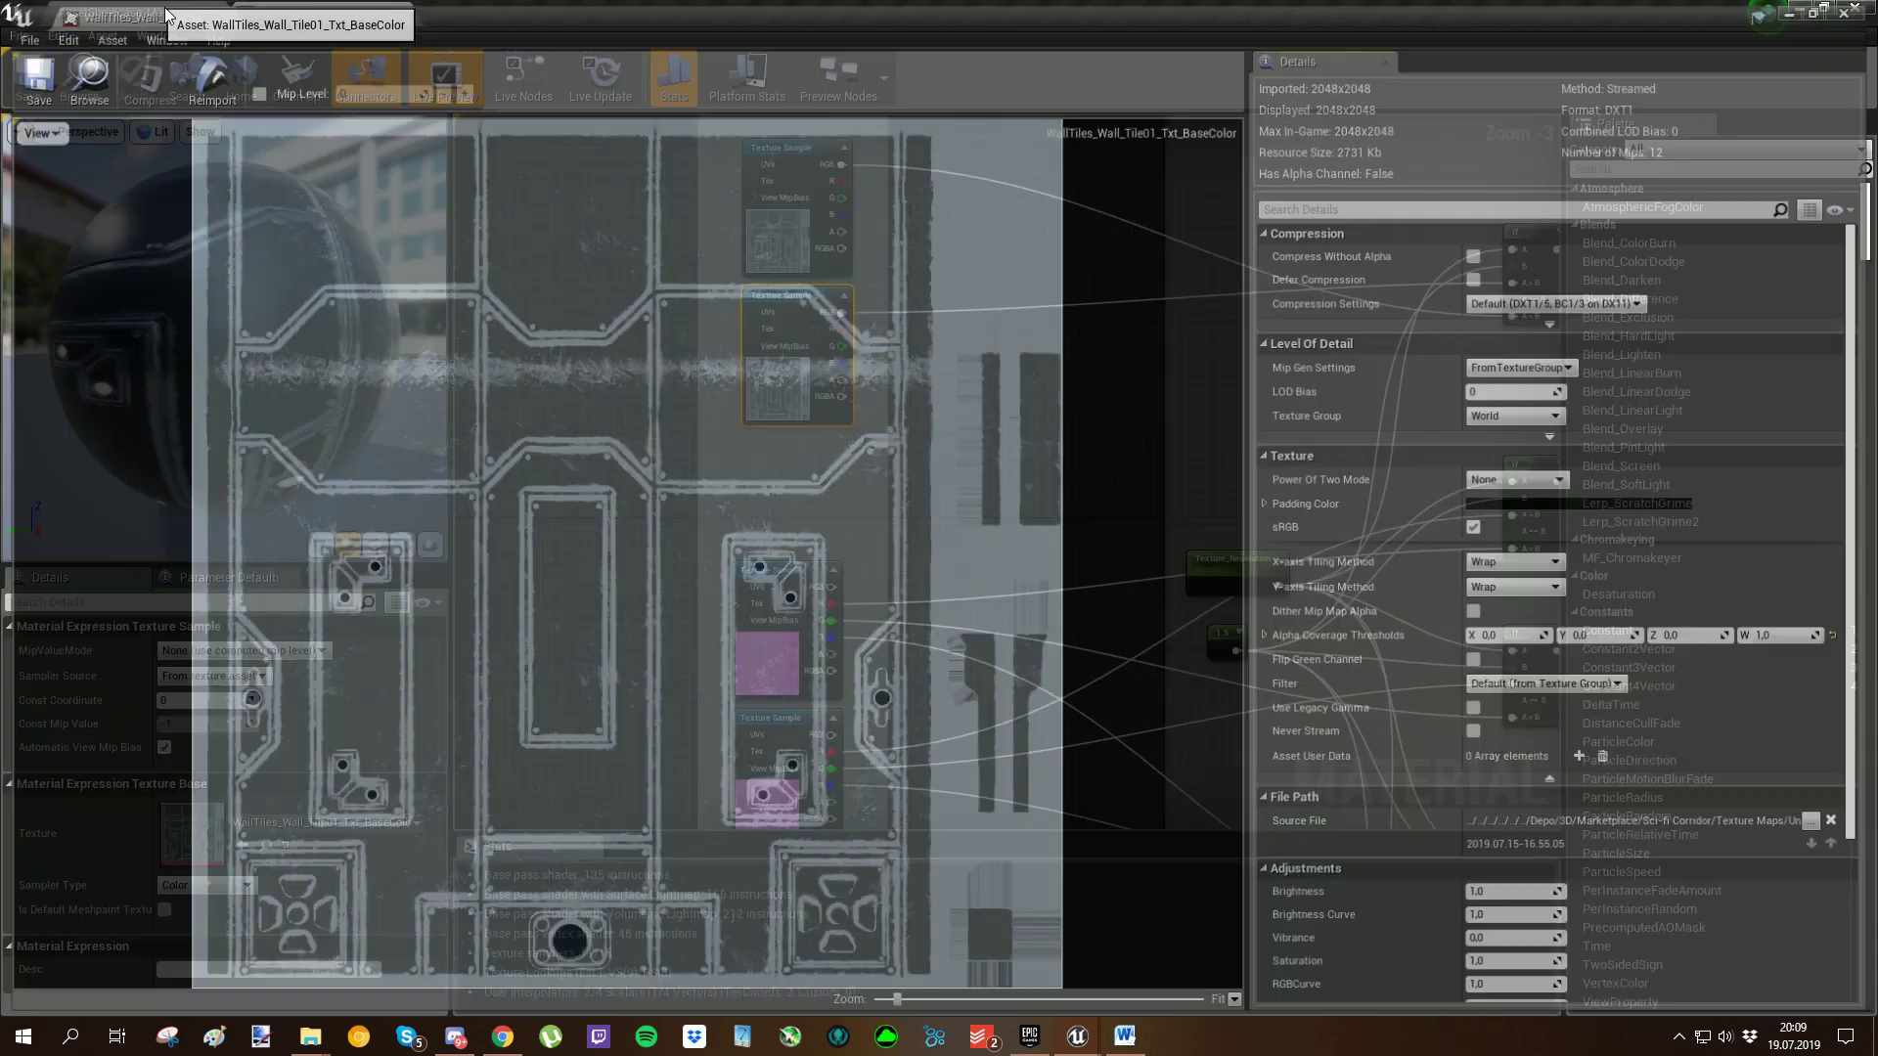
# Step: Examine how Texture_Resolution and the 1.5 constant drive the If nodes in the Texture Resolution Switch group
pyautogui.moveTo(1126, 439); pyautogui.dragTo(781, 424, button='right')
pyautogui.scroll(-2, 781, 424)
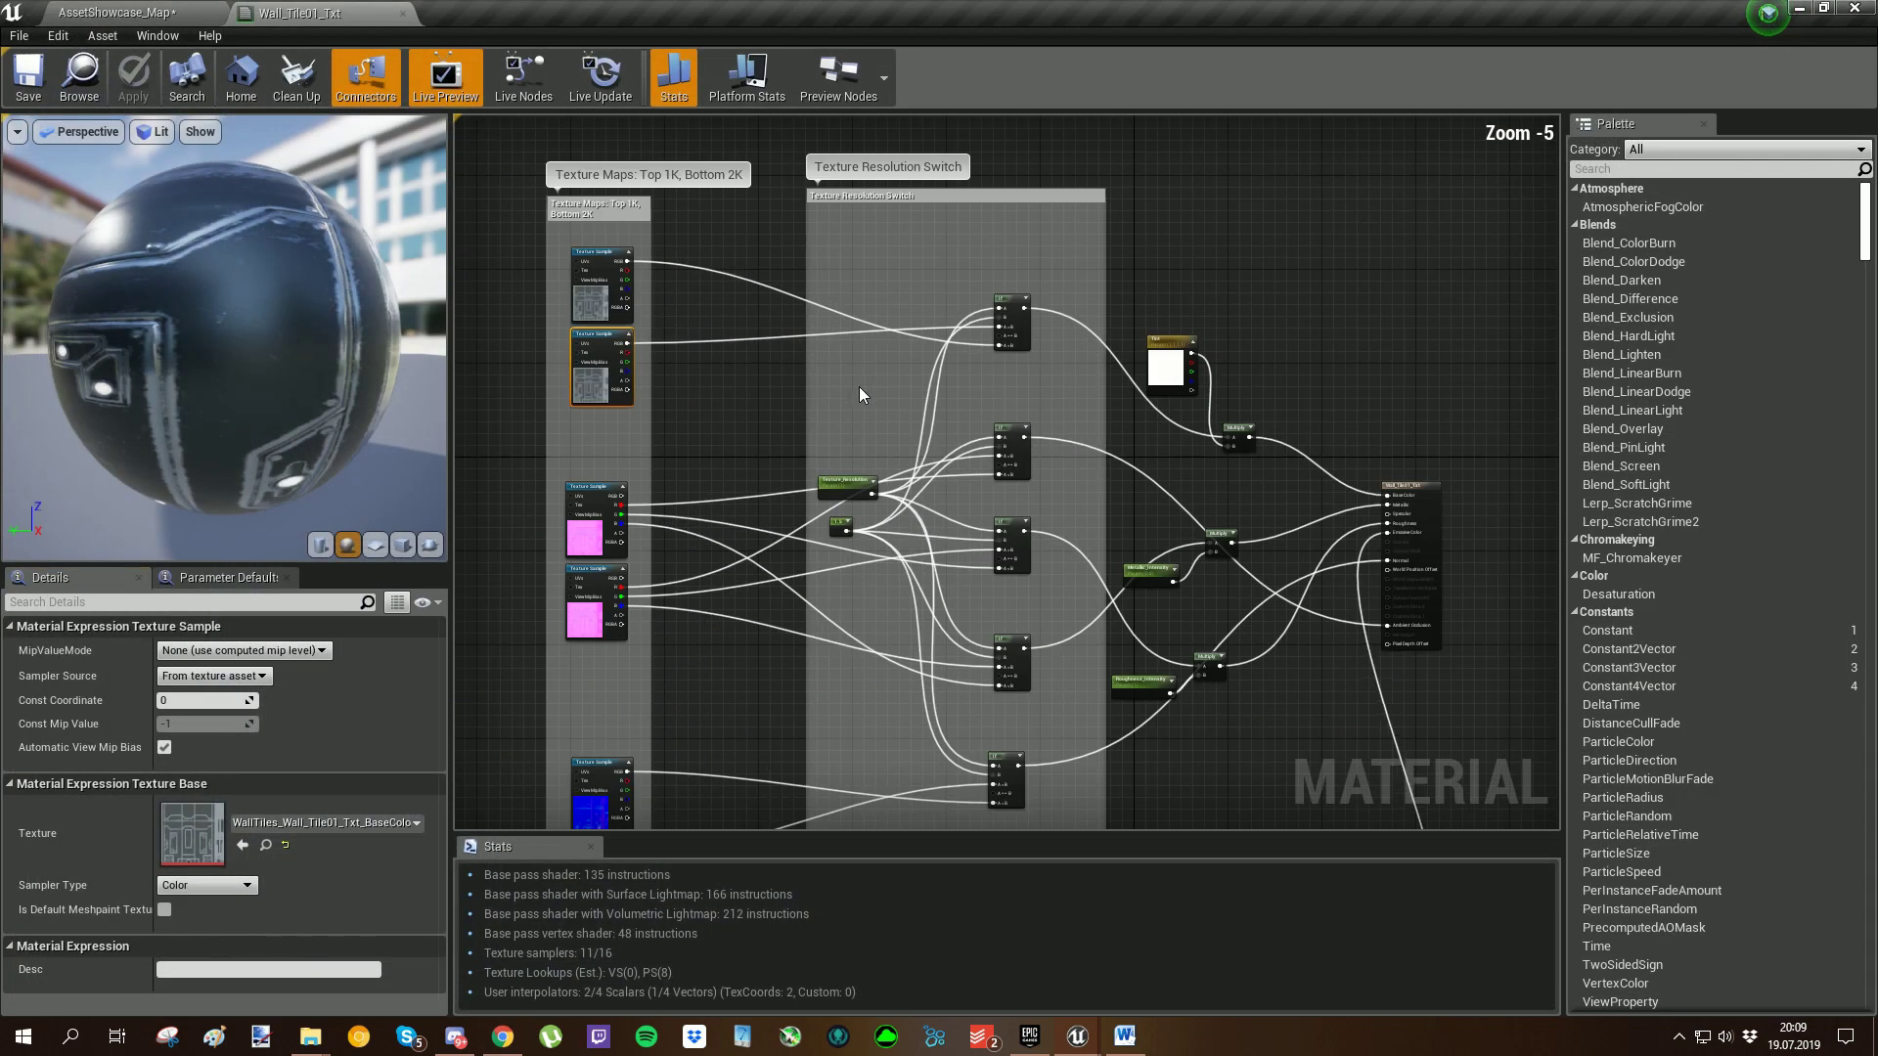
pyautogui.moveTo(902, 353); pyautogui.dragTo(883, 276, button='right')
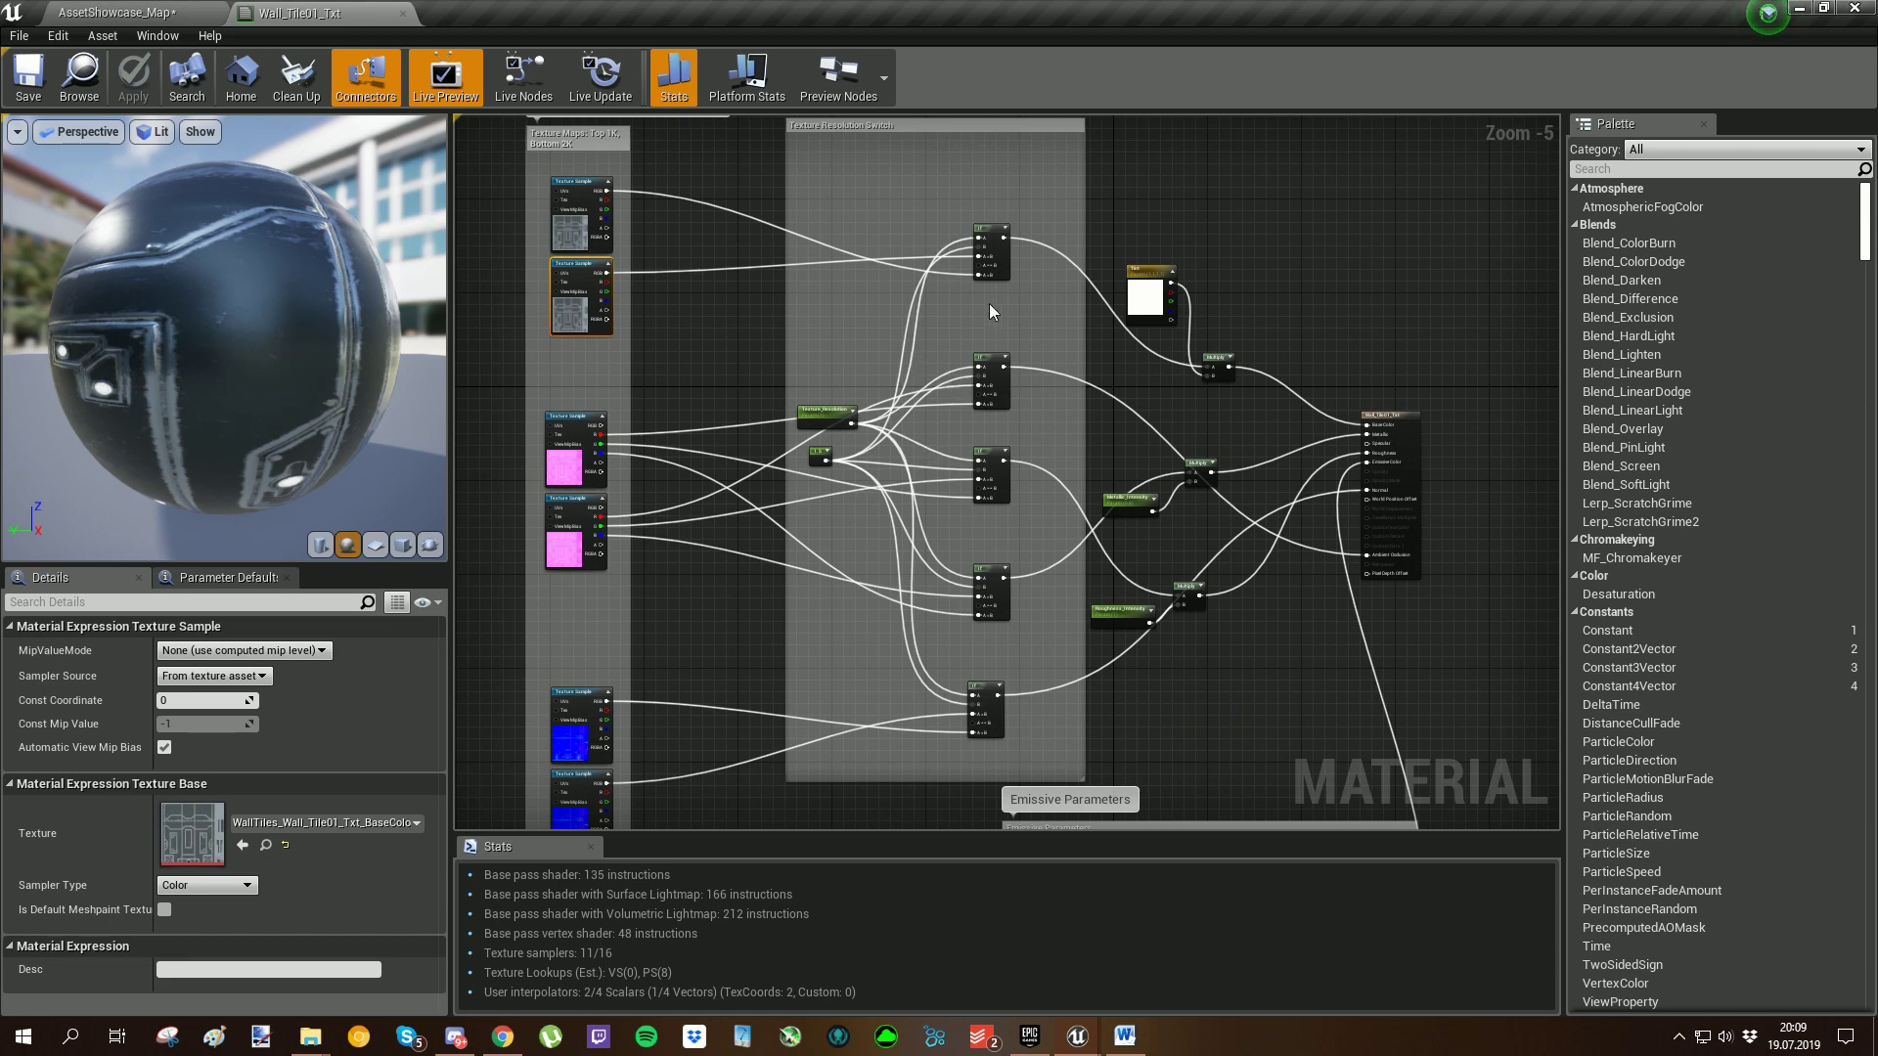
pyautogui.moveTo(989, 303); pyautogui.dragTo(1000, 342, button='right')
pyautogui.scroll(5, 1039, 475)
pyautogui.moveTo(973, 415); pyautogui.dragTo(1208, 459, button='right')
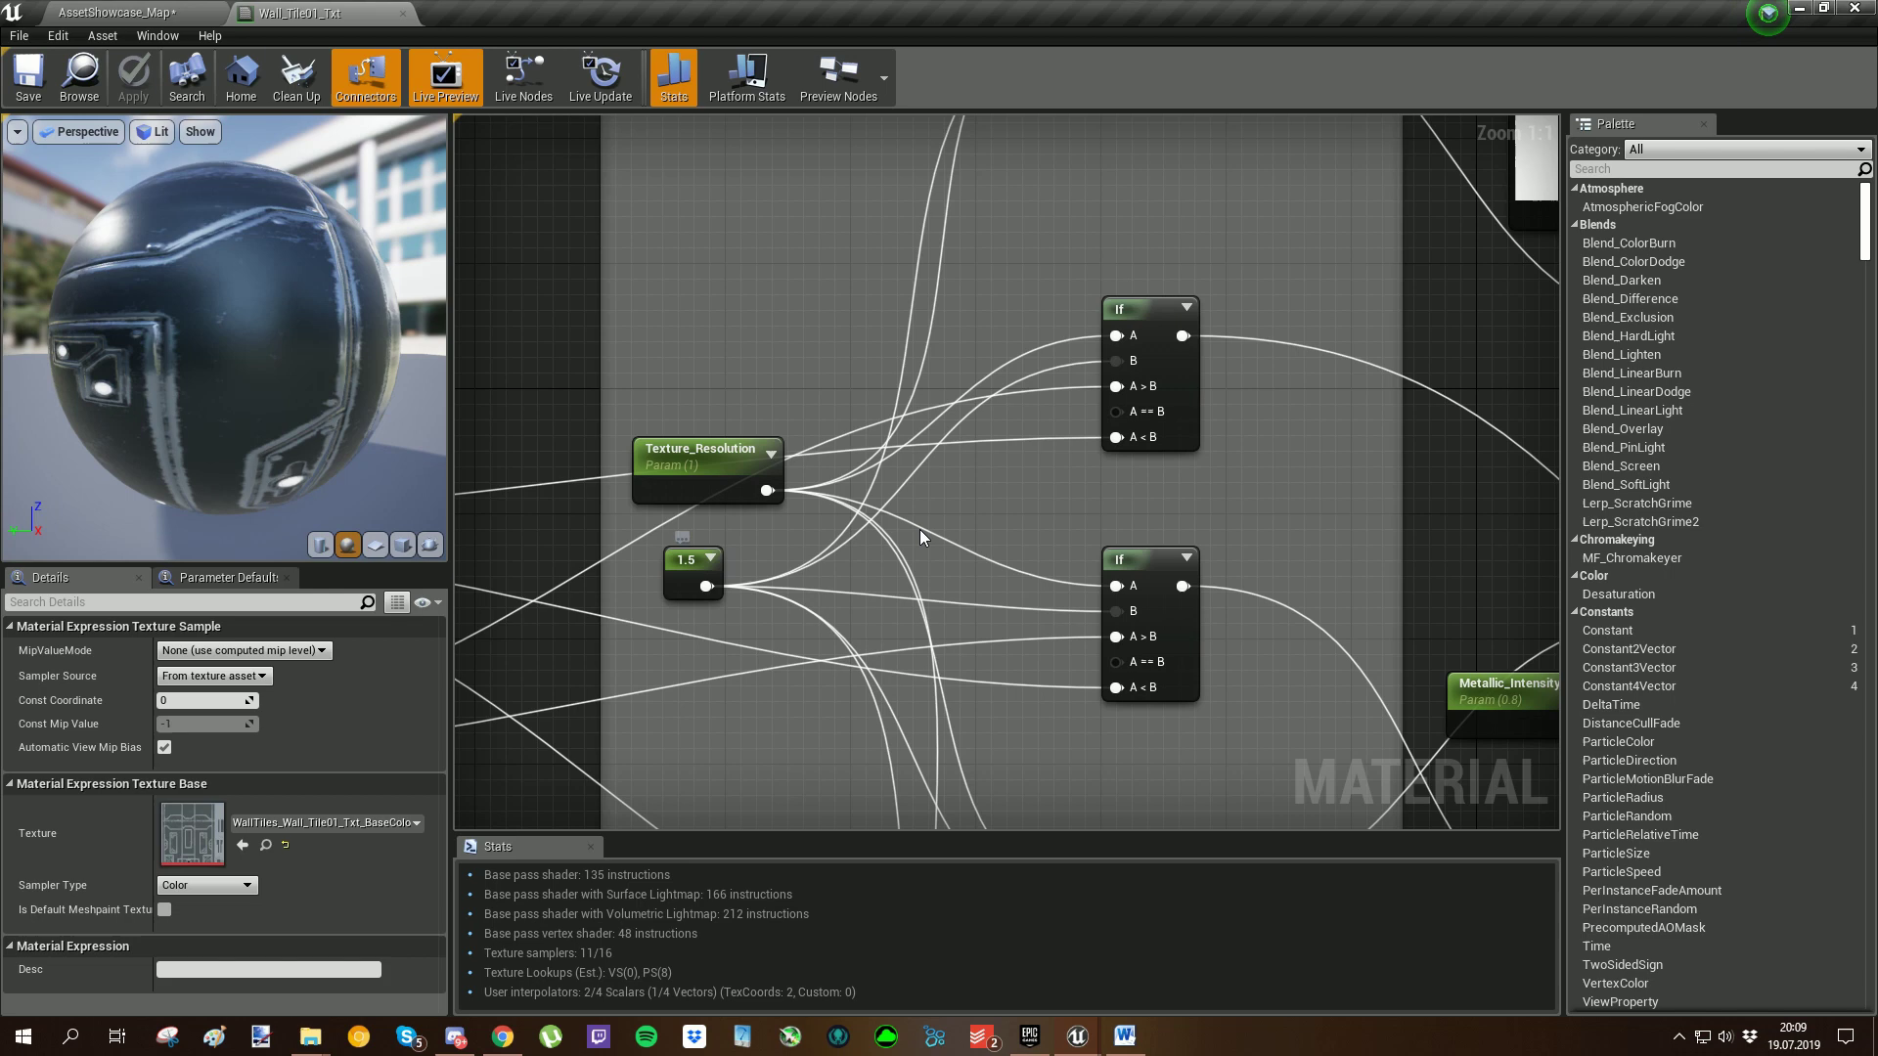
pyautogui.moveTo(1133, 361); pyautogui.dragTo(1137, 531, button='right')
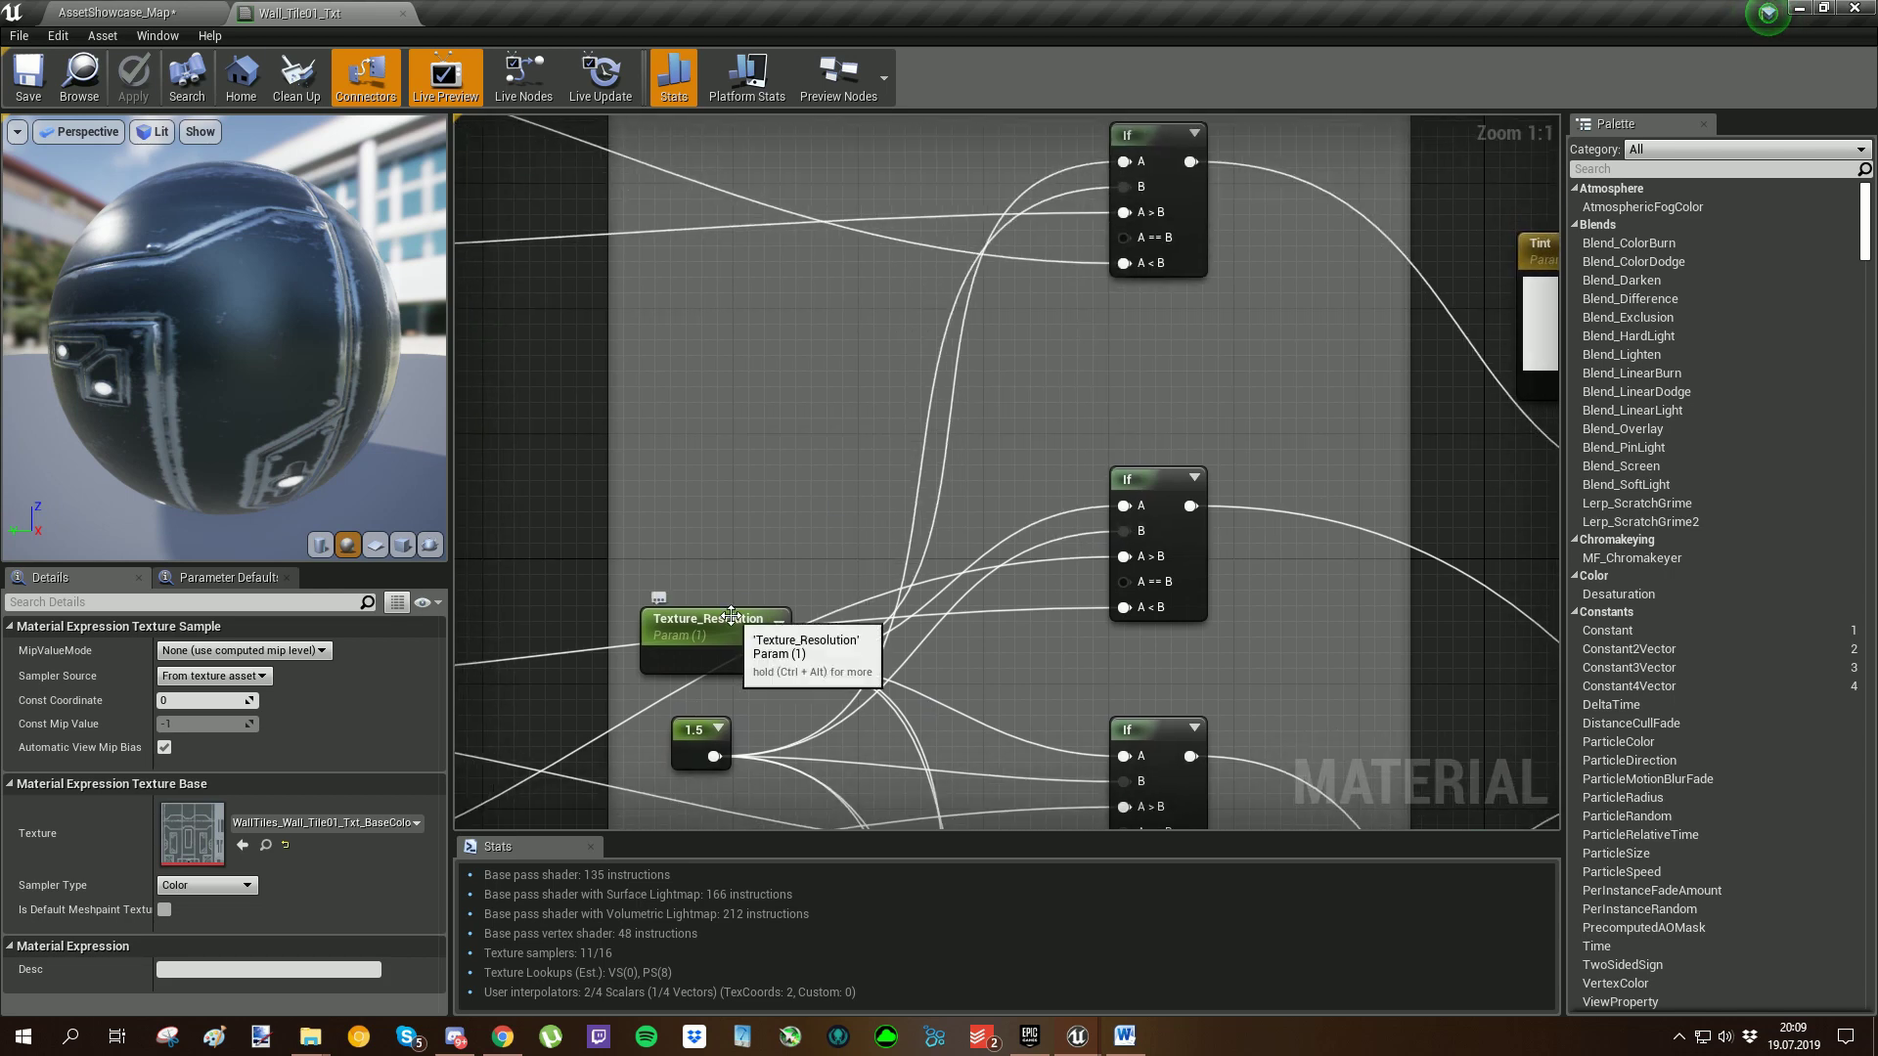
pyautogui.moveTo(732, 617); pyautogui.dragTo(771, 642, button='right')
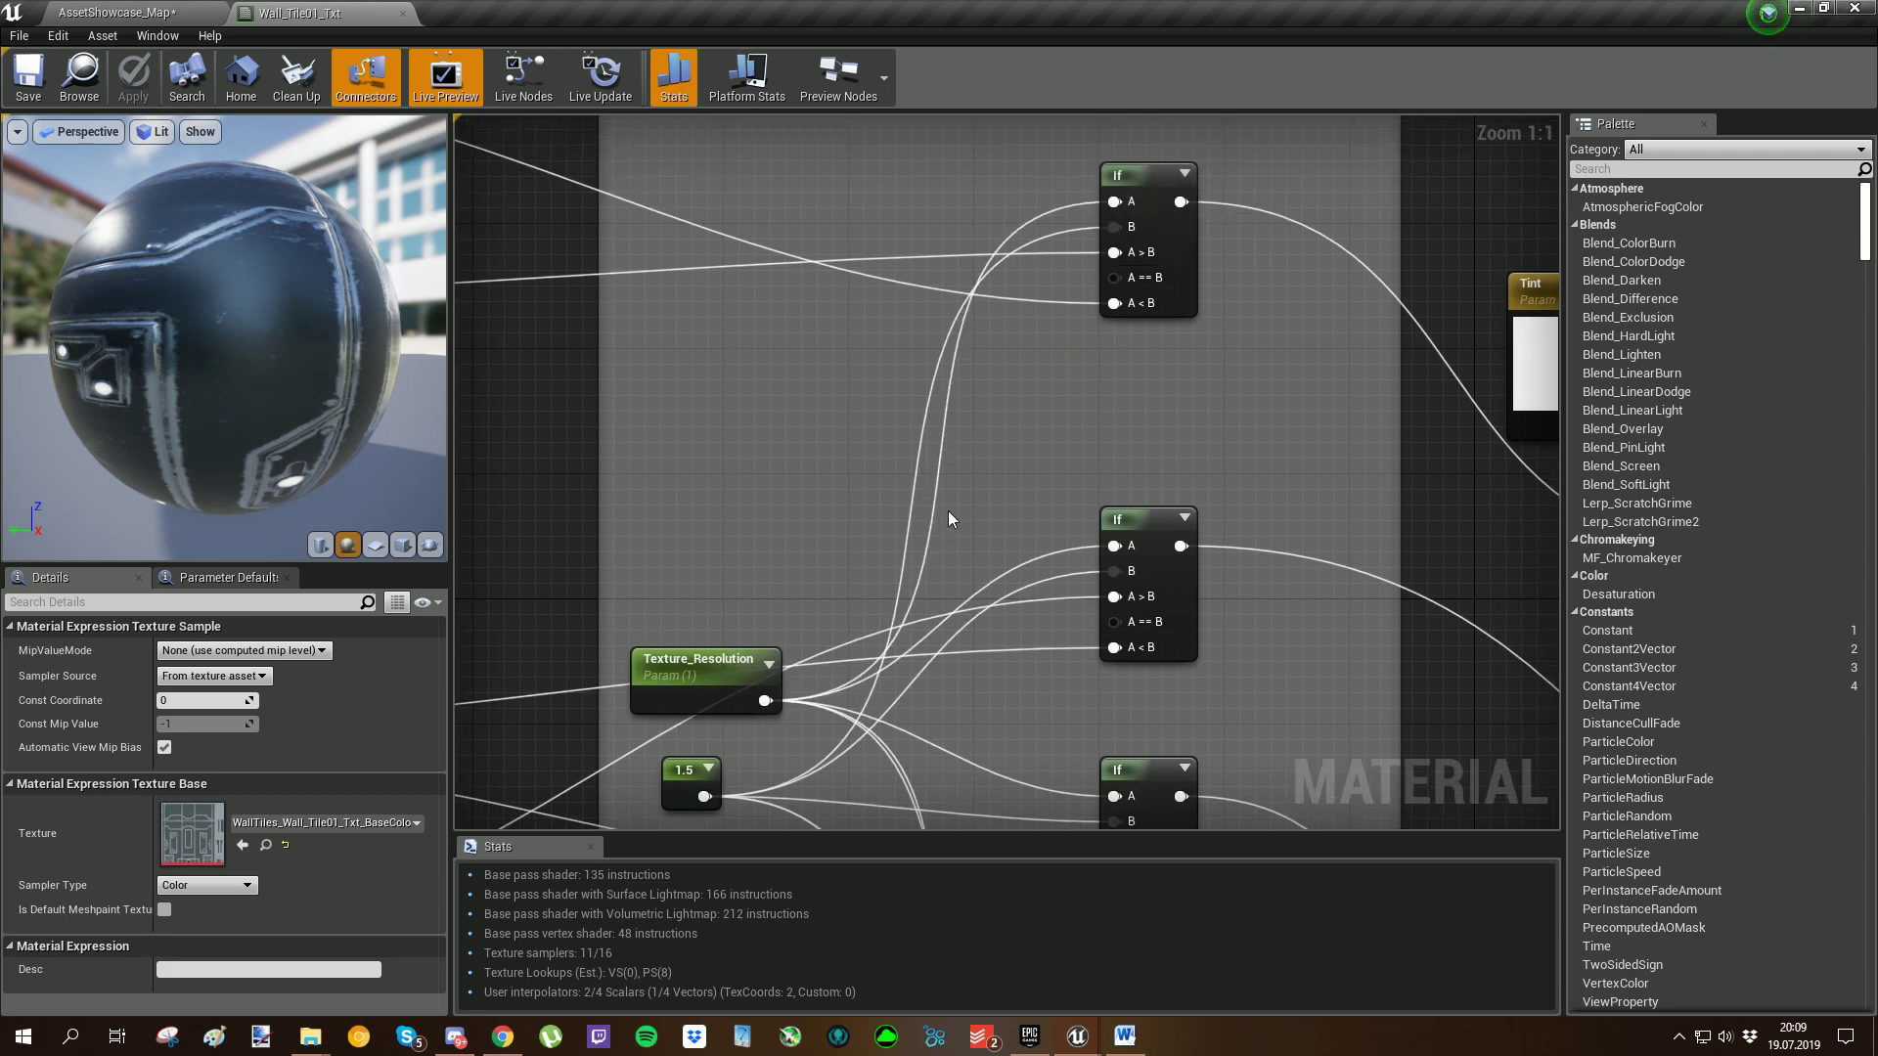
pyautogui.moveTo(948, 511); pyautogui.dragTo(964, 486, button='right')
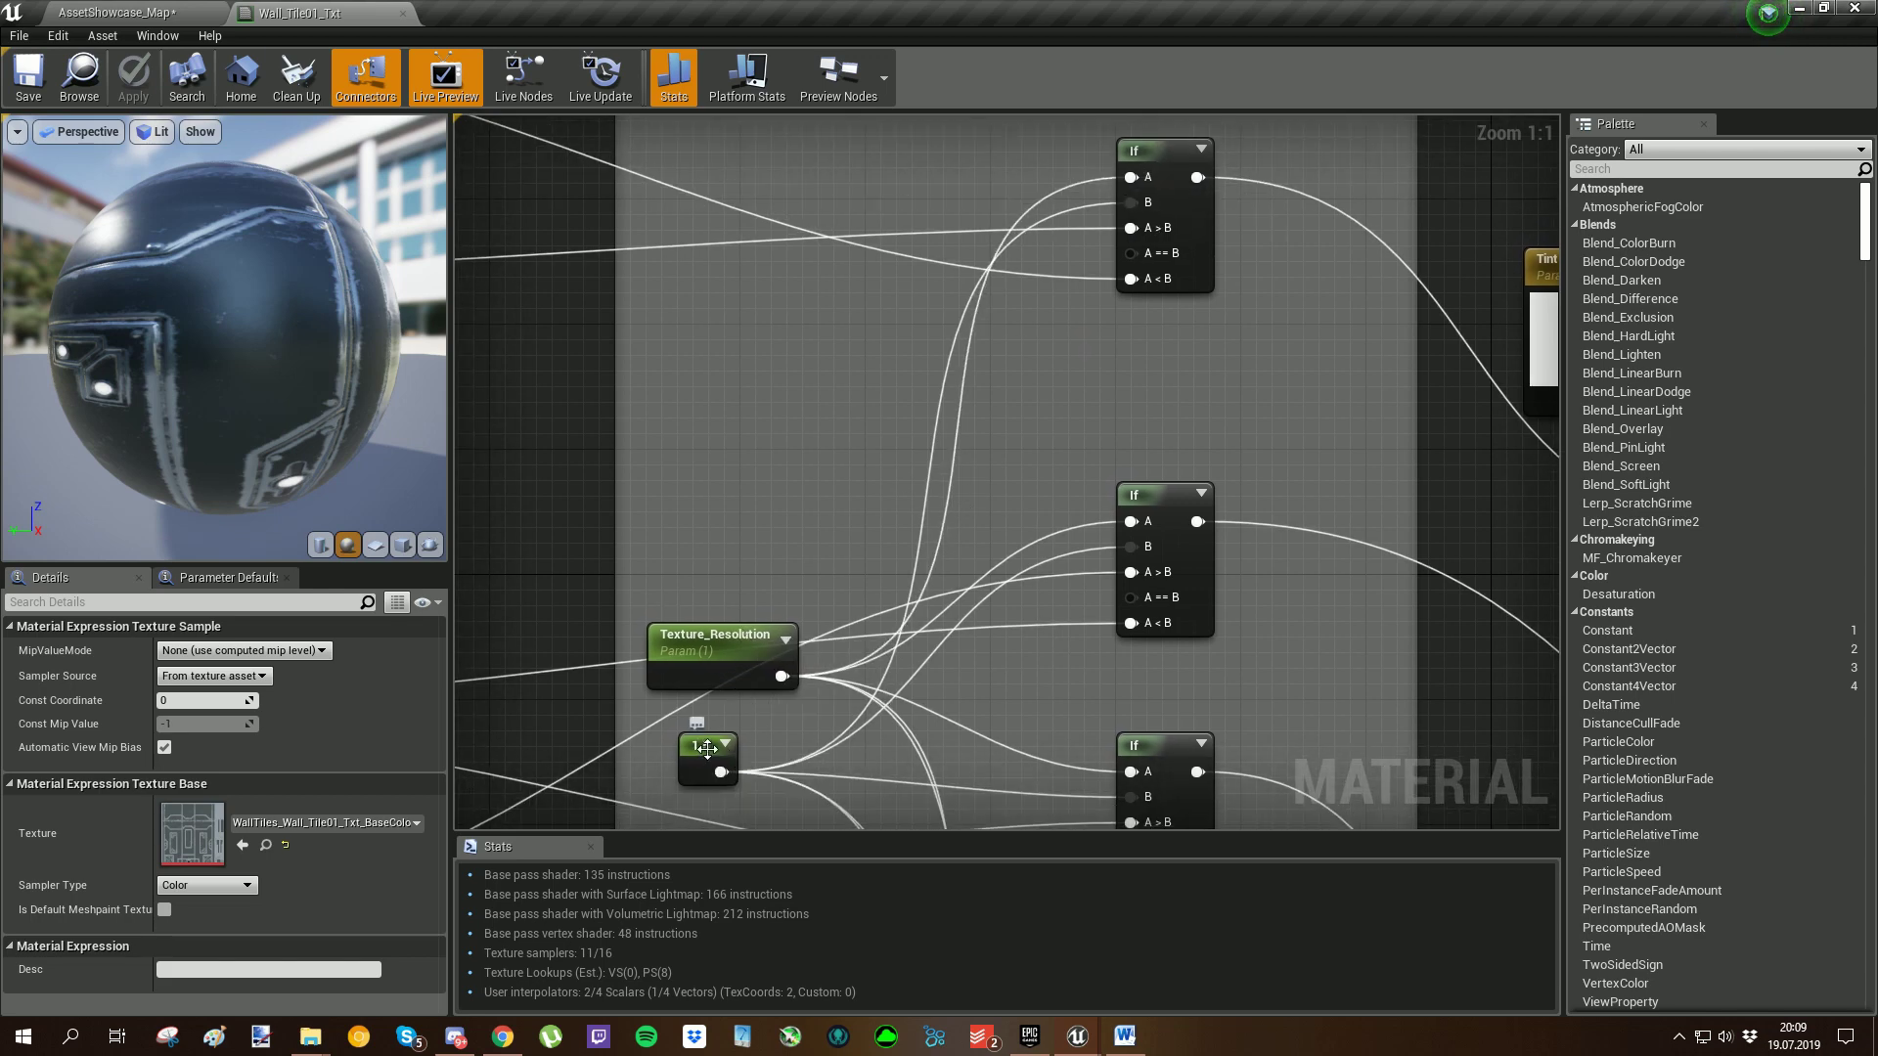
pyautogui.moveTo(801, 655); pyautogui.dragTo(802, 785, button='right')
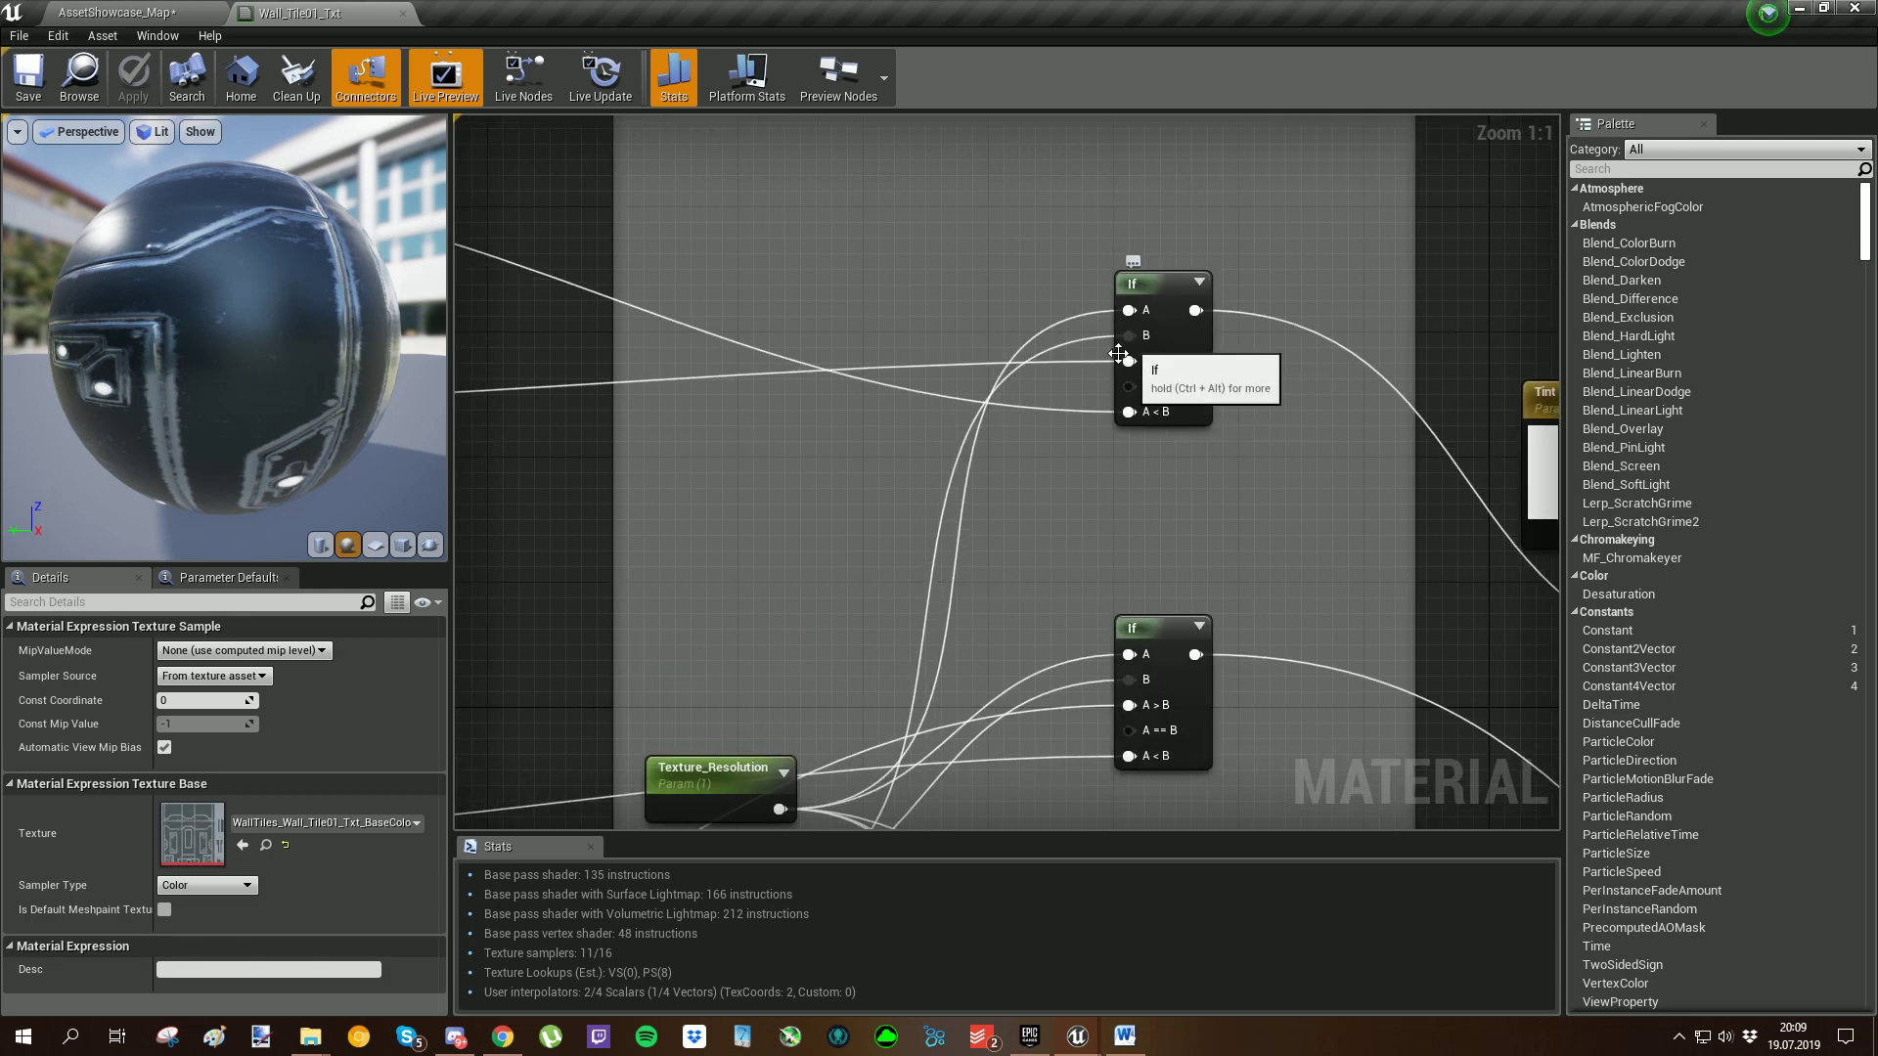
pyautogui.moveTo(869, 383); pyautogui.dragTo(1257, 497, button='right')
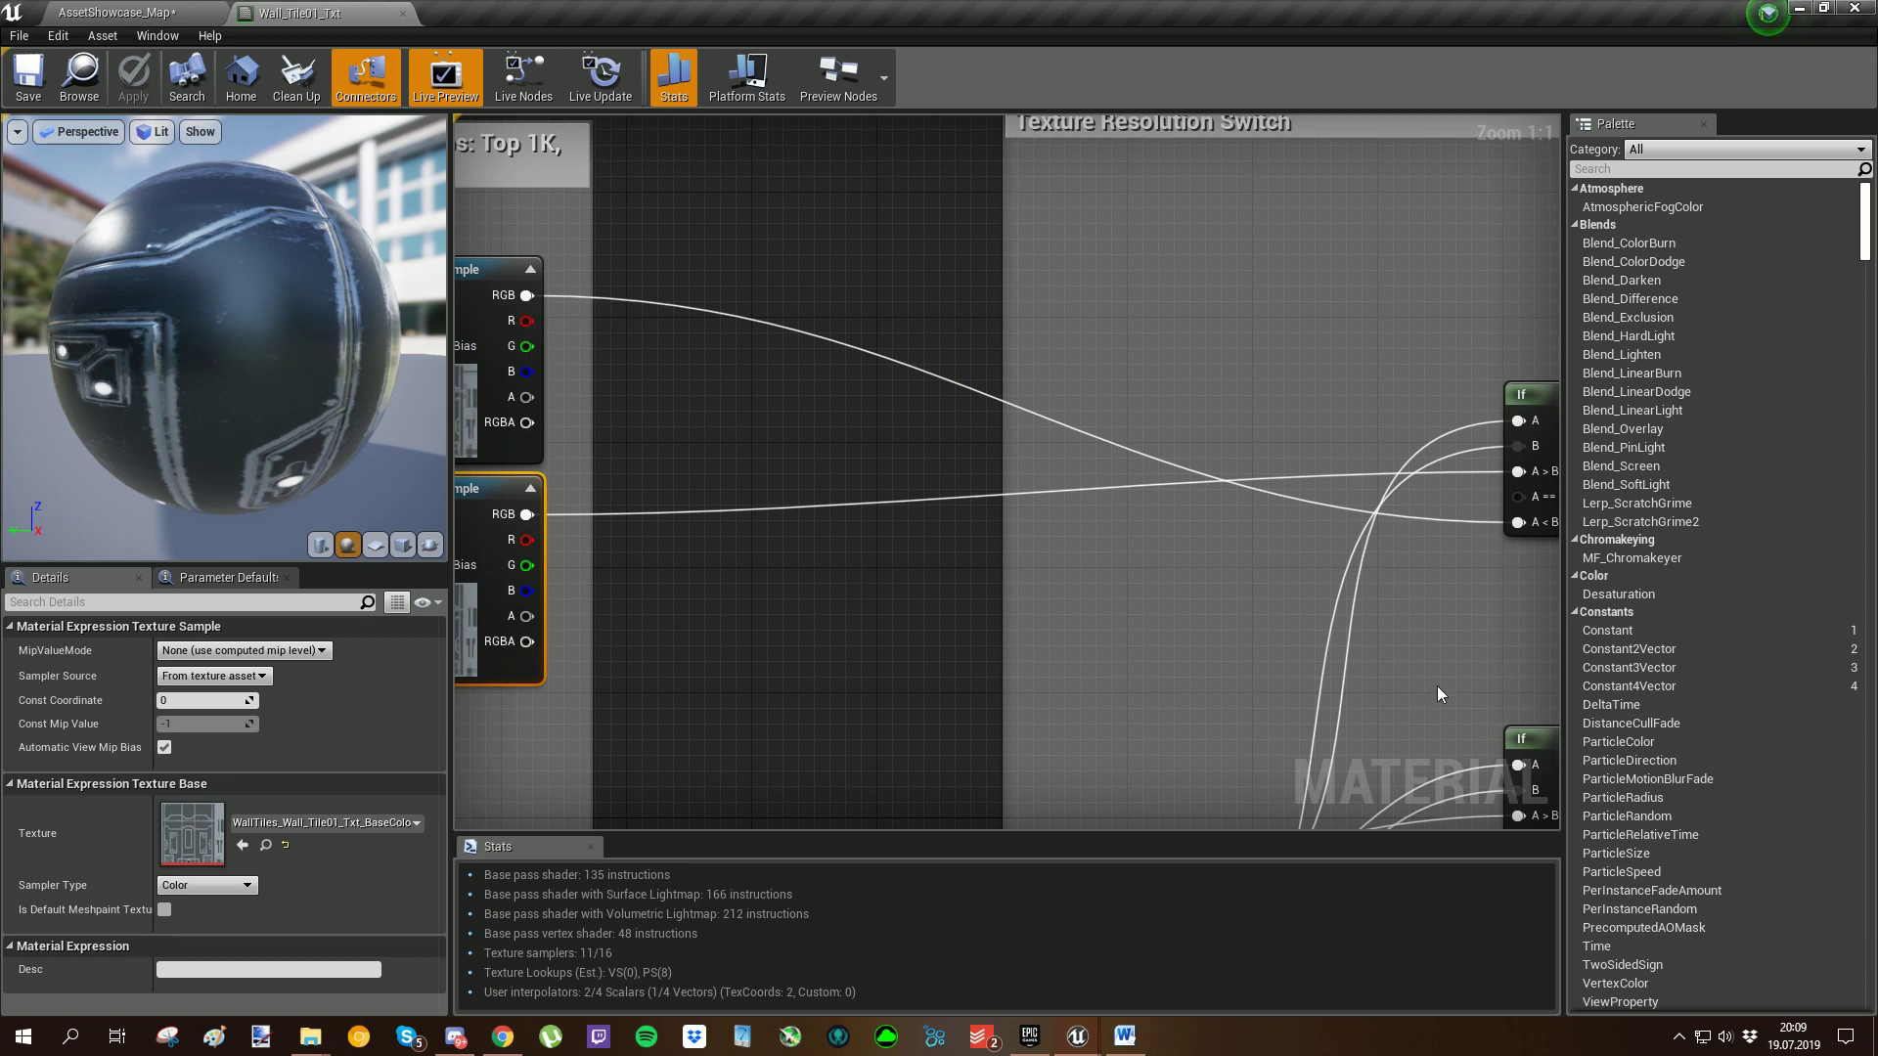
pyautogui.moveTo(1438, 694); pyautogui.dragTo(1095, 525, button='right')
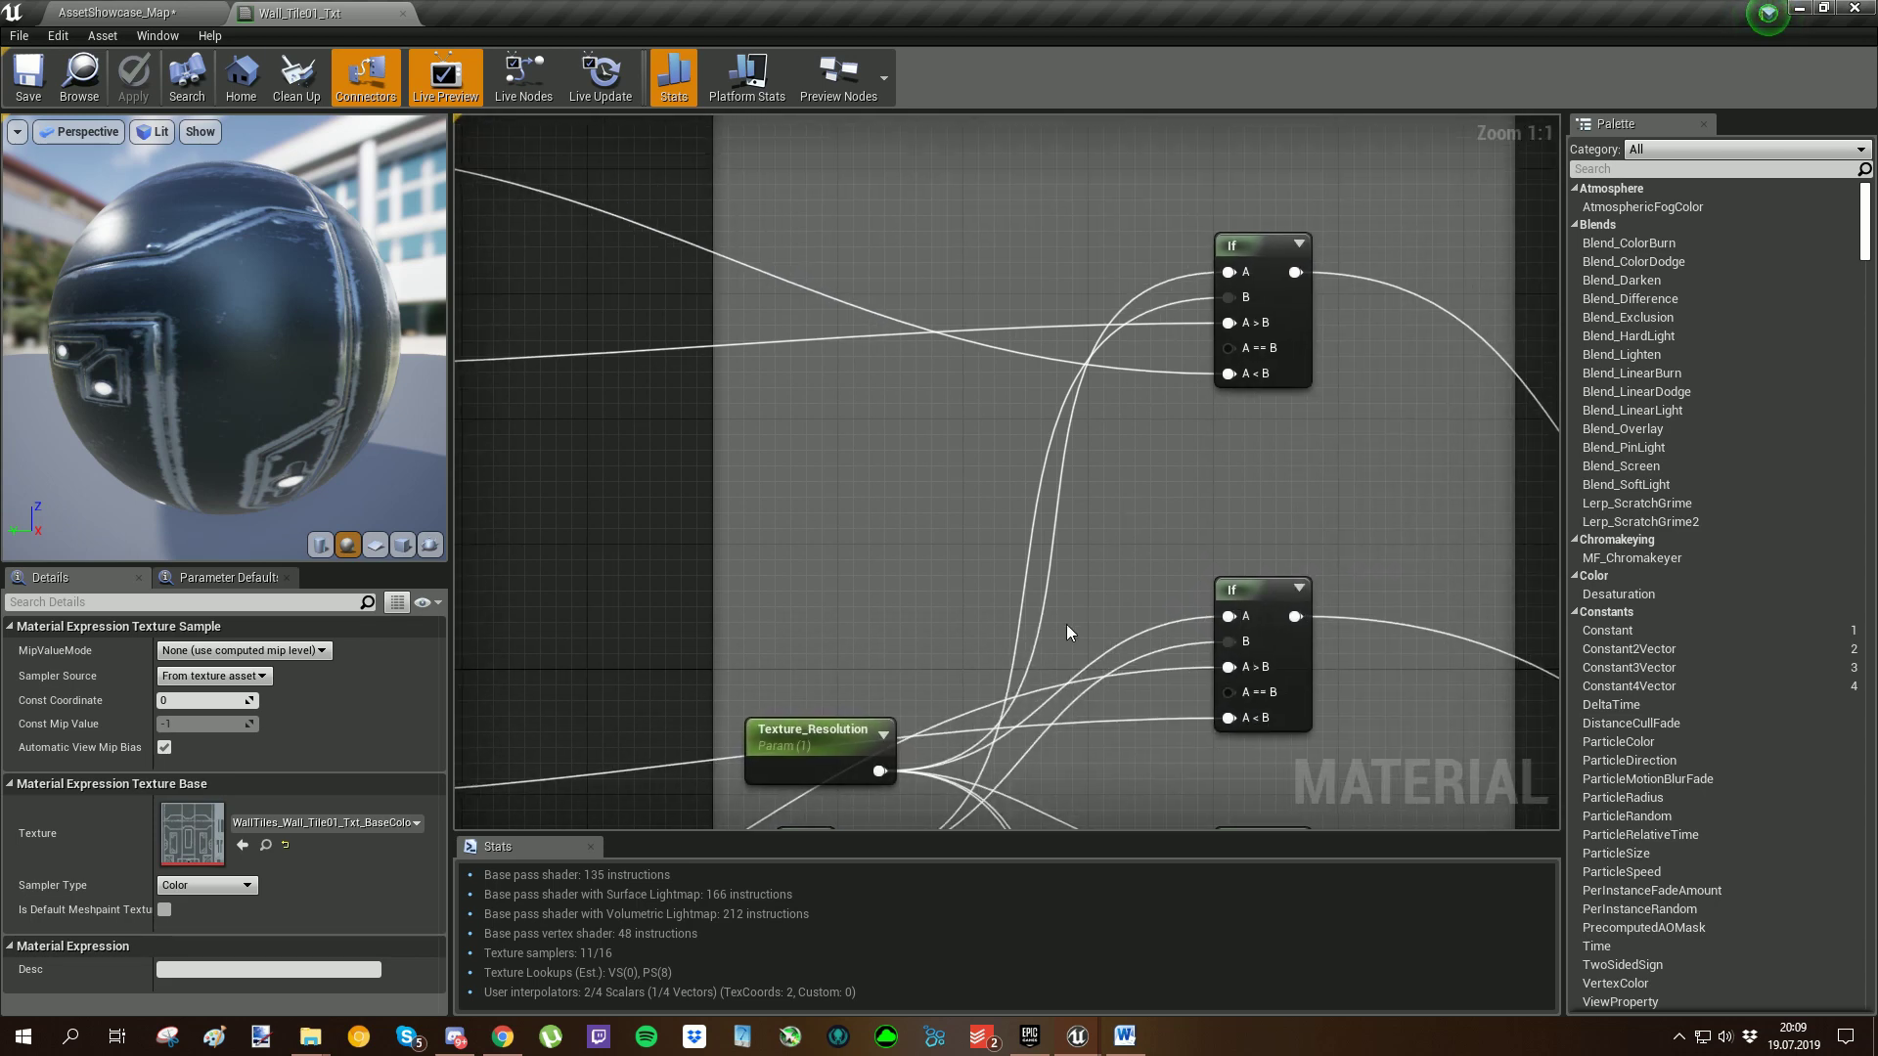
pyautogui.moveTo(1066, 624); pyautogui.dragTo(1099, 520, button='right')
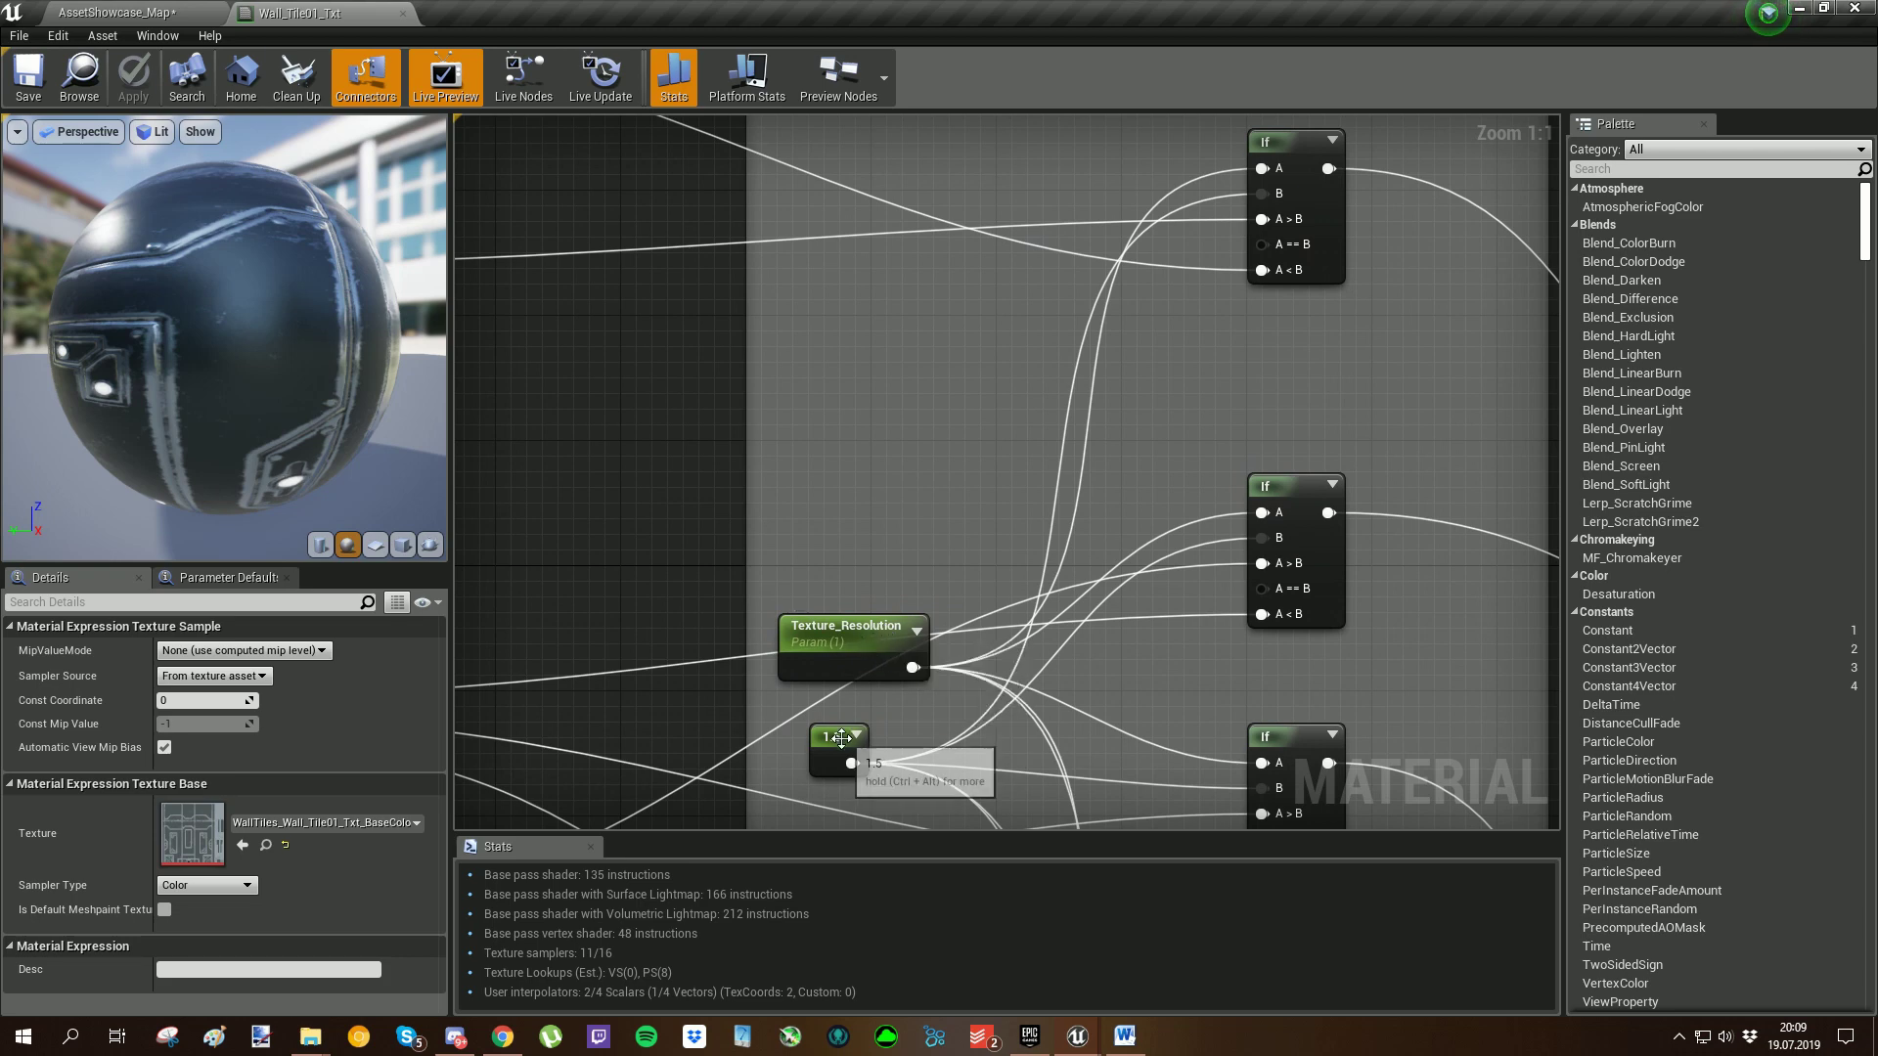
pyautogui.moveTo(841, 745); pyautogui.dragTo(1088, 933, button='right')
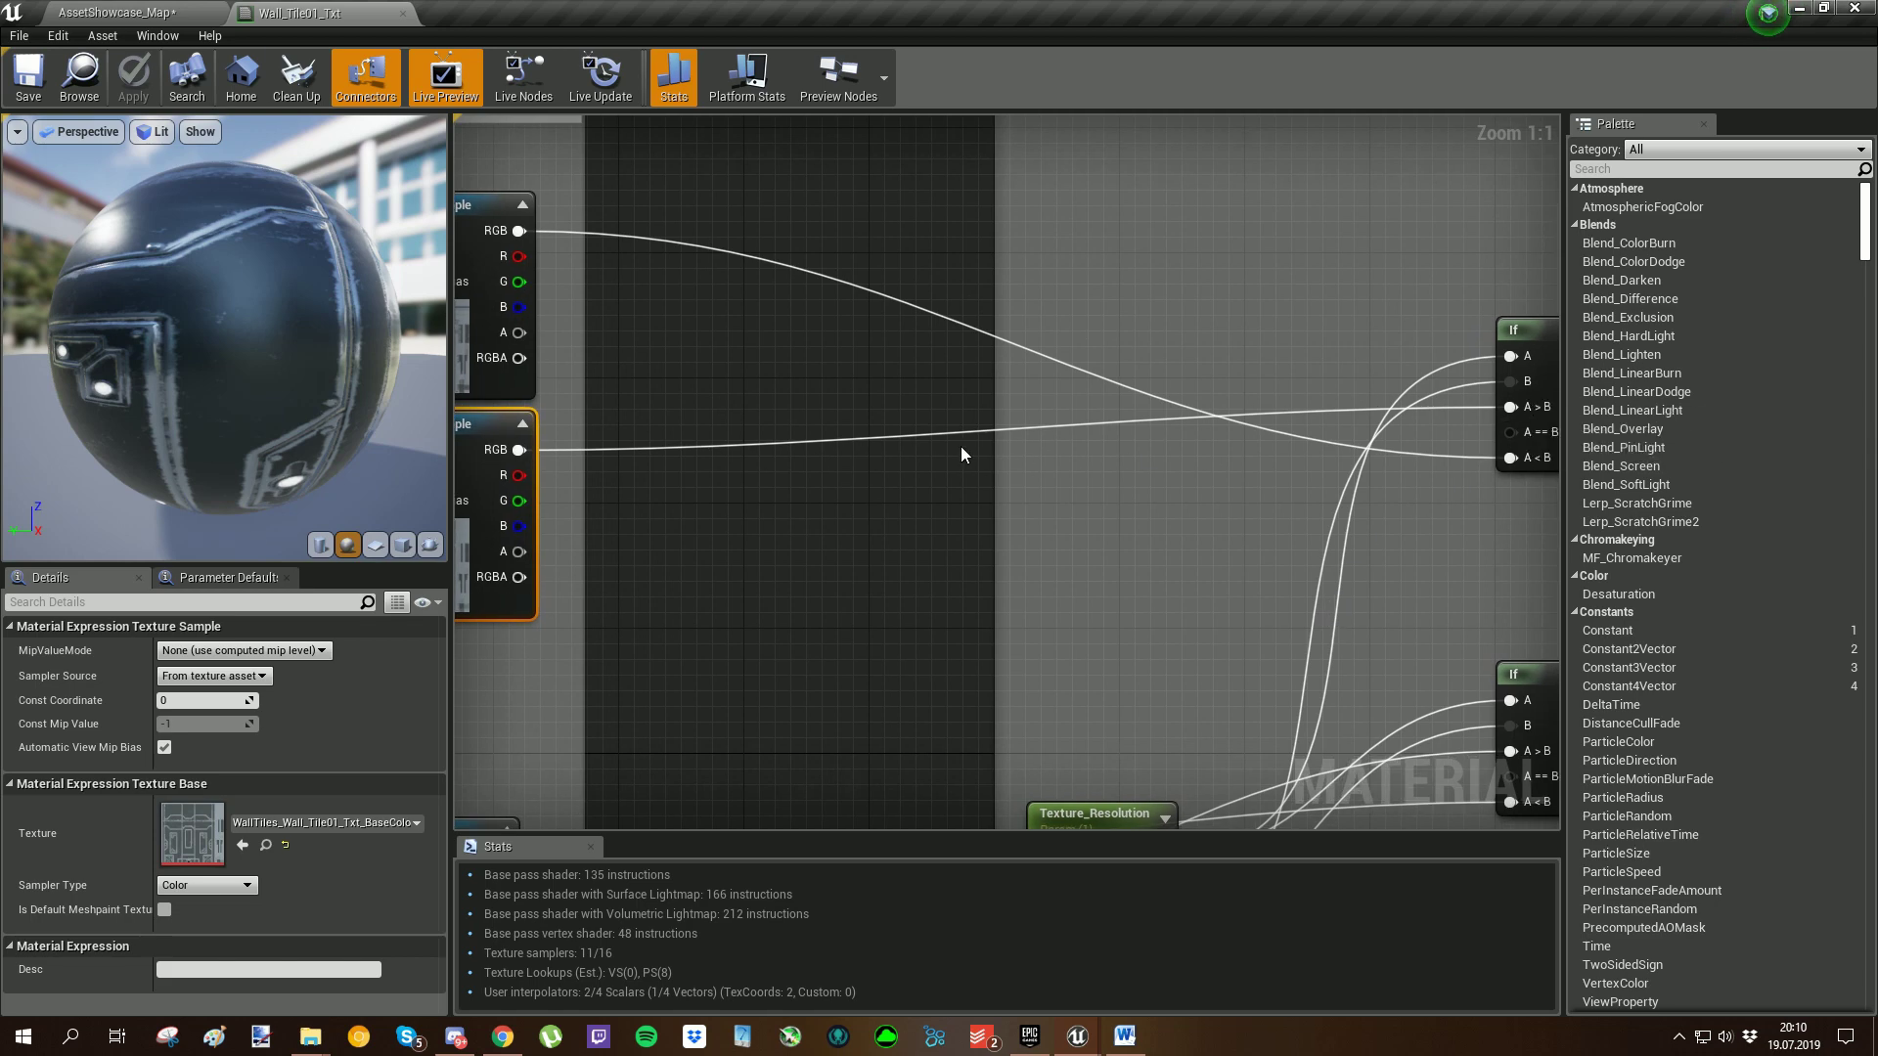
# Step: Clear the node selection and trace the Texture_Resolution wiring between the texture samples and the If nodes again
pyautogui.scroll(-6, 1332, 436)
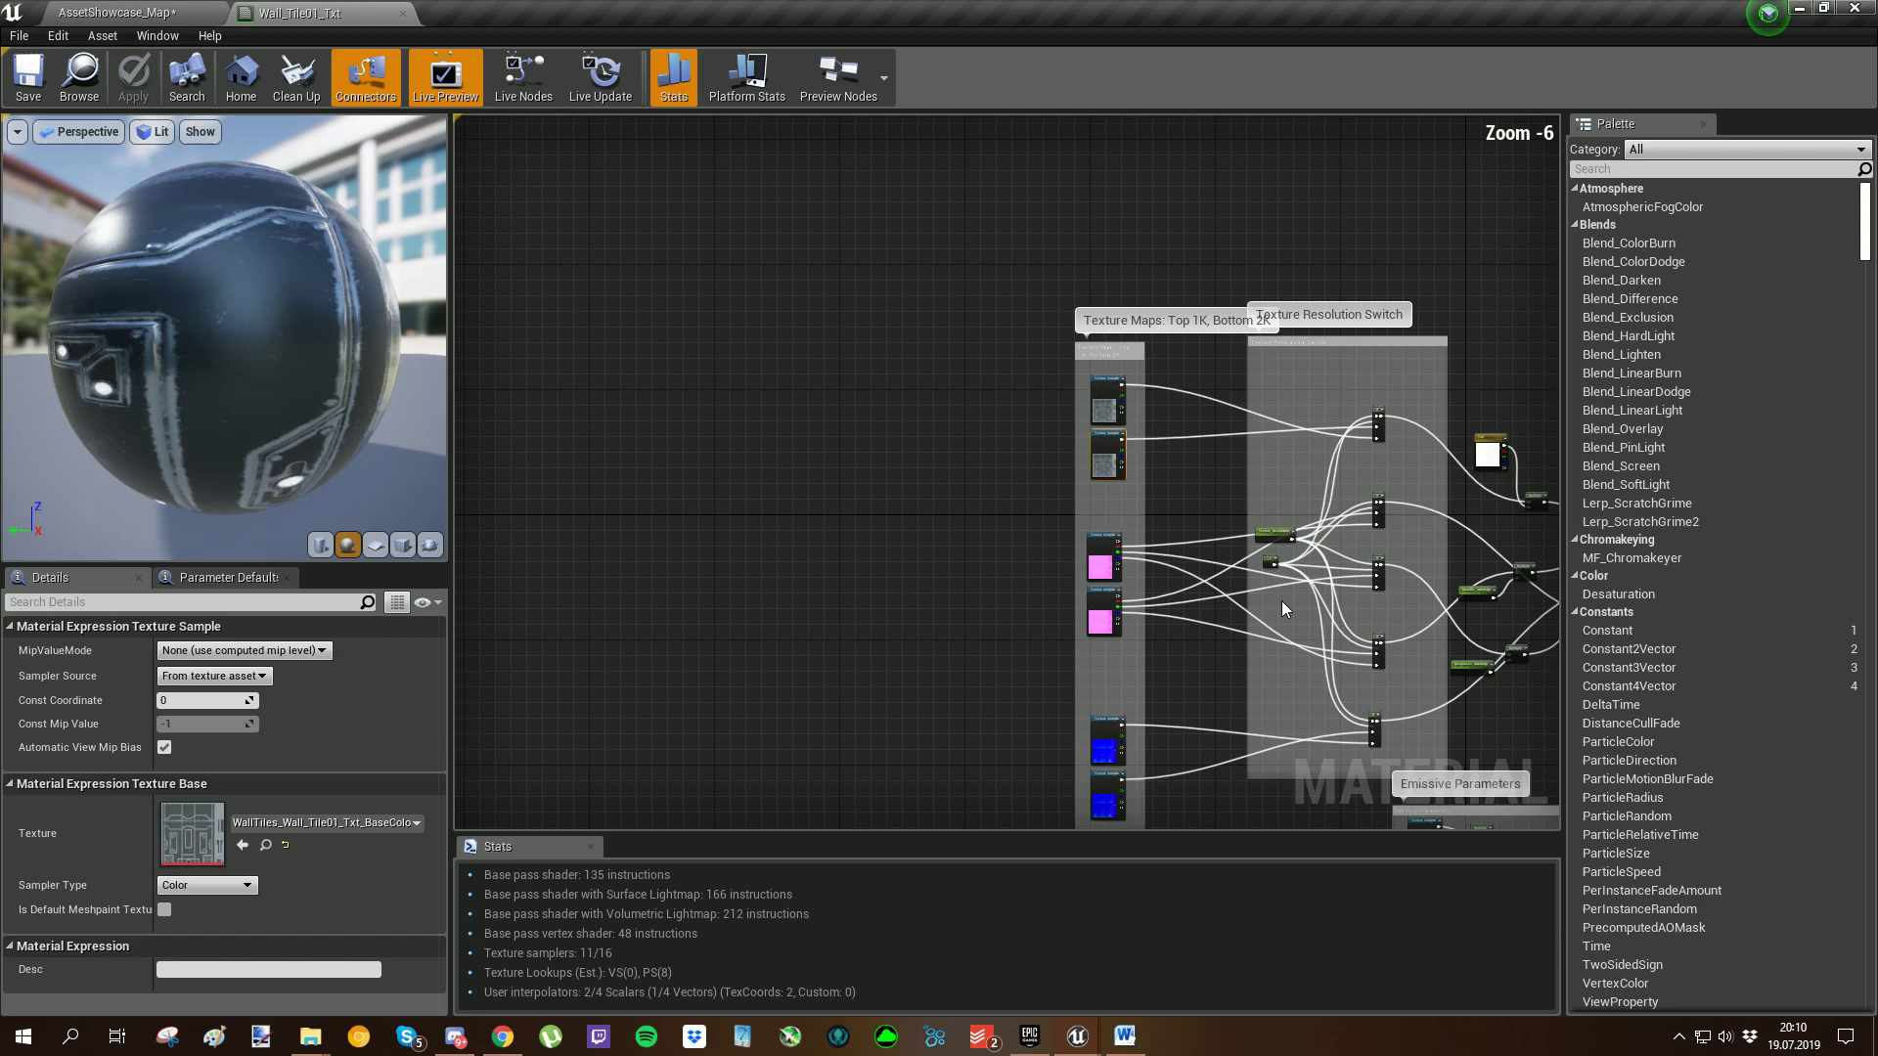
pyautogui.moveTo(1281, 601); pyautogui.dragTo(1023, 455, button='right')
pyautogui.scroll(2, 956, 361)
pyautogui.click(929, 334)
pyautogui.scroll(-2, 772, 226)
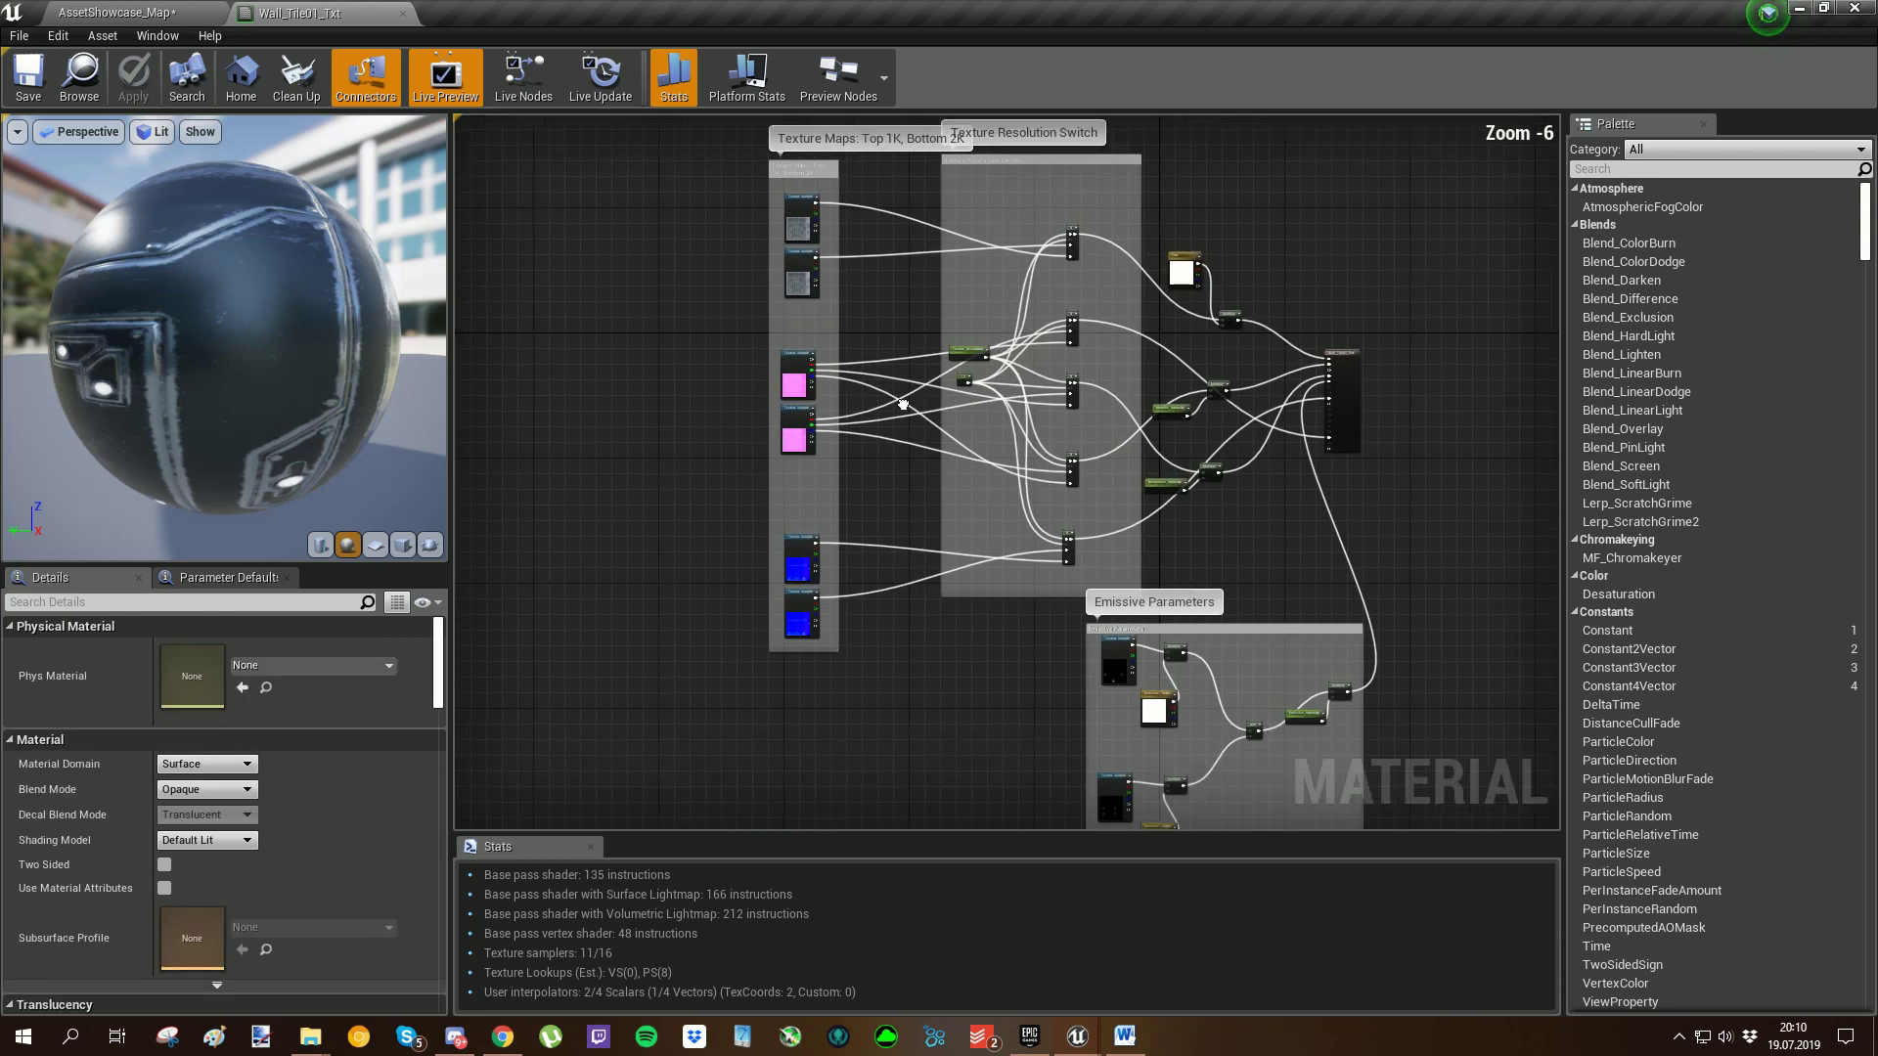
pyautogui.scroll(2, 954, 396)
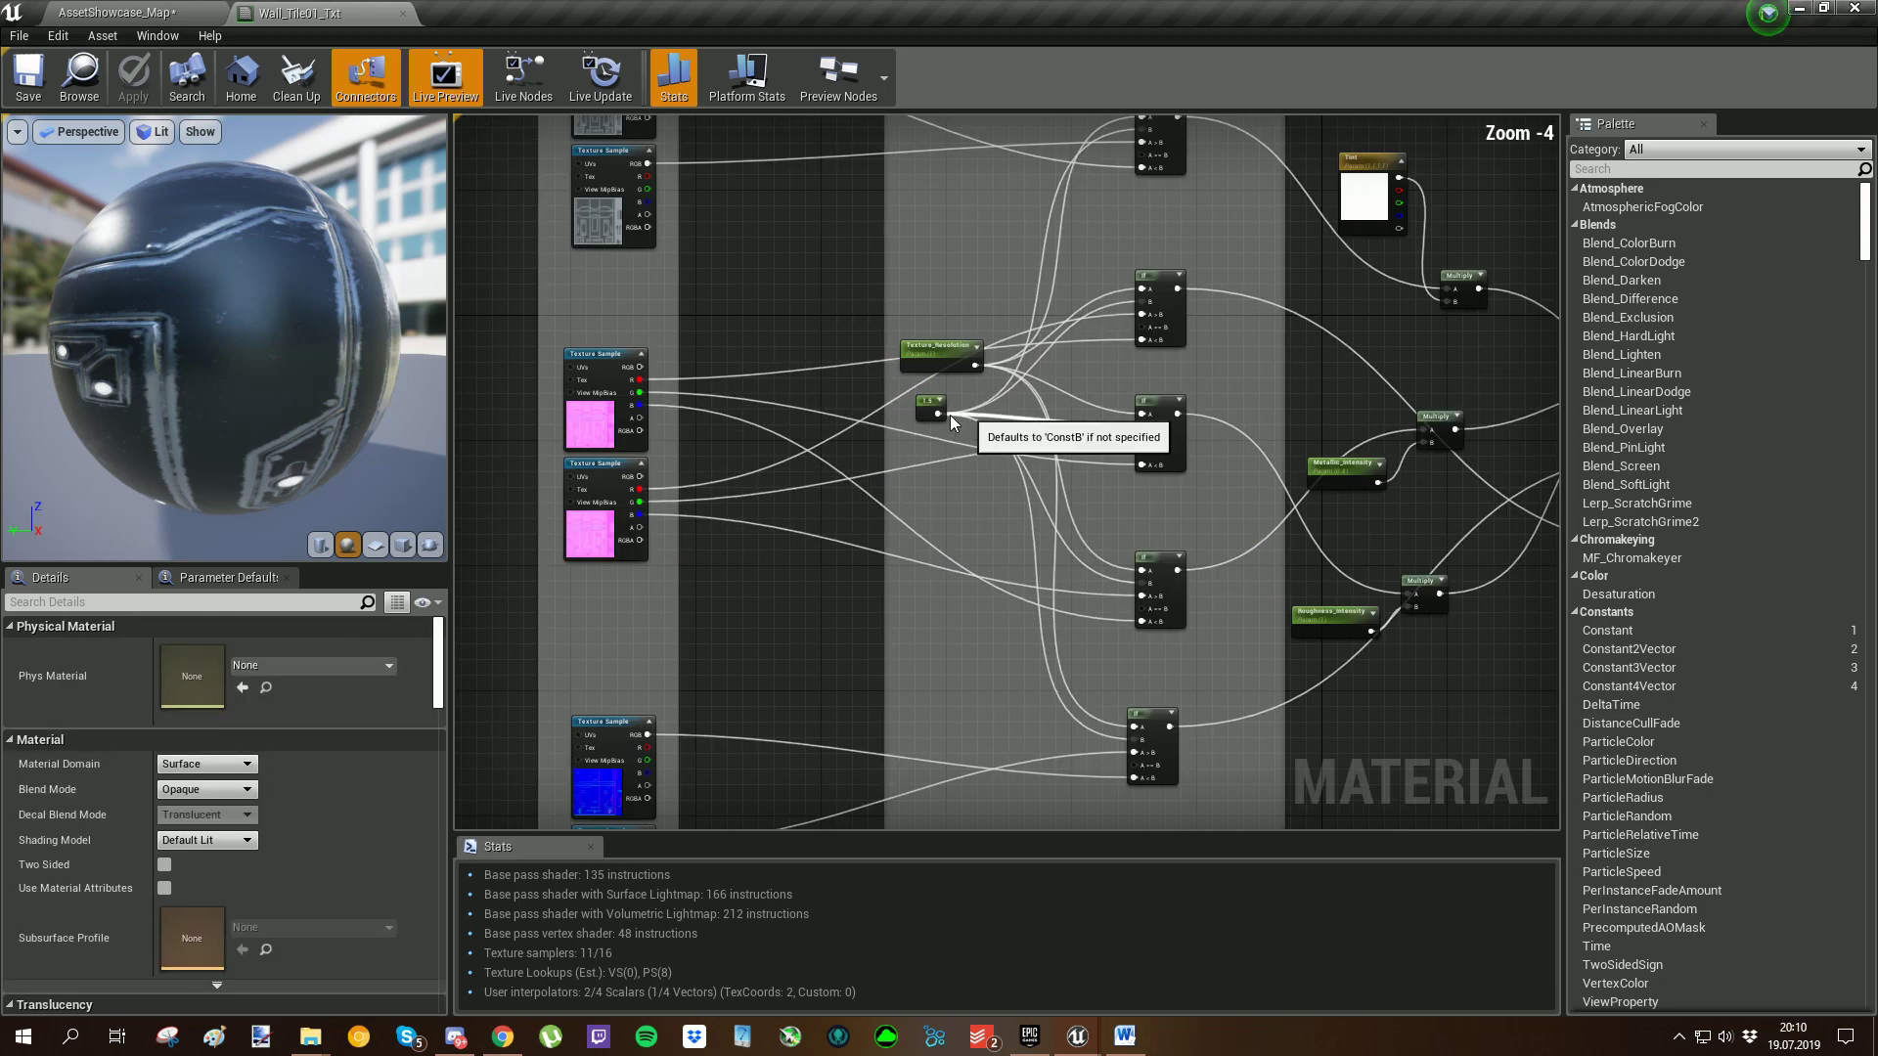
pyautogui.moveTo(953, 396); pyautogui.dragTo(963, 338, button='right')
pyautogui.scroll(2, 960, 333)
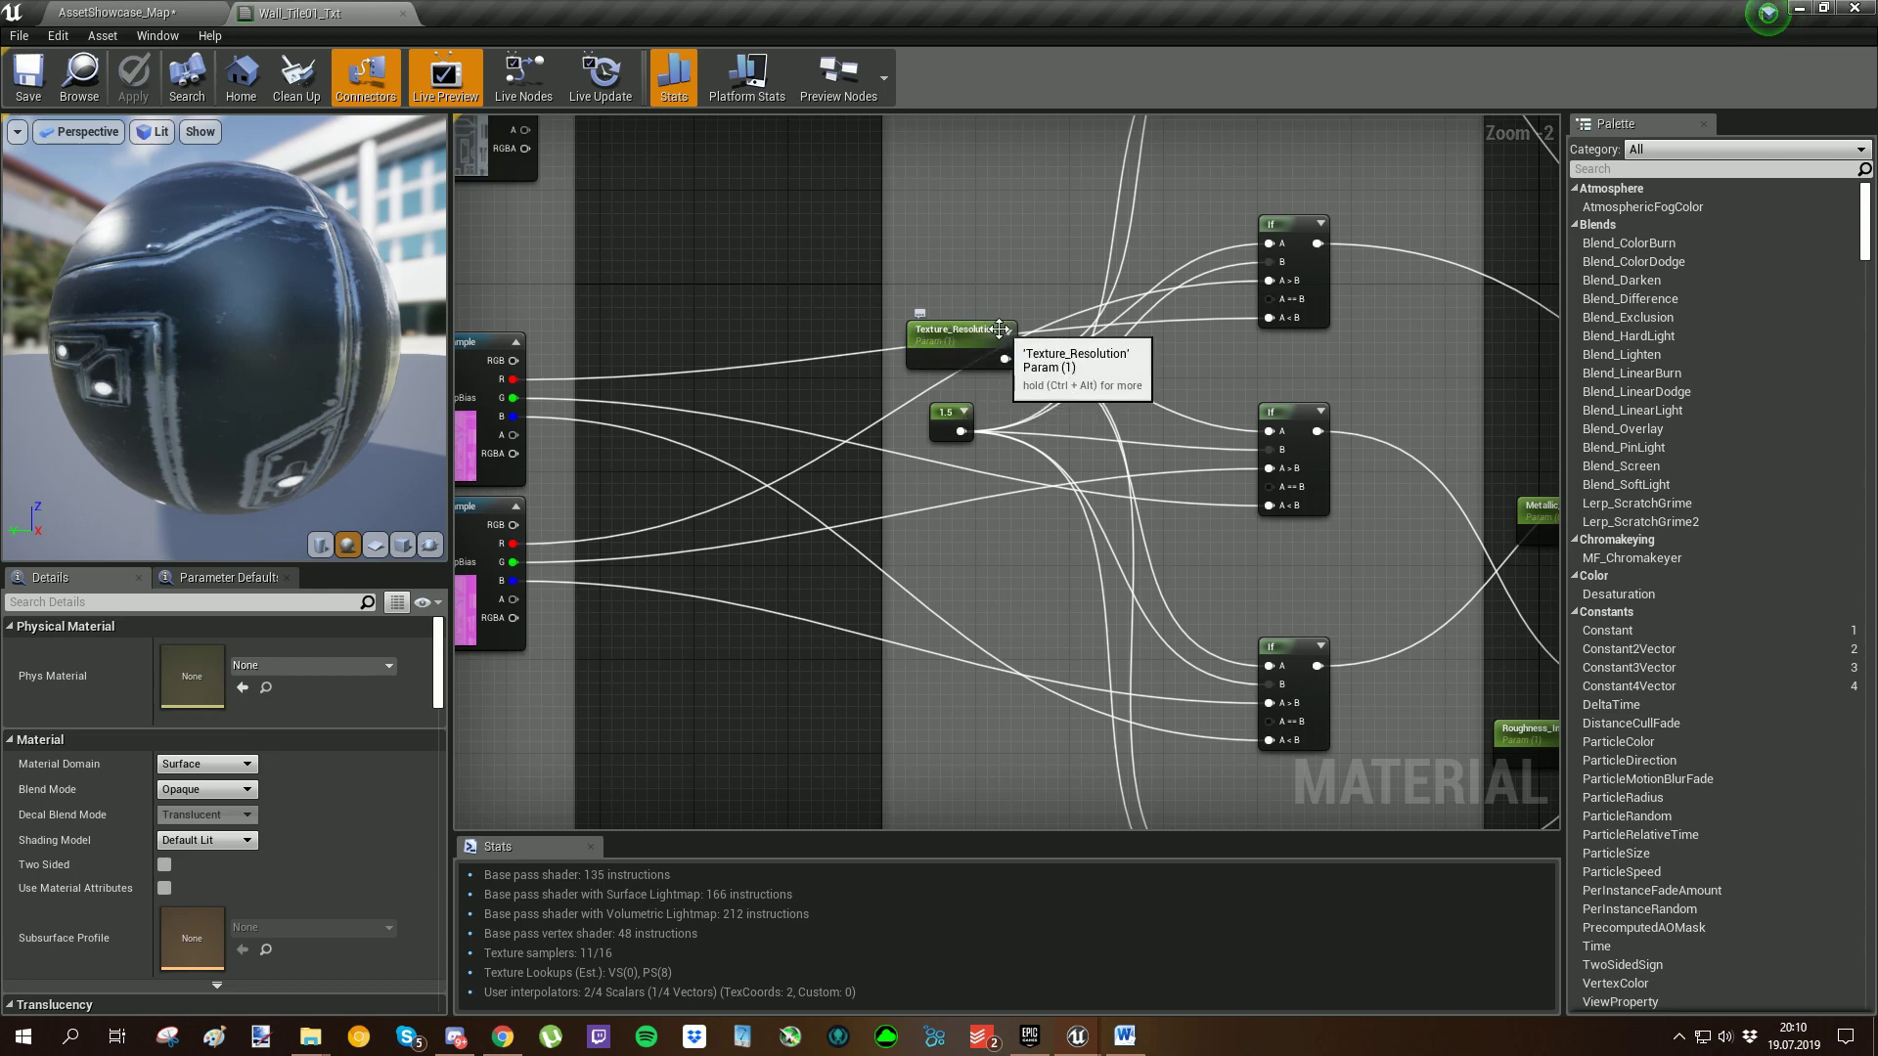
pyautogui.moveTo(989, 443); pyautogui.dragTo(1058, 430, button='right')
# Step: Examine the Tint, Metallic_Intensity and Roughness_Intensity parameters and the Multiply nodes that feed the material's main inputs
pyautogui.moveTo(1280, 397); pyautogui.dragTo(861, 411, button='right')
pyautogui.scroll(-3, 778, 446)
pyautogui.scroll(-2, 804, 497)
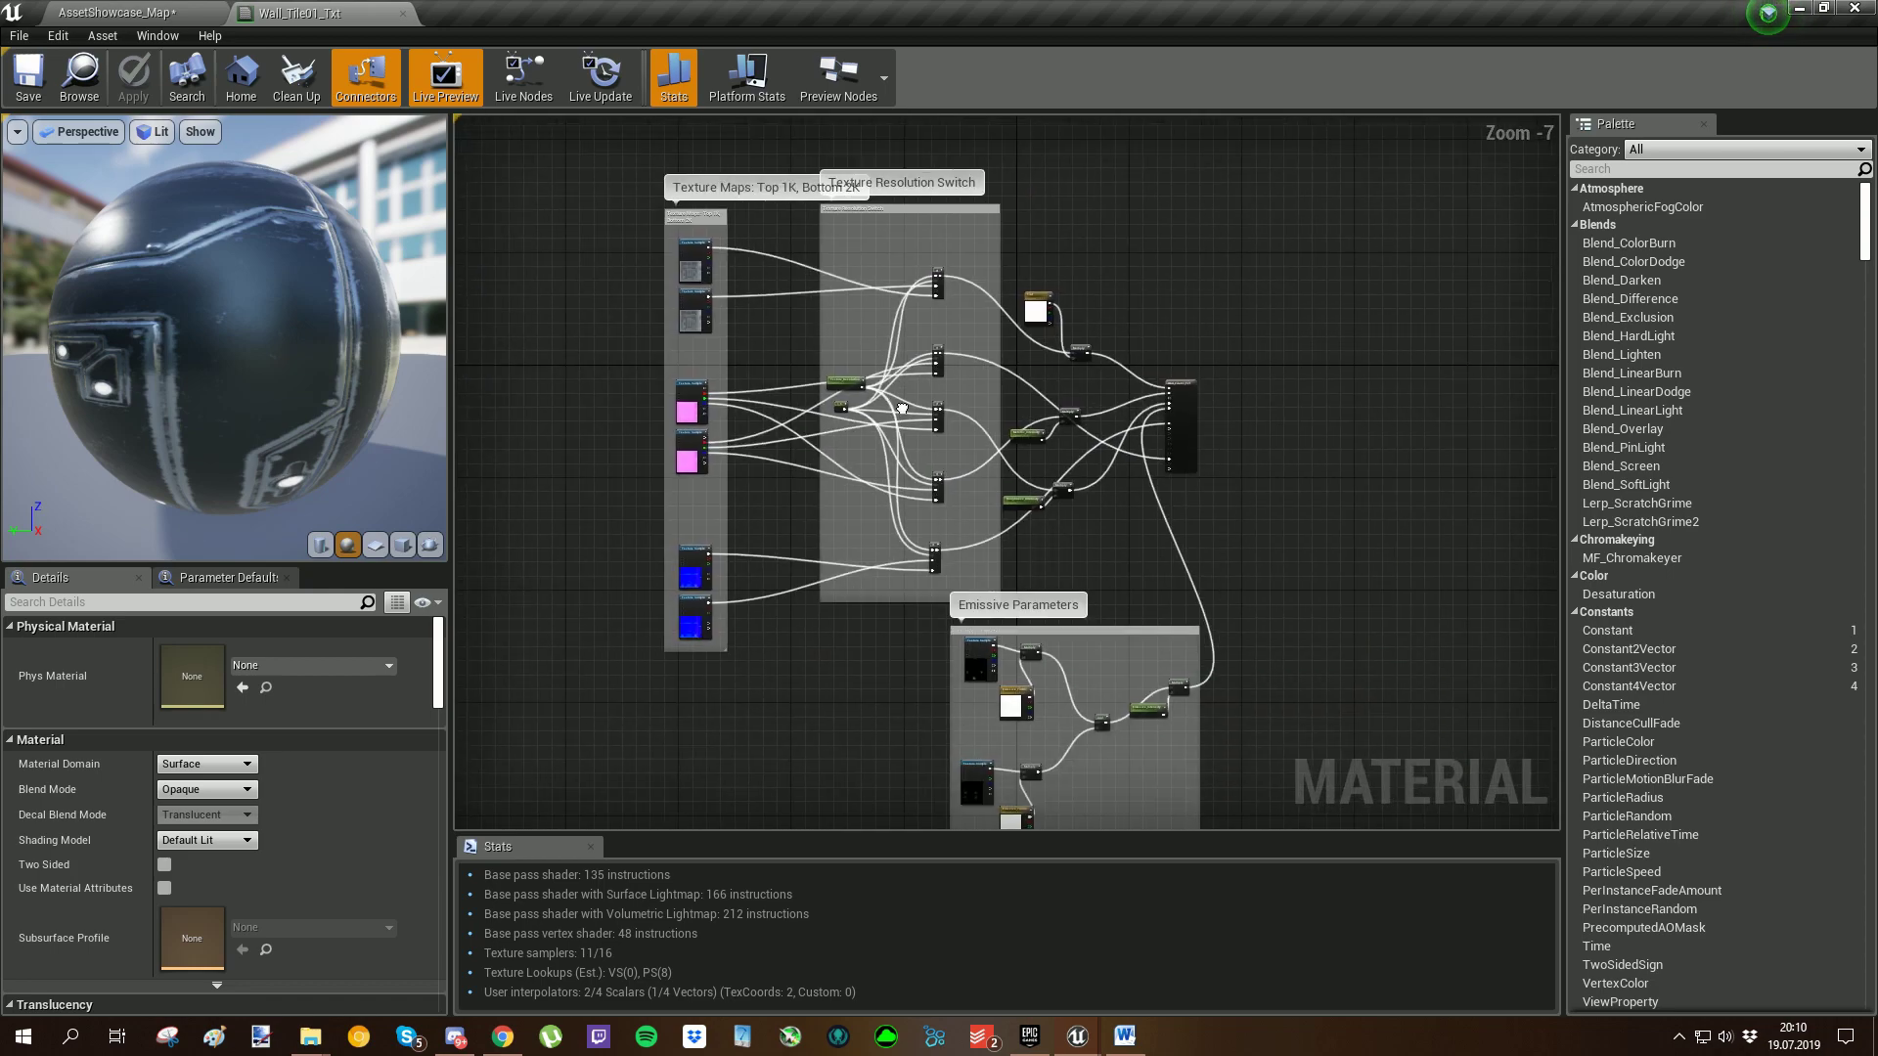
pyautogui.scroll(3, 865, 388)
pyautogui.scroll(1, 864, 388)
pyautogui.scroll(-4, 888, 296)
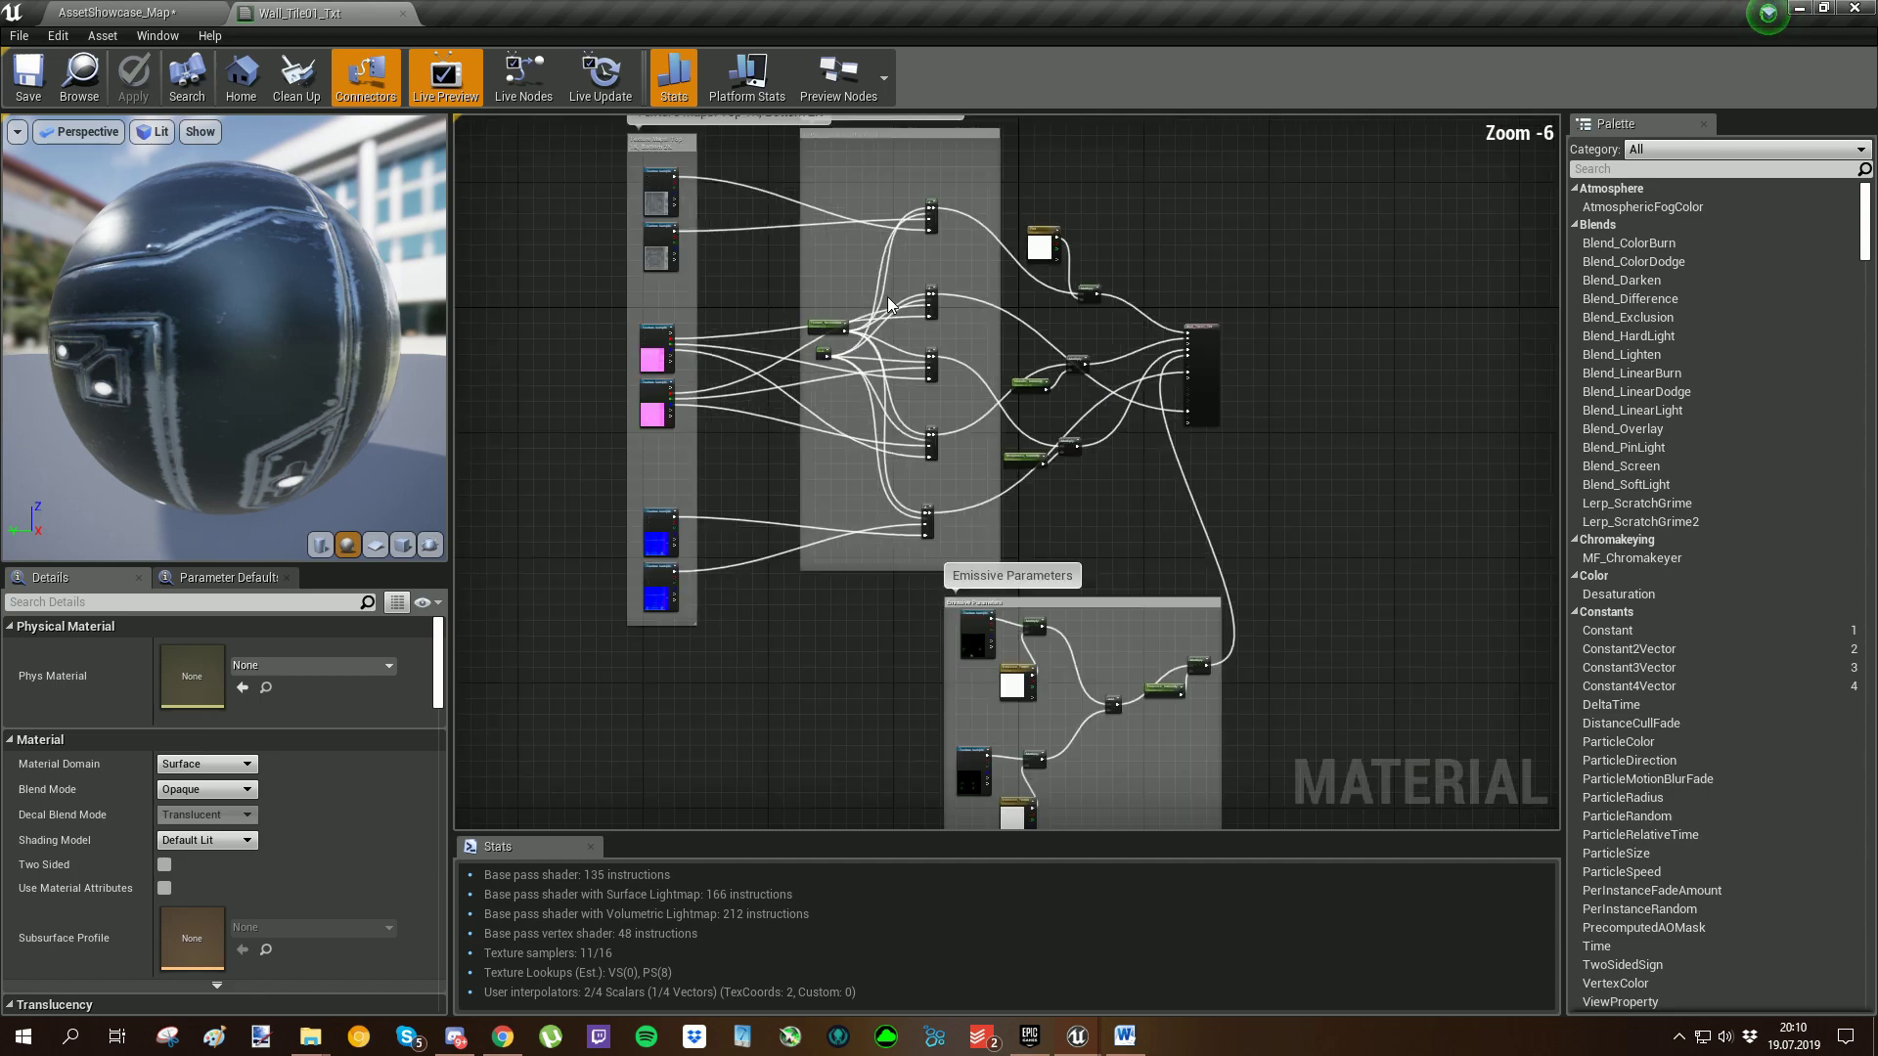
pyautogui.scroll(2, 898, 309)
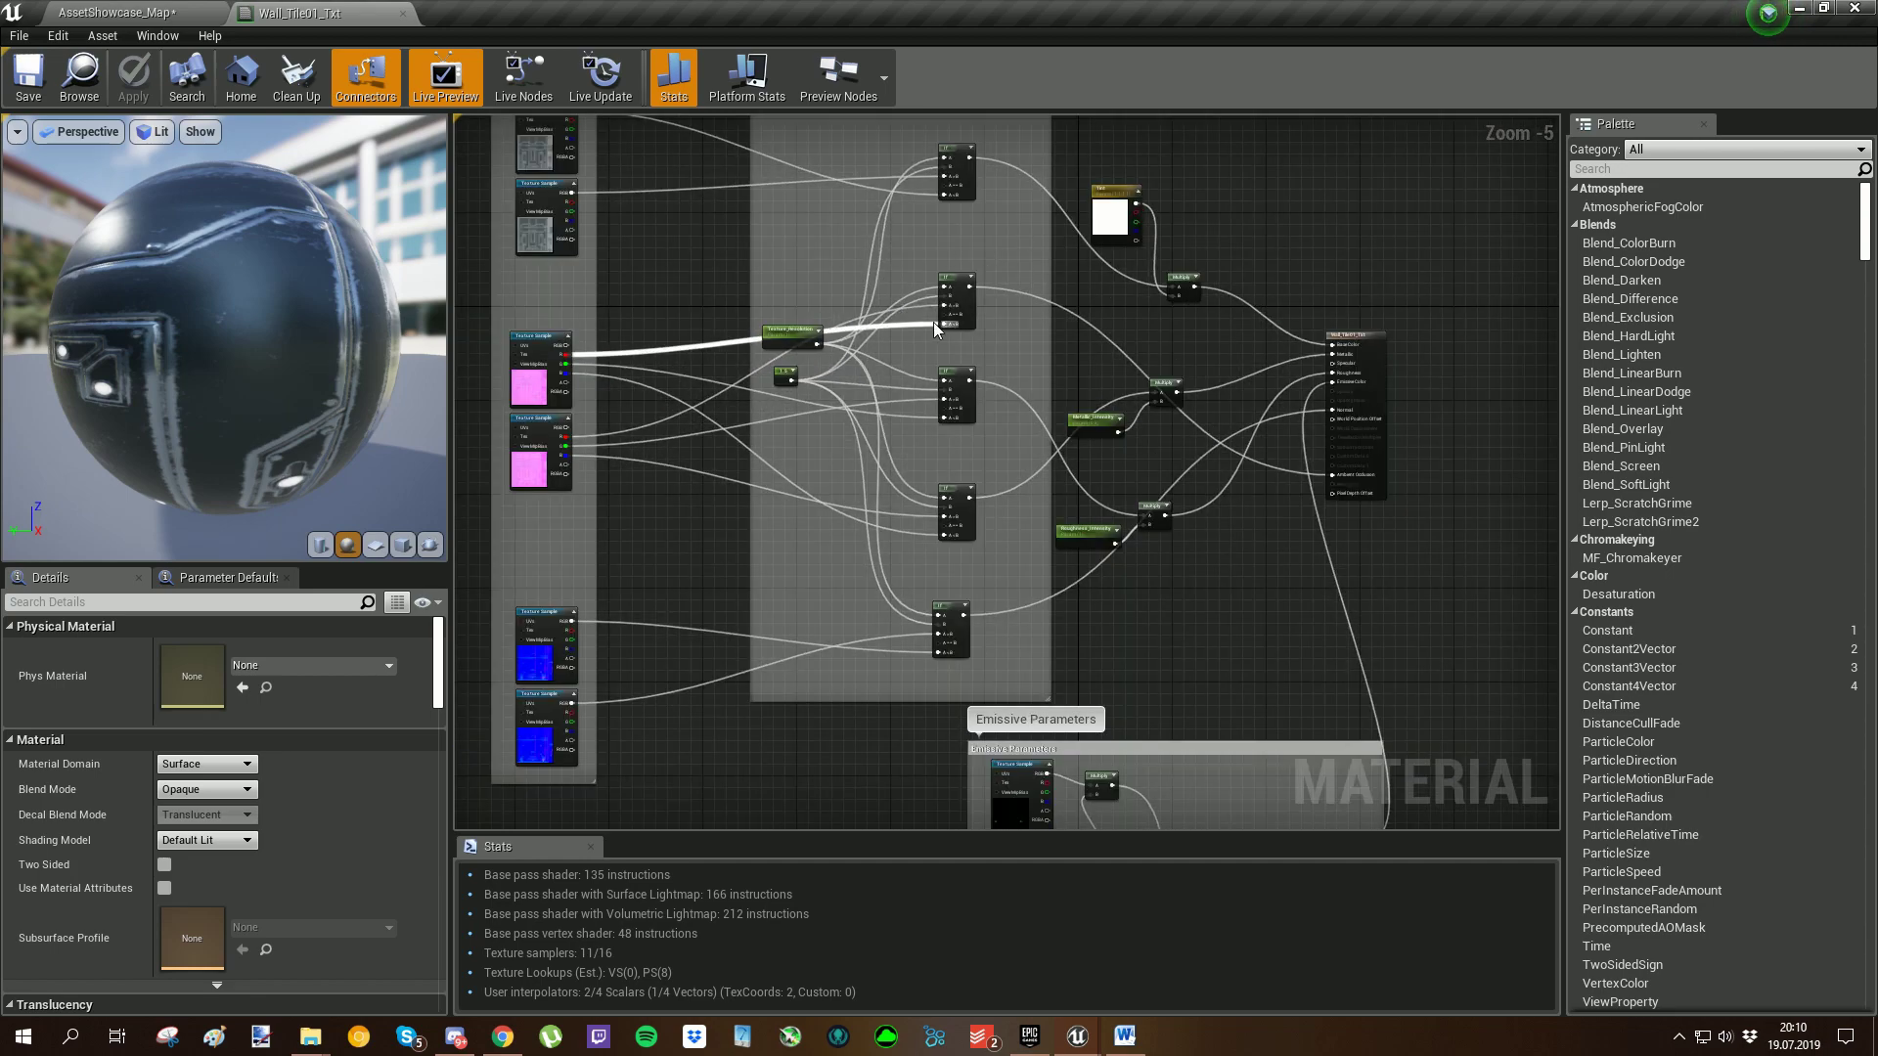
pyautogui.scroll(4, 999, 325)
pyautogui.moveTo(1000, 289); pyautogui.dragTo(912, 440, button='right')
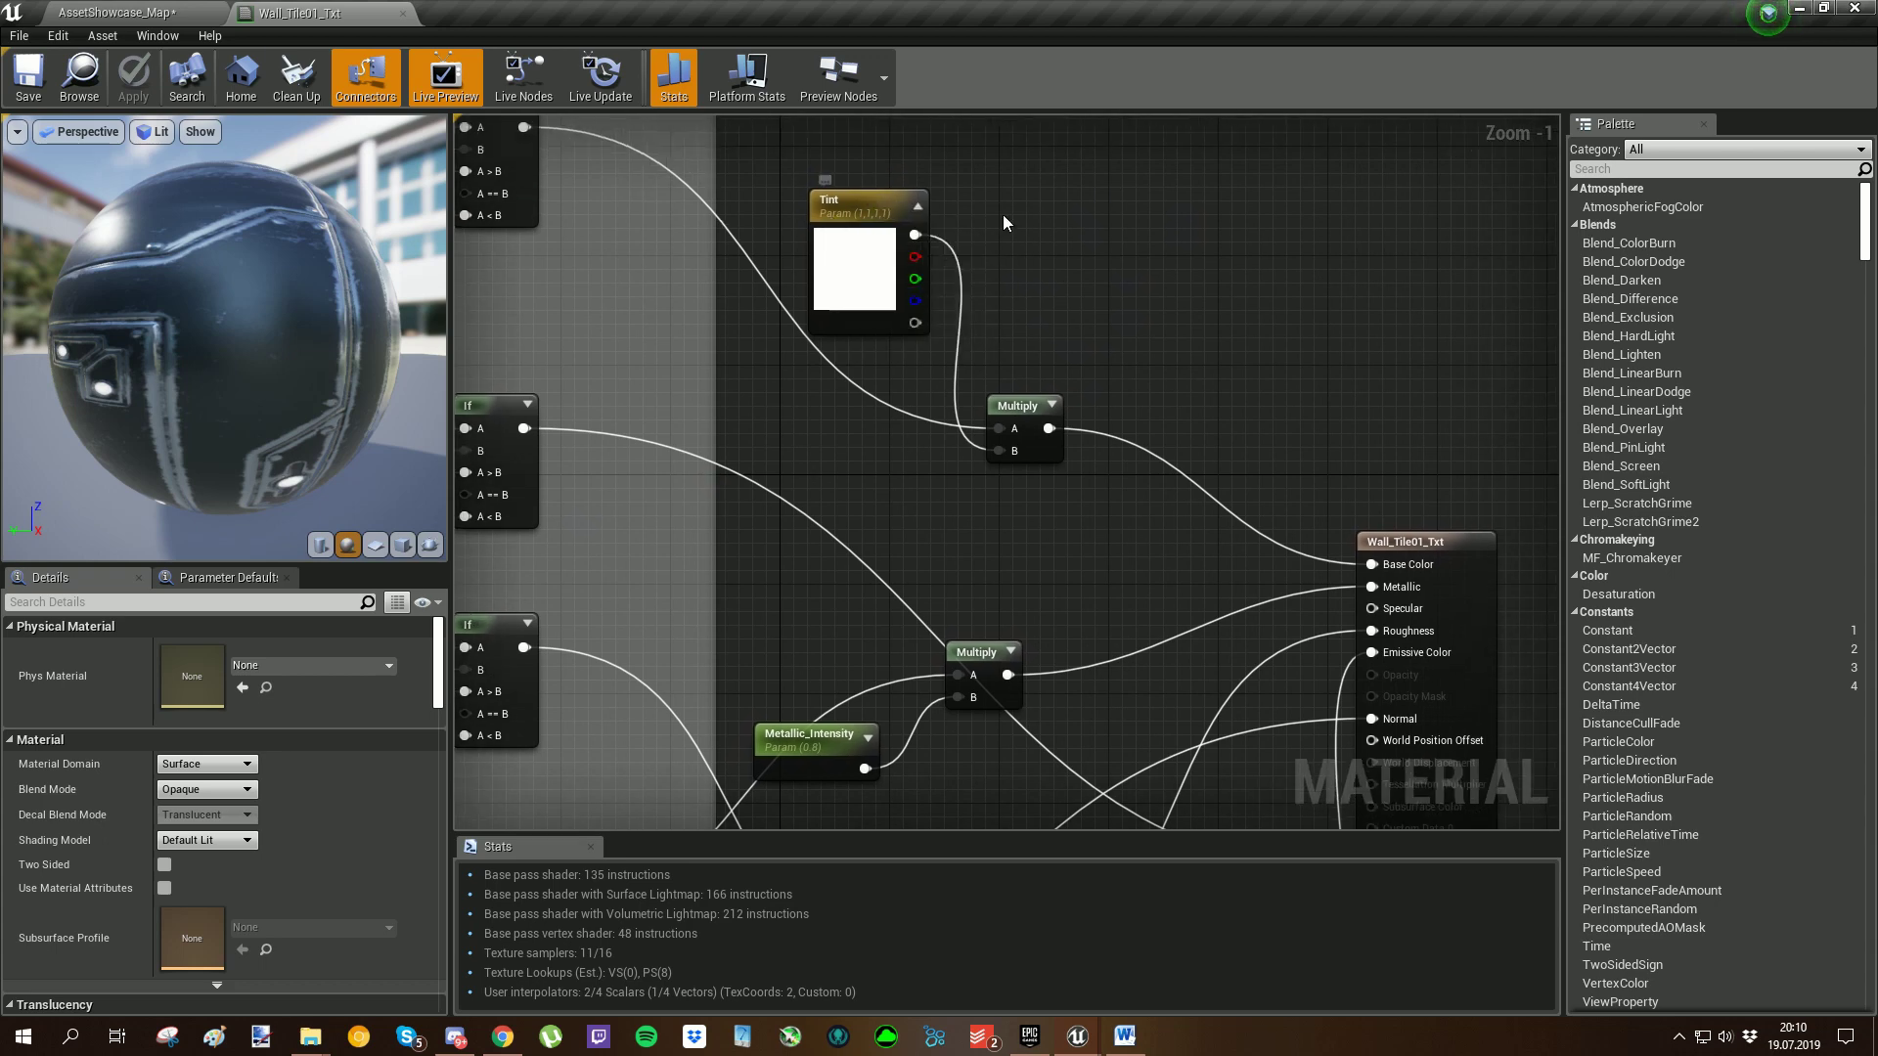
pyautogui.moveTo(886, 719); pyautogui.dragTo(937, 344, button='right')
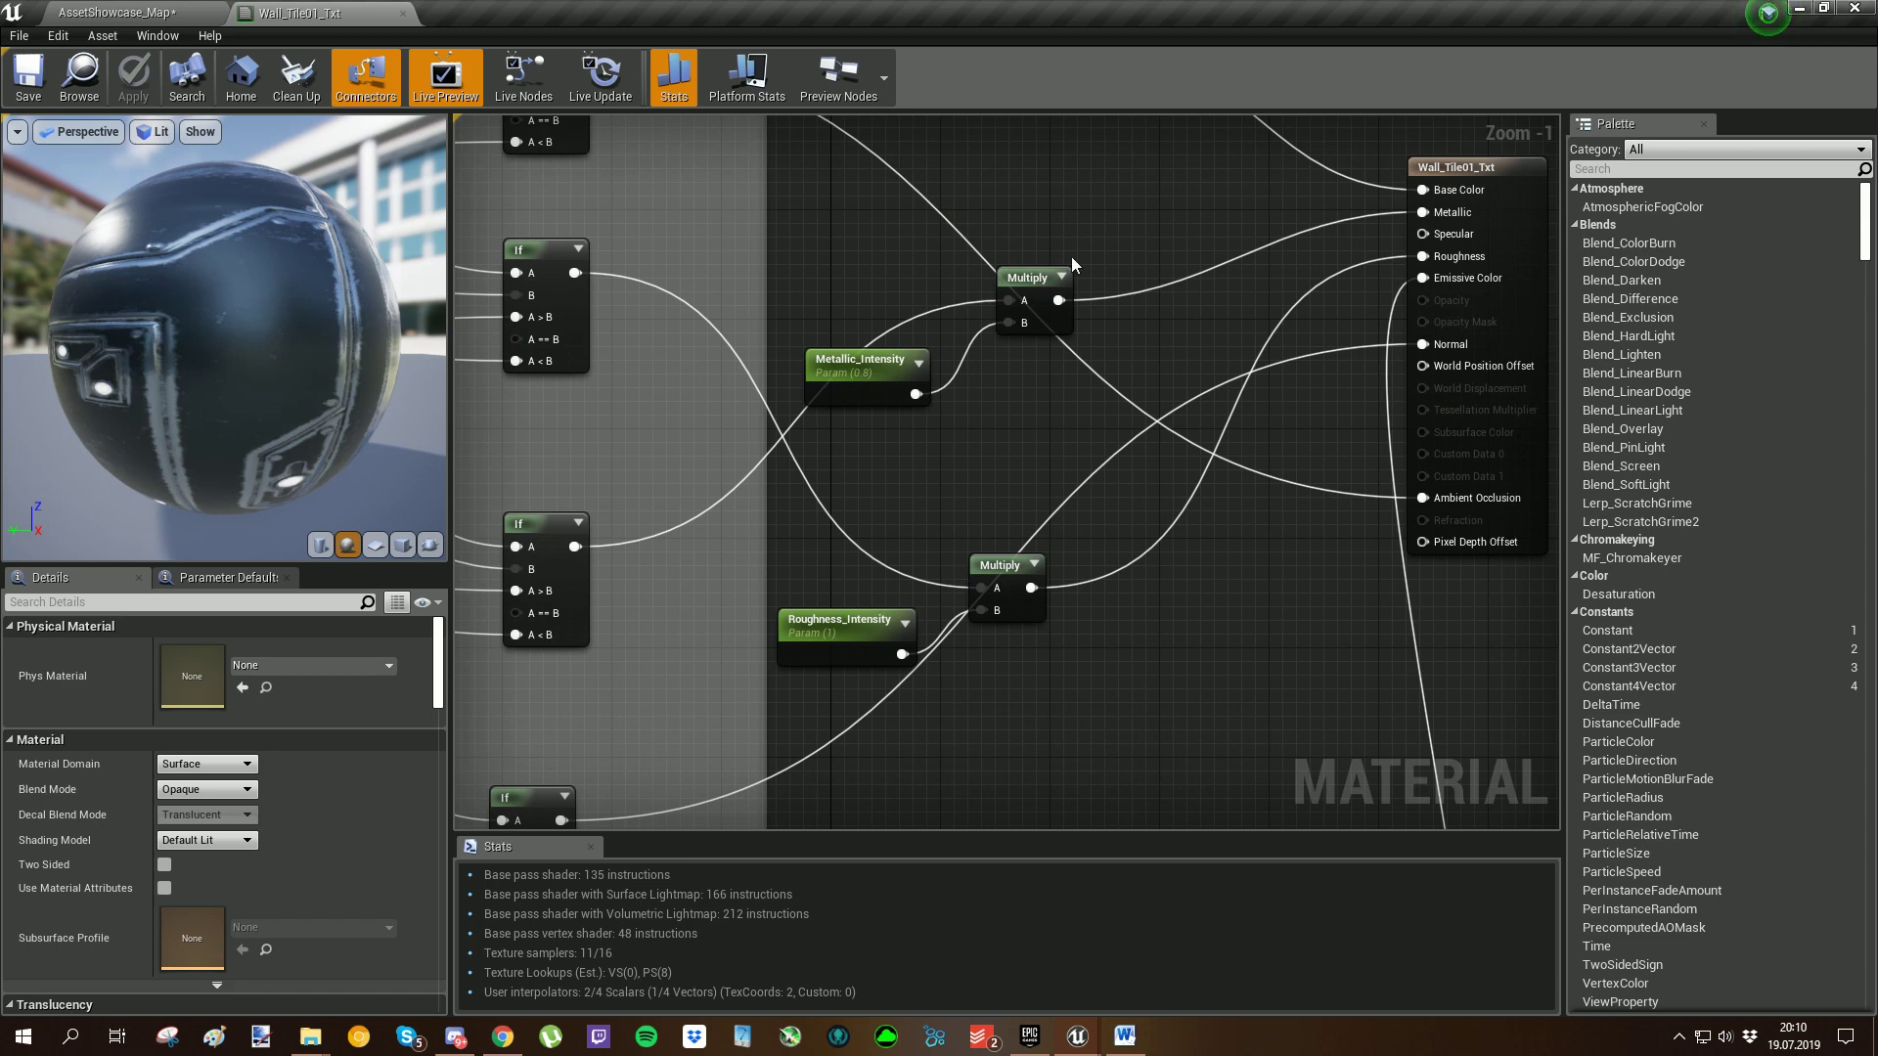
pyautogui.scroll(-7, 1088, 303)
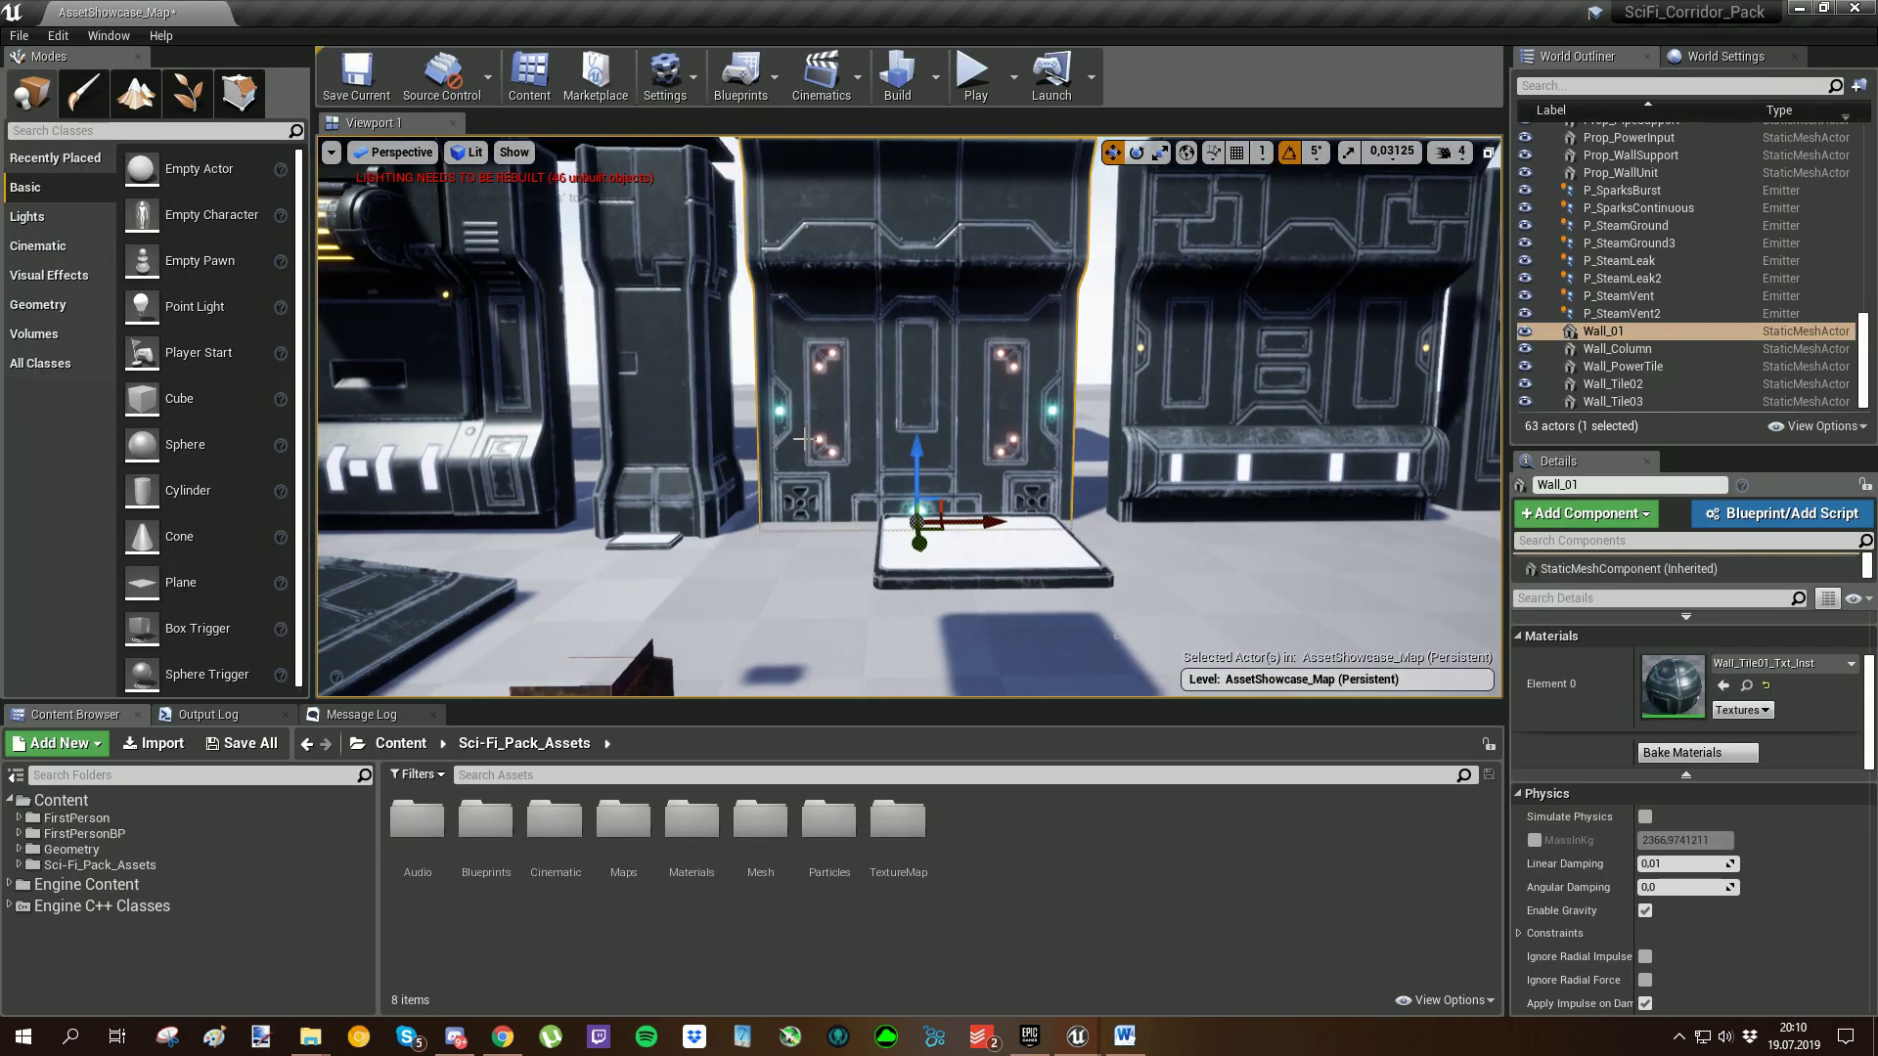
# Step: Return to the showcase level, select the Wall_PowerTile mesh and review its material slots
pyautogui.click(685, 431)
pyautogui.moveTo(828, 427); pyautogui.dragTo(885, 455, button='right')
pyautogui.click(893, 449)
pyautogui.press('w')
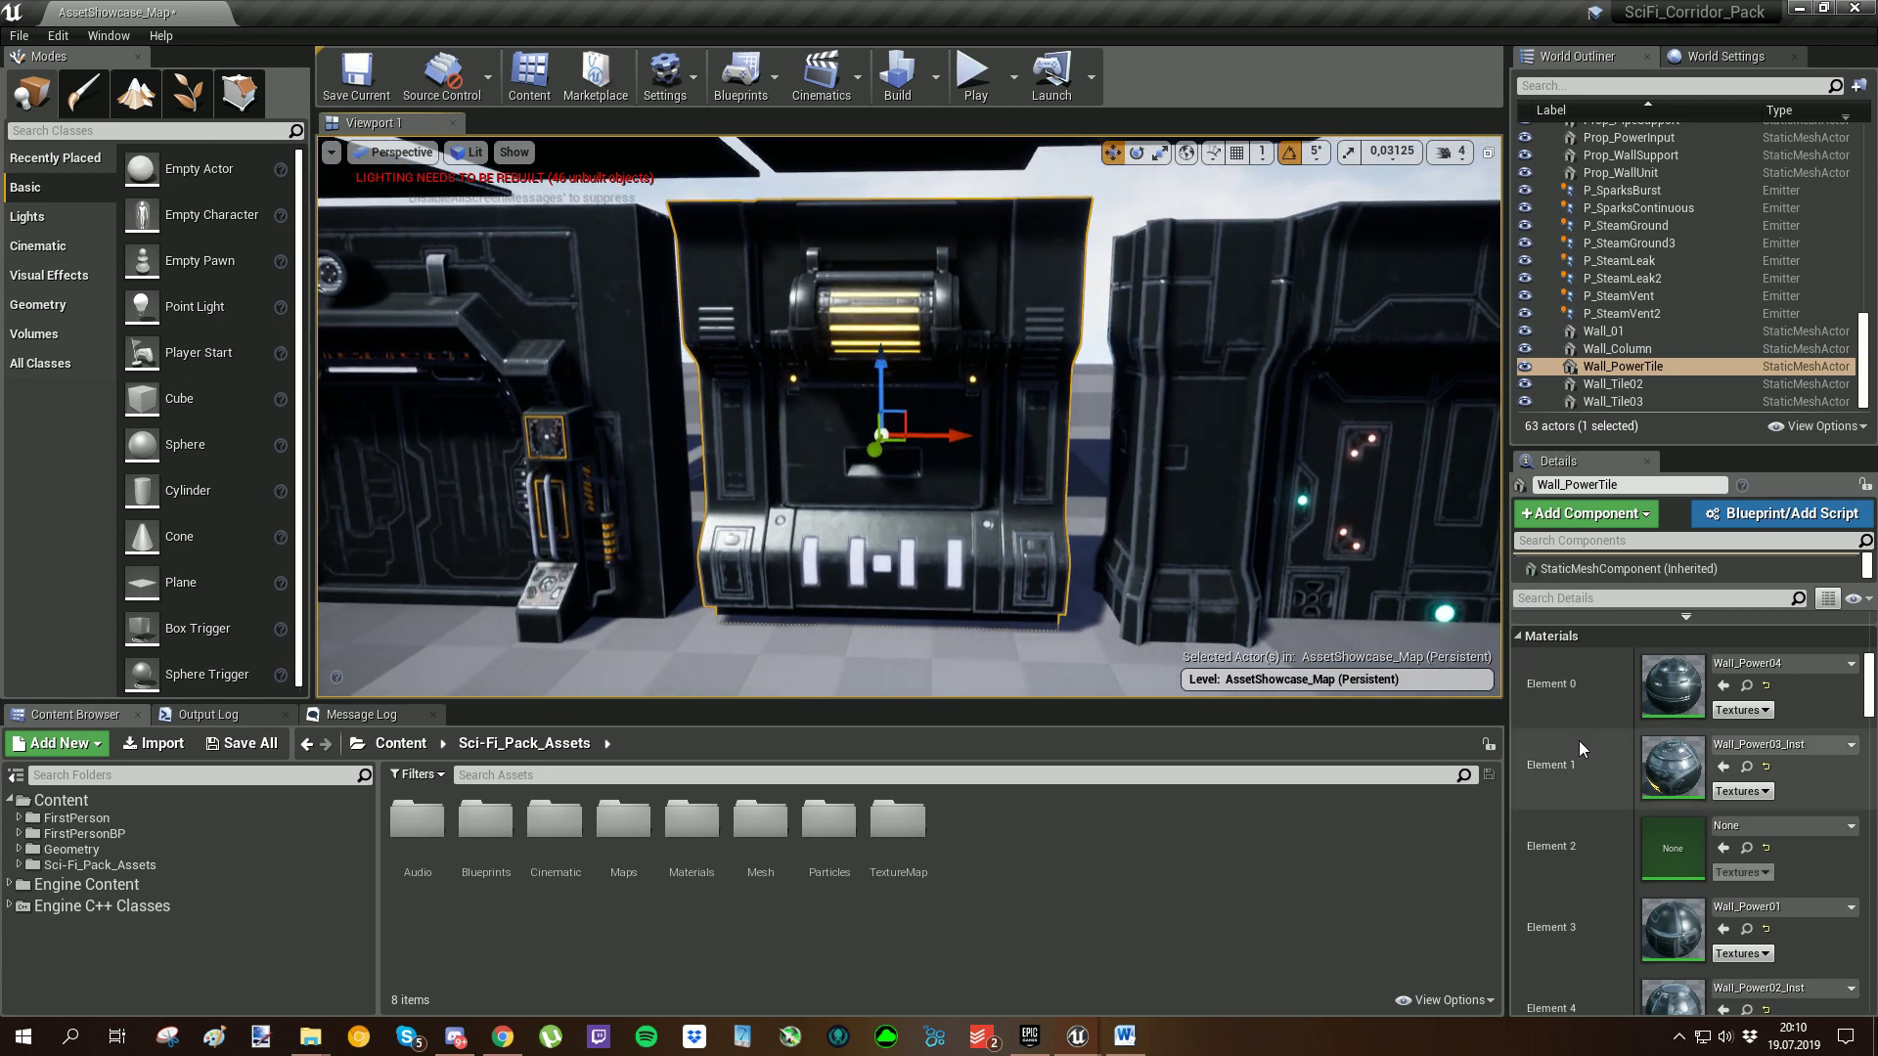
pyautogui.scroll(-2, 1579, 748)
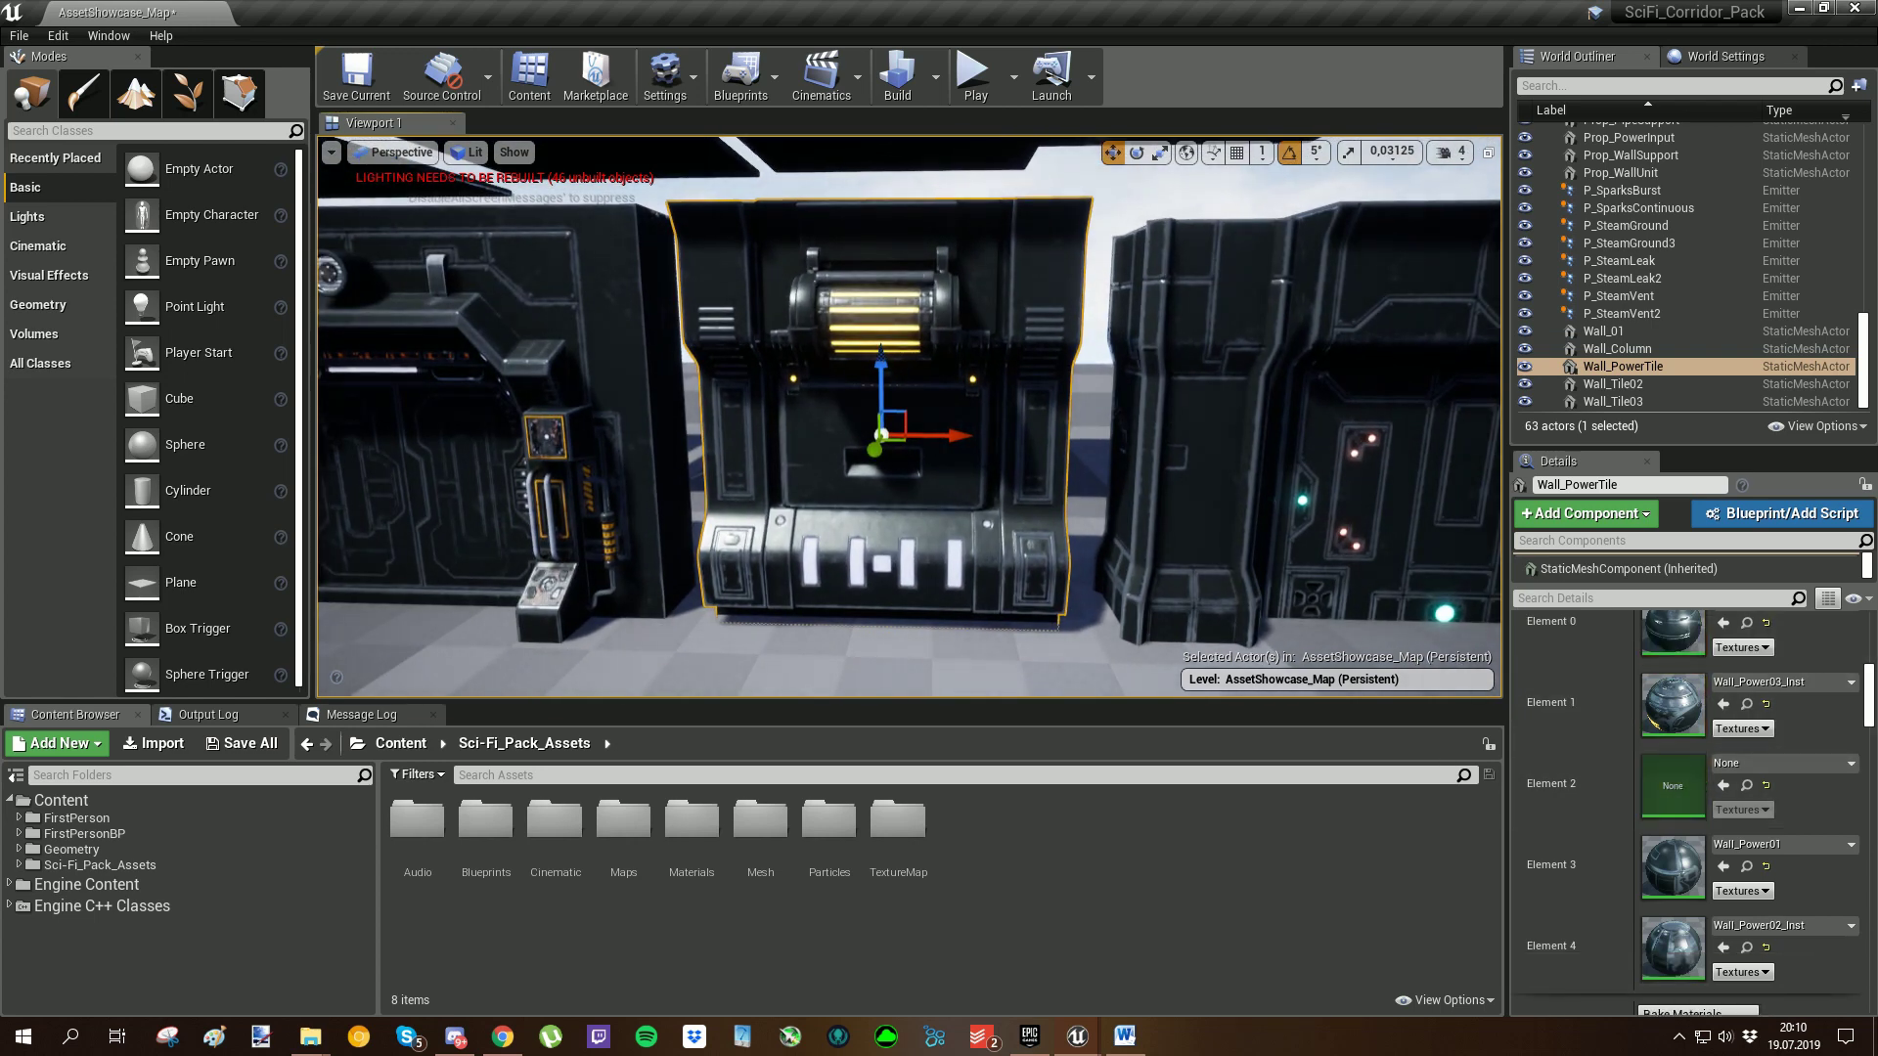
# Step: Open the Wall_Power03_Inst material instance and its parent Wall_Power03, and examine the Emissive Parameters group in the parent's graph
pyautogui.moveTo(1261, 504); pyautogui.dragTo(1235, 490, button='right')
pyautogui.doubleClick(1689, 708)
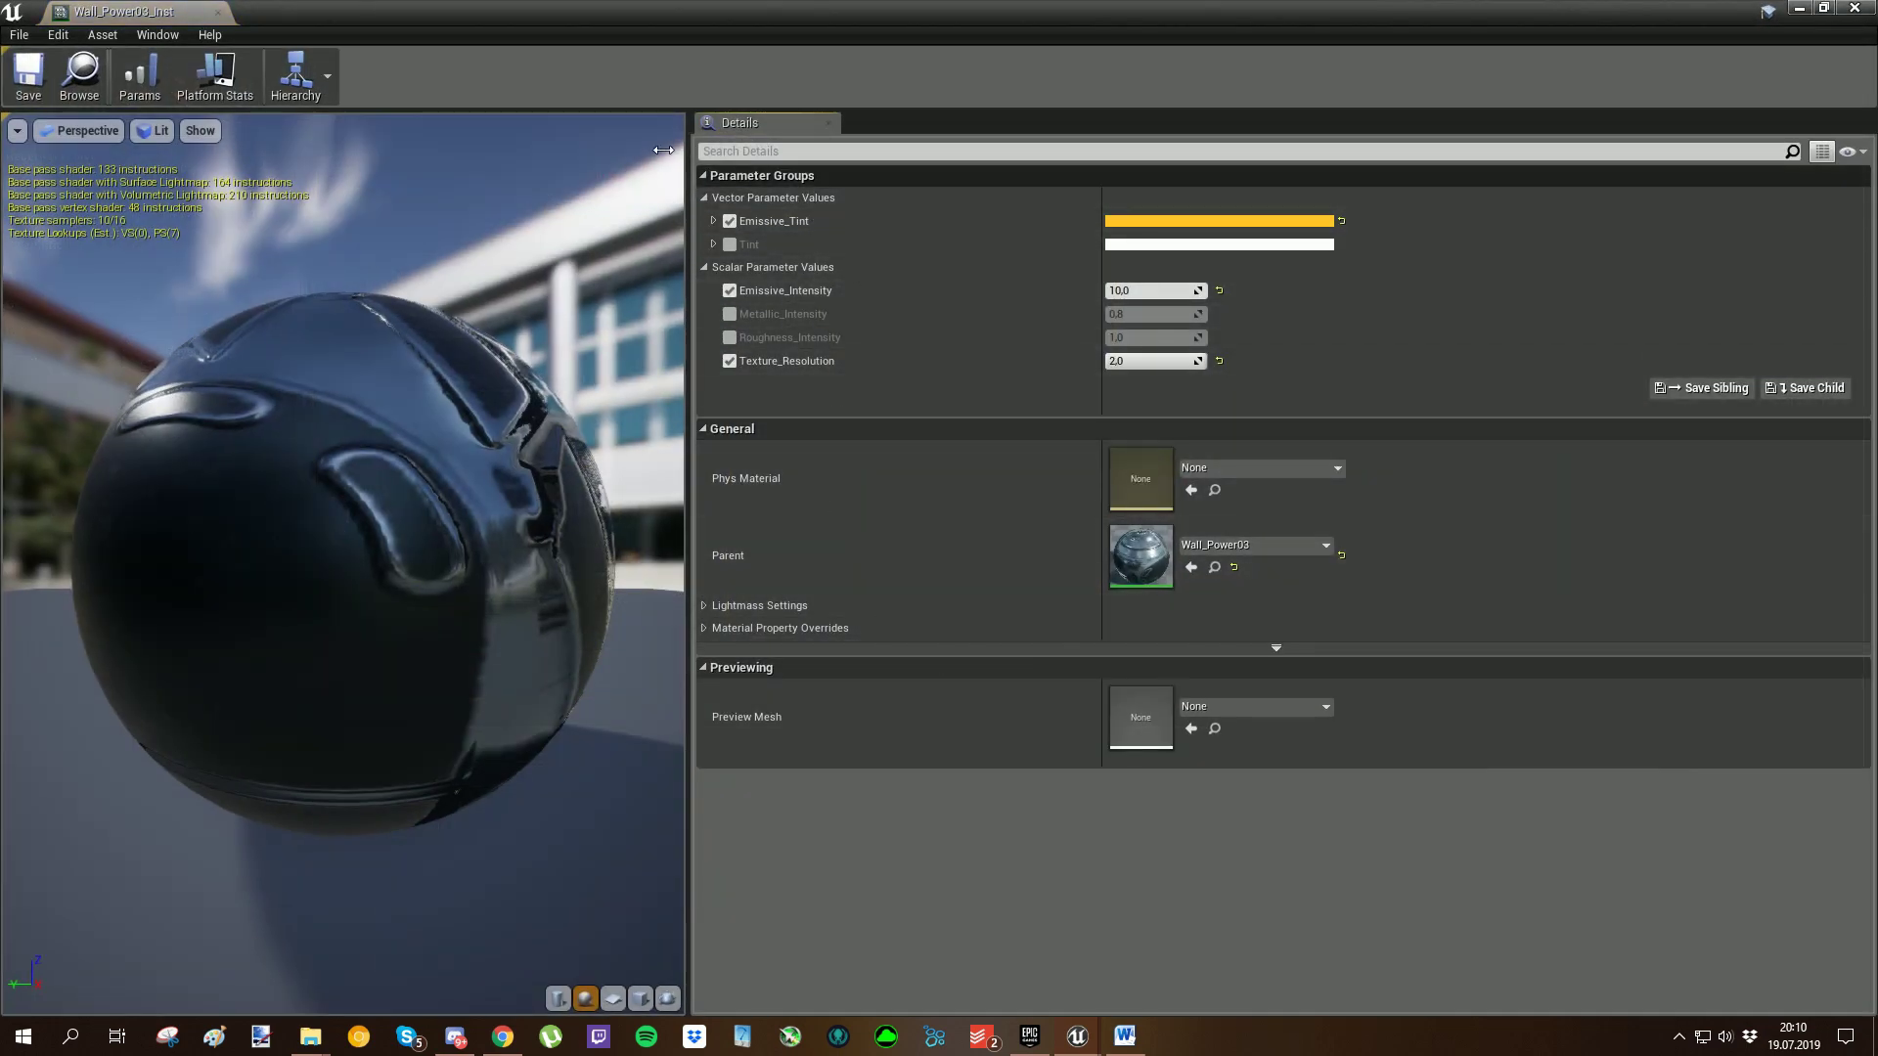
pyautogui.doubleClick(1151, 565)
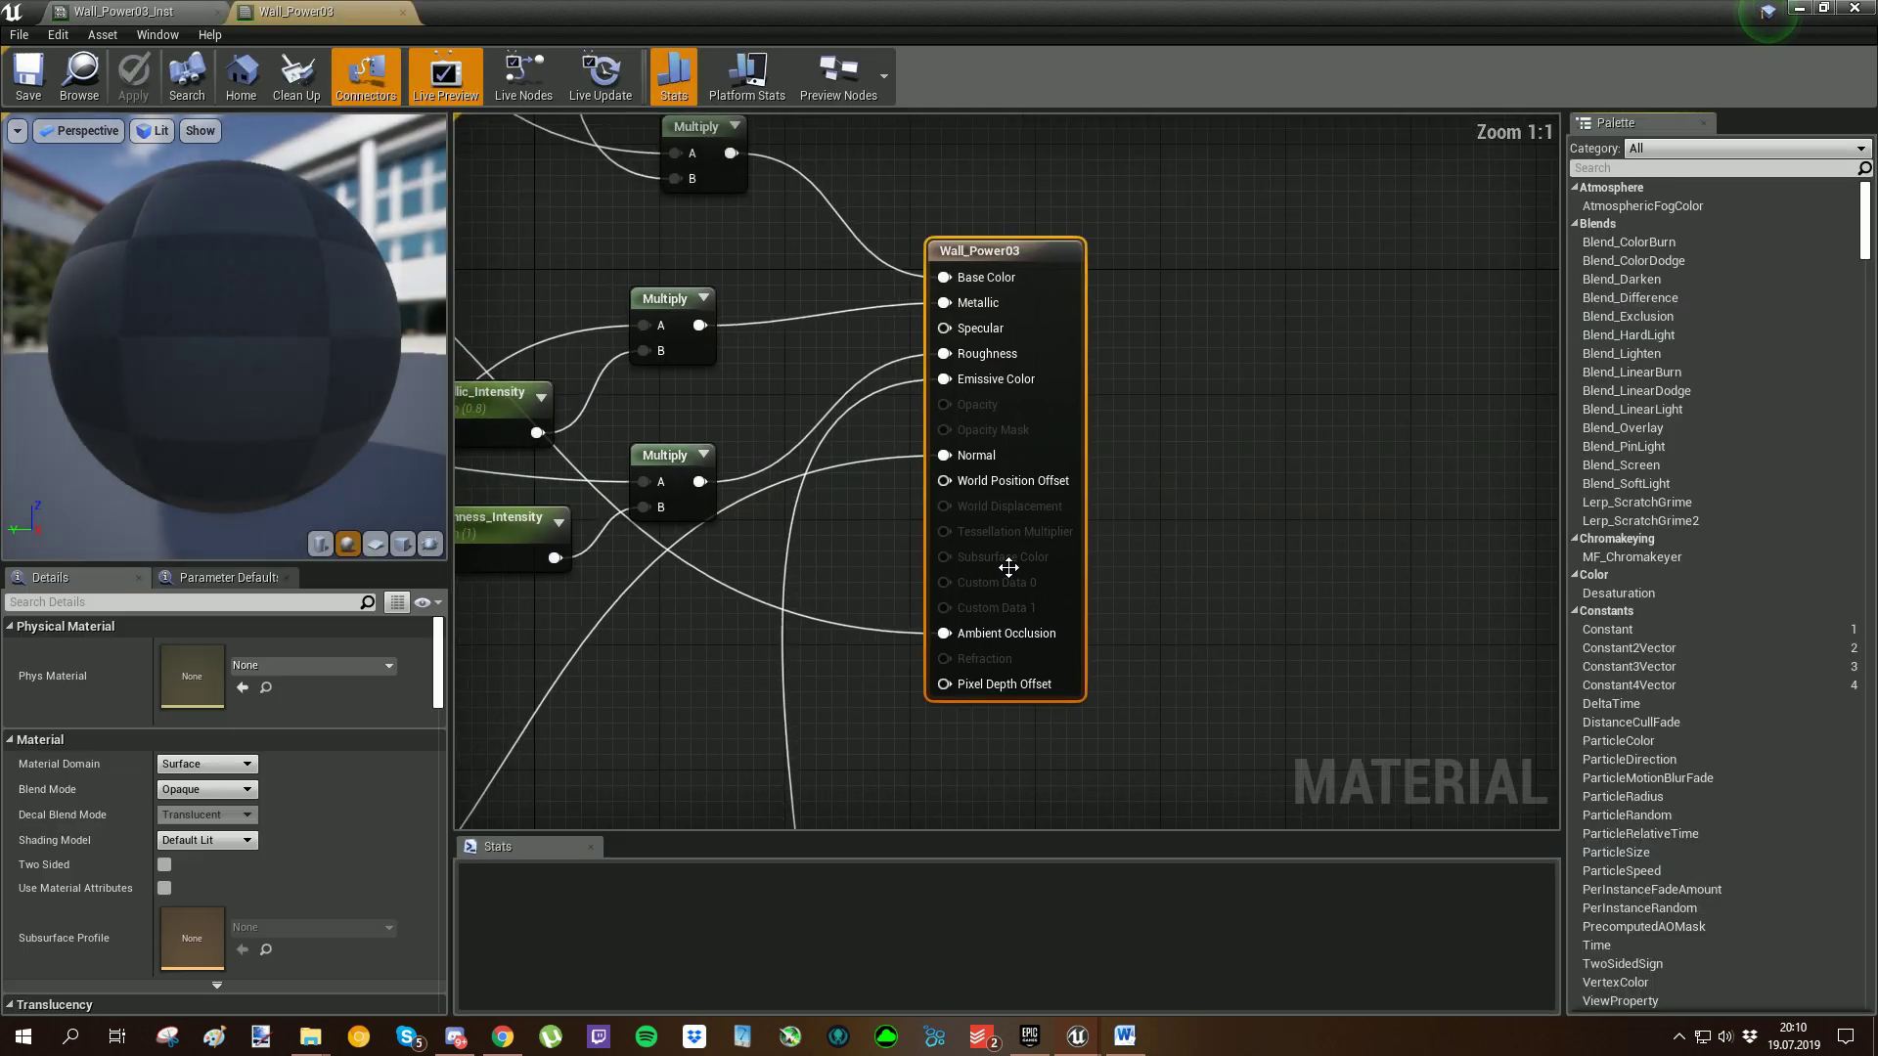
pyautogui.scroll(-6, 945, 559)
pyautogui.moveTo(942, 698); pyautogui.dragTo(1065, 336, button='right')
pyautogui.scroll(3, 874, 546)
pyautogui.moveTo(875, 553); pyautogui.dragTo(871, 521, button='right')
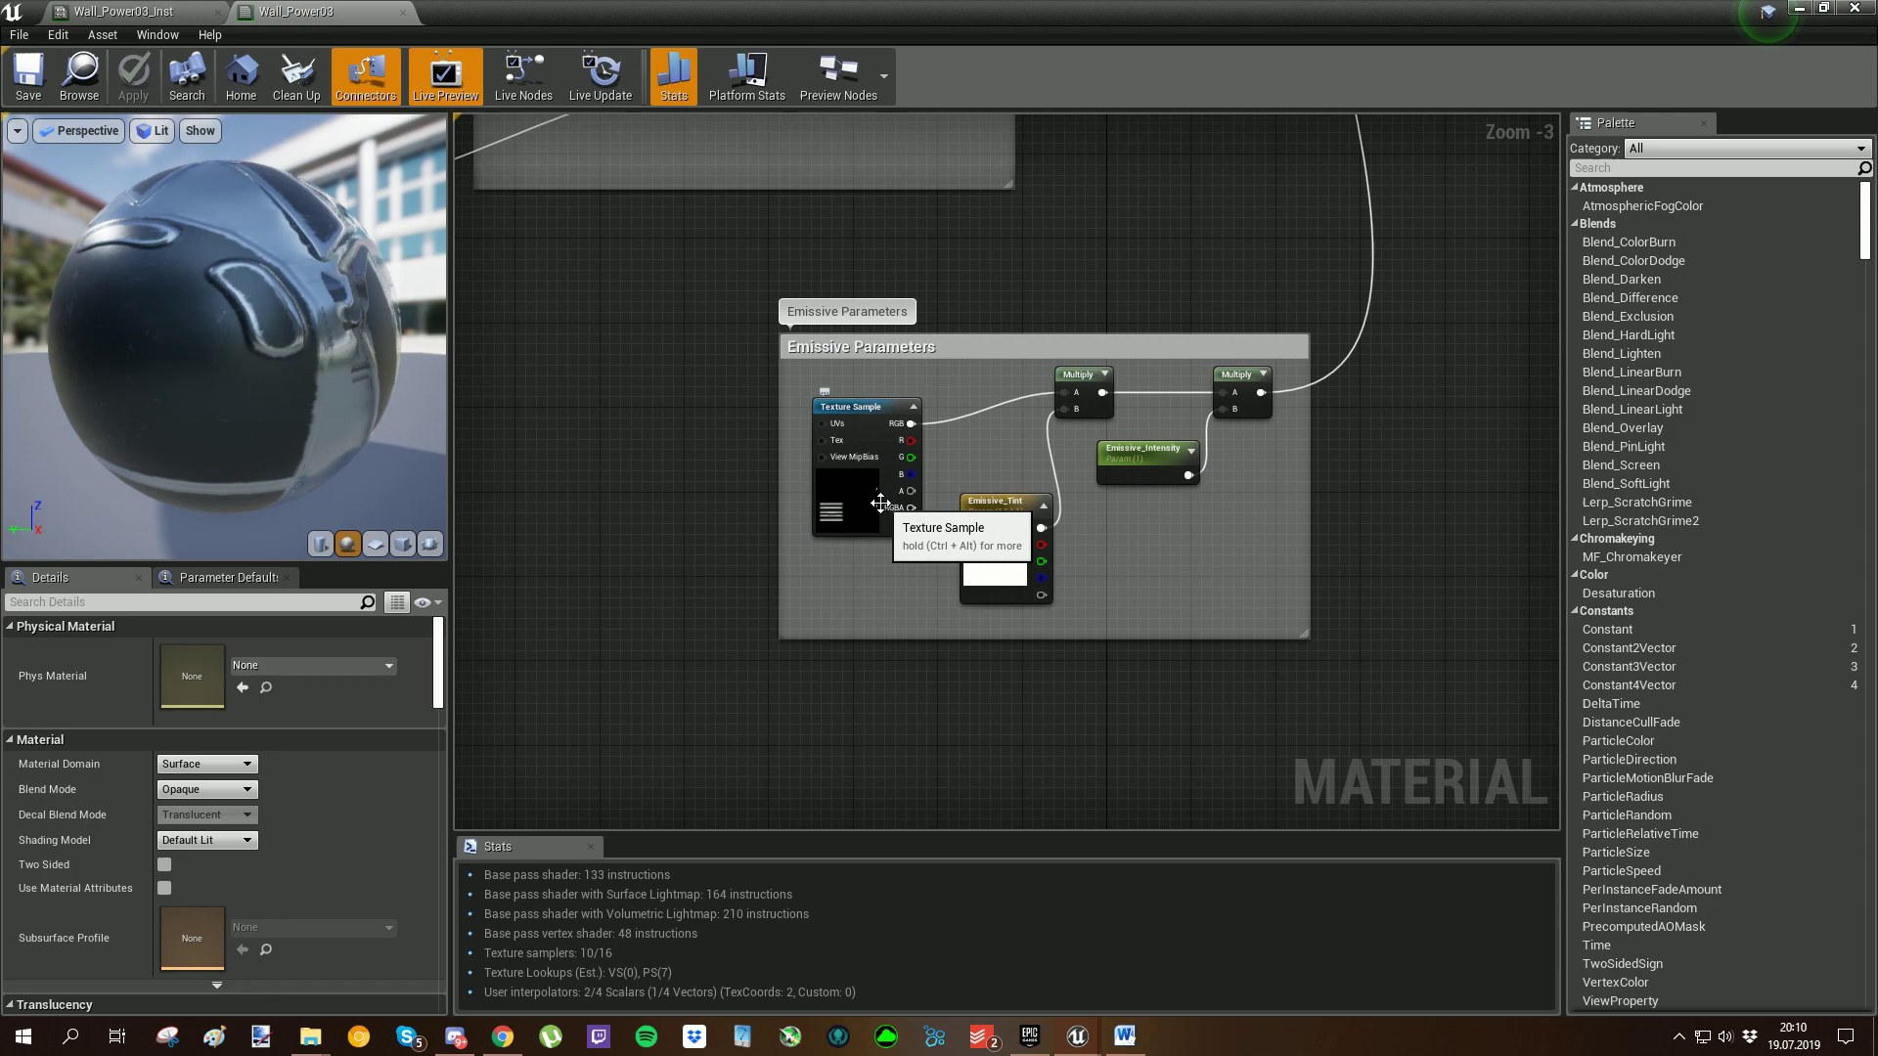
pyautogui.scroll(-3, 839, 550)
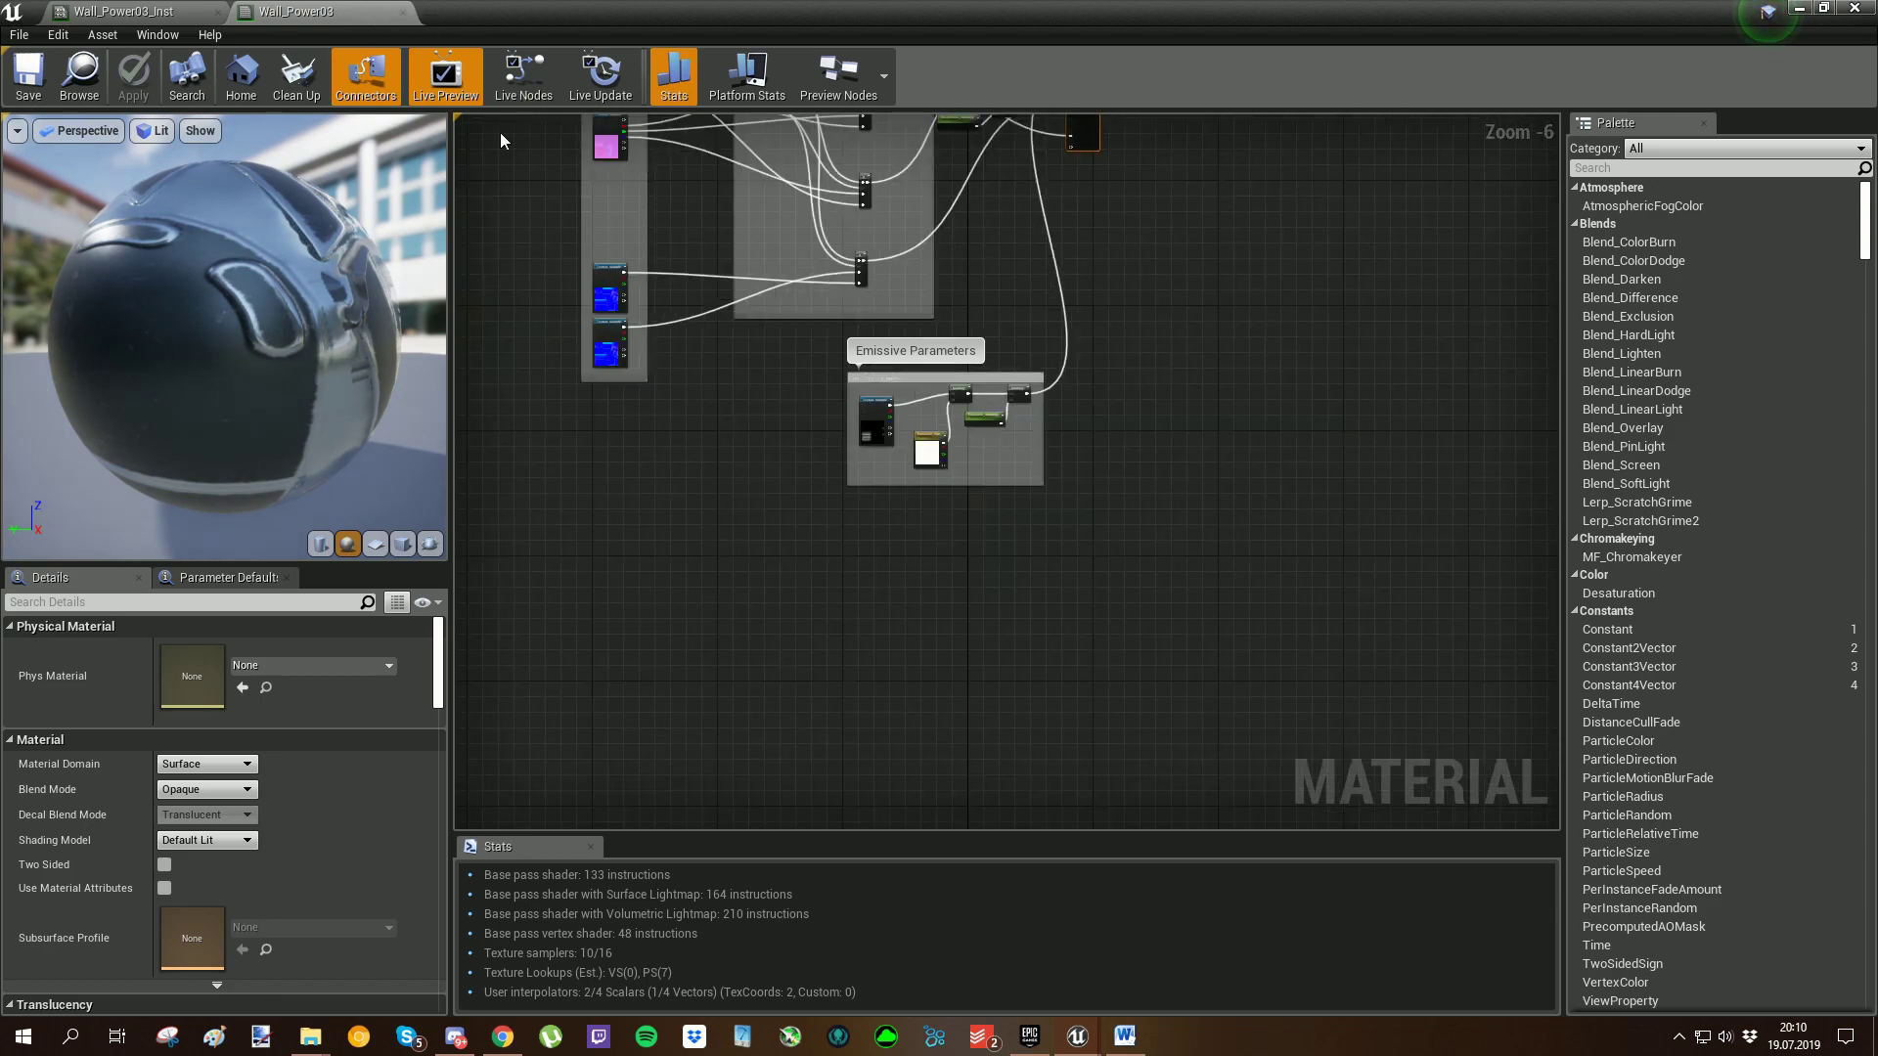
pyautogui.scroll(2, 966, 479)
pyautogui.scroll(-3, 1017, 518)
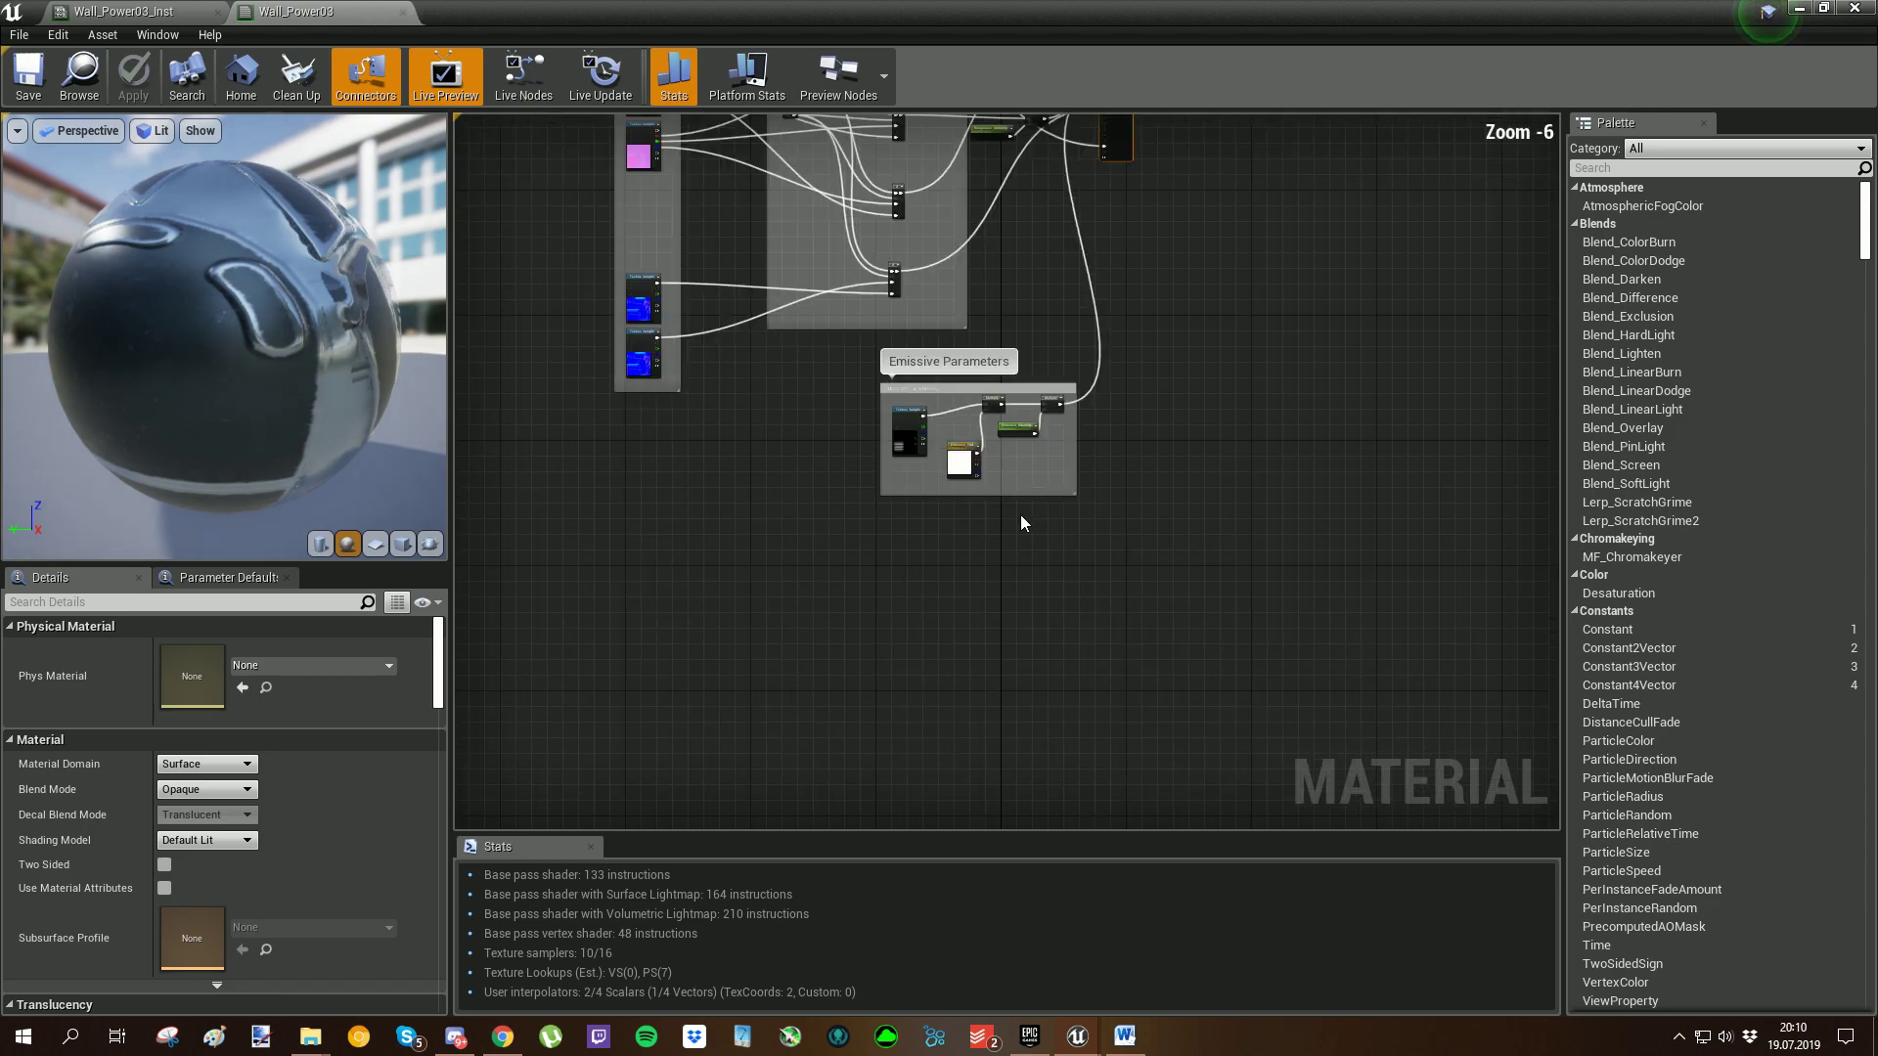
# Step: Close the Wall_Power03 material and its instance, and review the whole layout of meshes in the showcase level
pyautogui.middleClick(276, 8)
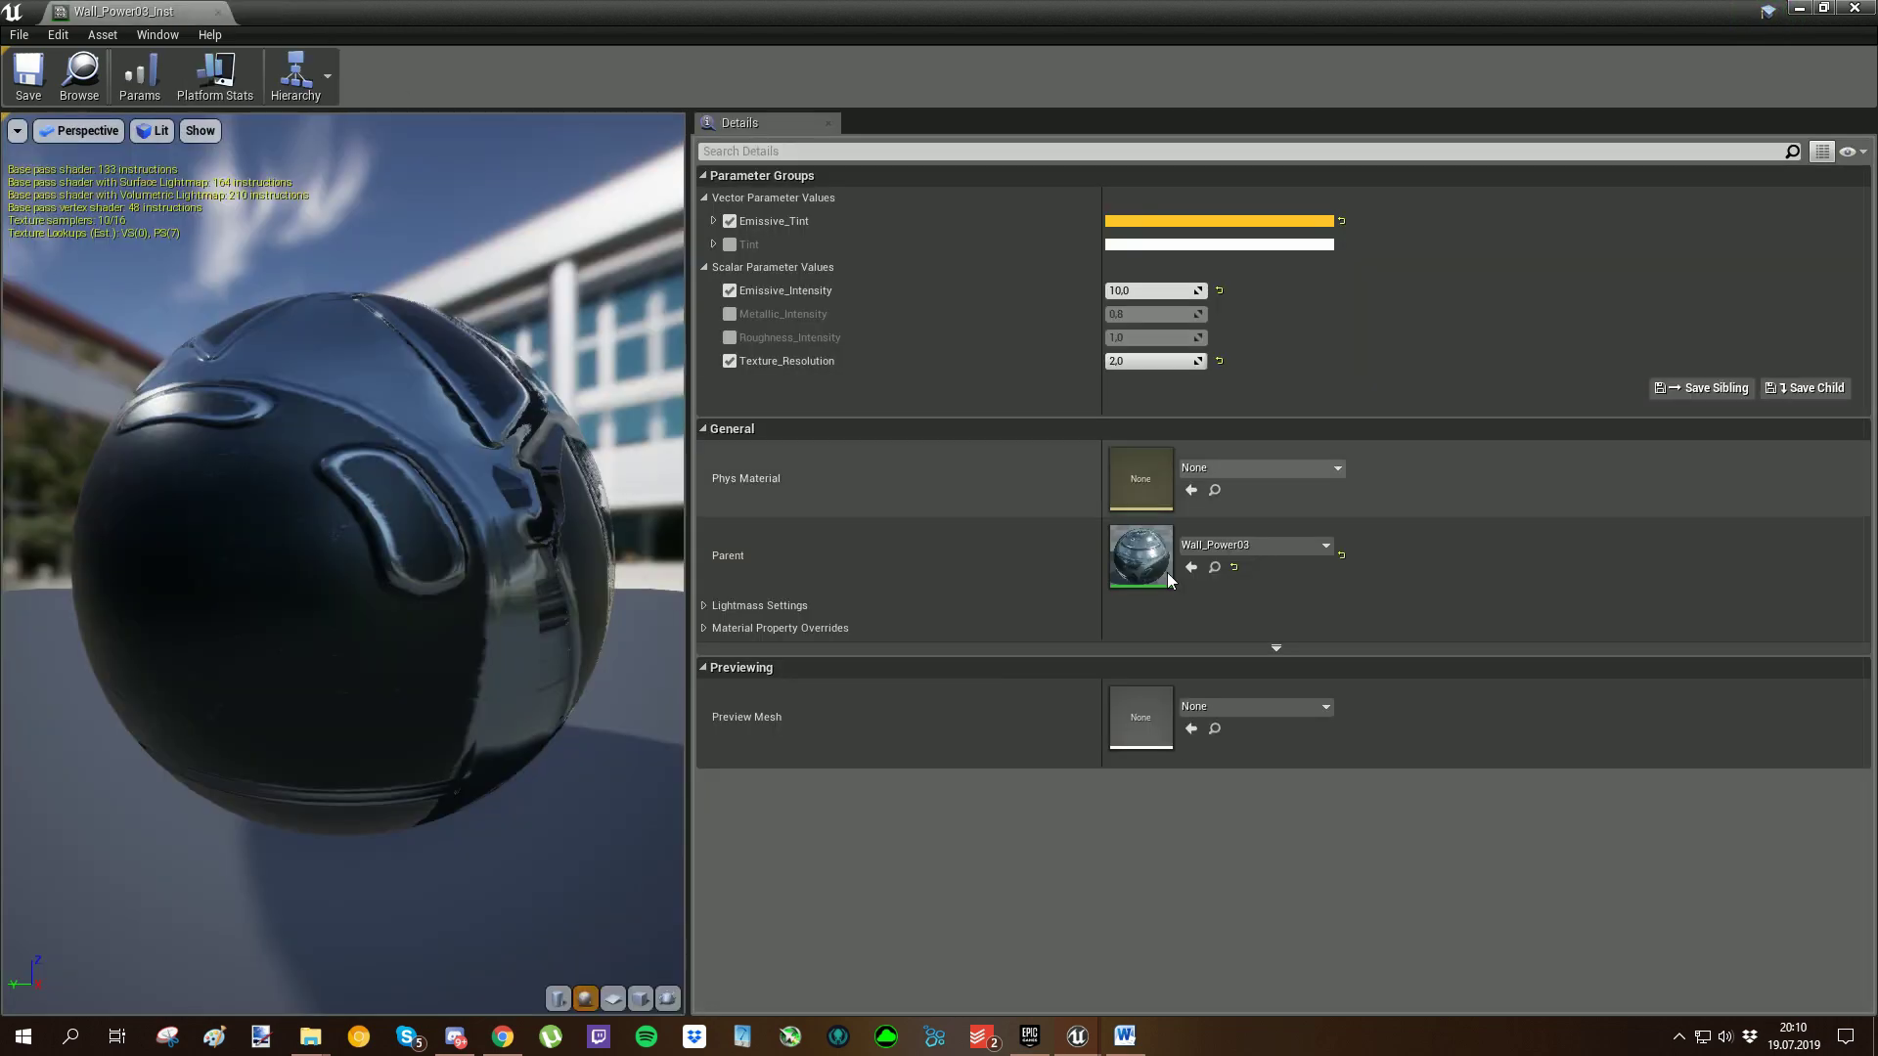
pyautogui.middleClick(168, 11)
pyautogui.moveTo(1409, 453)
pyautogui.mouseDown(button='right')
pyautogui.moveTo(1467, 453)
pyautogui.moveTo(1426, 442)
pyautogui.mouseUp(button='right')
pyautogui.press('s')
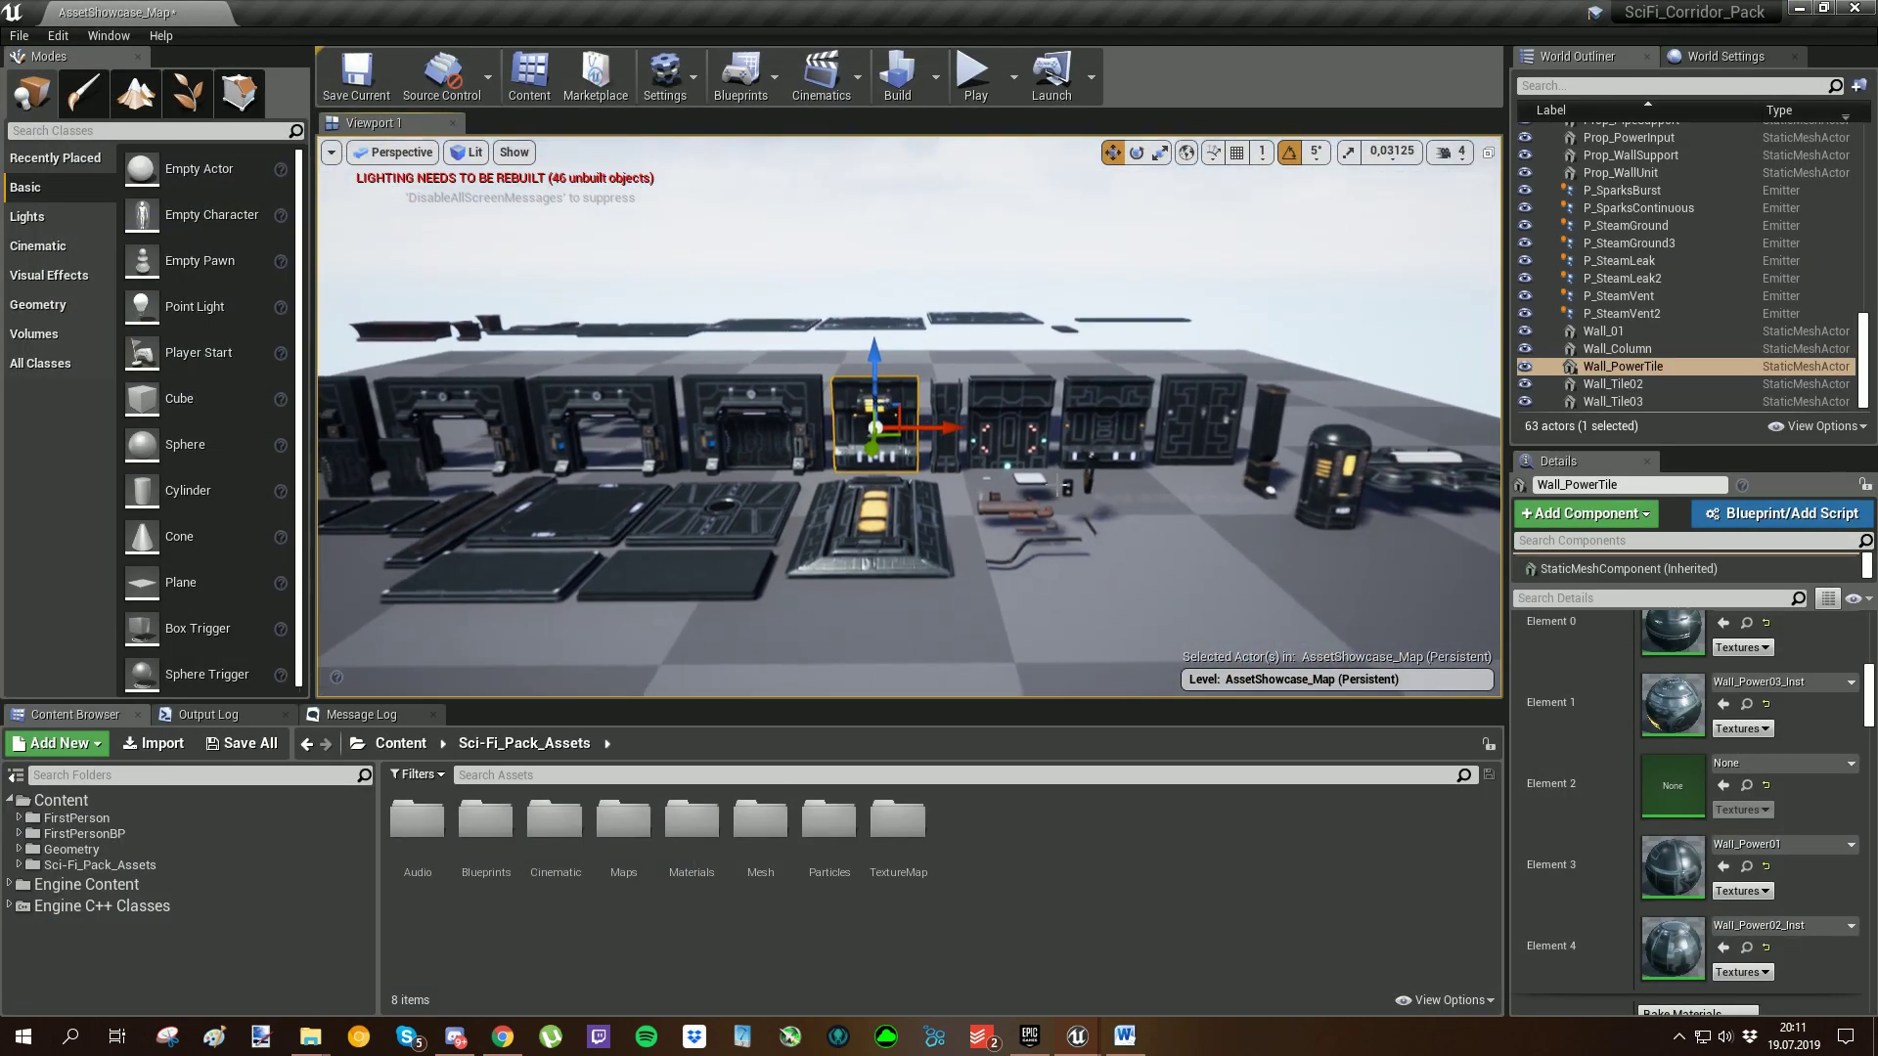
pyautogui.click(1037, 291)
pyautogui.moveTo(1036, 292); pyautogui.dragTo(994, 428, button='right')
pyautogui.press('e')
pyautogui.moveTo(1219, 348); pyautogui.dragTo(1219, 347, button='right')
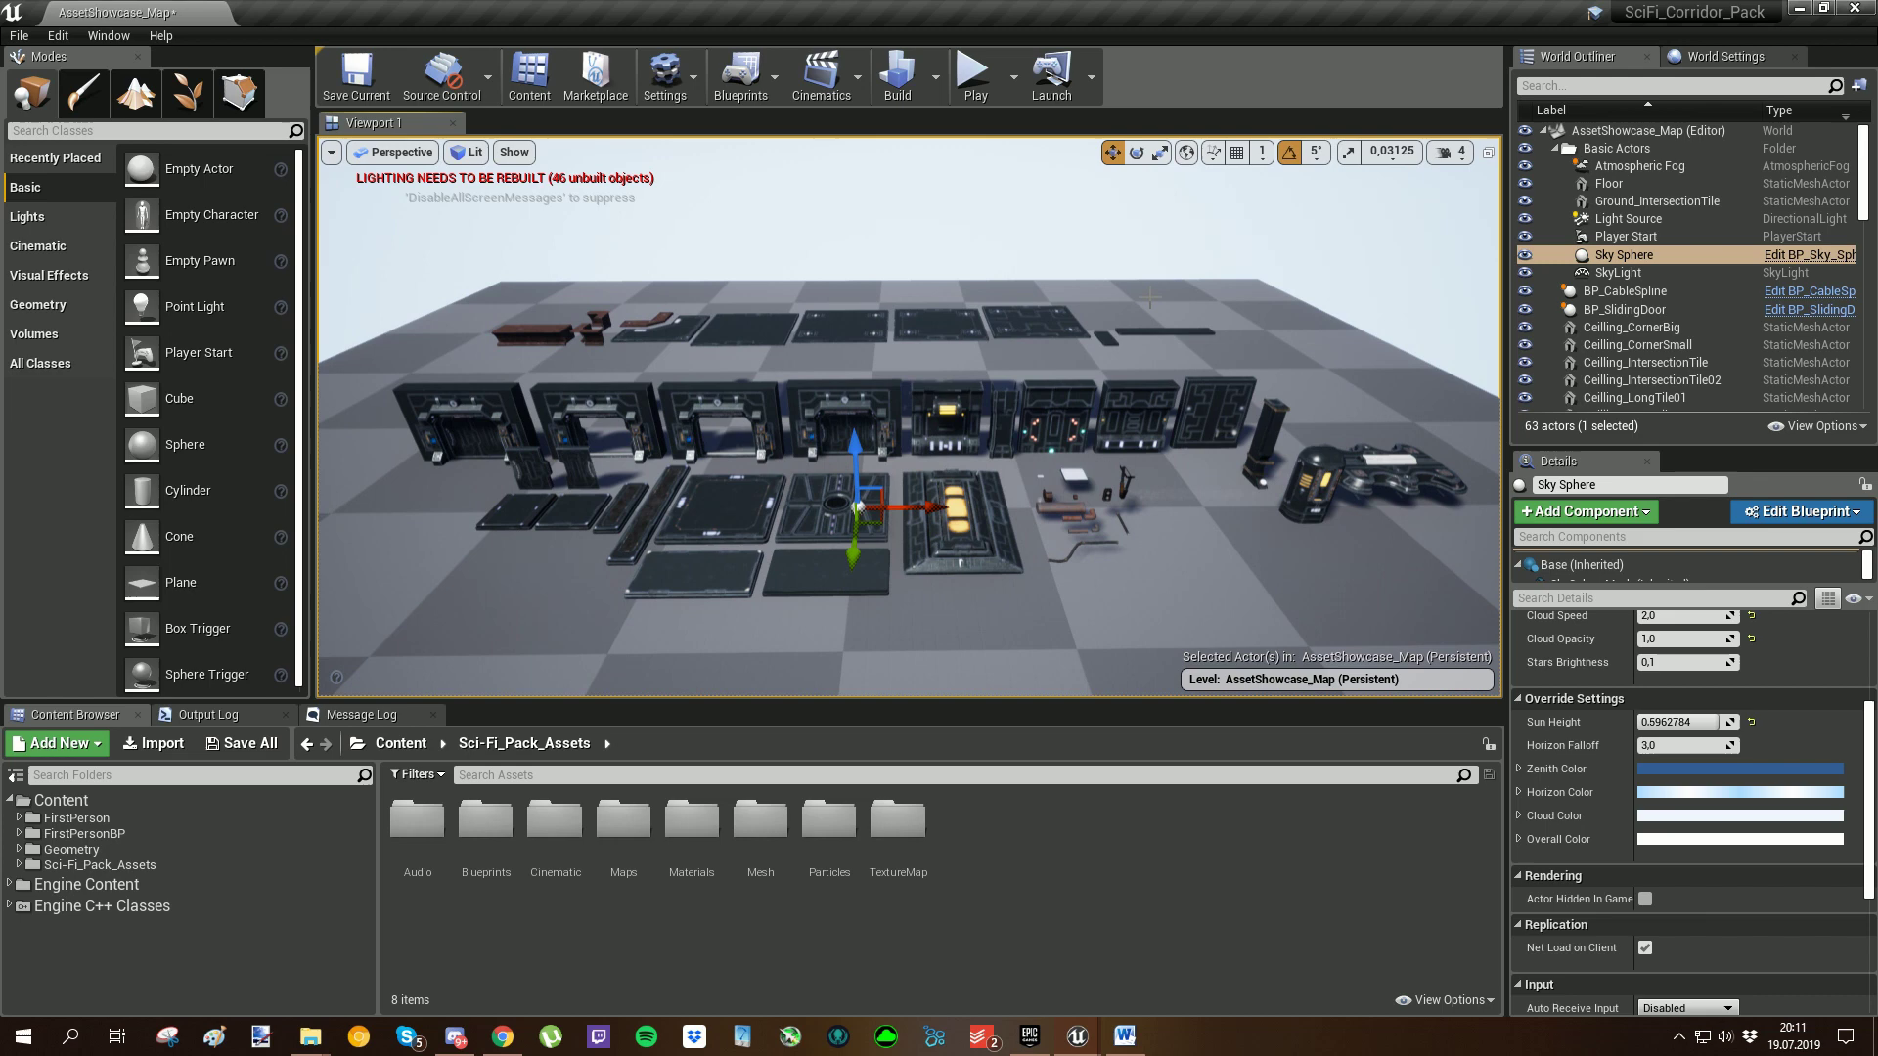
pyautogui.press('q')
pyautogui.moveTo(1101, 511)
pyautogui.mouseDown(button='right')
pyautogui.moveTo(1125, 545)
pyautogui.moveTo(1100, 511)
pyautogui.mouseUp(button='right')
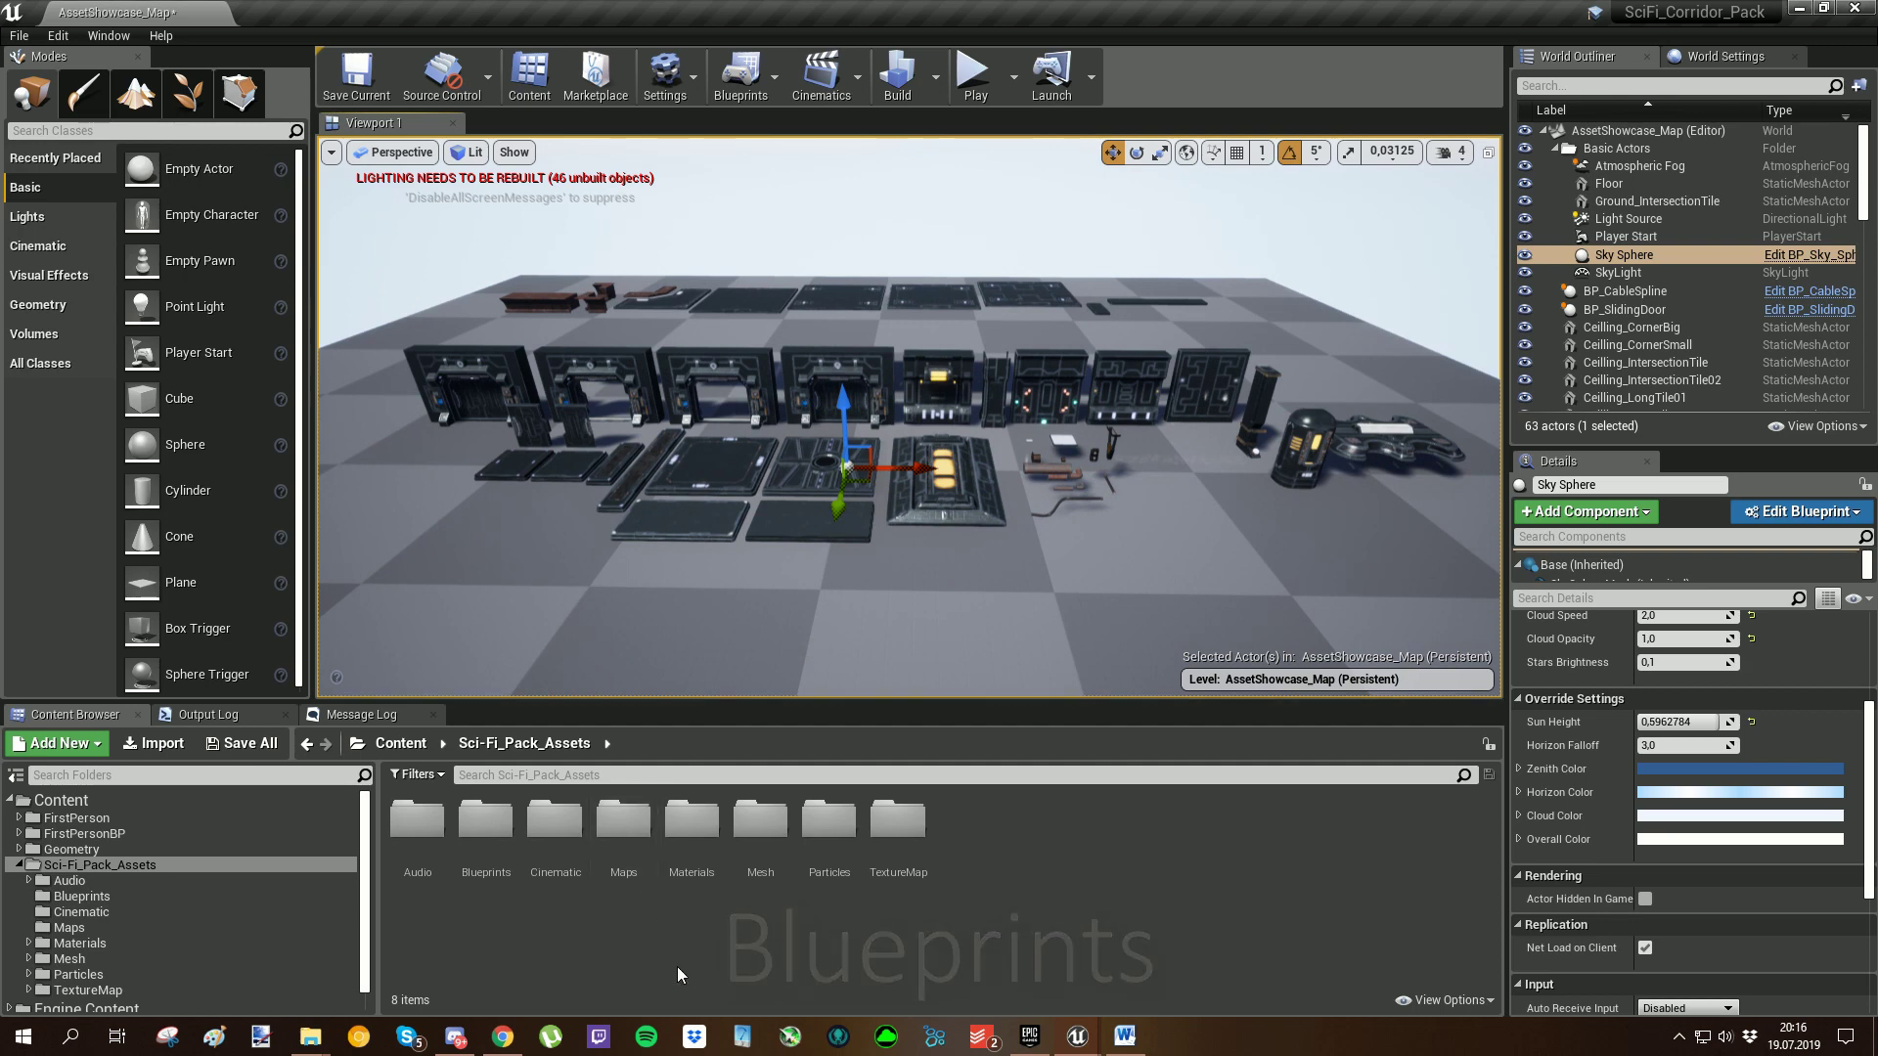
# Step: Place the BP_SlidingDoor blueprint from the Blueprints folder on open floor in front of the showcased meshes
pyautogui.doubleClick(487, 843)
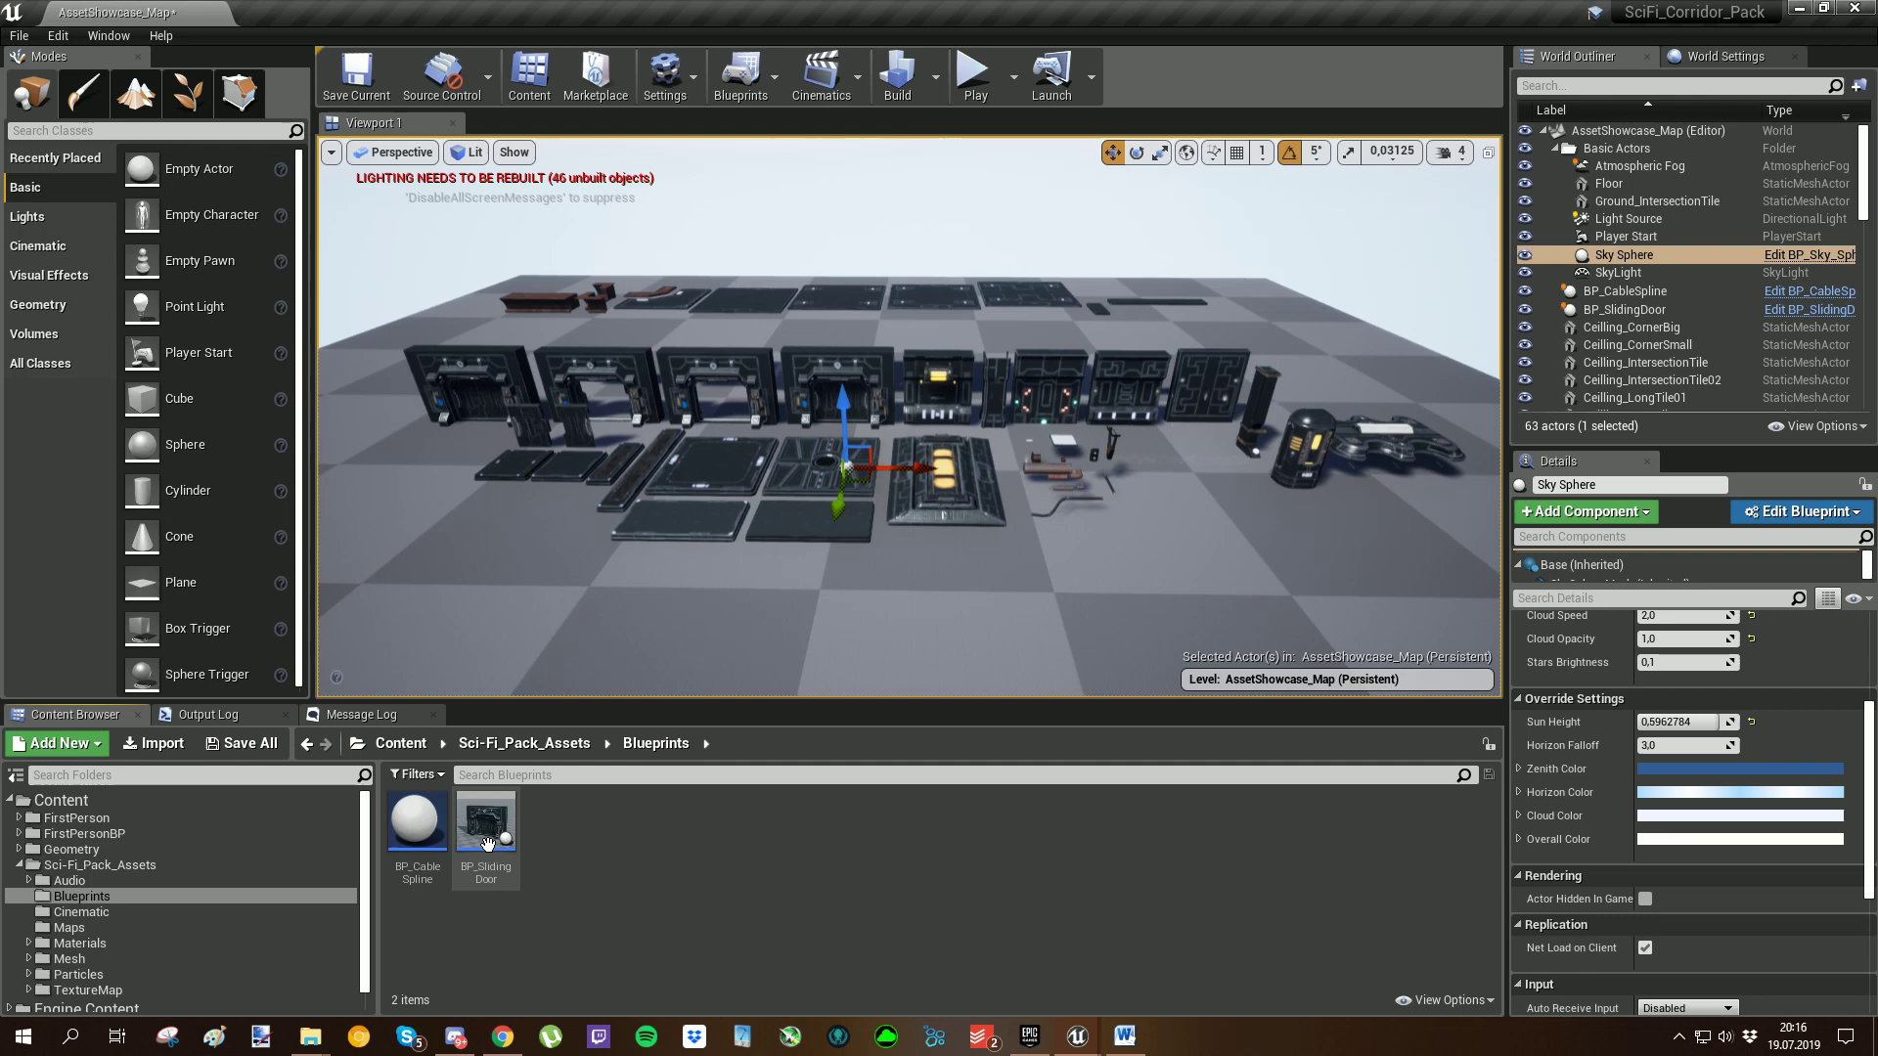
pyautogui.moveTo(923, 609); pyautogui.dragTo(923, 608, button='right')
pyautogui.moveTo(923, 518); pyautogui.dragTo(923, 507)
pyautogui.moveTo(497, 834); pyautogui.dragTo(919, 342)
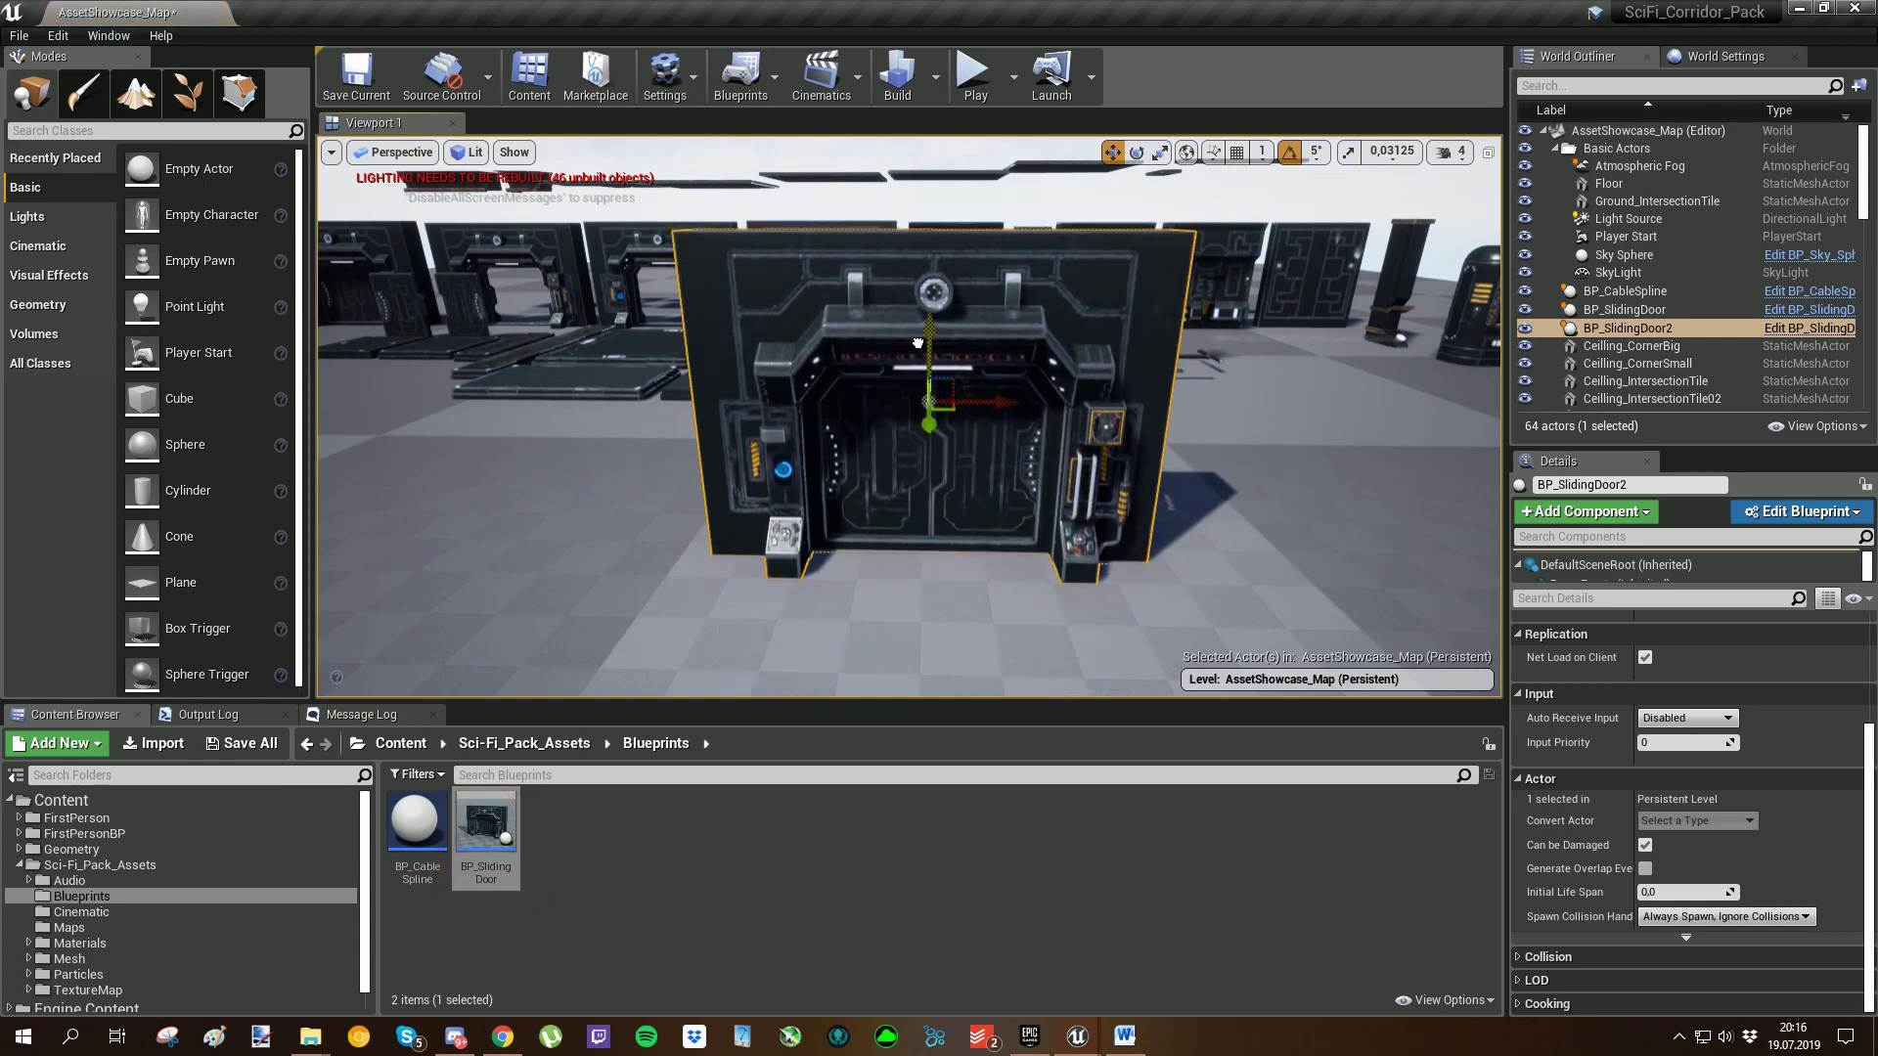
# Step: Play the level in the viewport, walk up to the newly placed sliding door to test its opening, and end the play session
pyautogui.moveTo(917, 344); pyautogui.dragTo(920, 391, button='right')
pyautogui.press('w')
pyautogui.scroll(-3, 787, 387)
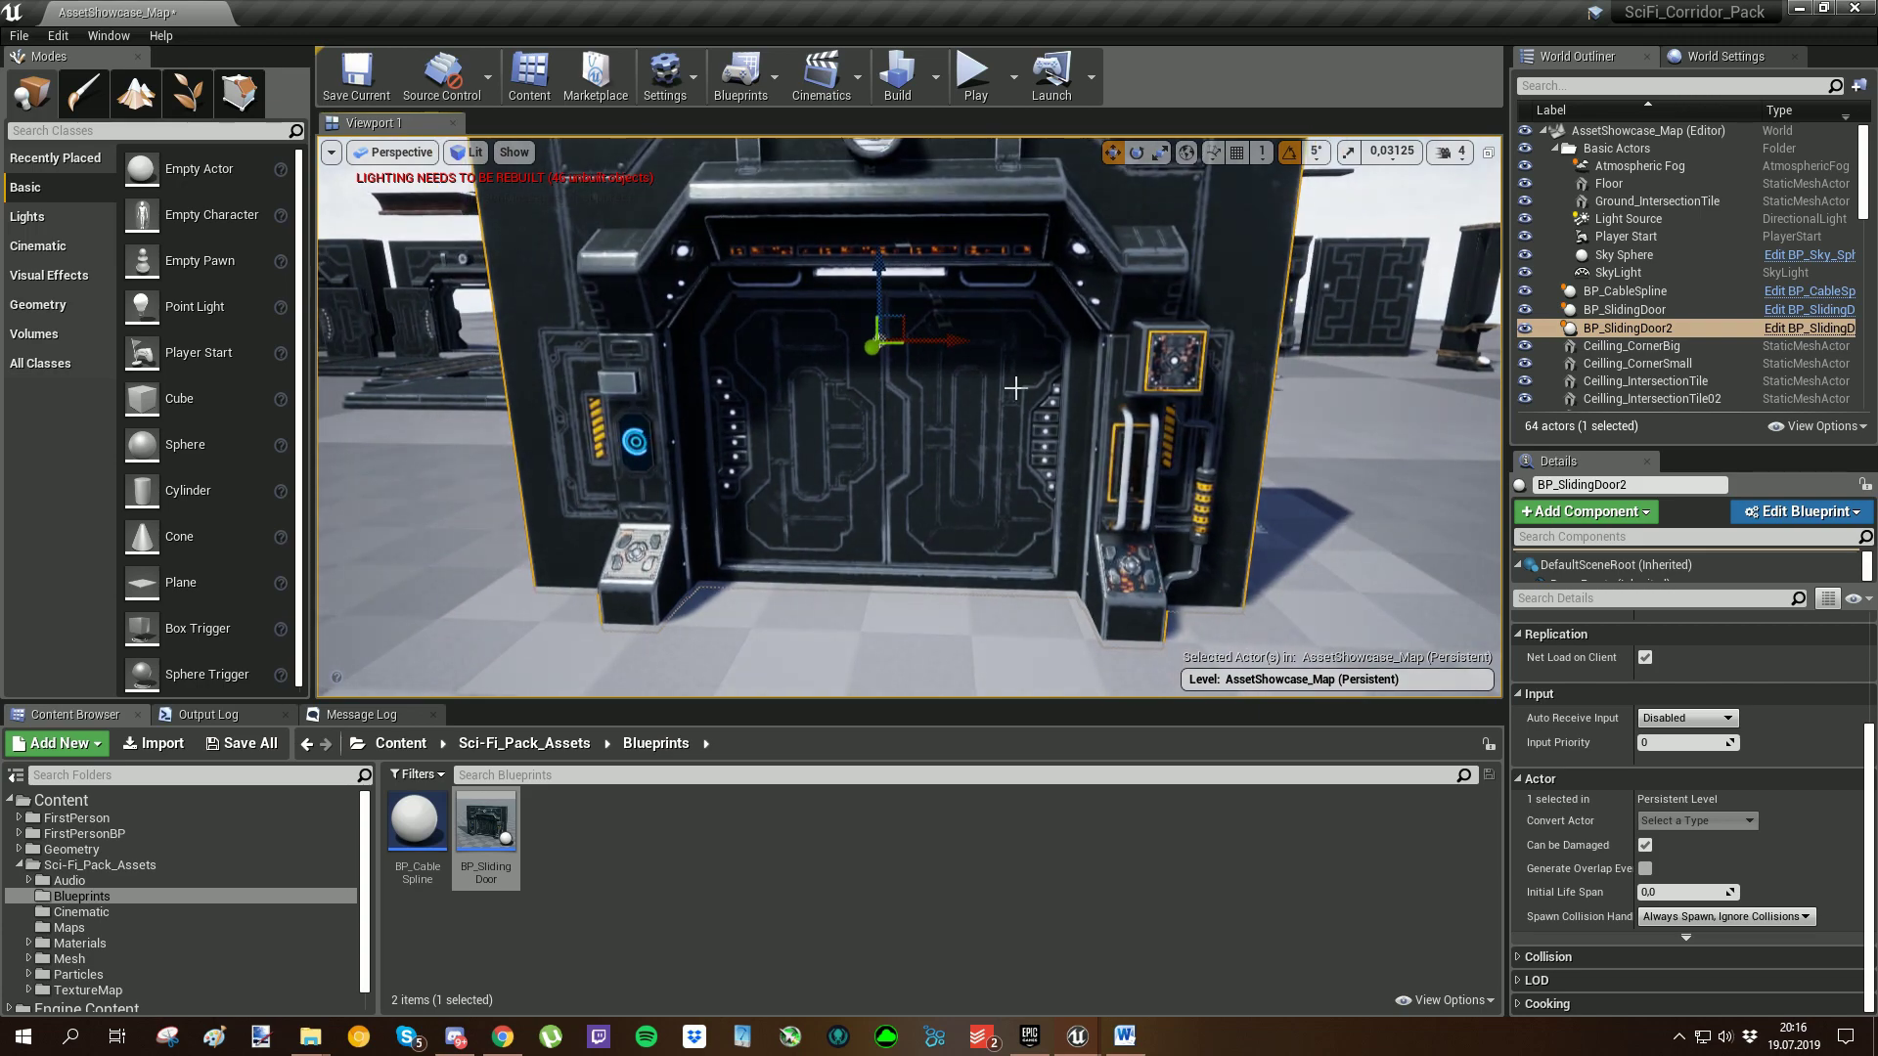
pyautogui.keyDown('alt'); pyautogui.moveTo(987, 453); pyautogui.dragTo(780, 411); pyautogui.keyUp('alt')
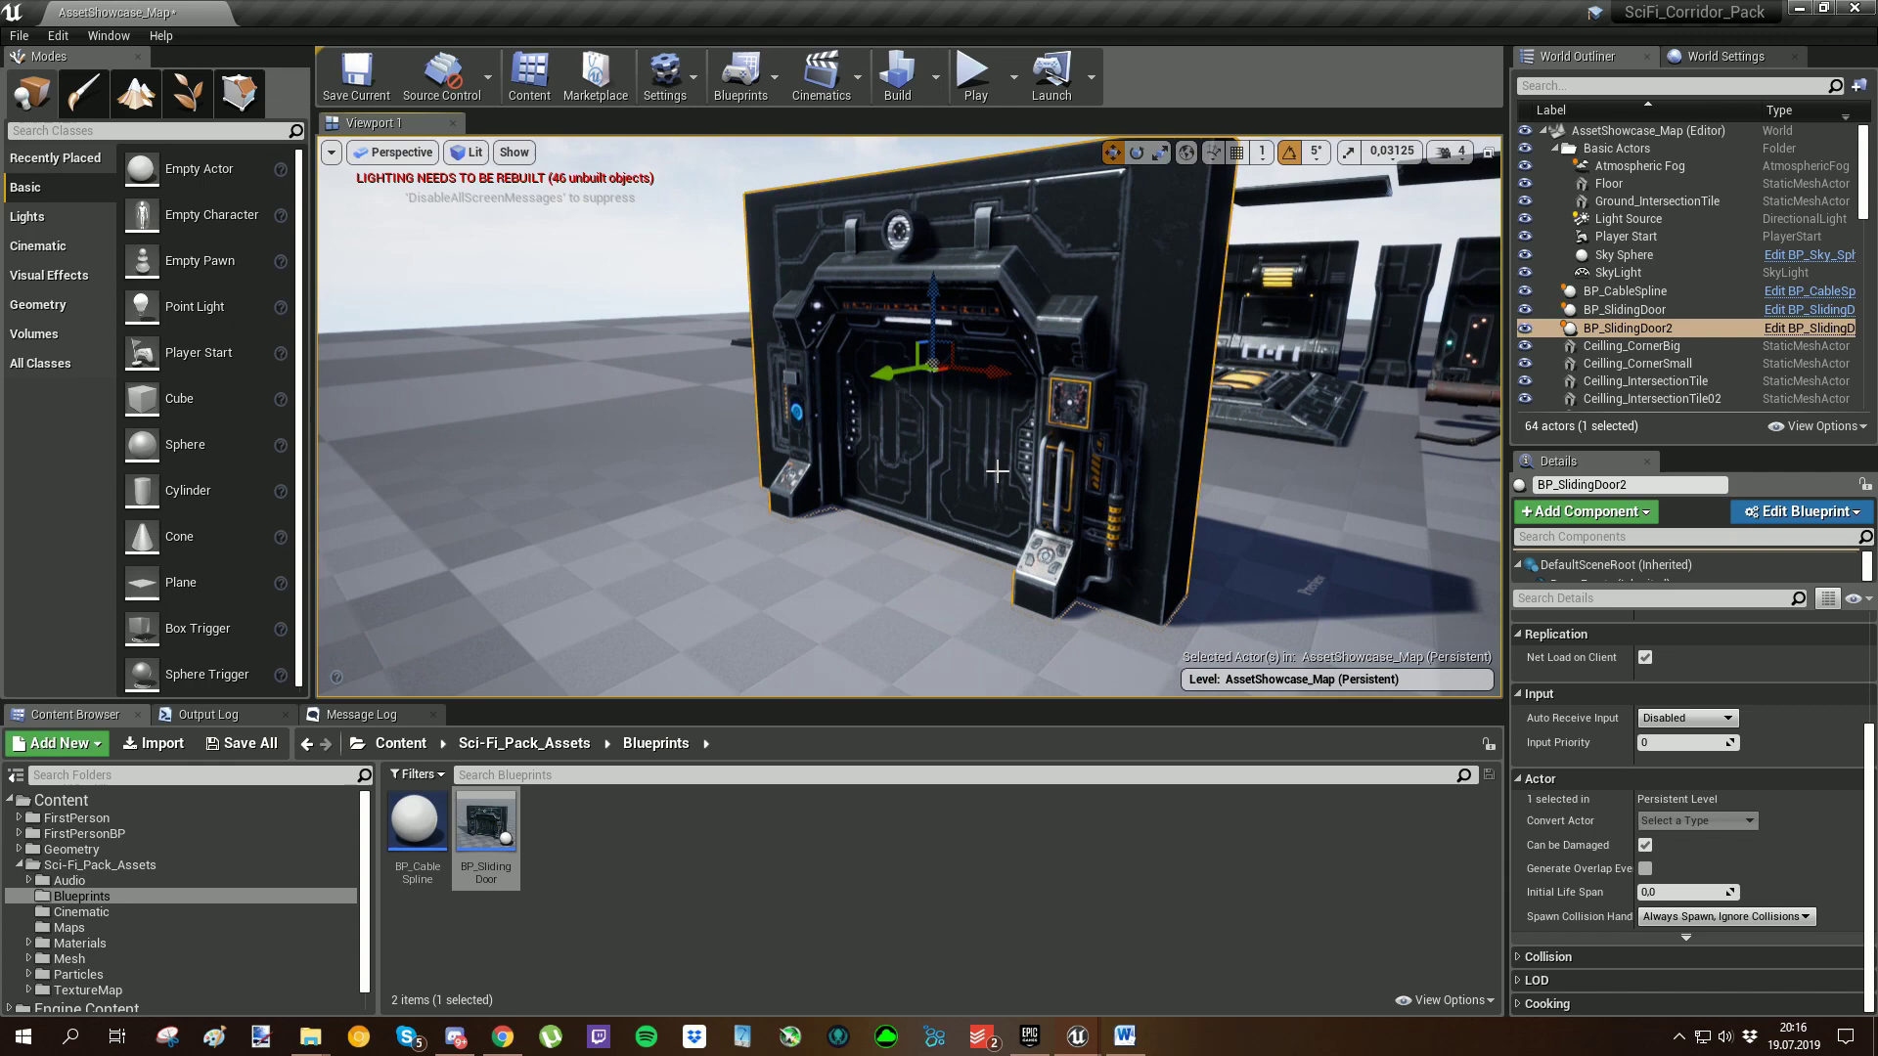
pyautogui.keyDown('alt'); pyautogui.moveTo(811, 245); pyautogui.dragTo(959, 222); pyautogui.keyUp('alt')
pyautogui.scroll(3, 948, 340)
pyautogui.click(972, 98)
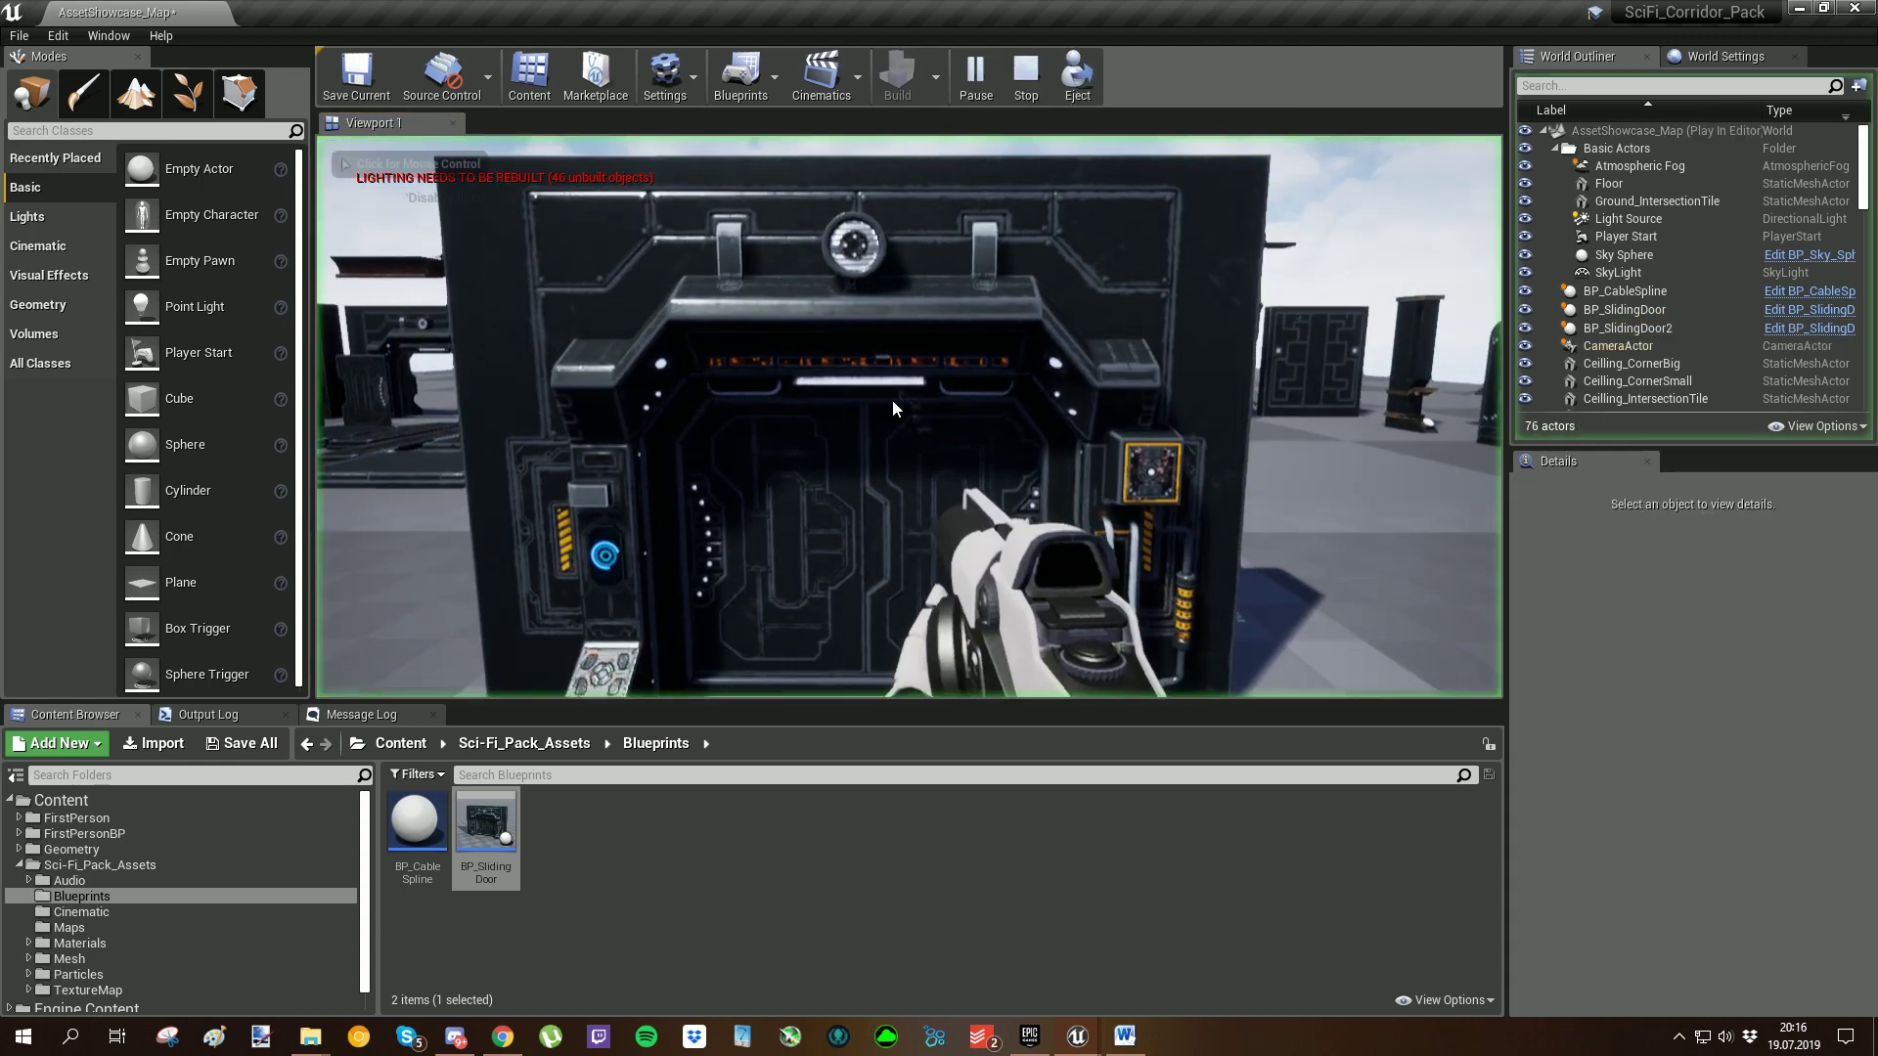
pyautogui.press('w')
pyautogui.press('w')
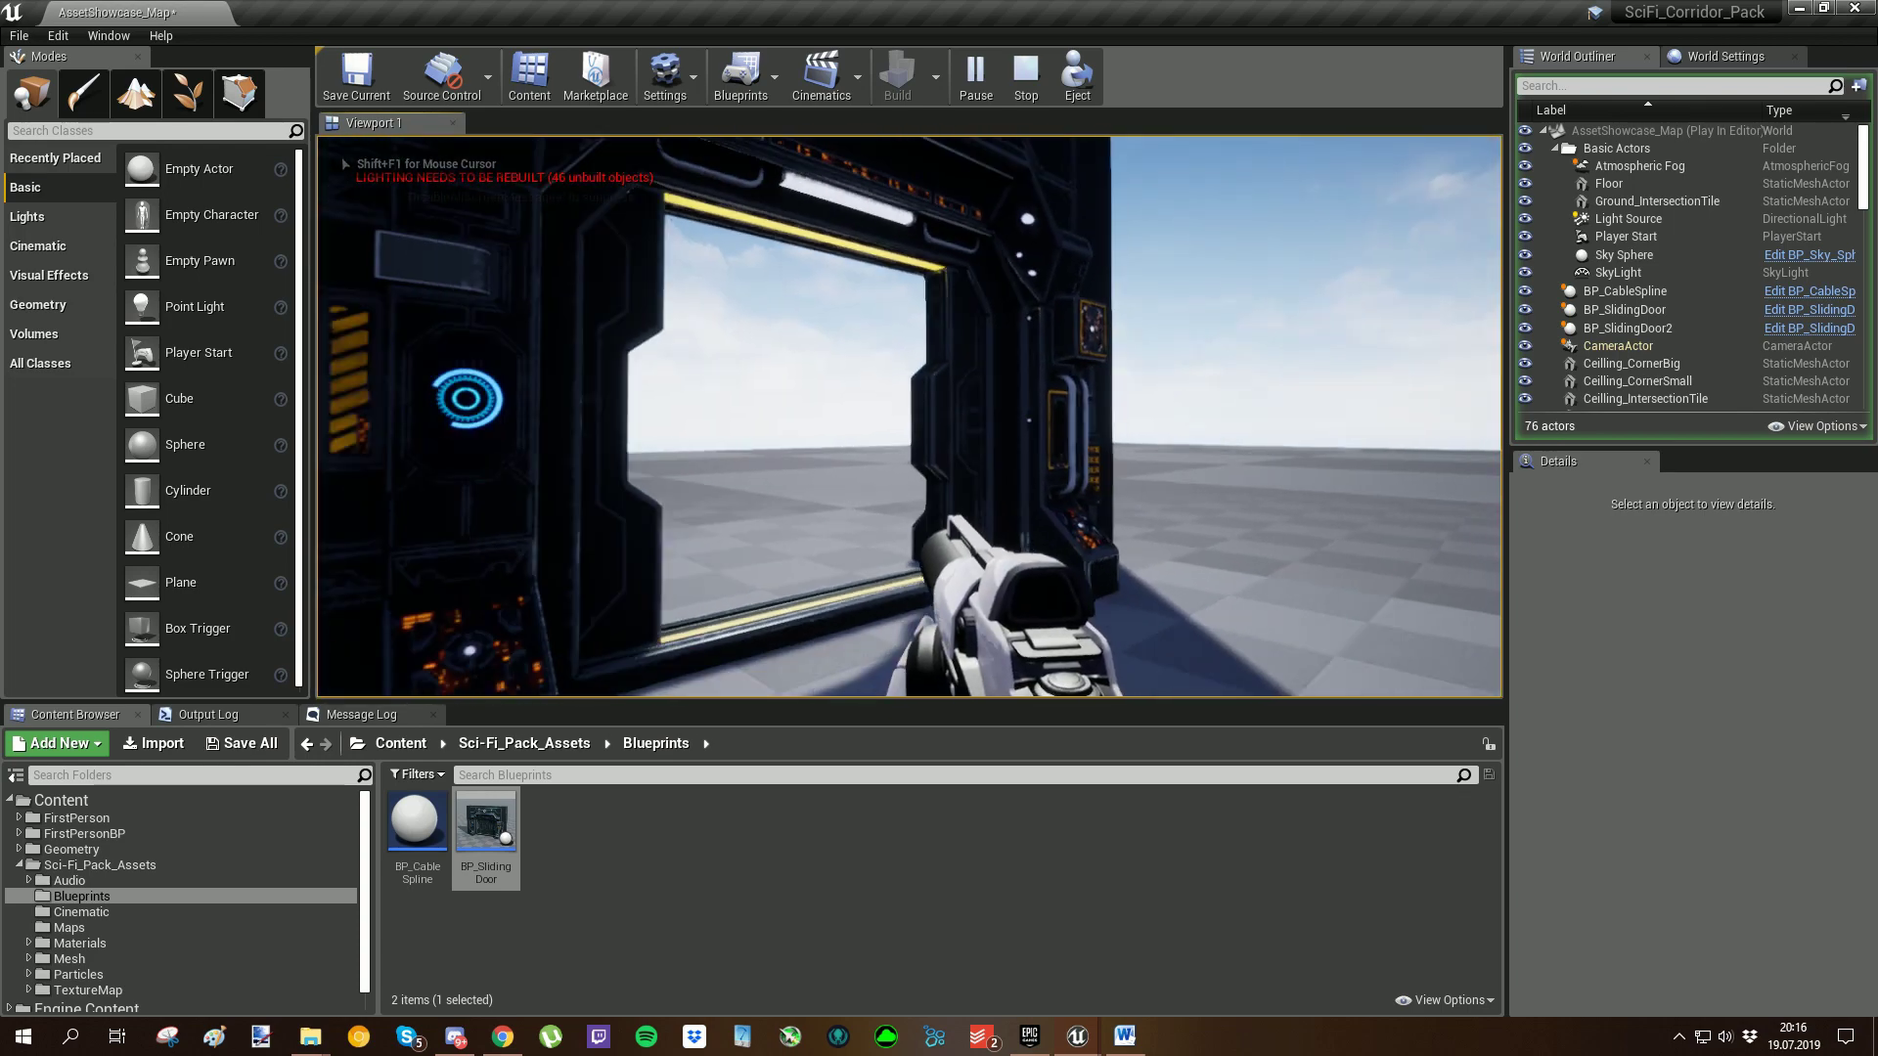
pyautogui.press('s')
pyautogui.press('Escape')
# Step: Open the pack's Audio_Files folder and preview the Door_Close sound wave
pyautogui.press('d')
pyautogui.moveTo(1480, 375); pyautogui.dragTo(802, 375, button='right')
pyautogui.moveTo(957, 407); pyautogui.dragTo(957, 419, button='right')
pyautogui.press('s')
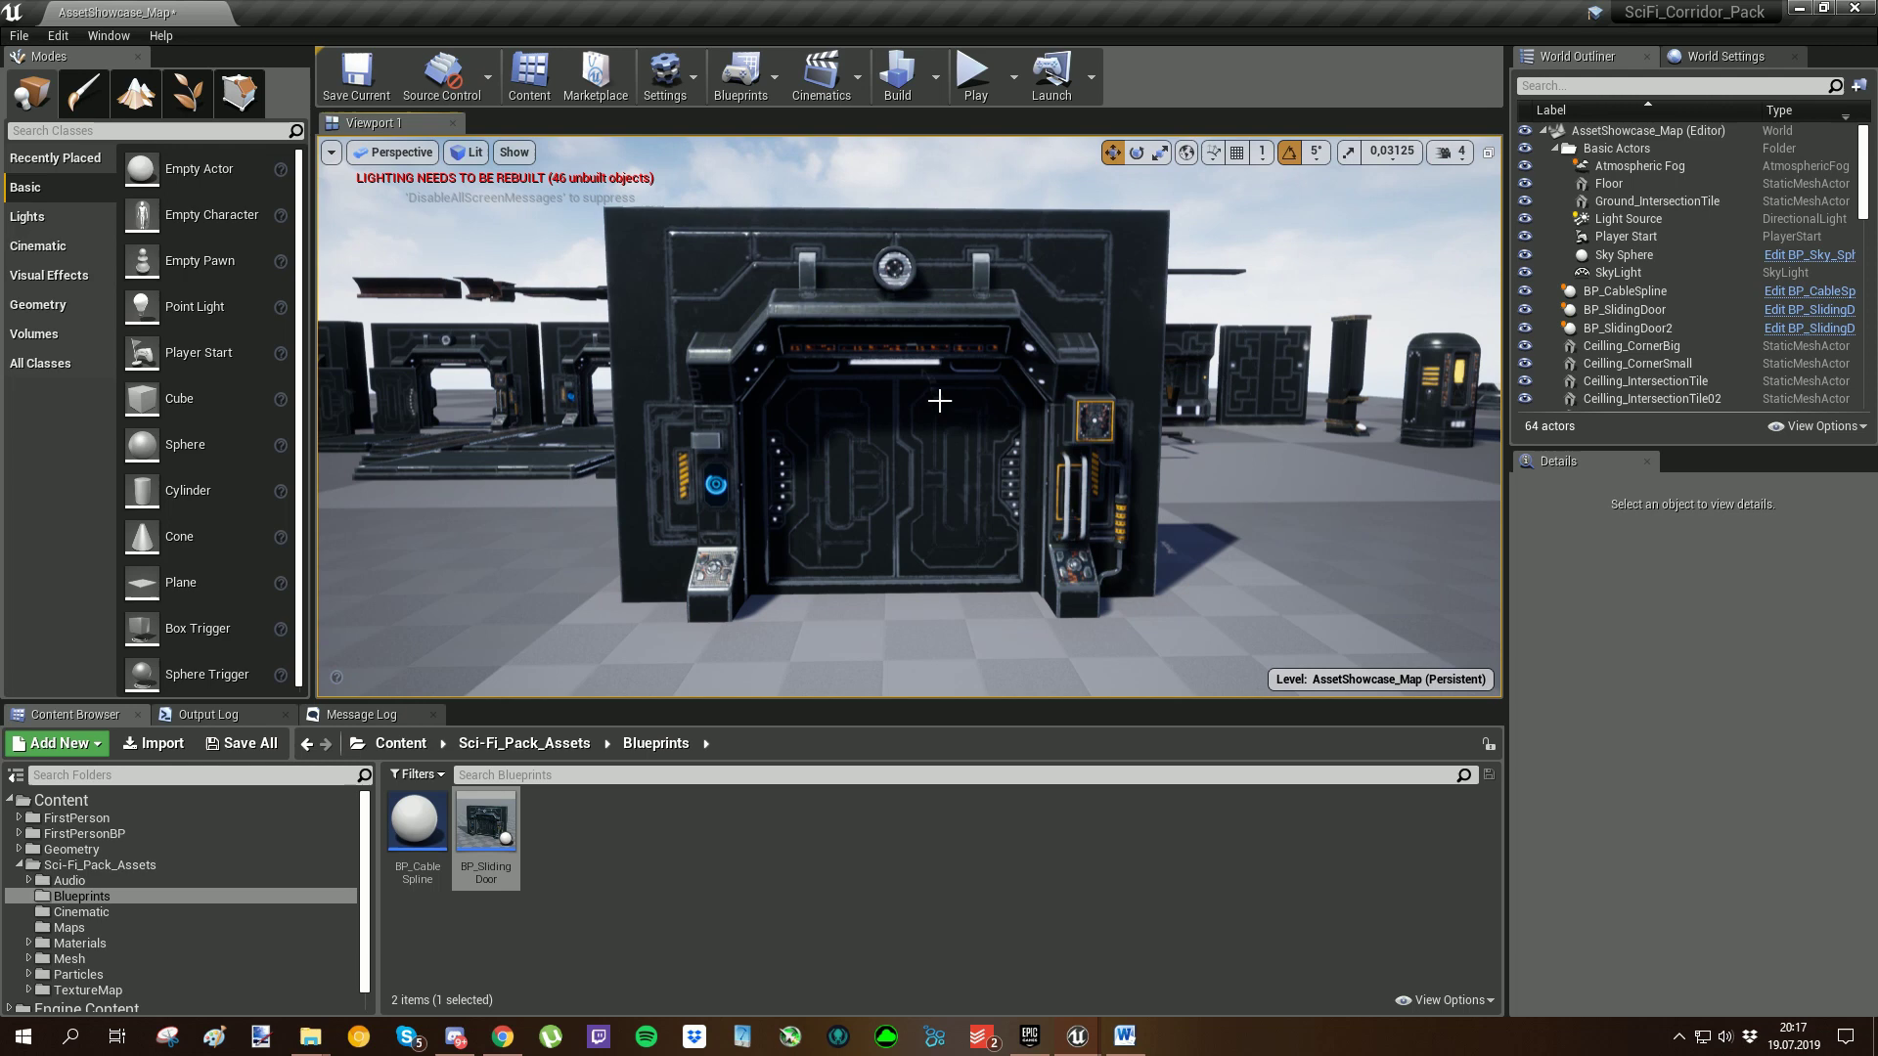
pyautogui.click(531, 747)
pyautogui.doubleClick(421, 846)
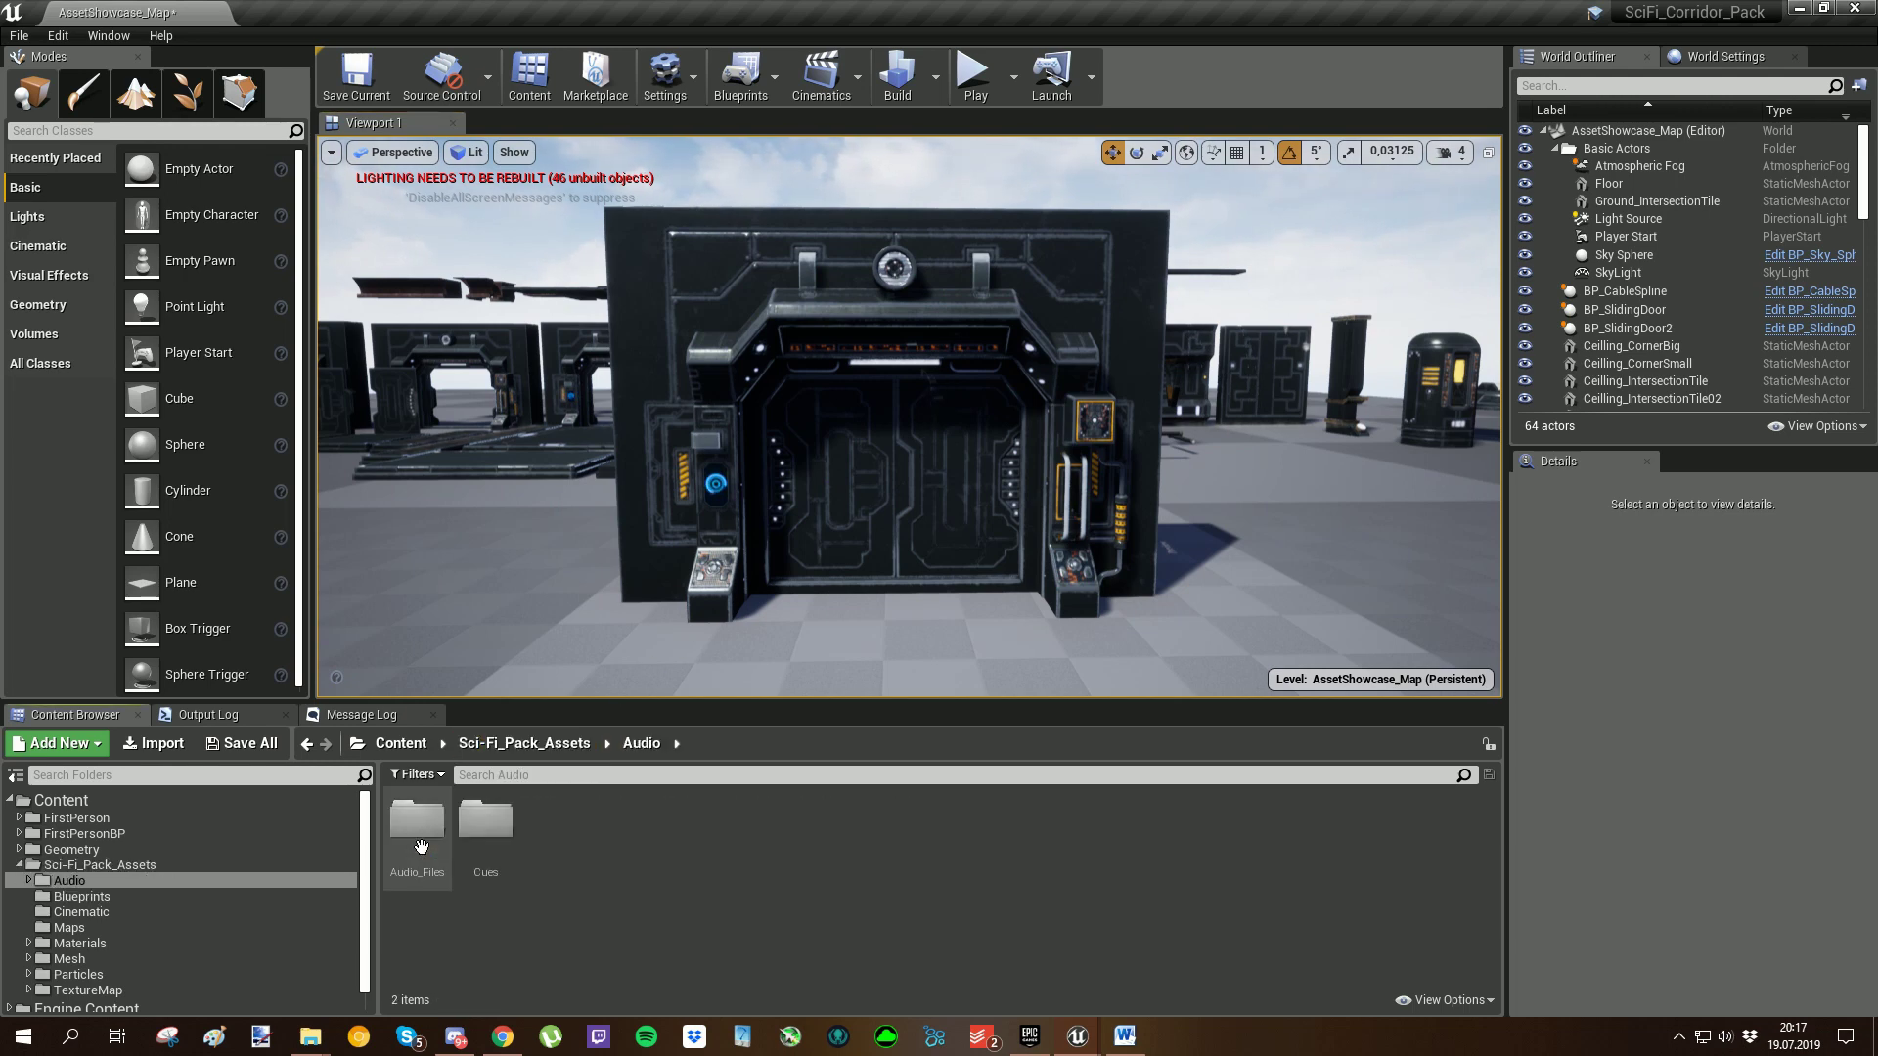
pyautogui.doubleClick(421, 841)
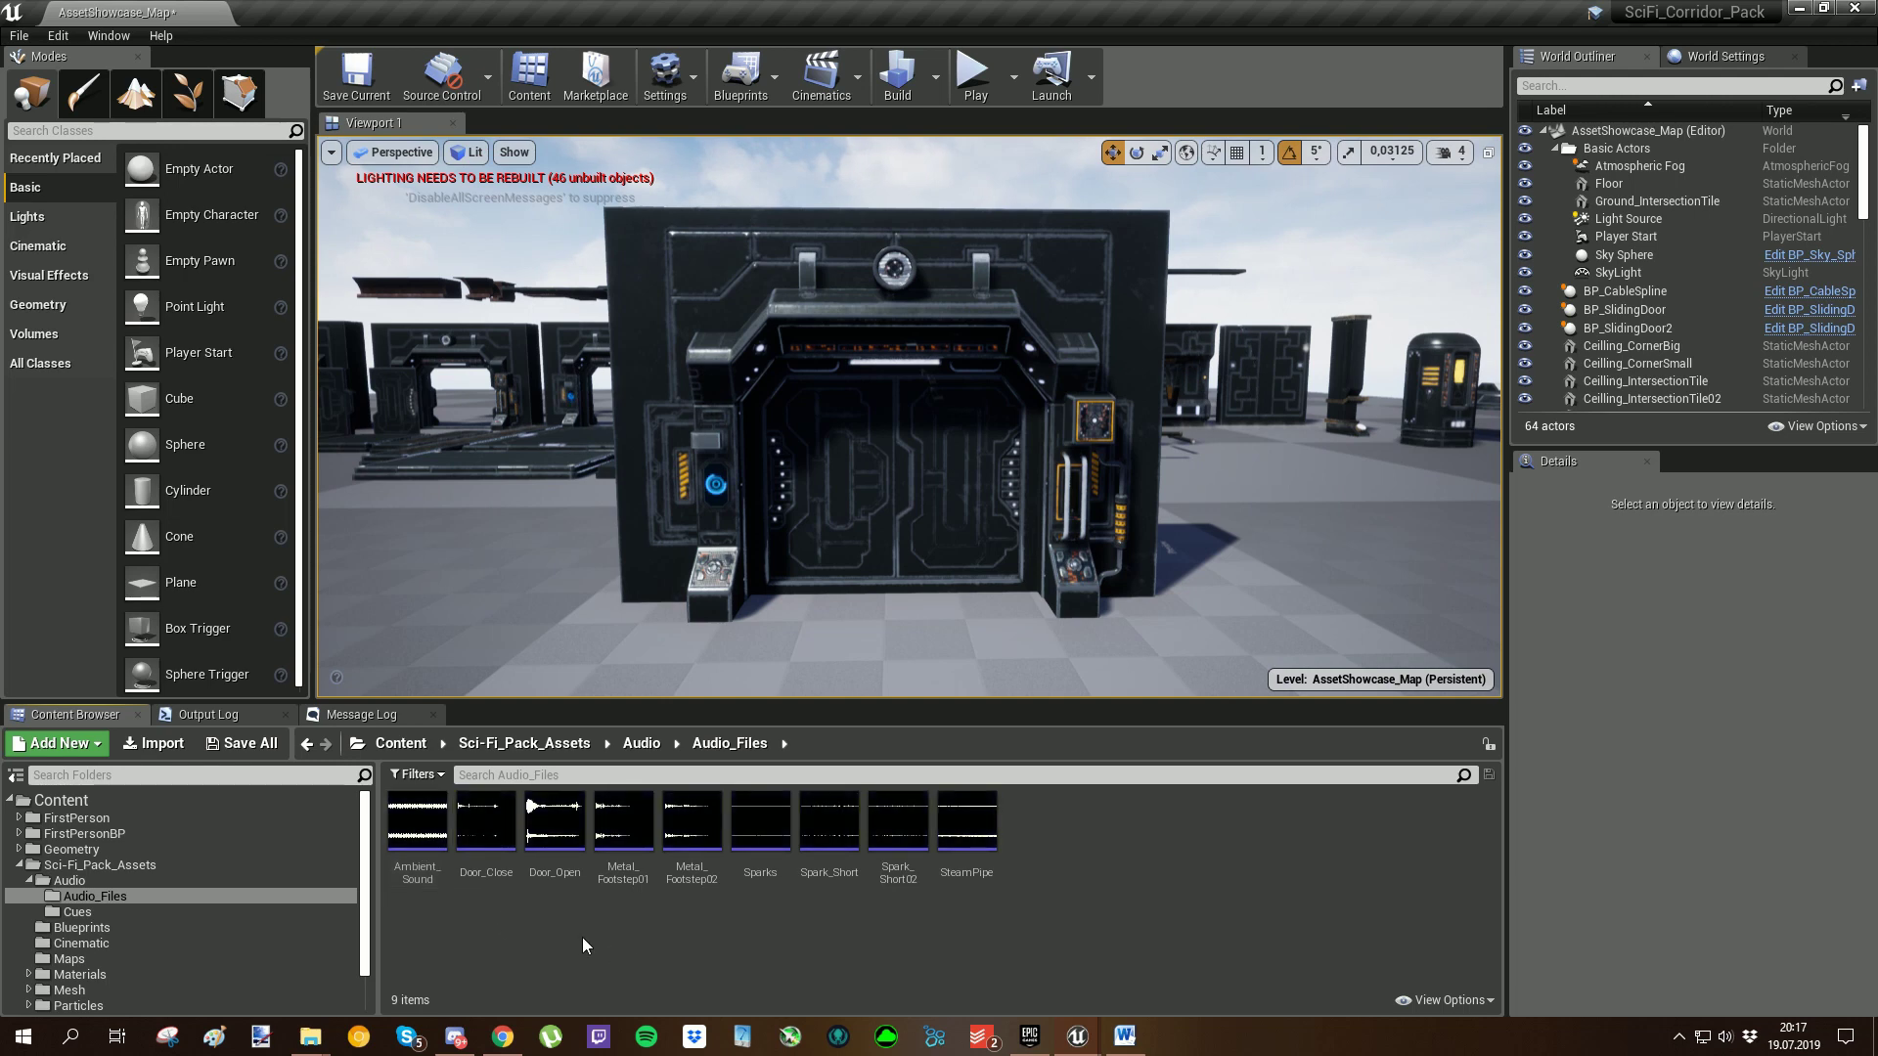
pyautogui.moveTo(491, 873)
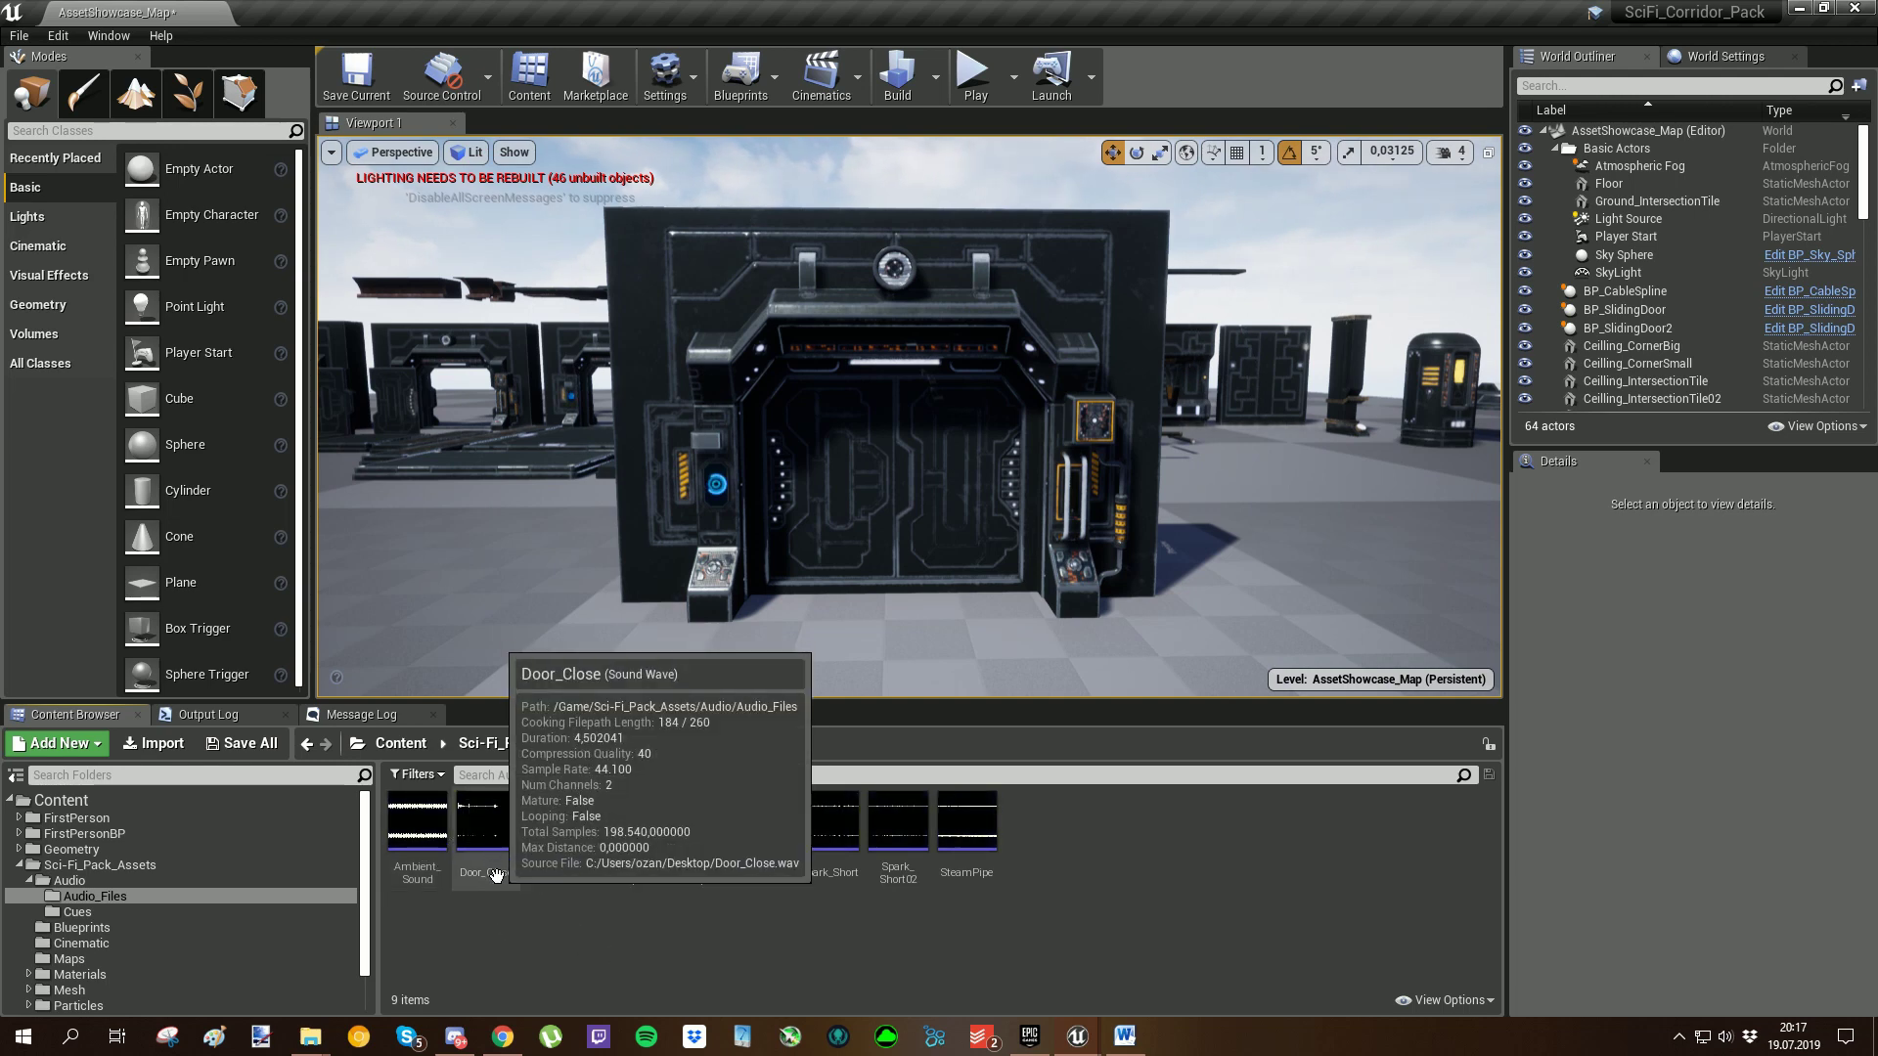
pyautogui.click(484, 823)
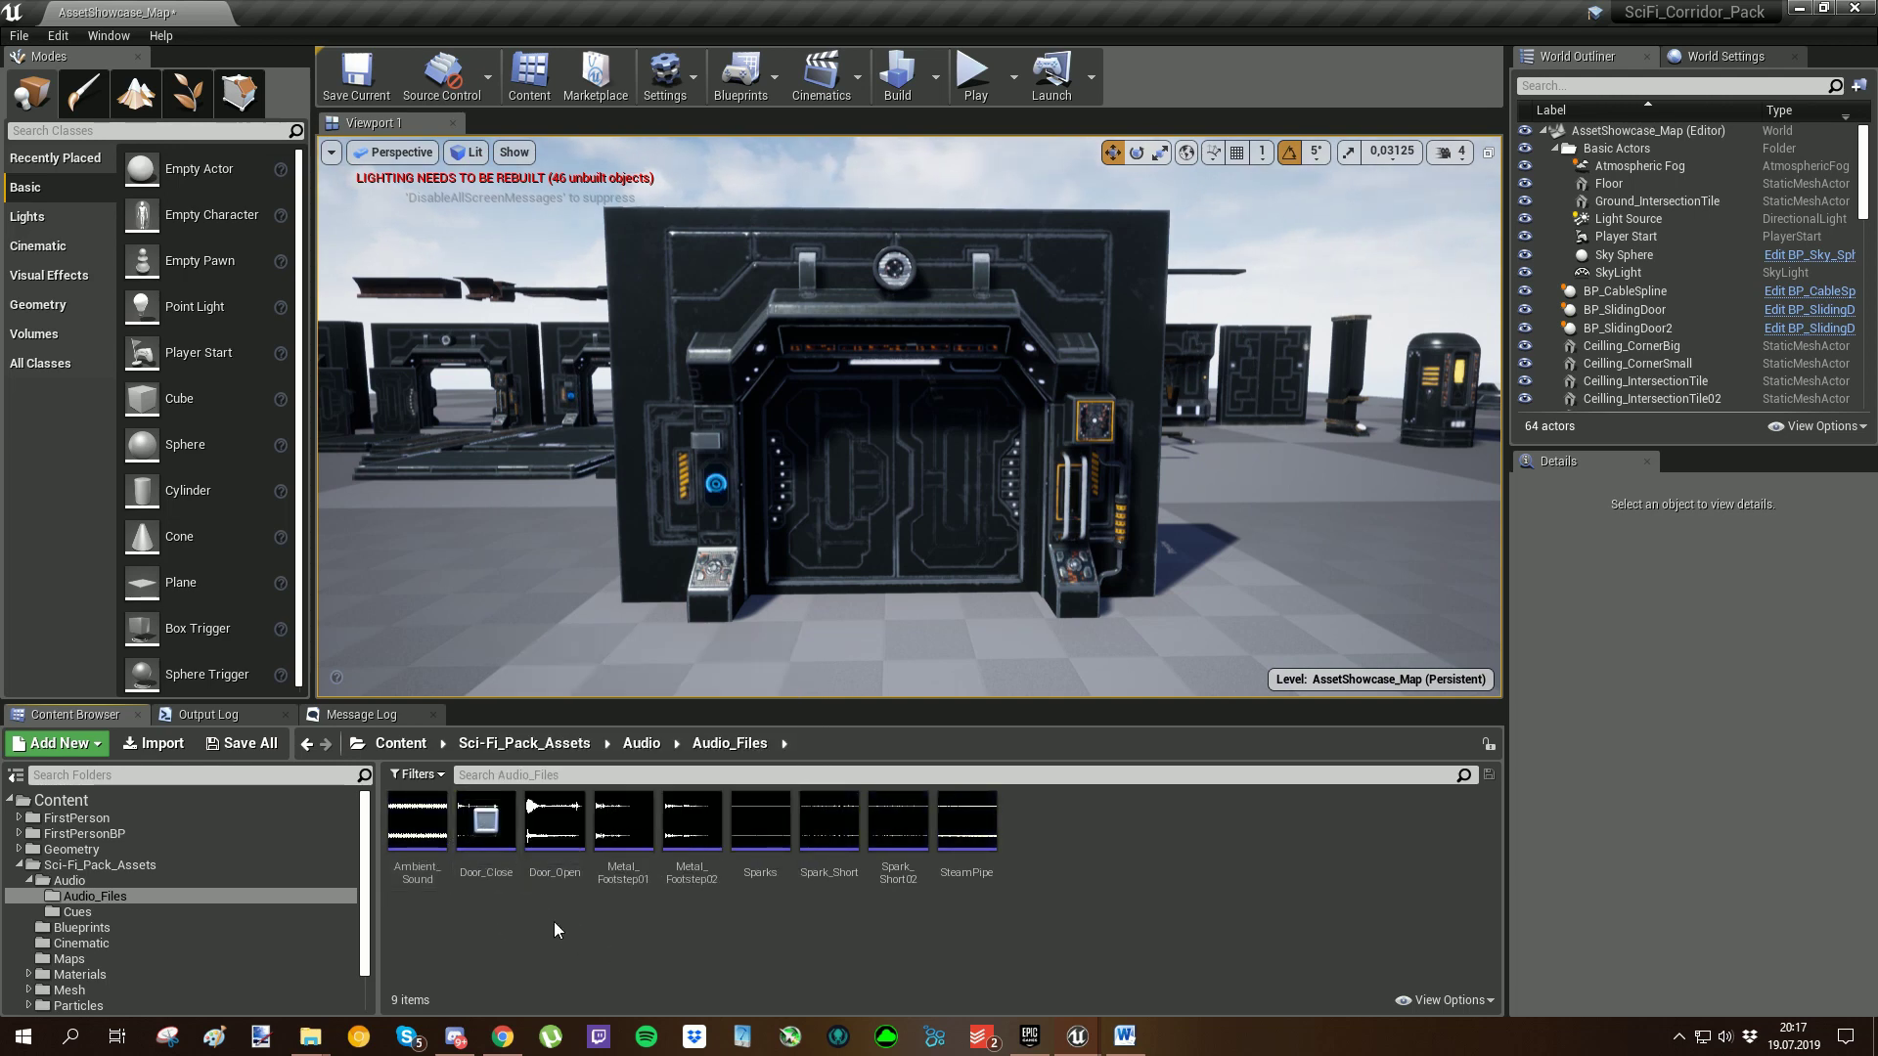
pyautogui.moveTo(557, 837)
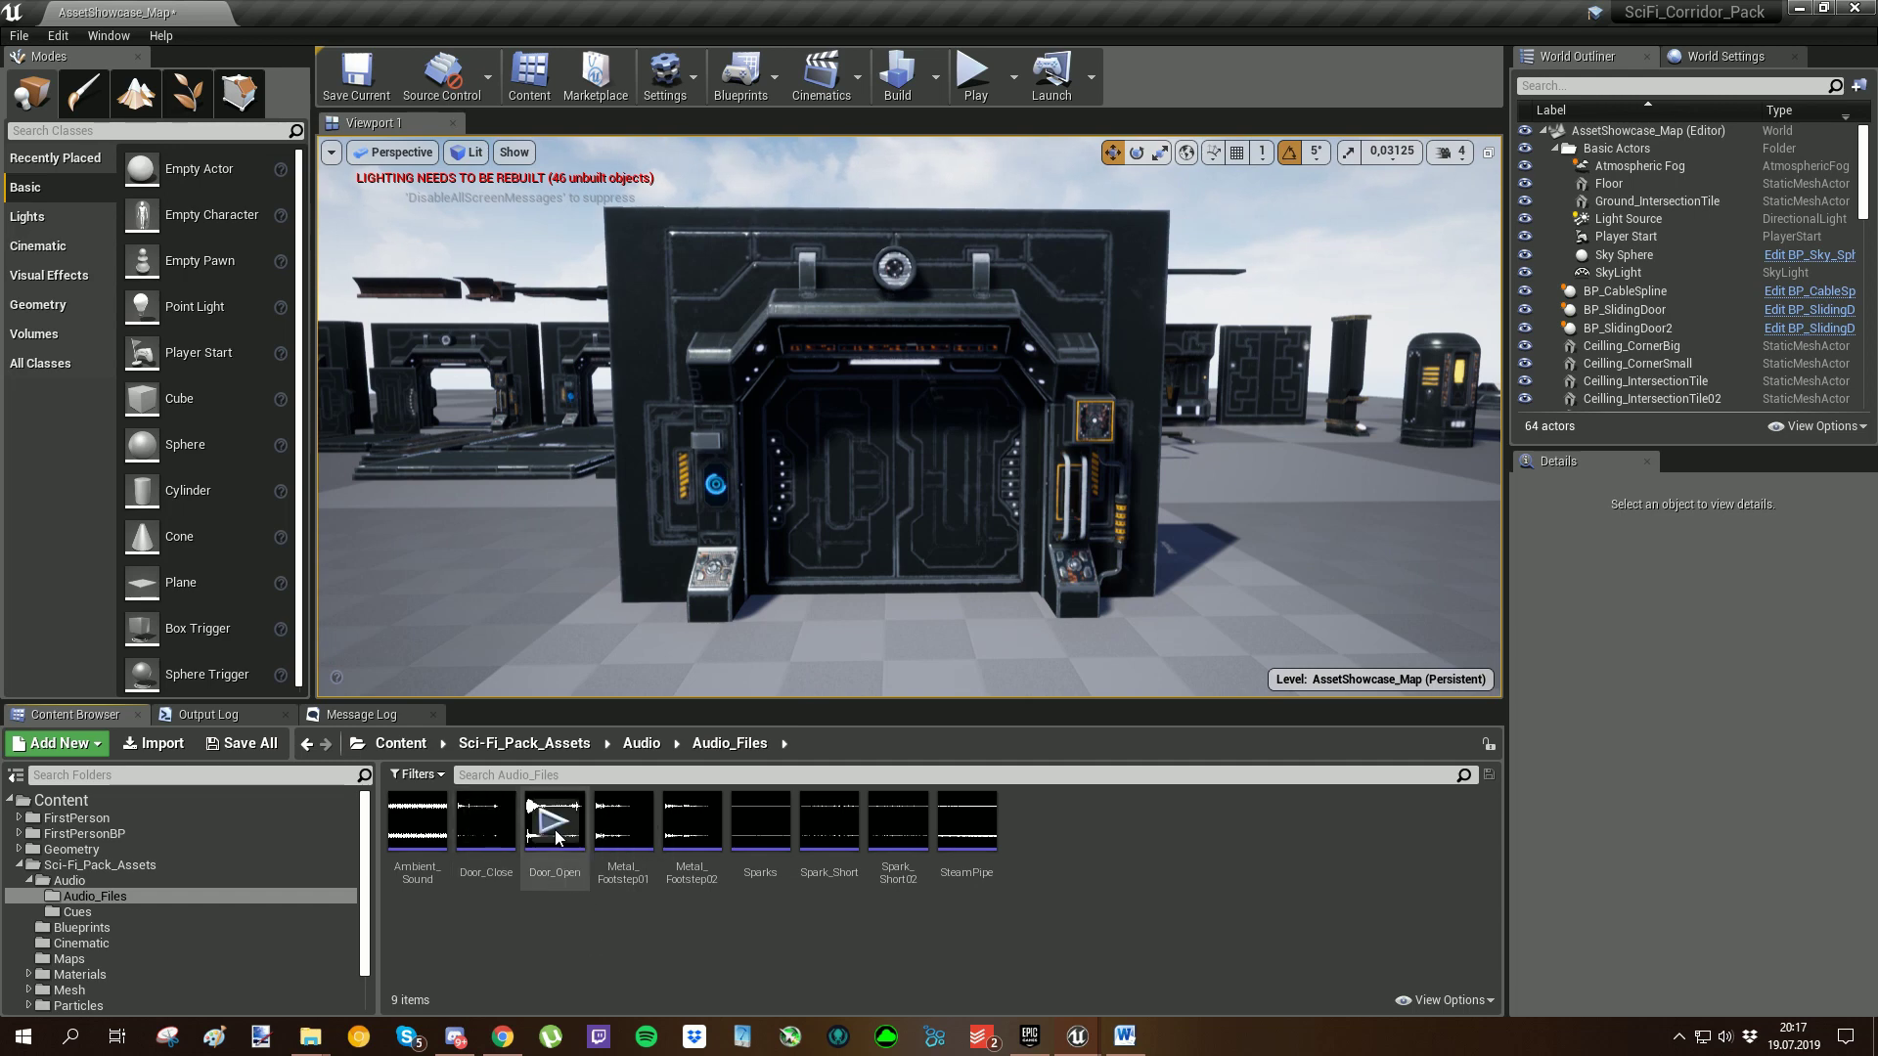
# Step: Place the BP_CableSpline blueprint from the pack's Blueprints folder on the corridor floor of Example_Map
pyautogui.moveTo(902, 436); pyautogui.dragTo(902, 436, button='right')
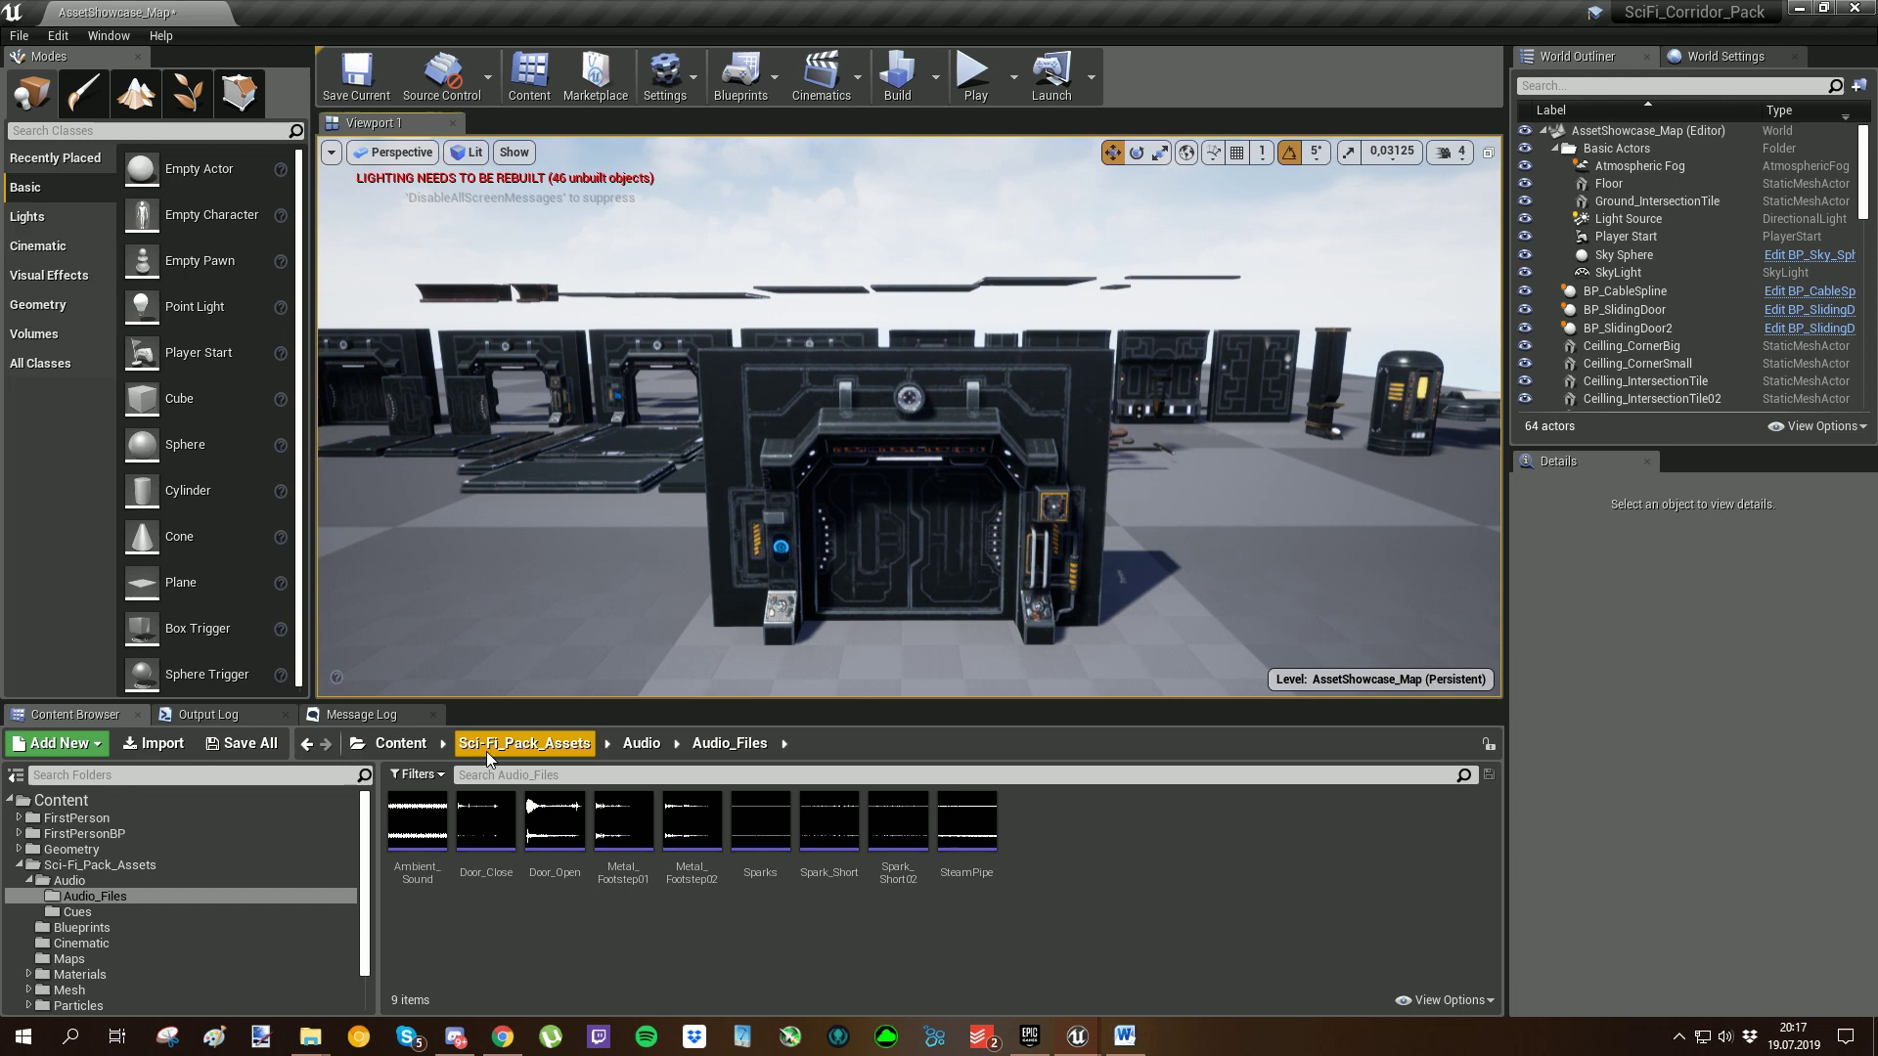
pyautogui.click(537, 745)
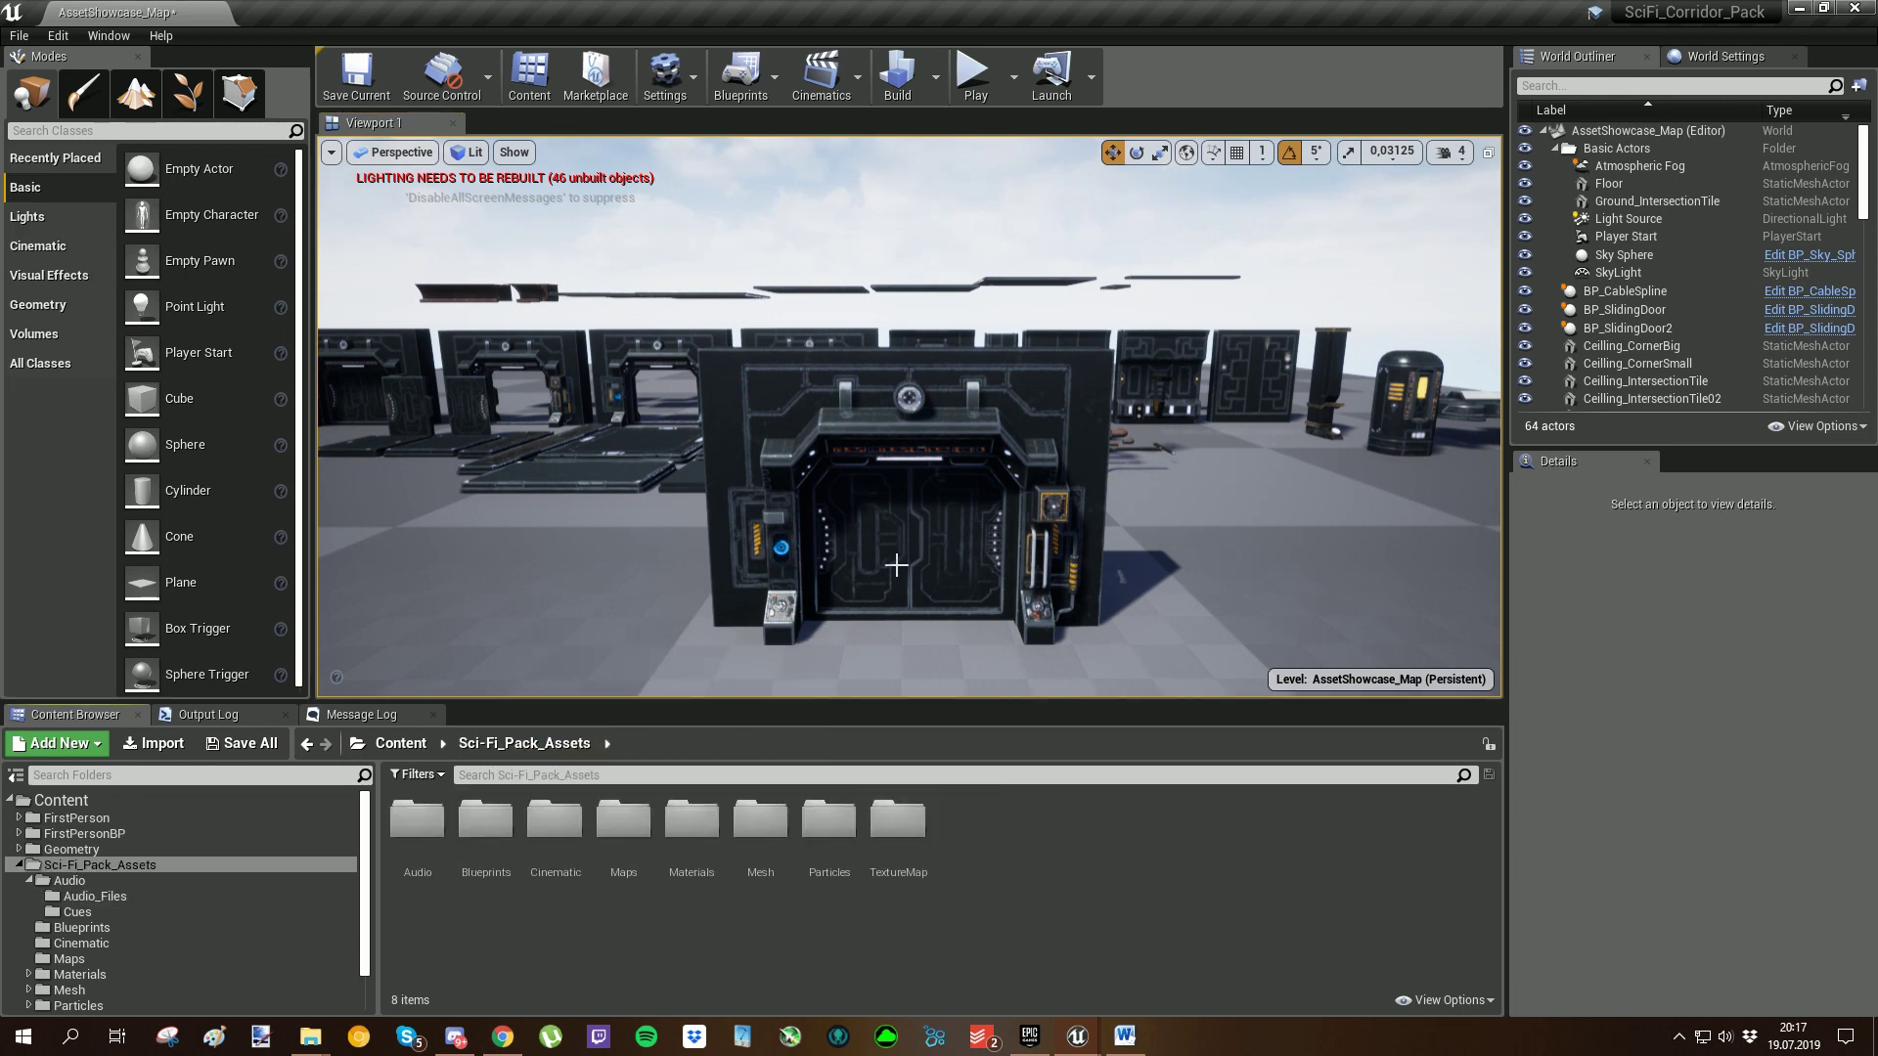
pyautogui.moveTo(878, 593)
pyautogui.mouseDown(button='right')
pyautogui.moveTo(900, 620)
pyautogui.moveTo(909, 597)
pyautogui.mouseUp(button='right')
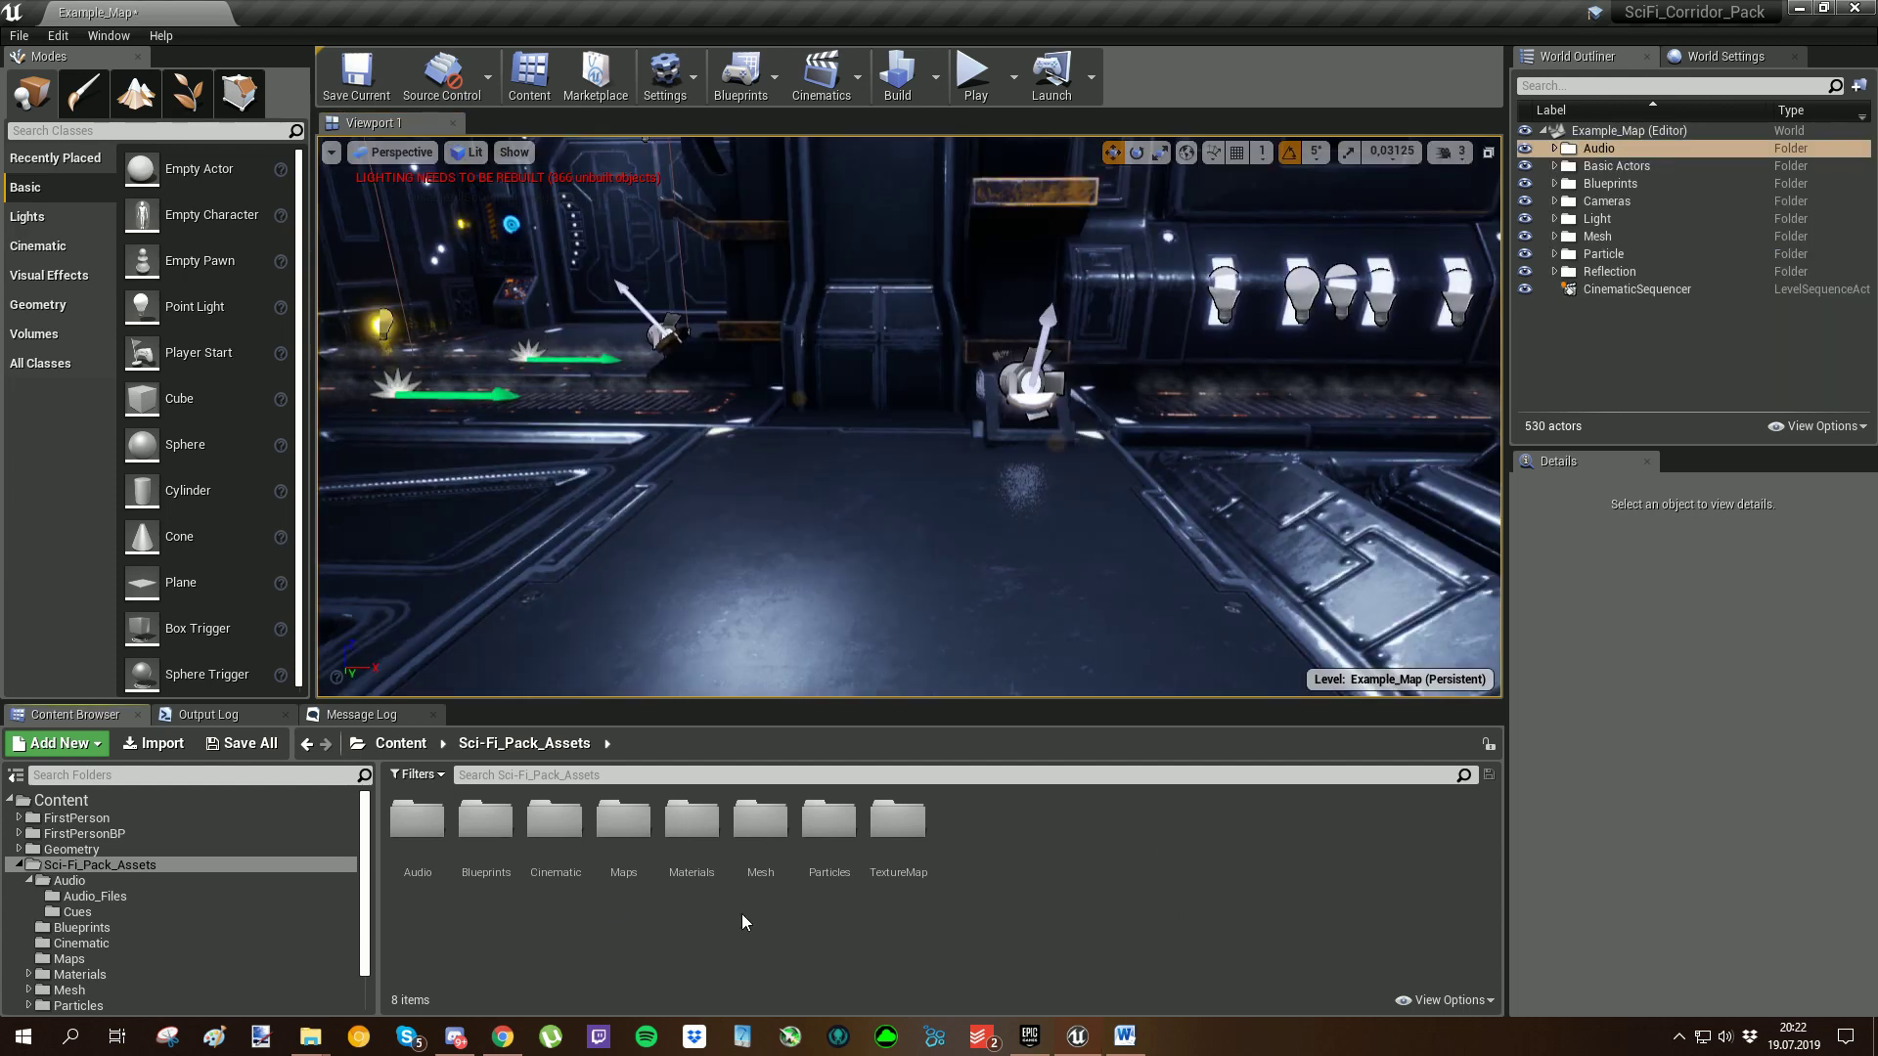
pyautogui.doubleClick(486, 820)
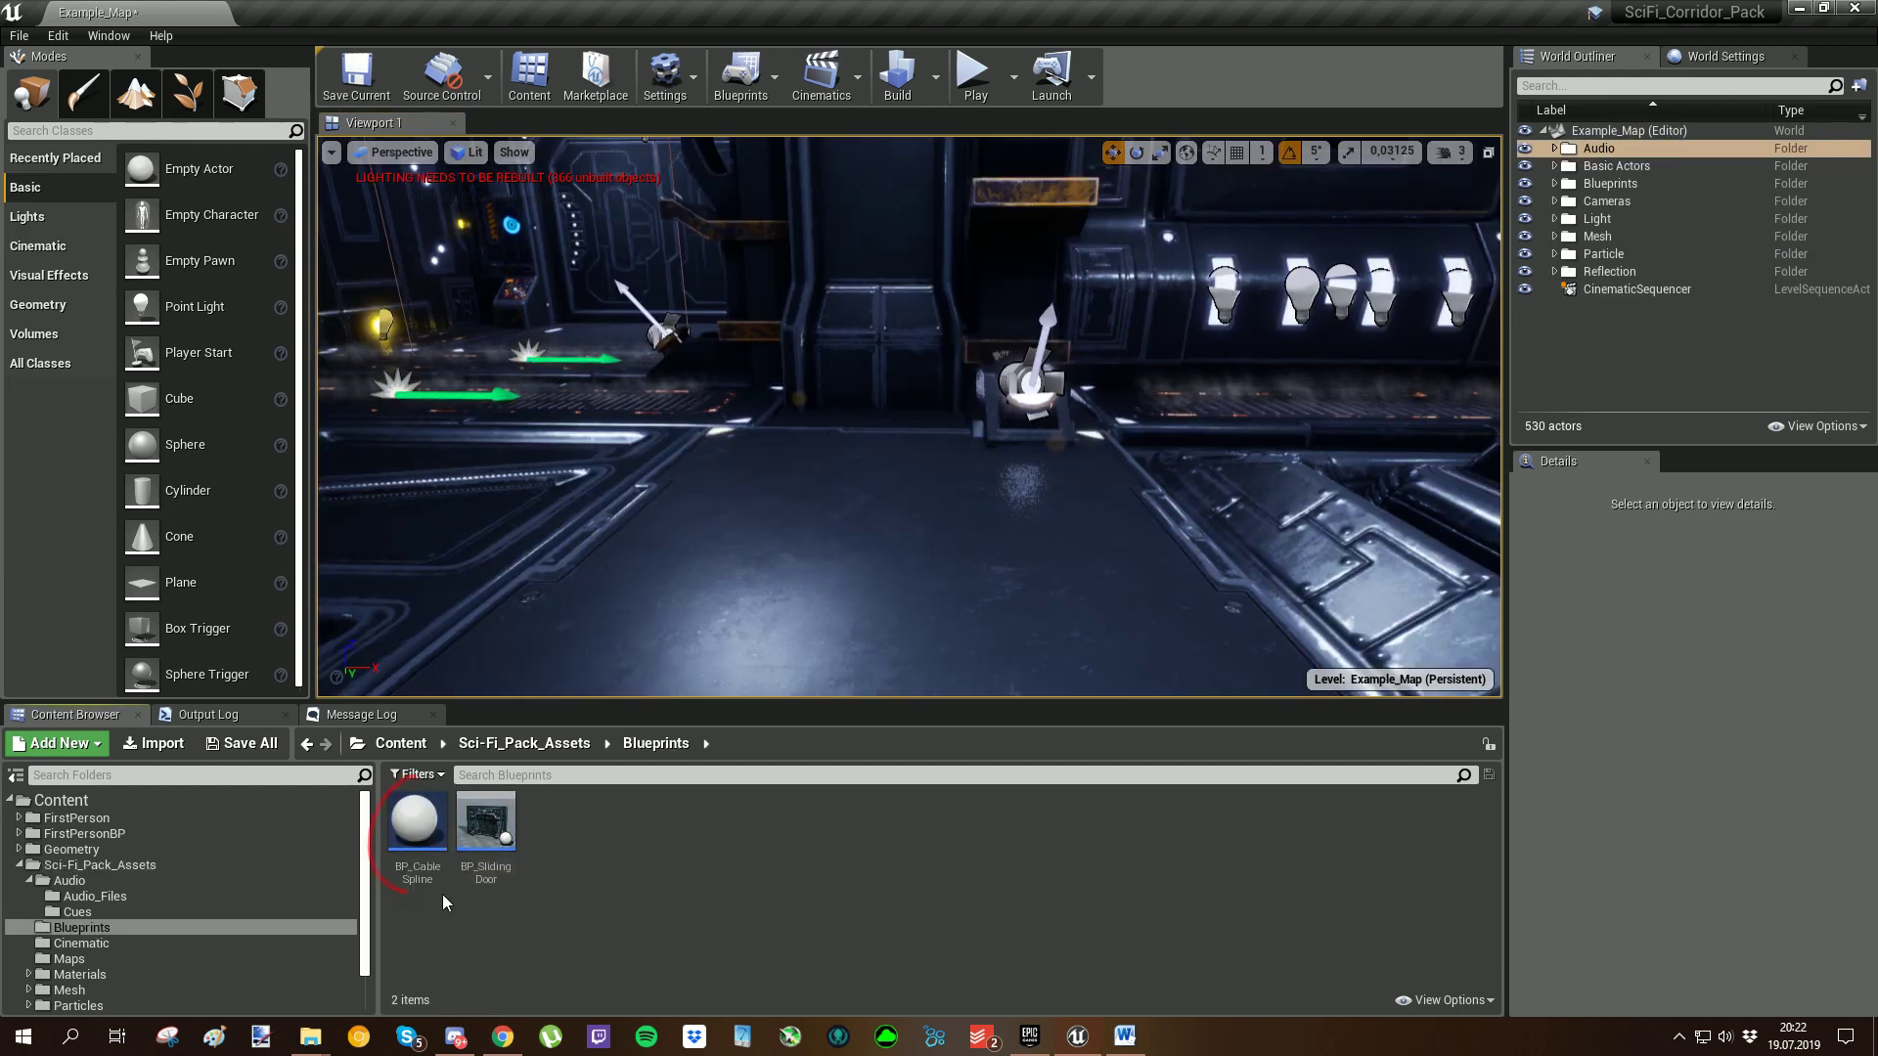
pyautogui.moveTo(416, 822); pyautogui.dragTo(786, 483)
pyautogui.press('w')
pyautogui.moveTo(939, 550); pyautogui.dragTo(1006, 595, button='right')
pyautogui.press('w')
pyautogui.press('s')
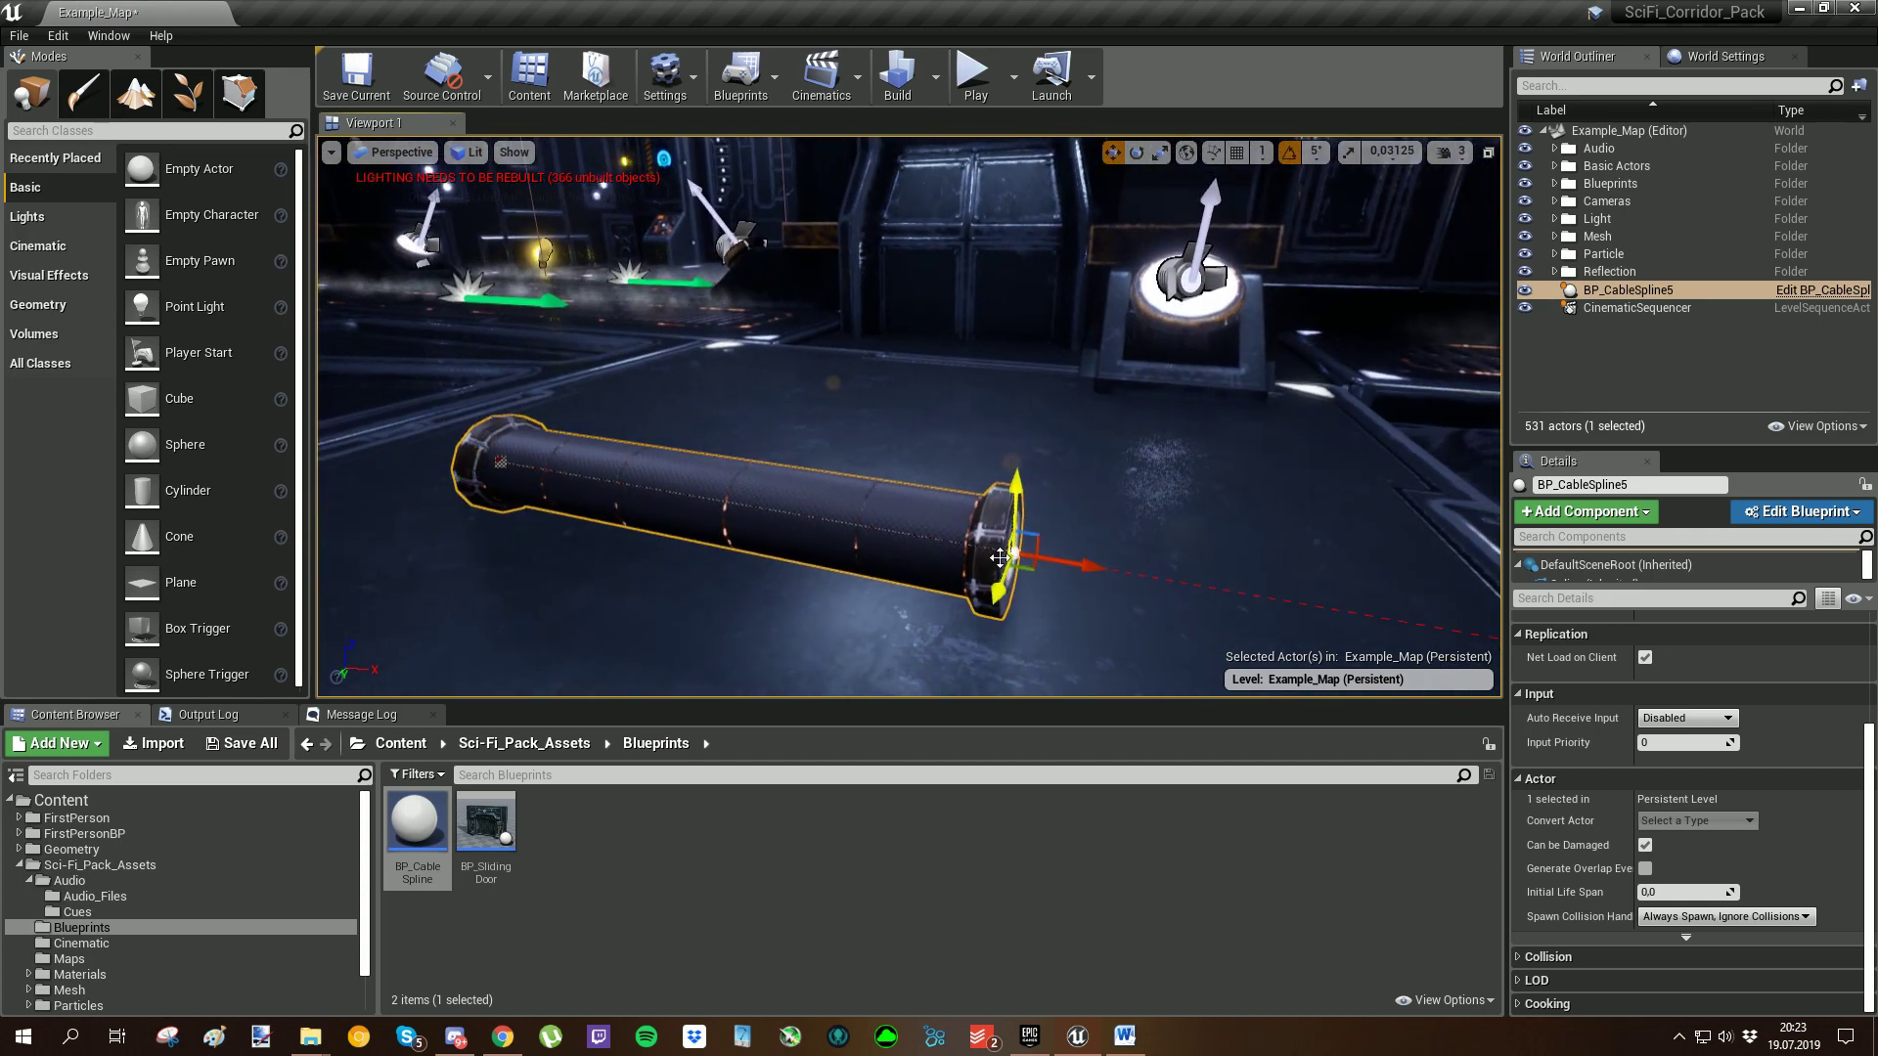
# Step: Reshape the cable by shortening it along its length and raising and rotating its end spline point
pyautogui.moveTo(1079, 565); pyautogui.dragTo(1028, 568)
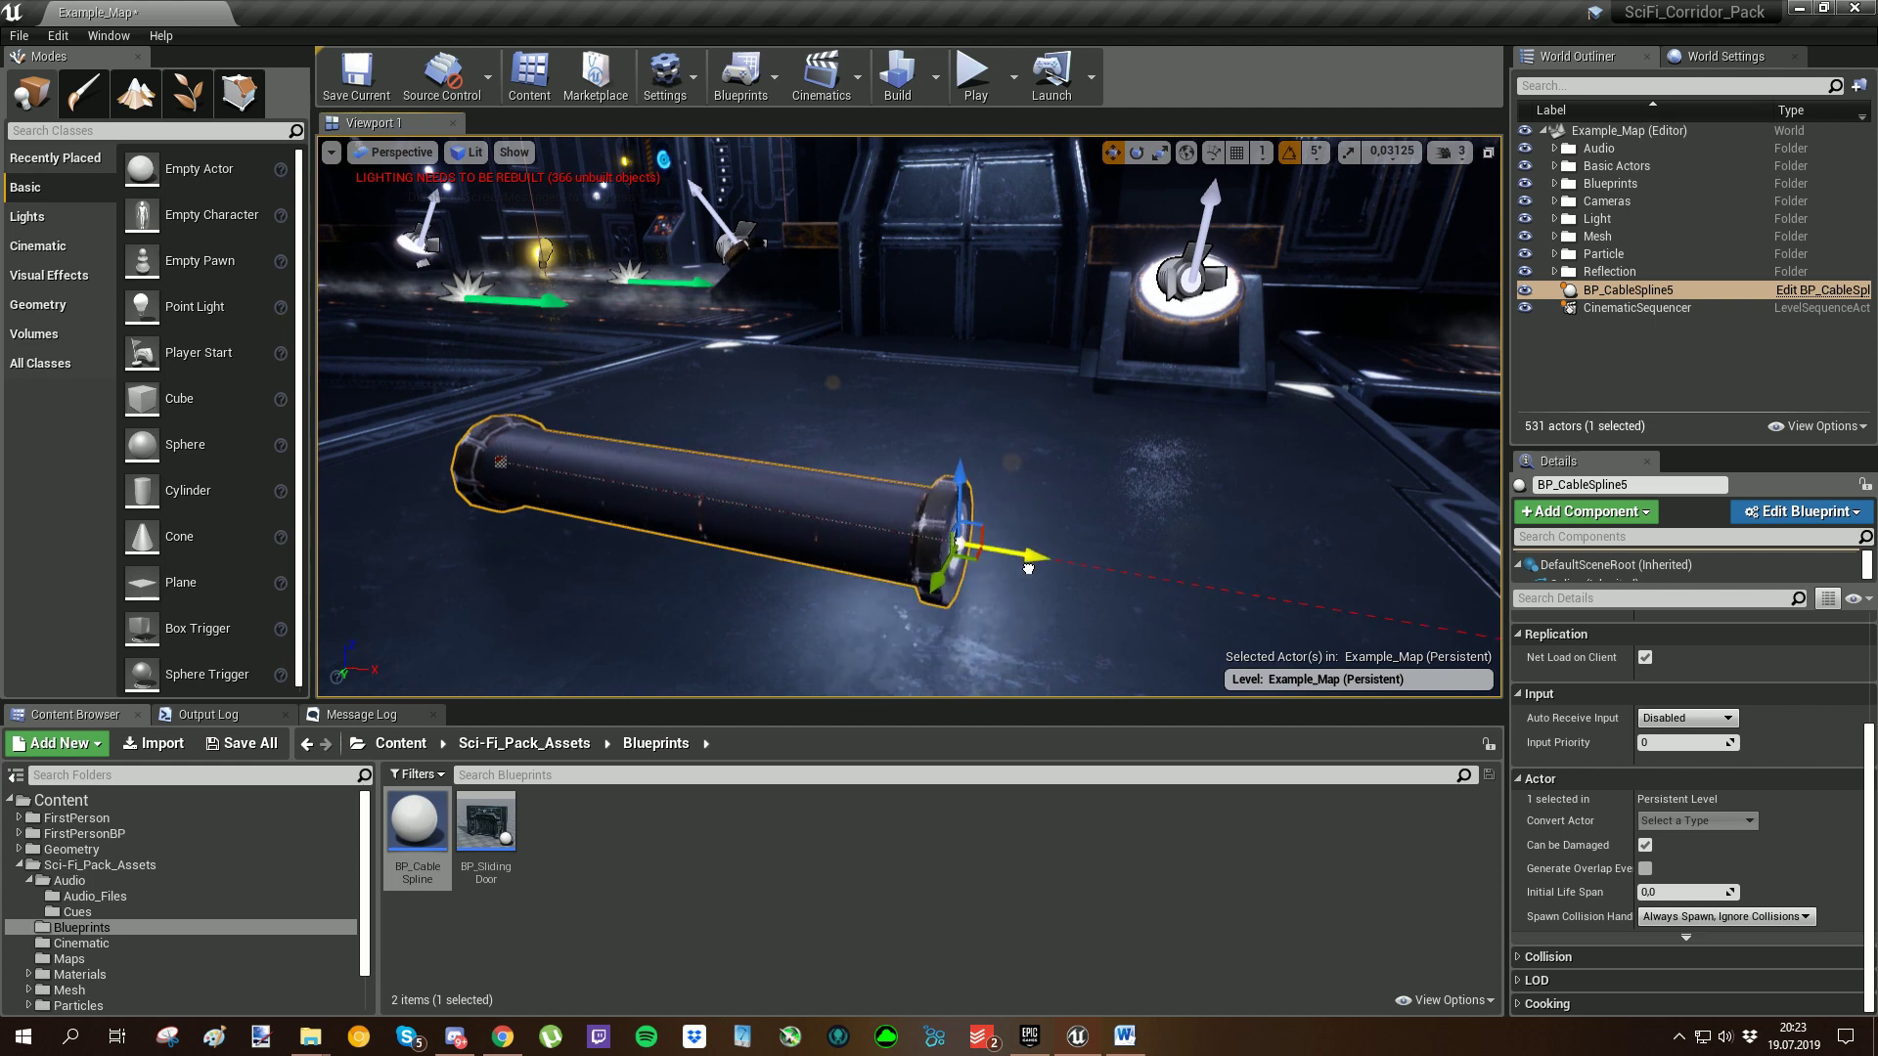
pyautogui.moveTo(961, 474); pyautogui.dragTo(960, 420)
pyautogui.press('e')
pyautogui.moveTo(1066, 494)
pyautogui.mouseDown()
pyautogui.moveTo(1070, 480)
pyautogui.moveTo(1076, 515)
pyautogui.moveTo(1079, 496)
pyautogui.mouseUp()
pyautogui.press('w')
pyautogui.moveTo(1080, 497); pyautogui.dragTo(1115, 506, button='right')
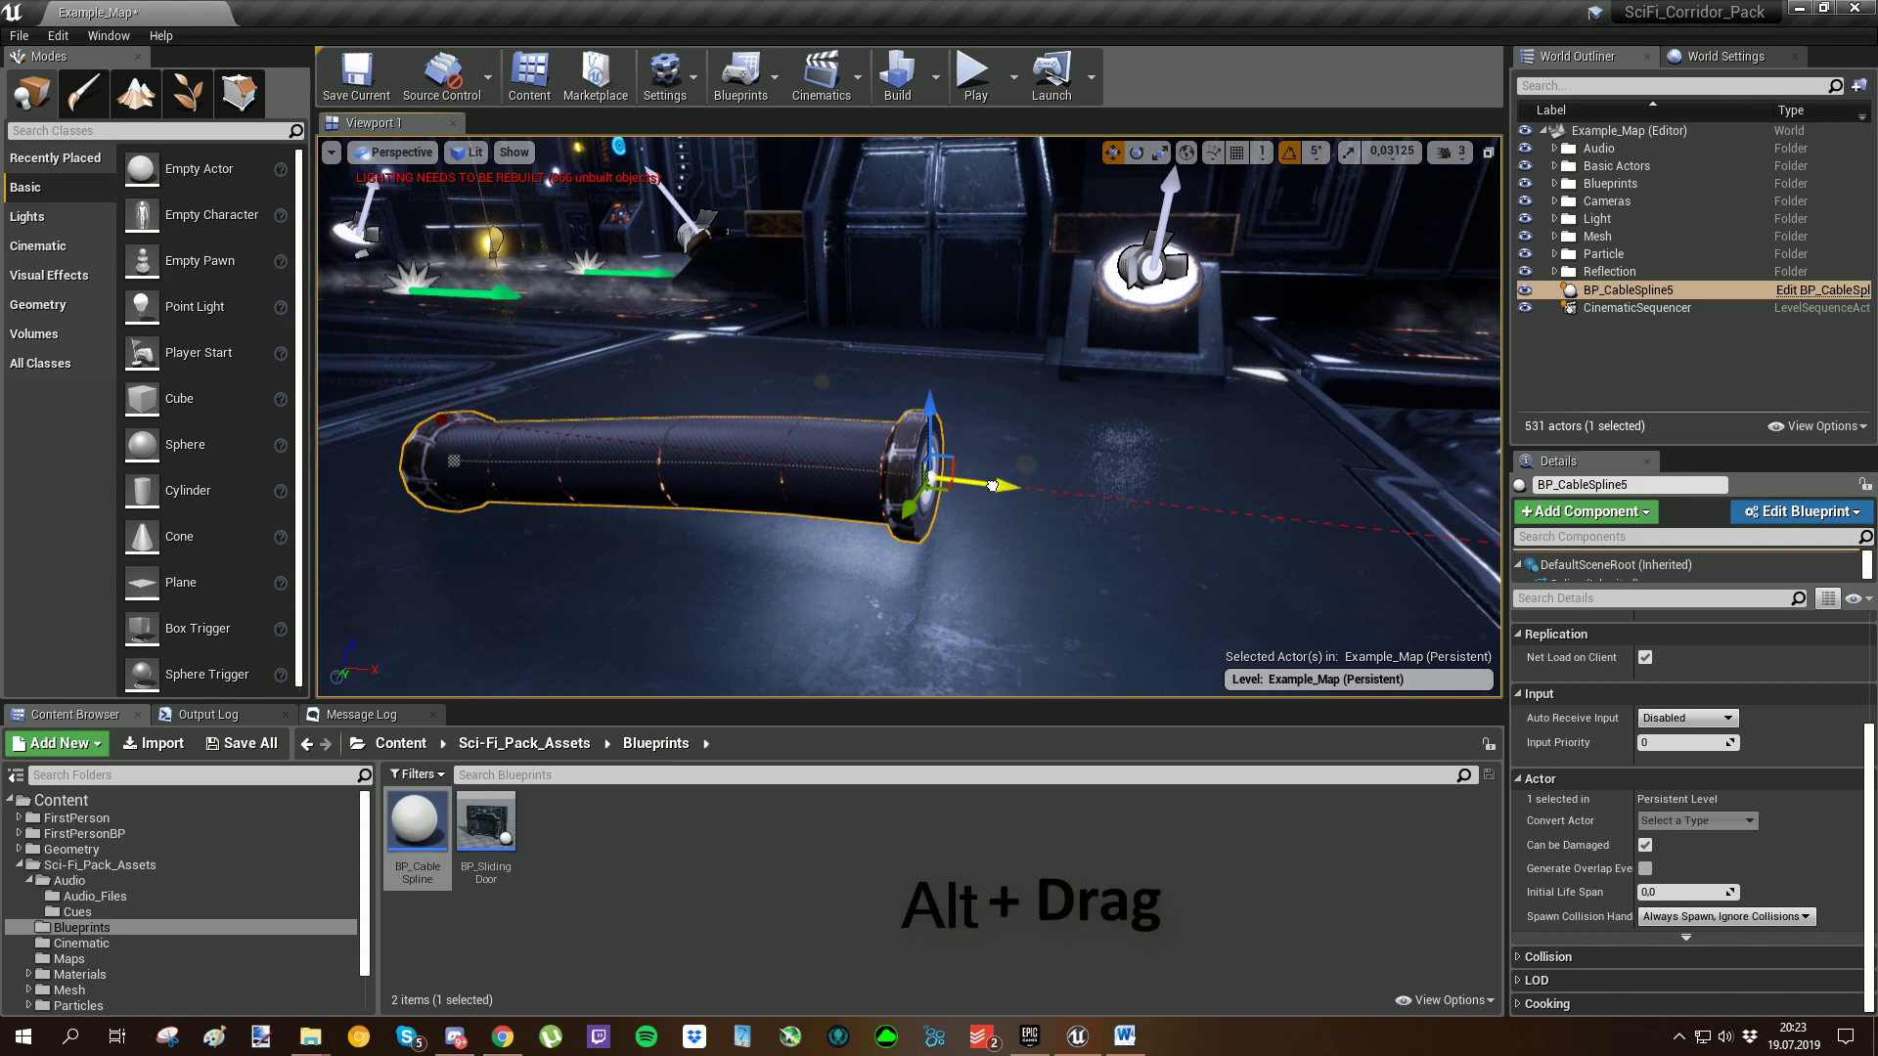
# Step: Extend the cable by duplicating its end spline point and move the new points so that it curves across the floor
pyautogui.keyDown('alt'); pyautogui.moveTo(992, 485); pyautogui.dragTo(1491, 547); pyautogui.keyUp('alt')
pyautogui.moveTo(1272, 533); pyautogui.dragTo(1218, 529, button='right')
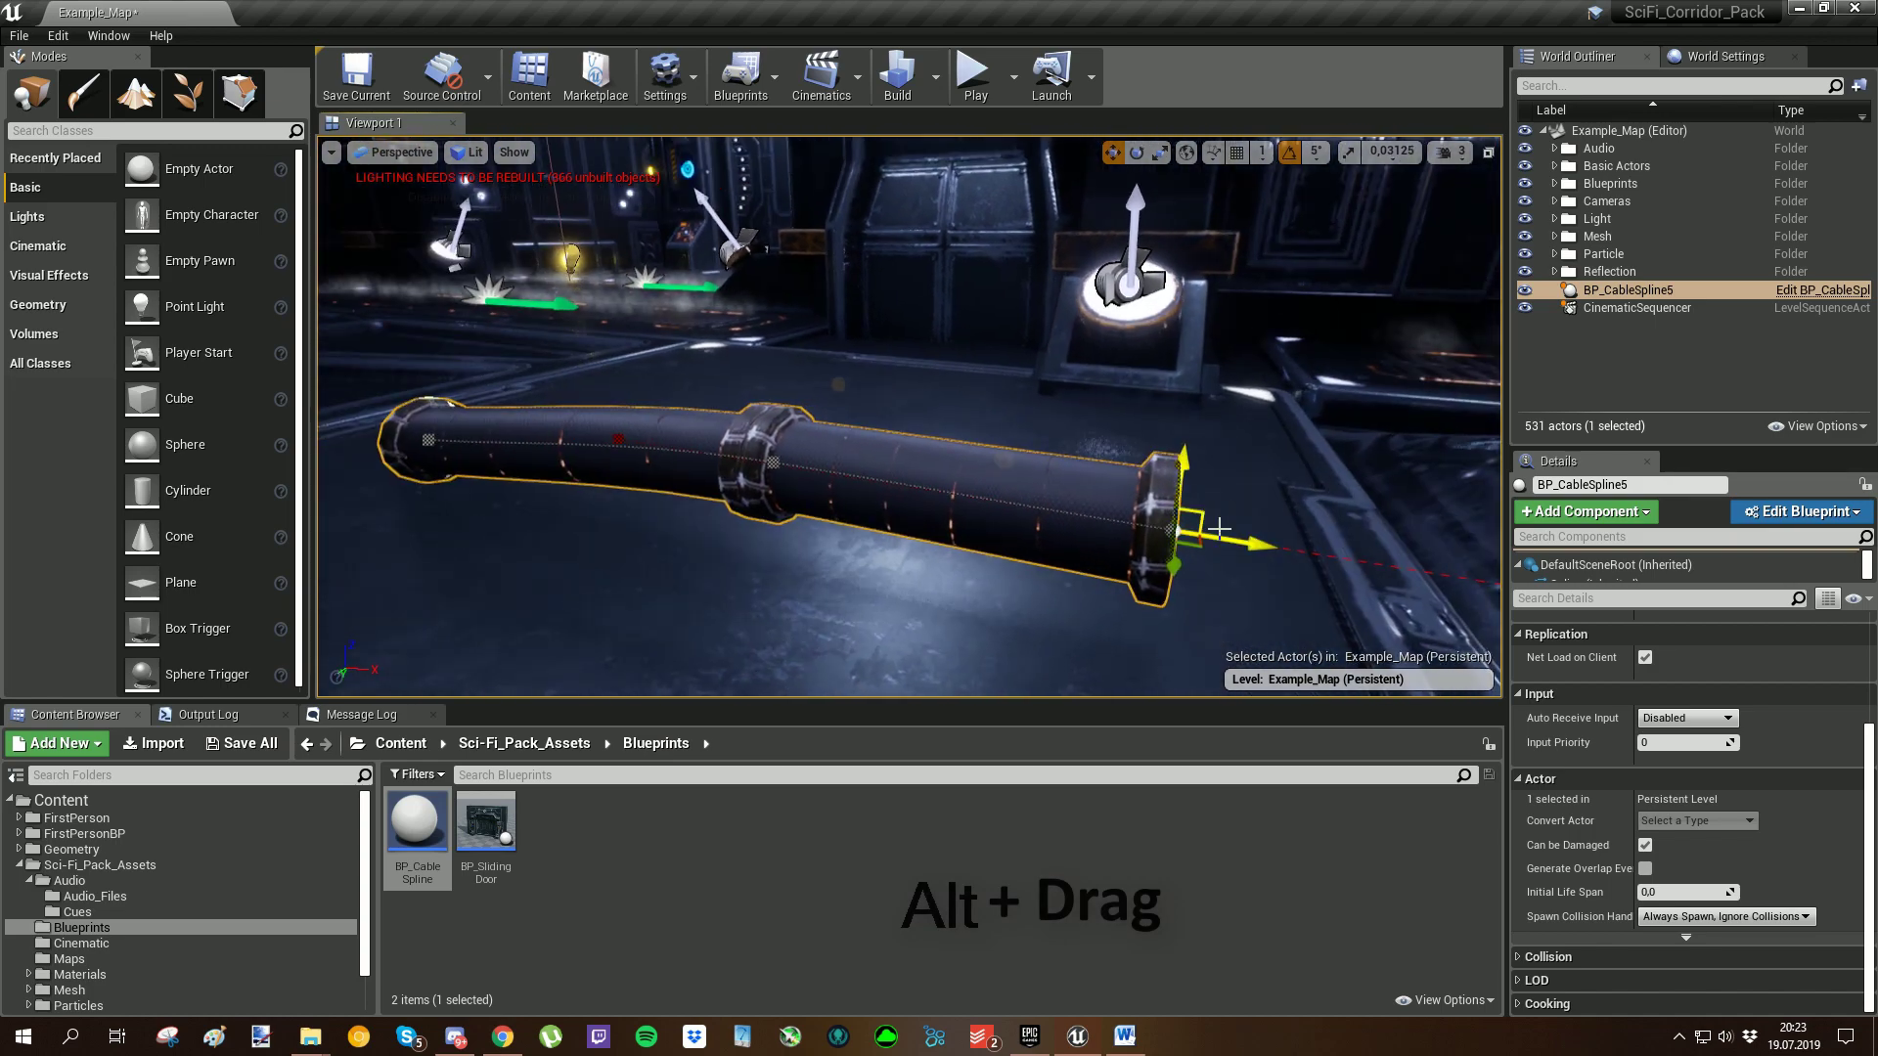
pyautogui.moveTo(1219, 529); pyautogui.dragTo(1167, 316)
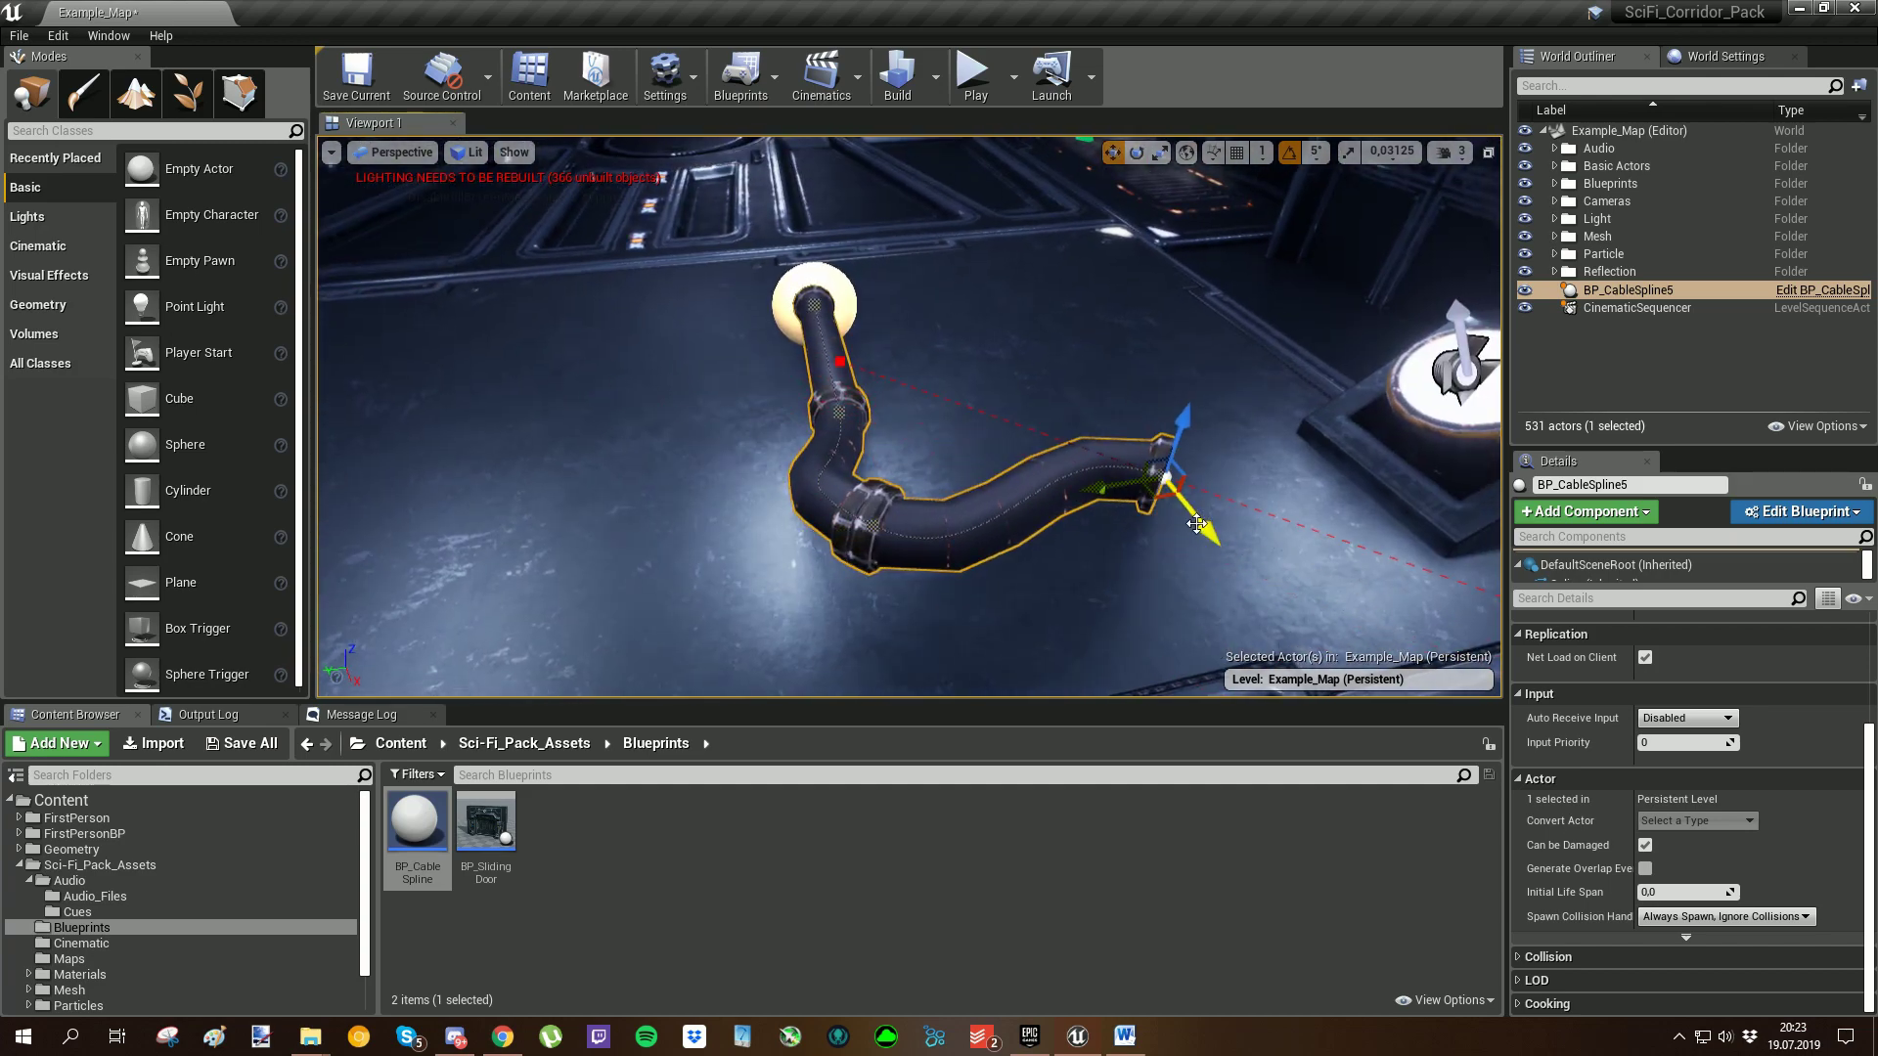
pyautogui.moveTo(1234, 587); pyautogui.dragTo(972, 611, button='right')
pyautogui.press('e')
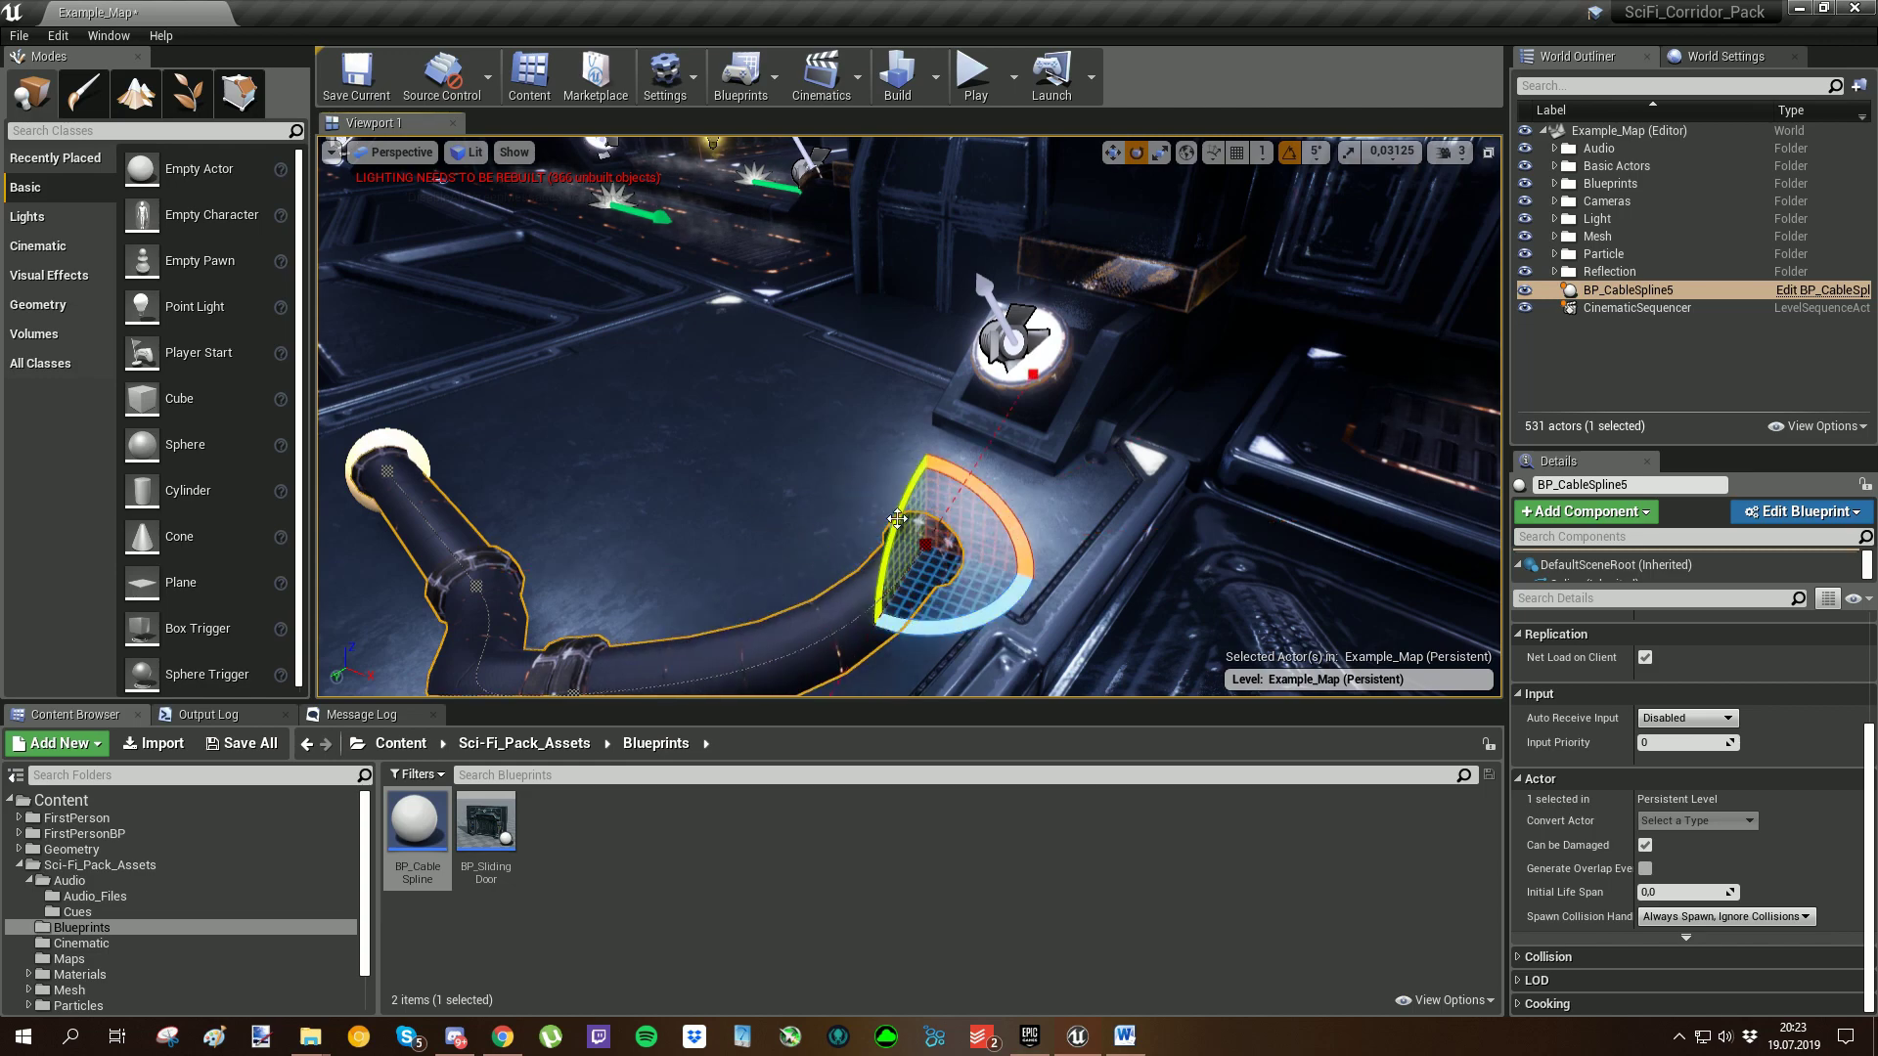
pyautogui.moveTo(860, 348); pyautogui.dragTo(1095, 509, button='right')
pyautogui.moveTo(772, 431); pyautogui.dragTo(733, 420, button='right')
# Step: Open the BP_CableSpline blueprint and examine its cable preview and the spline mesh nodes of its Construction Script
pyautogui.doubleClick(414, 817)
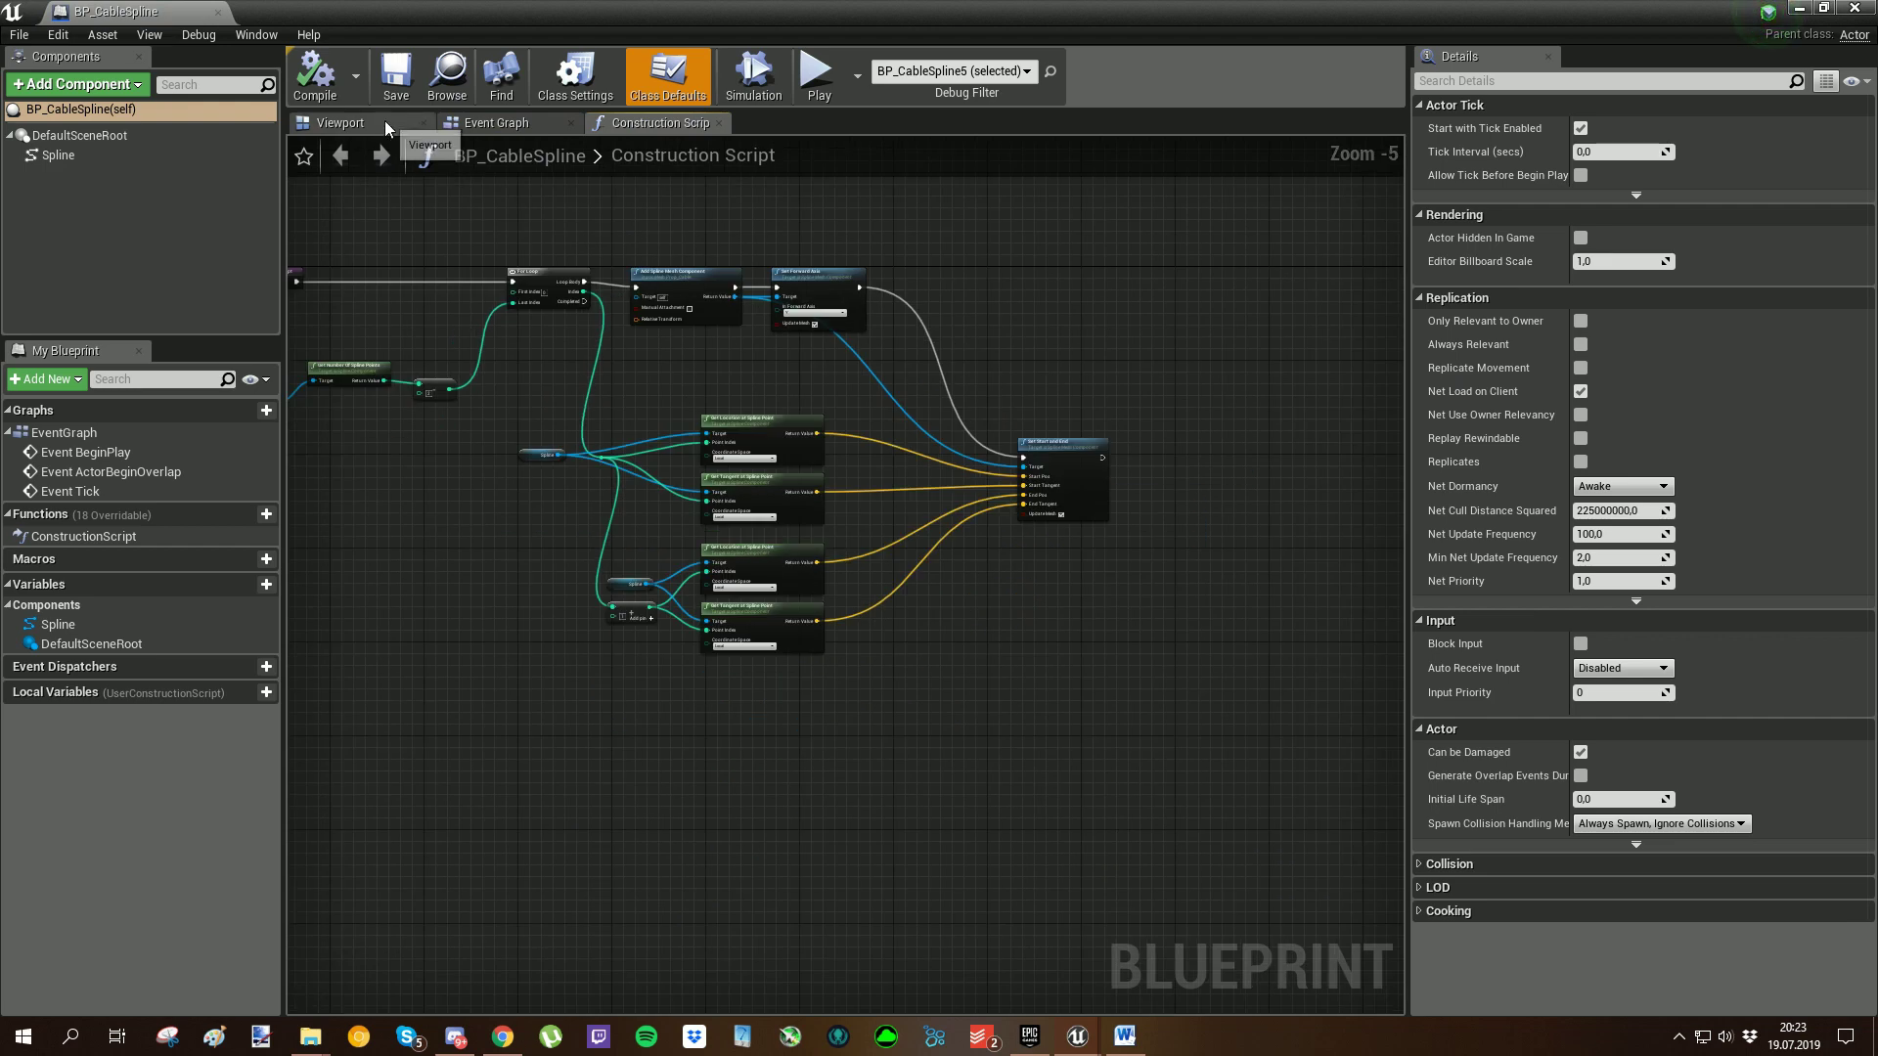
pyautogui.click(354, 122)
pyautogui.moveTo(843, 486); pyautogui.dragTo(848, 542, button='right')
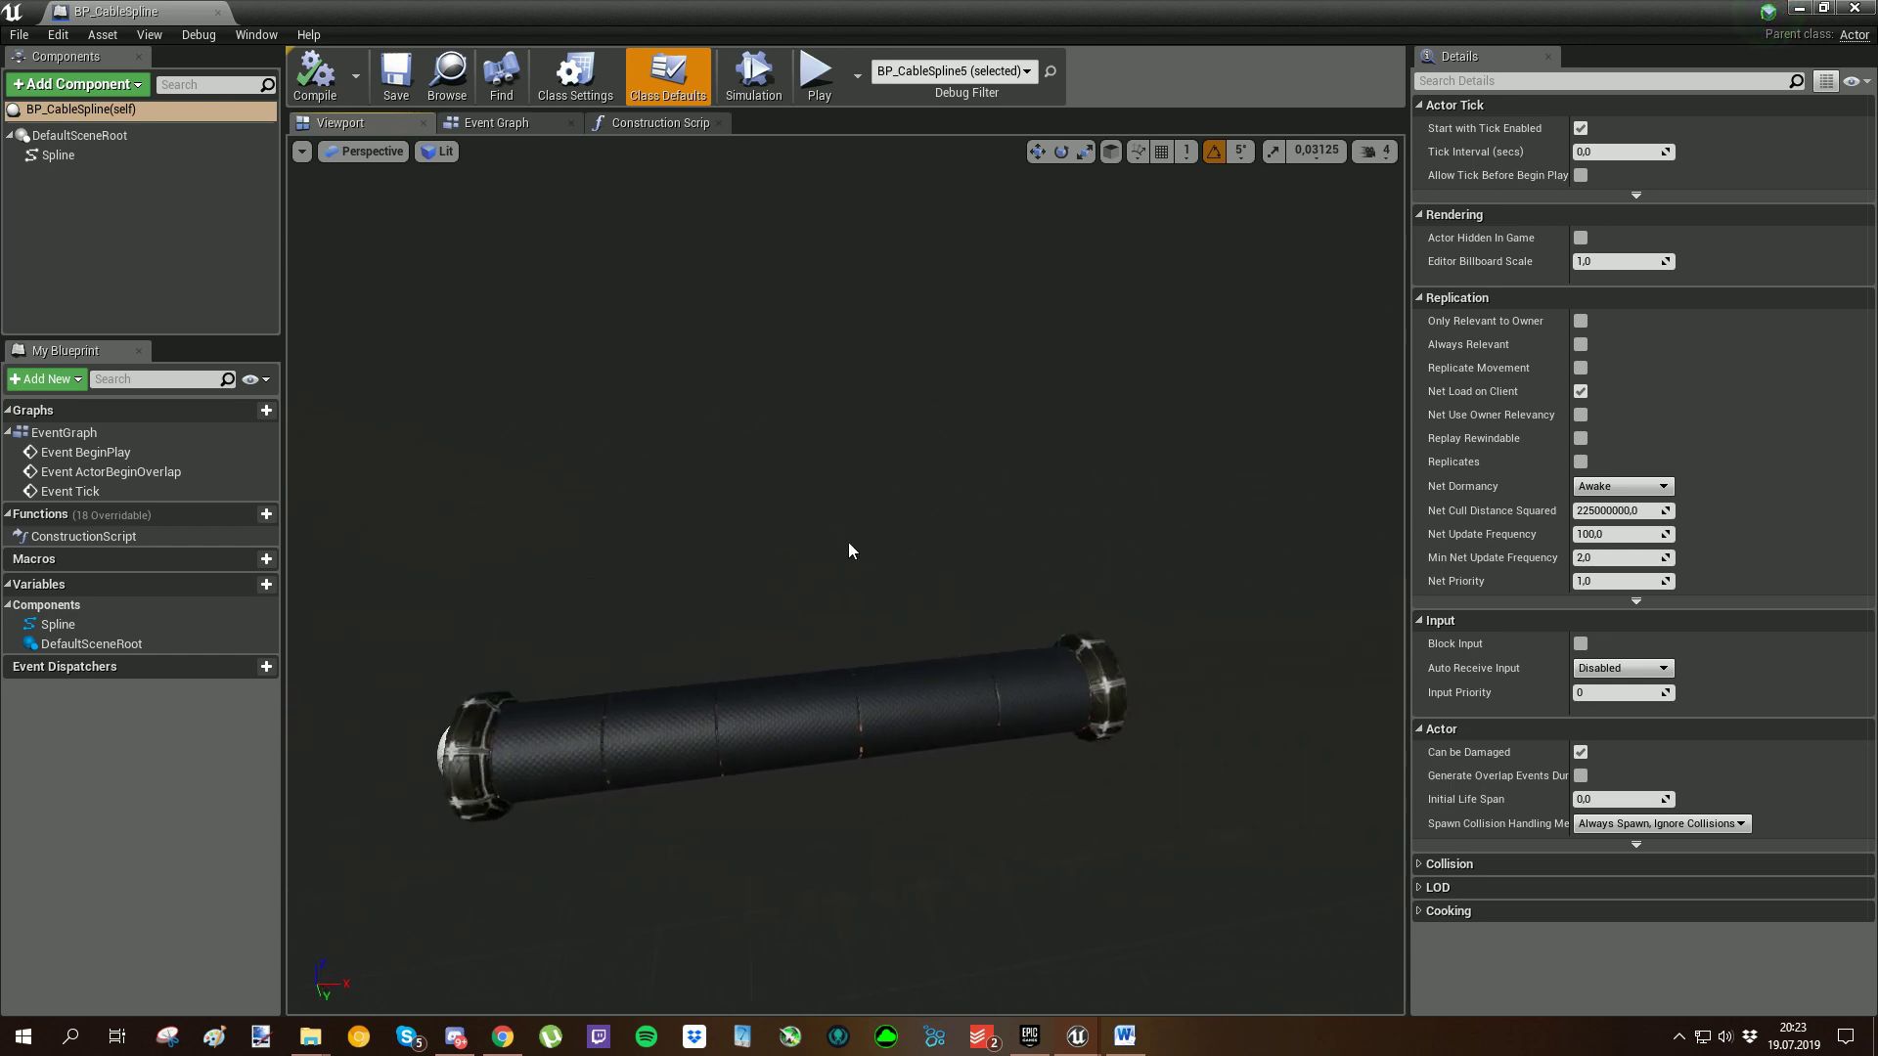
pyautogui.click(639, 125)
pyautogui.scroll(3, 783, 360)
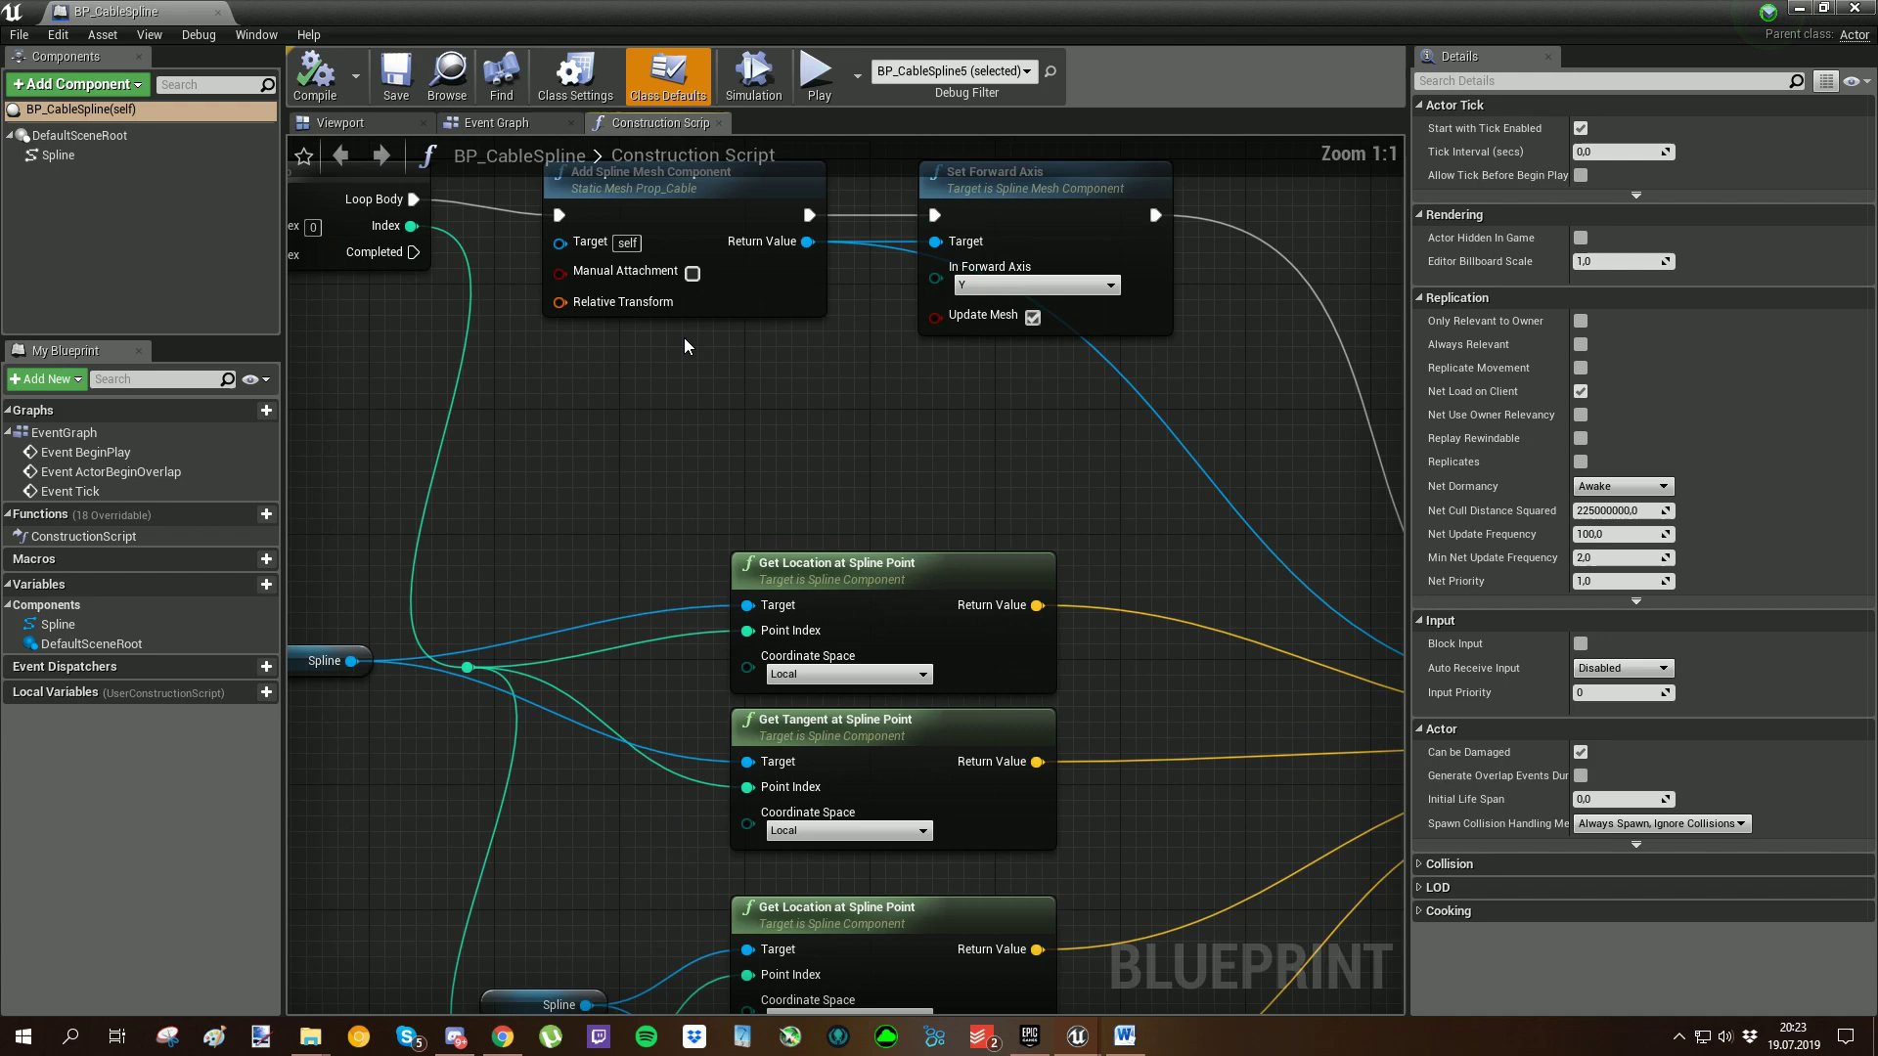
pyautogui.moveTo(681, 364); pyautogui.dragTo(851, 578, button='right')
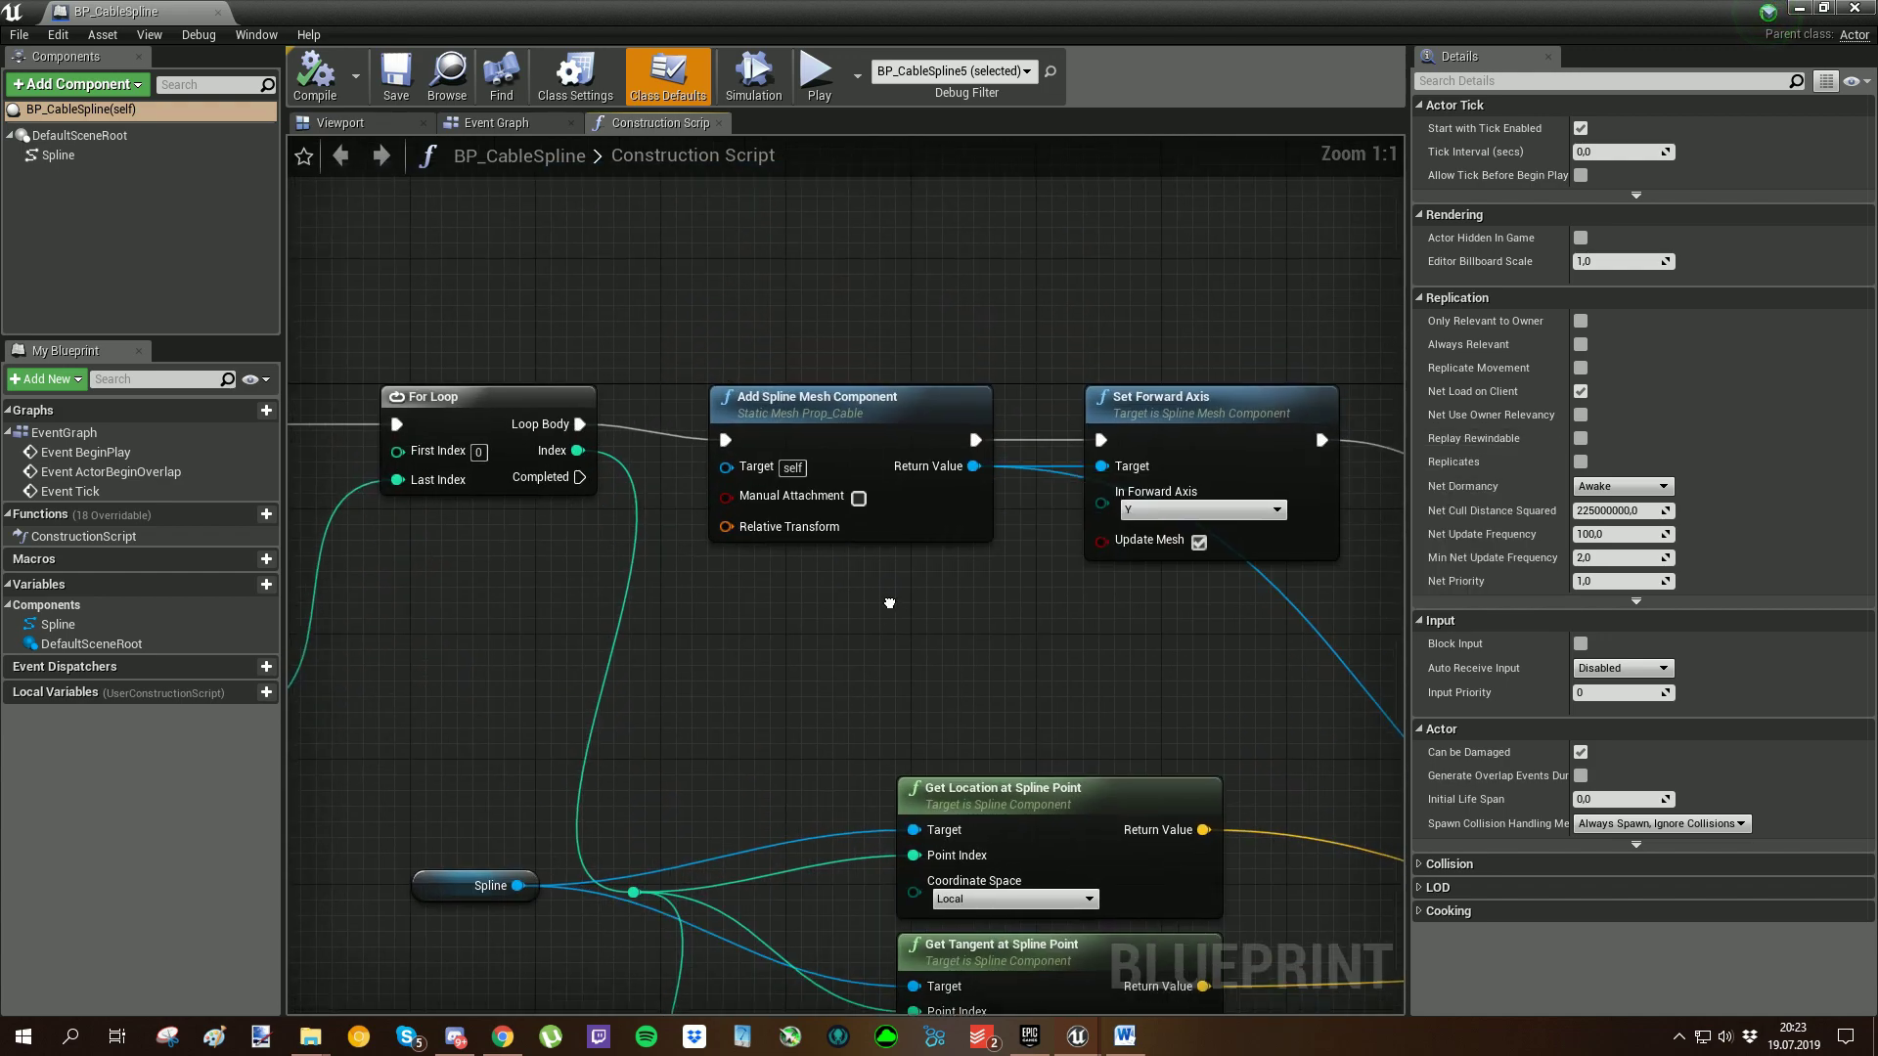
pyautogui.click(842, 412)
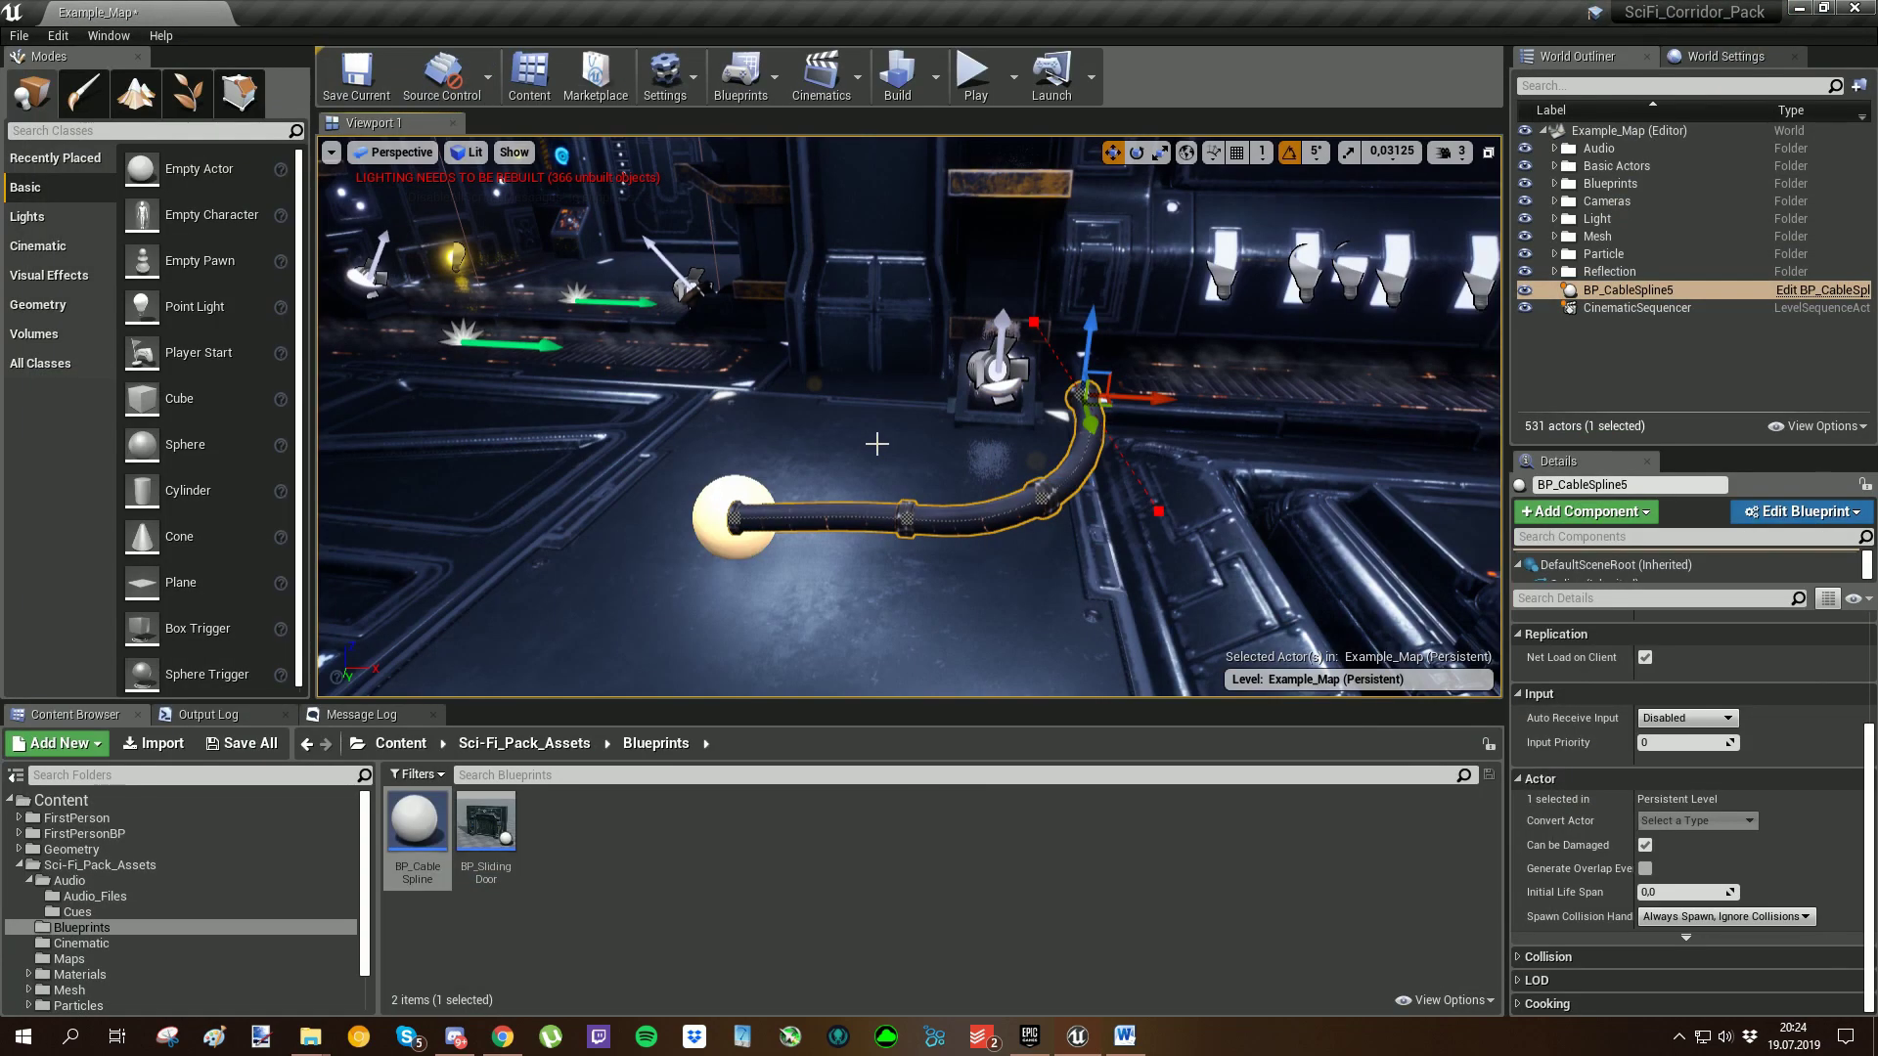
pyautogui.moveTo(908, 416); pyautogui.dragTo(1026, 426, button='right')
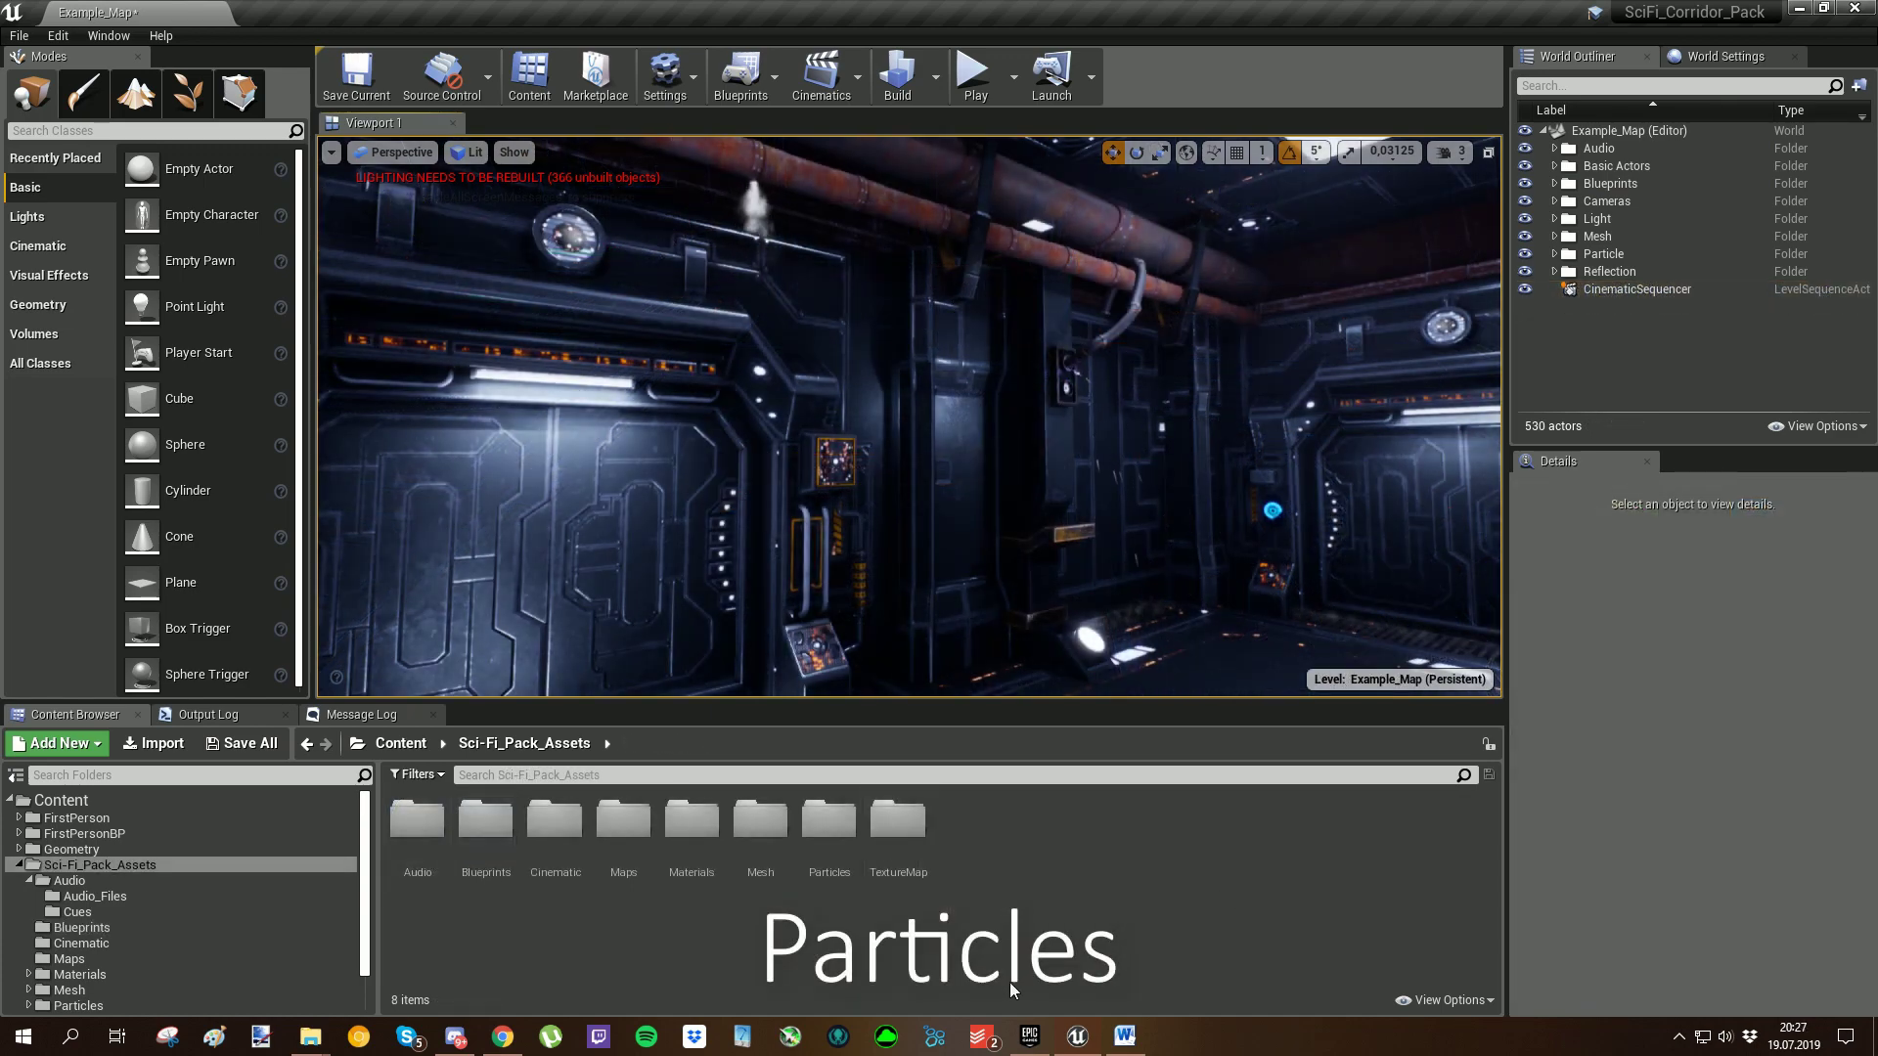
# Step: Open the Particle_Systems folder inside the pack's Particles folder
pyautogui.doubleClick(831, 821)
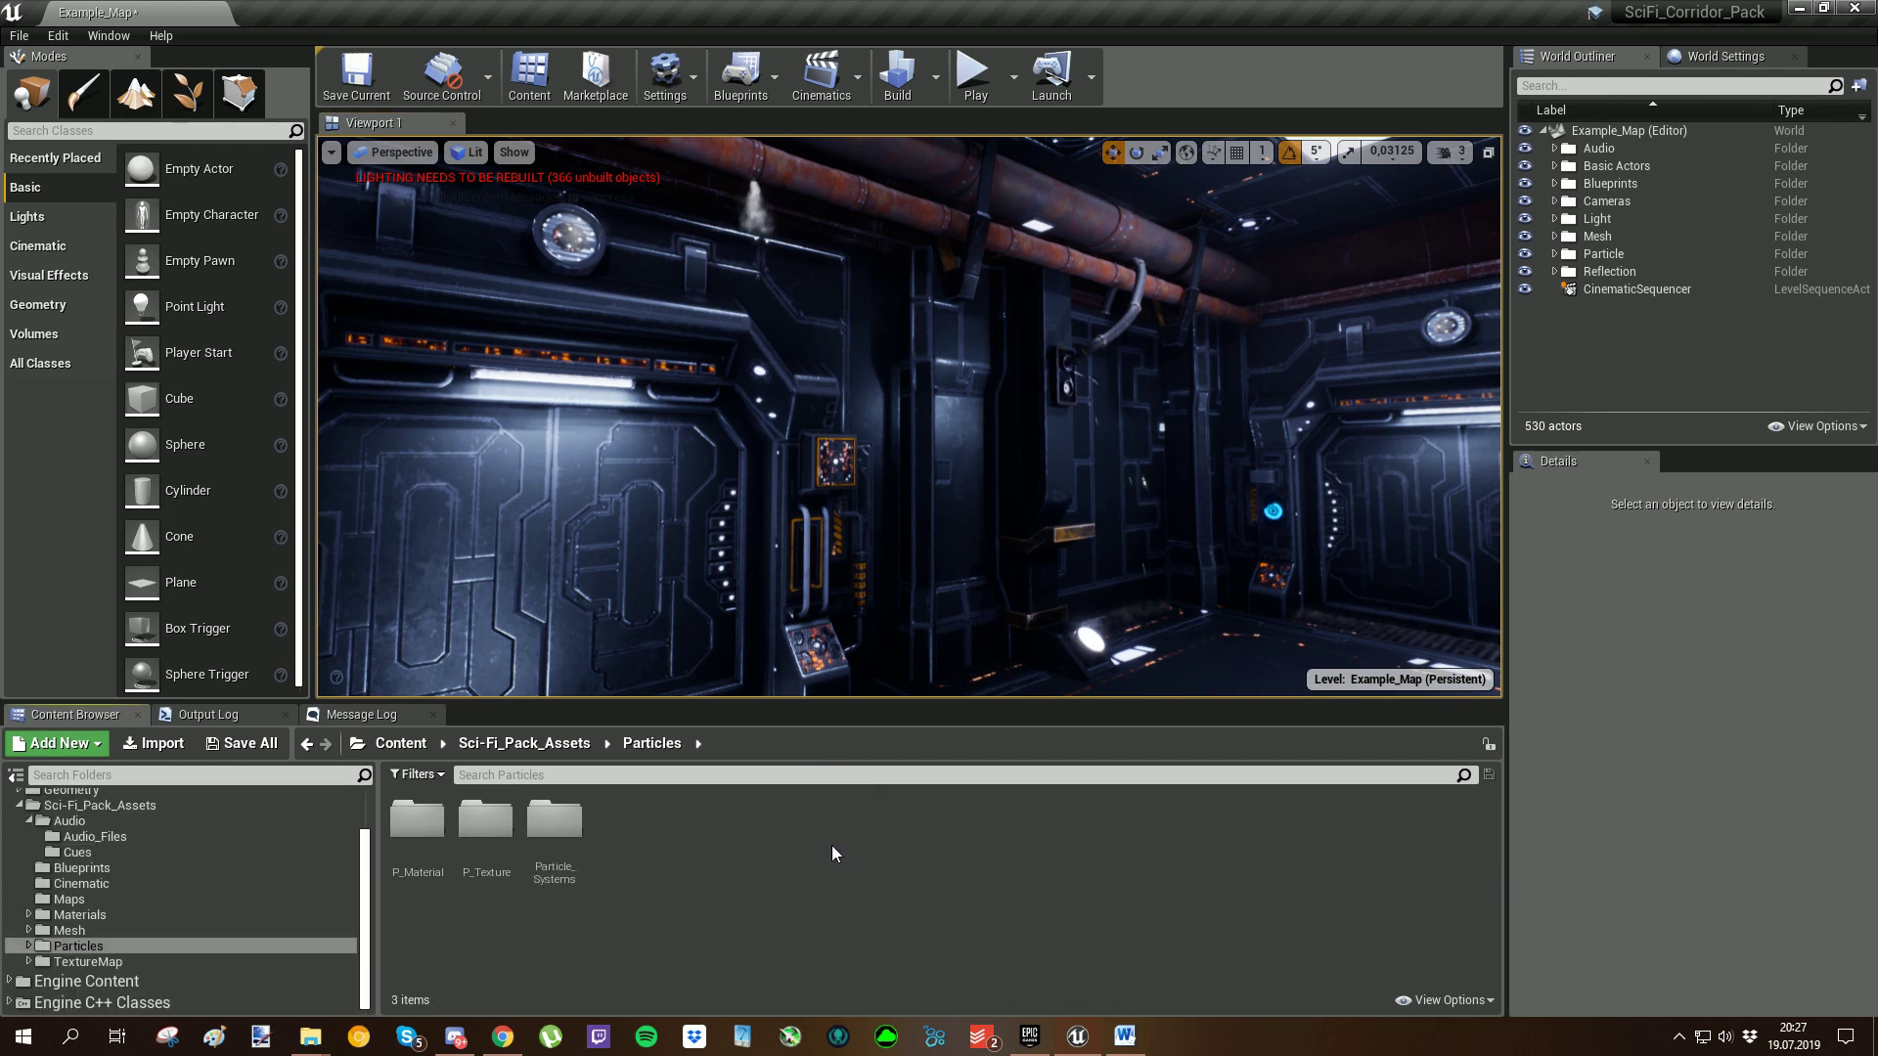
pyautogui.doubleClick(554, 821)
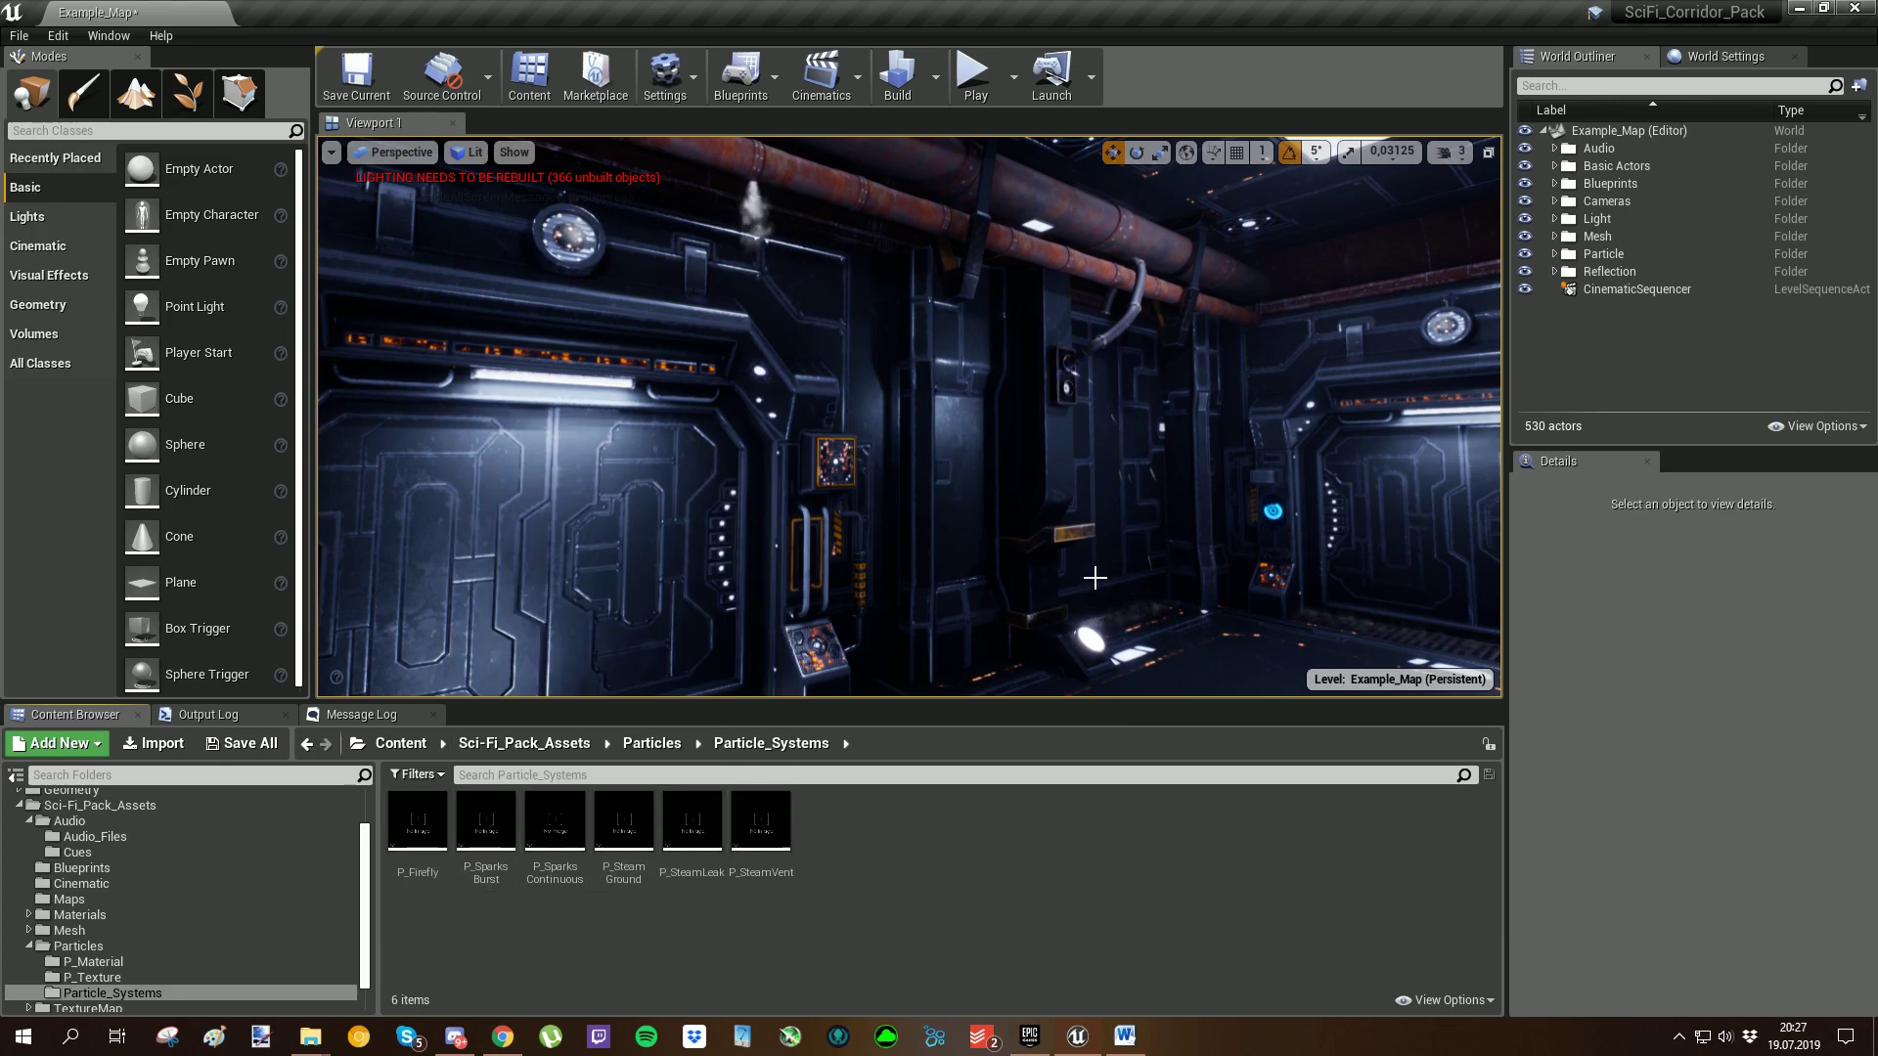
pyautogui.moveTo(1095, 577); pyautogui.dragTo(988, 459, button='right')
pyautogui.press('w')
pyautogui.press('w')
pyautogui.moveTo(1224, 282); pyautogui.dragTo(939, 381, button='right')
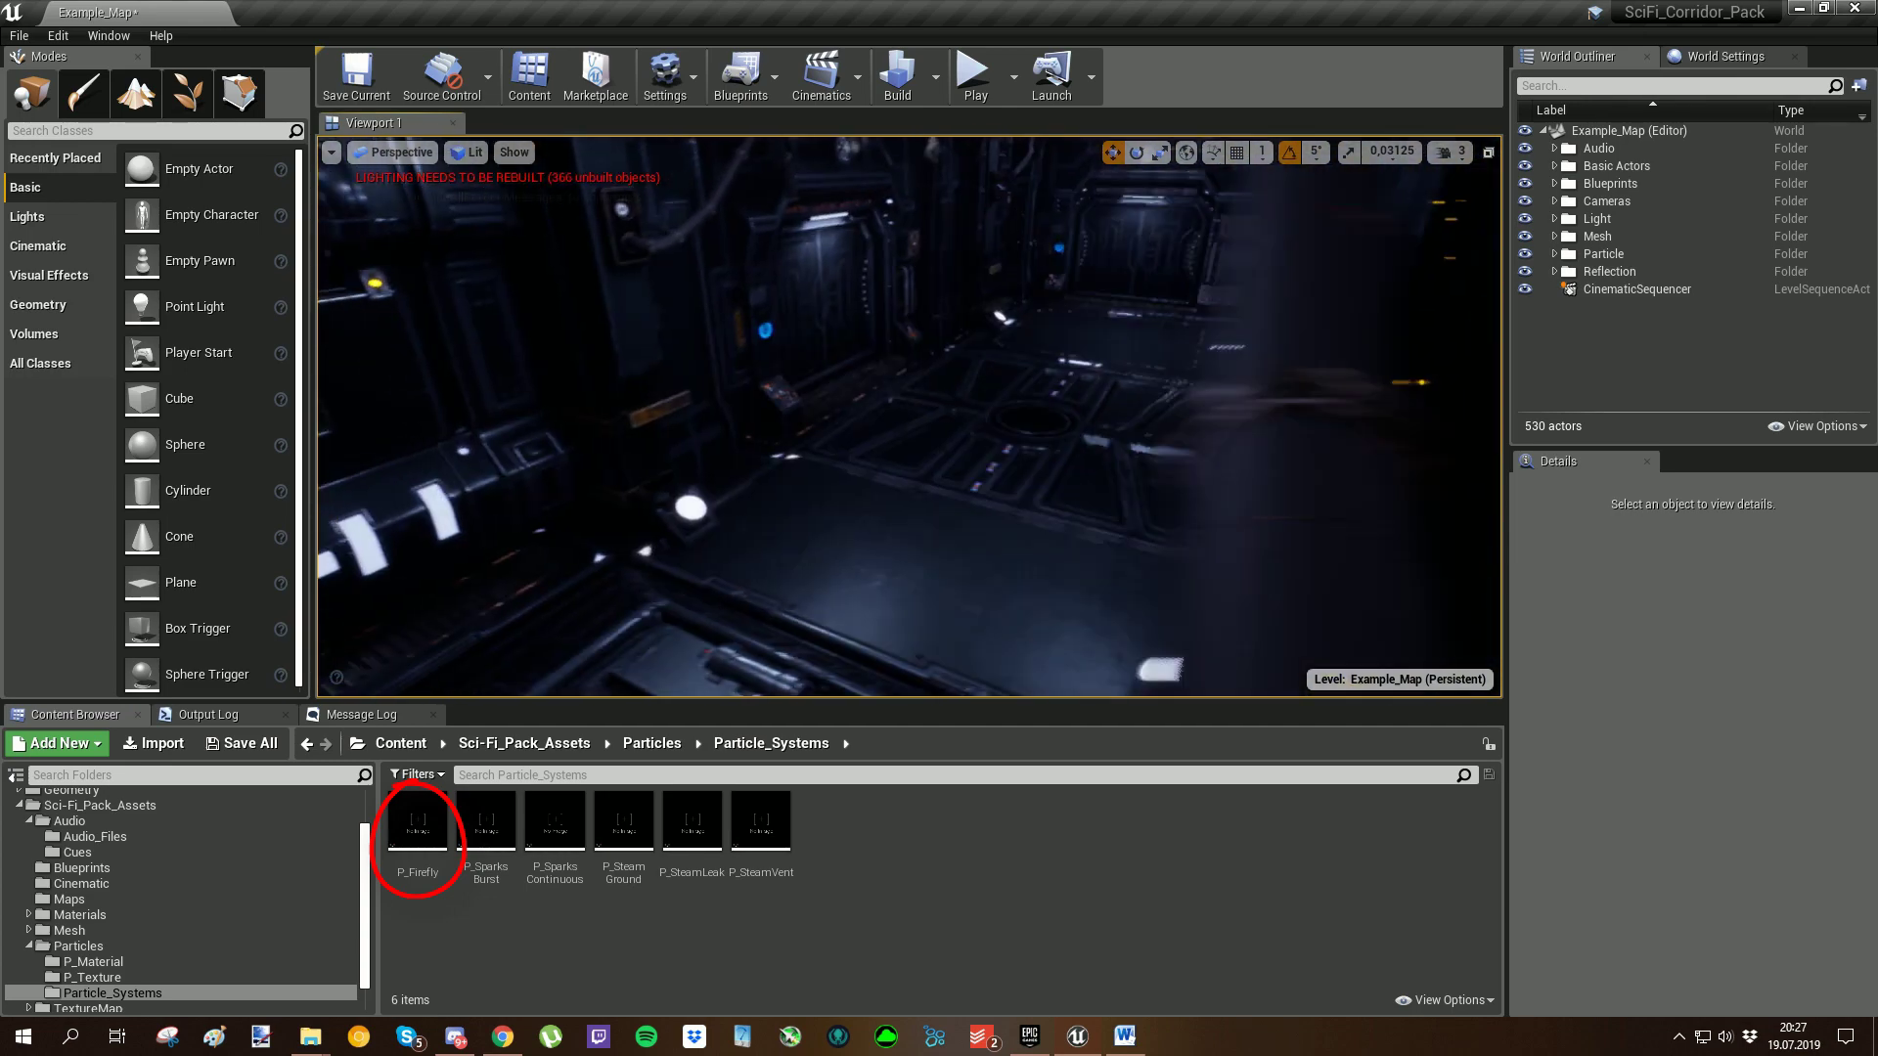
pyautogui.moveTo(1095, 578); pyautogui.dragTo(1094, 578, button='right')
# Step: Preview the P_Firefly particle system by placing it on the corridor floor, and delete the emitter
pyautogui.moveTo(417, 822); pyautogui.dragTo(1059, 477)
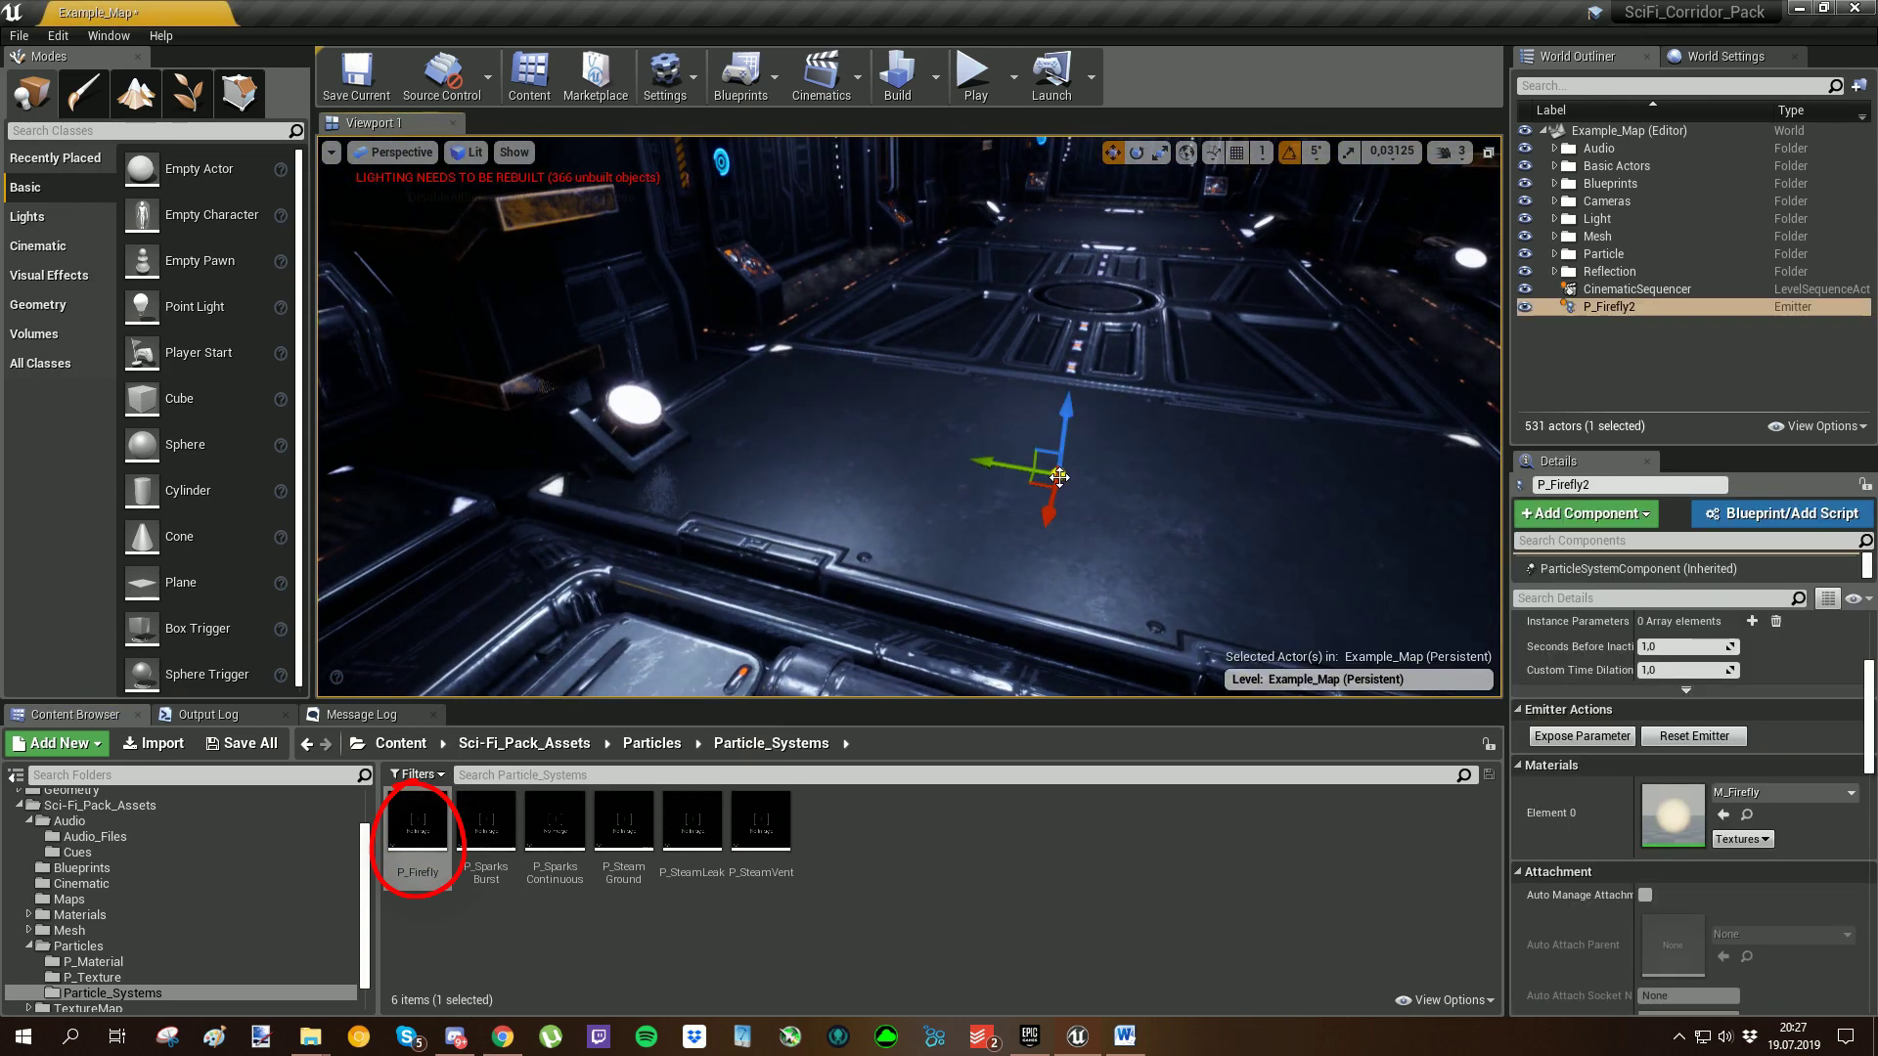
pyautogui.moveTo(1059, 477); pyautogui.dragTo(1252, 459, button='right')
pyautogui.moveTo(767, 453); pyautogui.dragTo(766, 450)
pyautogui.press('Delete')
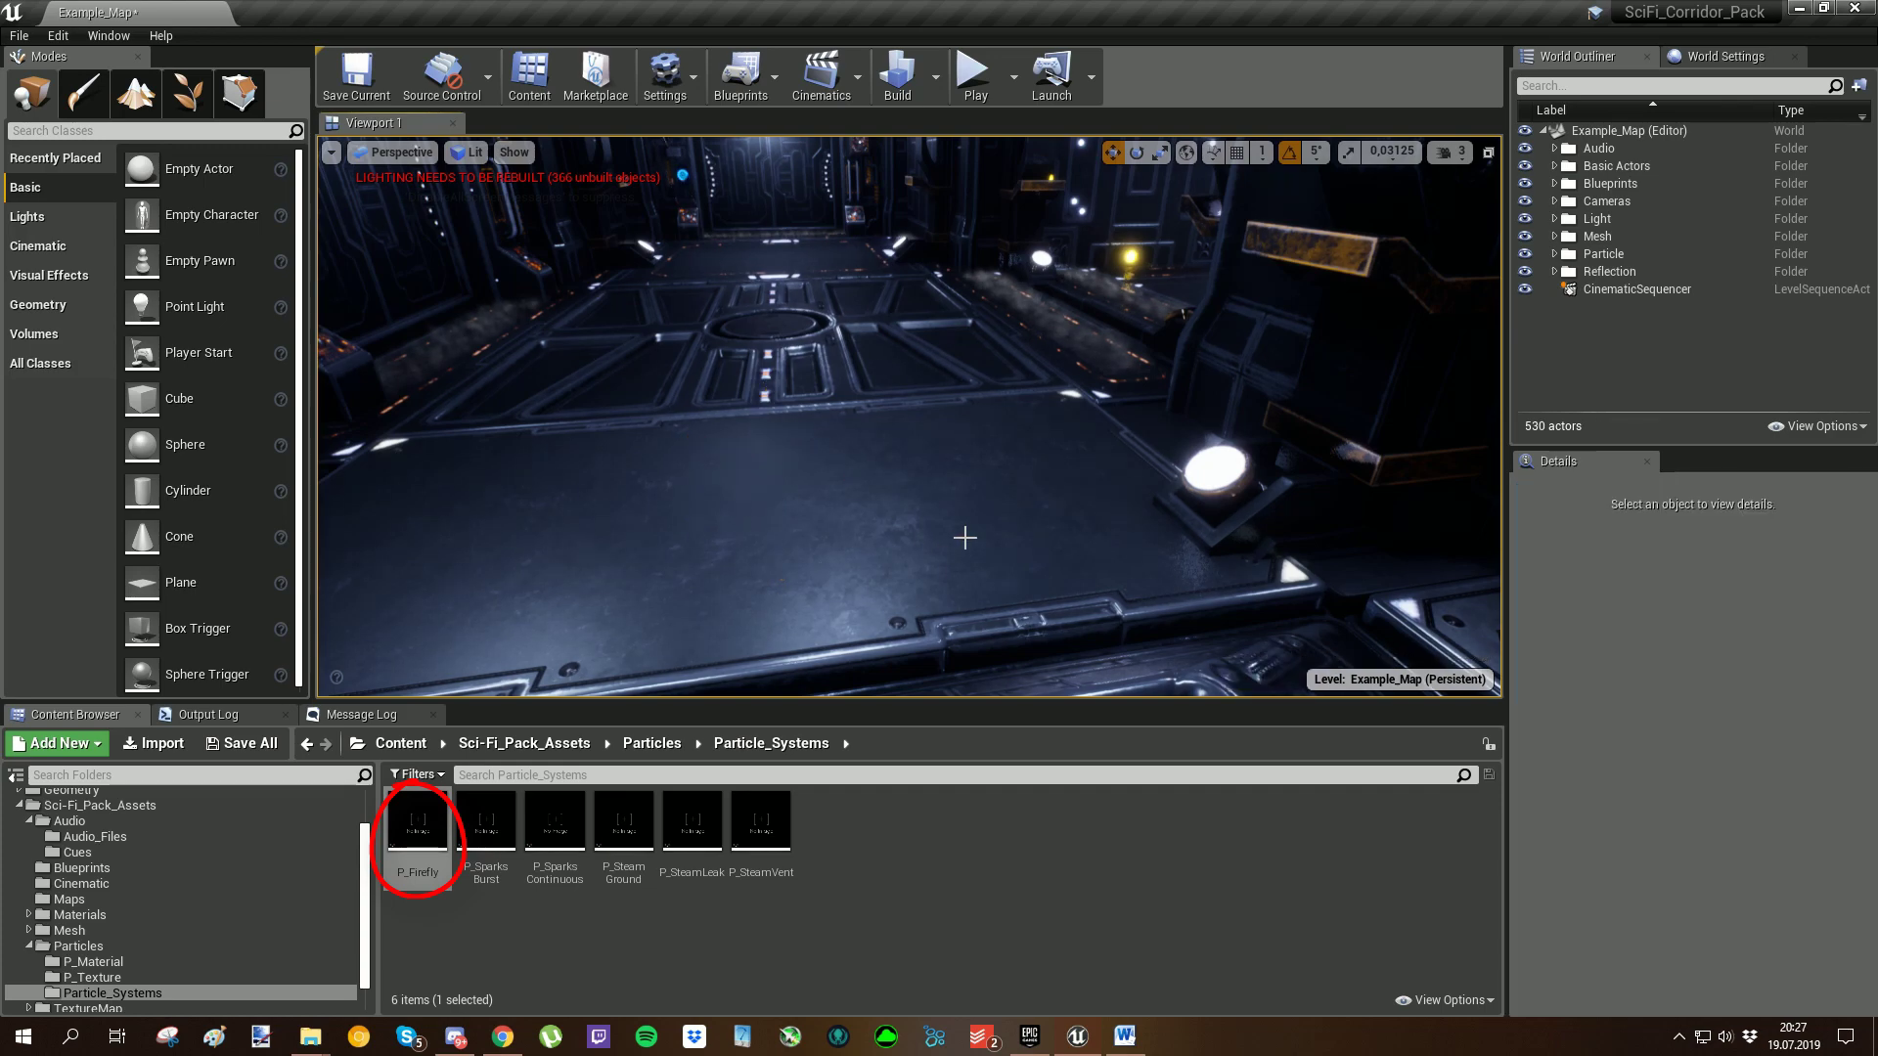
pyautogui.moveTo(965, 537); pyautogui.dragTo(964, 537, button='right')
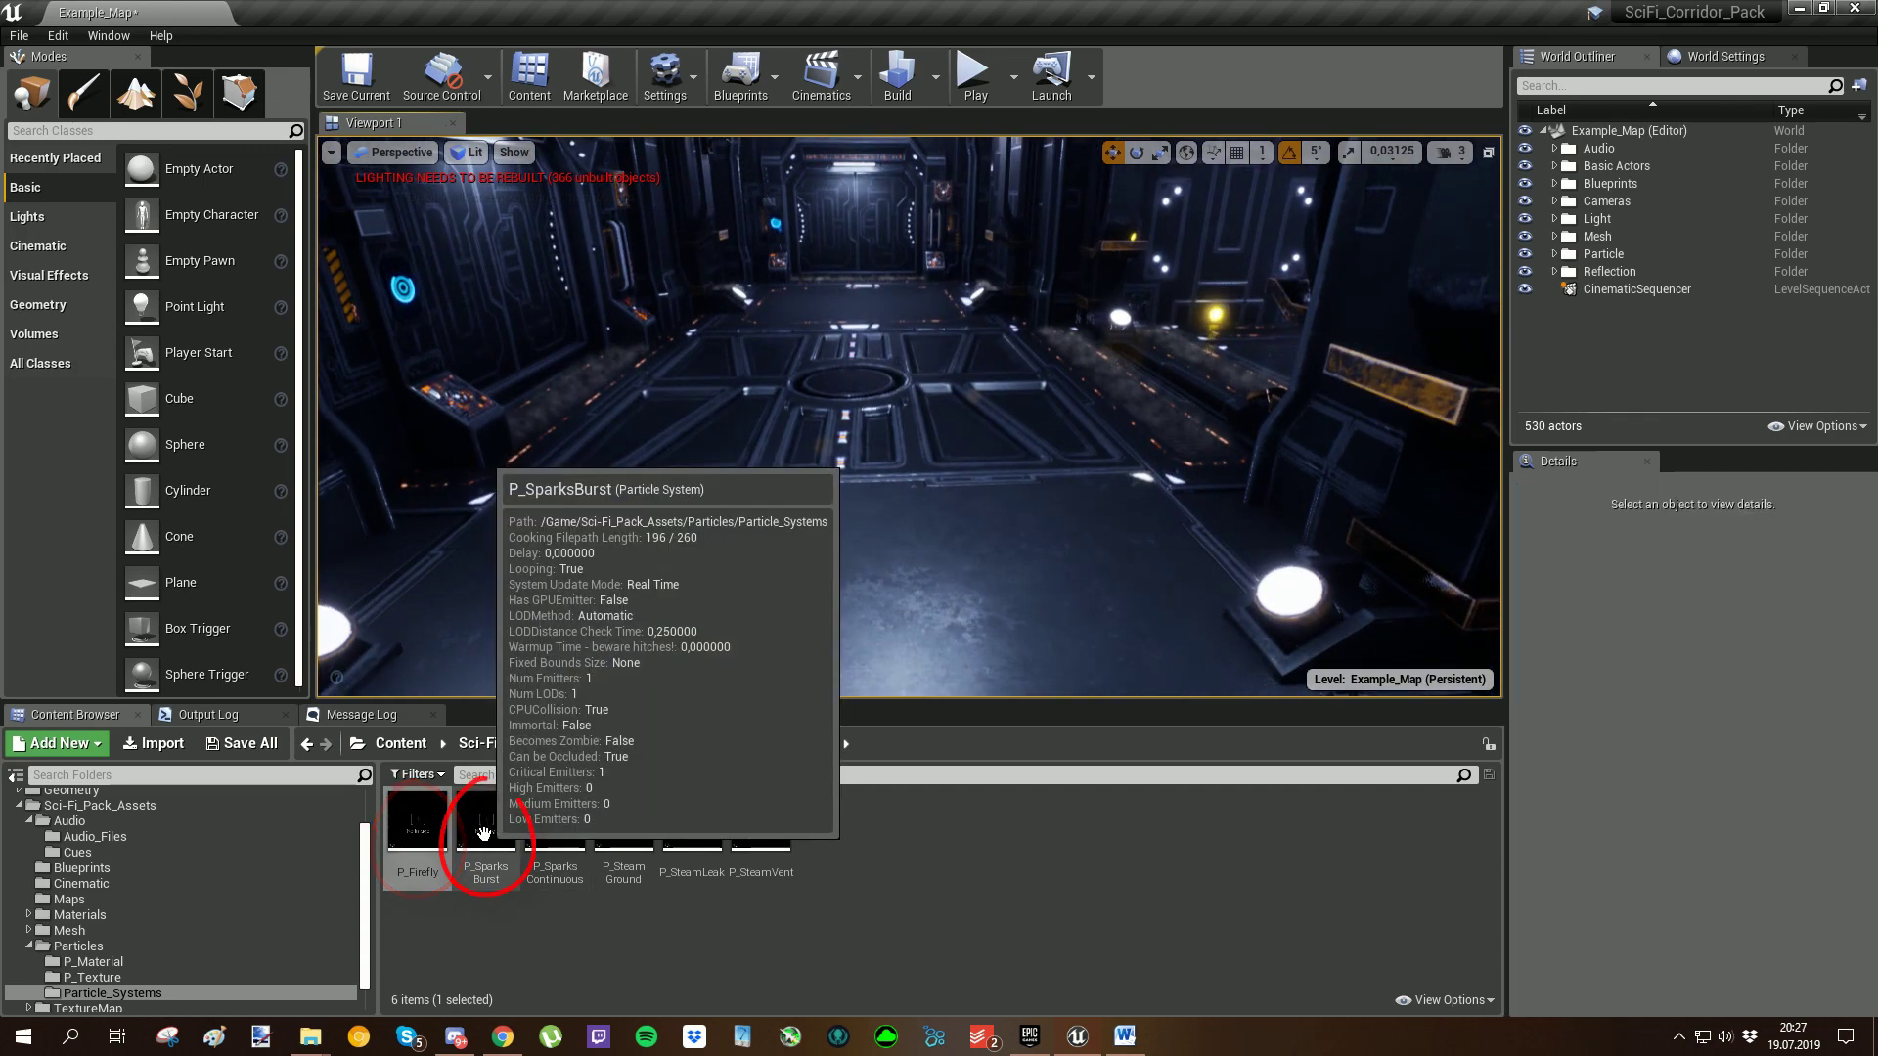
# Step: Preview the P_SparksBurst particle system by placing it raised above the corridor floor, and delete the emitter
pyautogui.moveTo(507, 815); pyautogui.dragTo(804, 530)
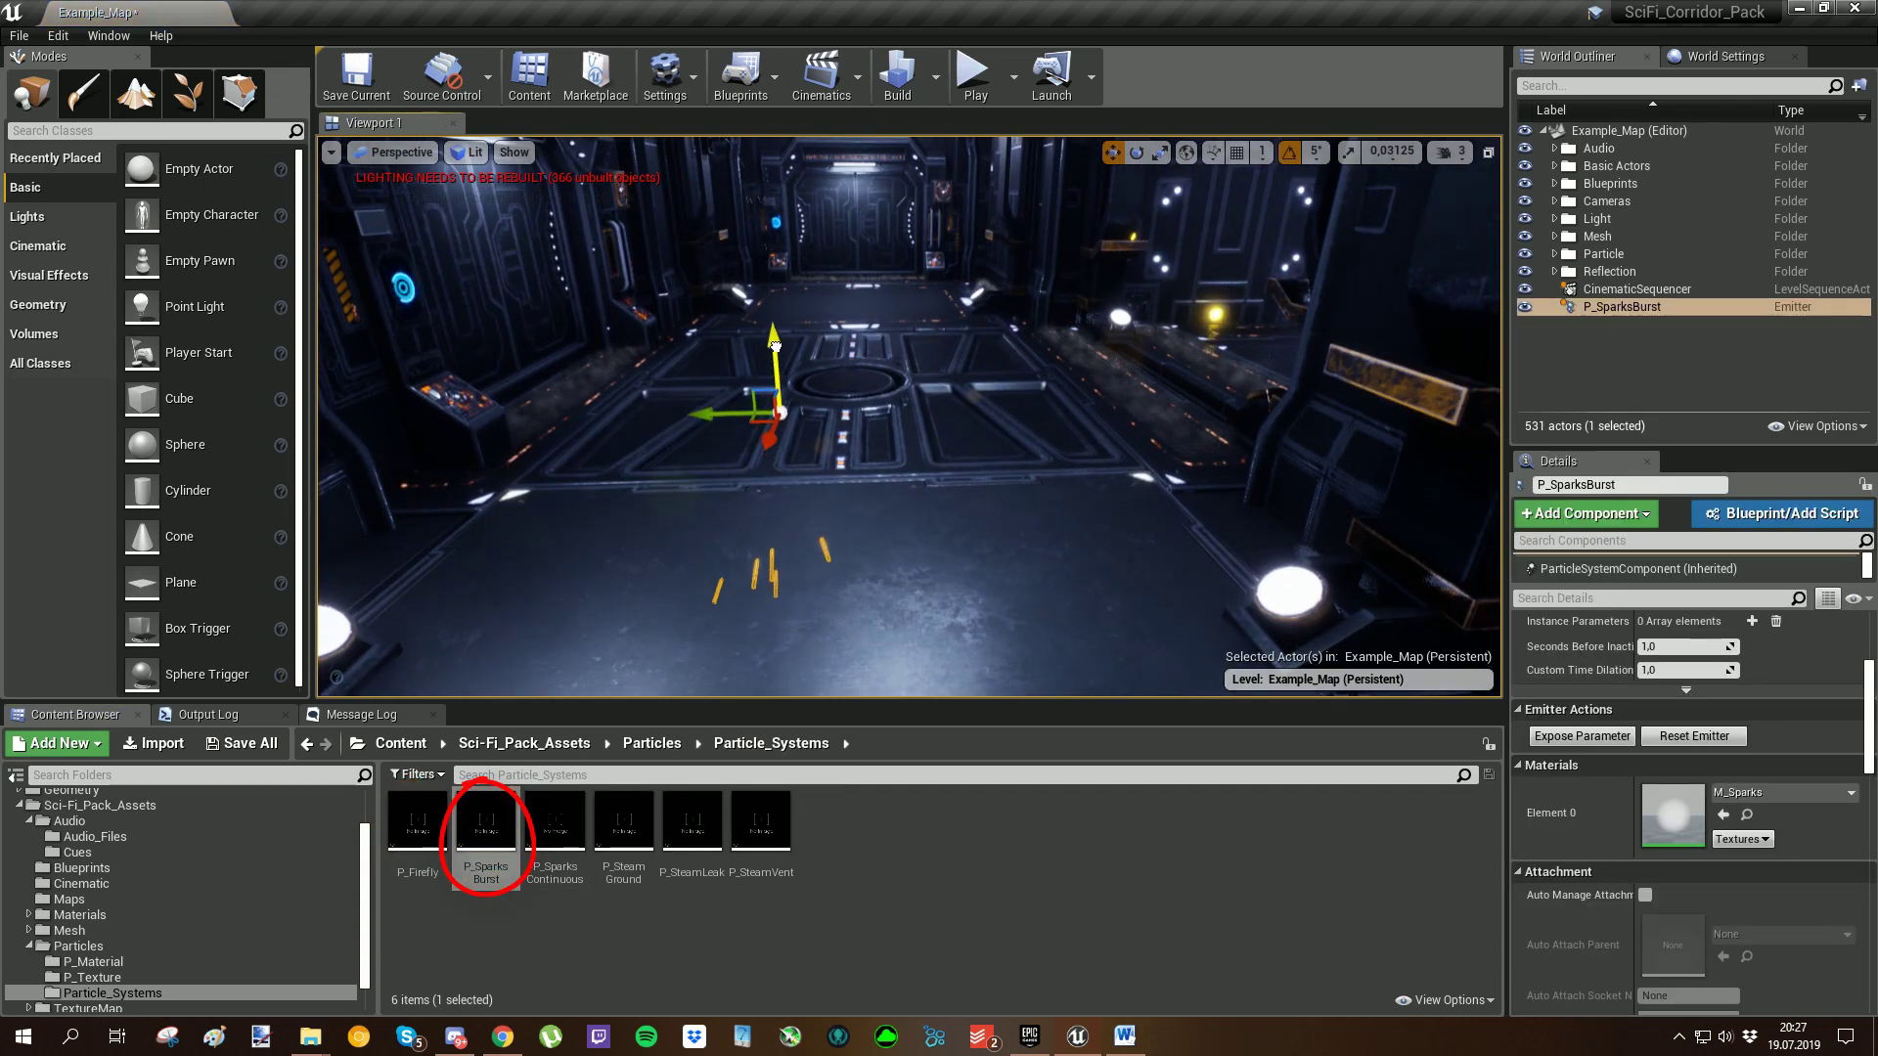
pyautogui.moveTo(966, 413); pyautogui.dragTo(967, 413, button='right')
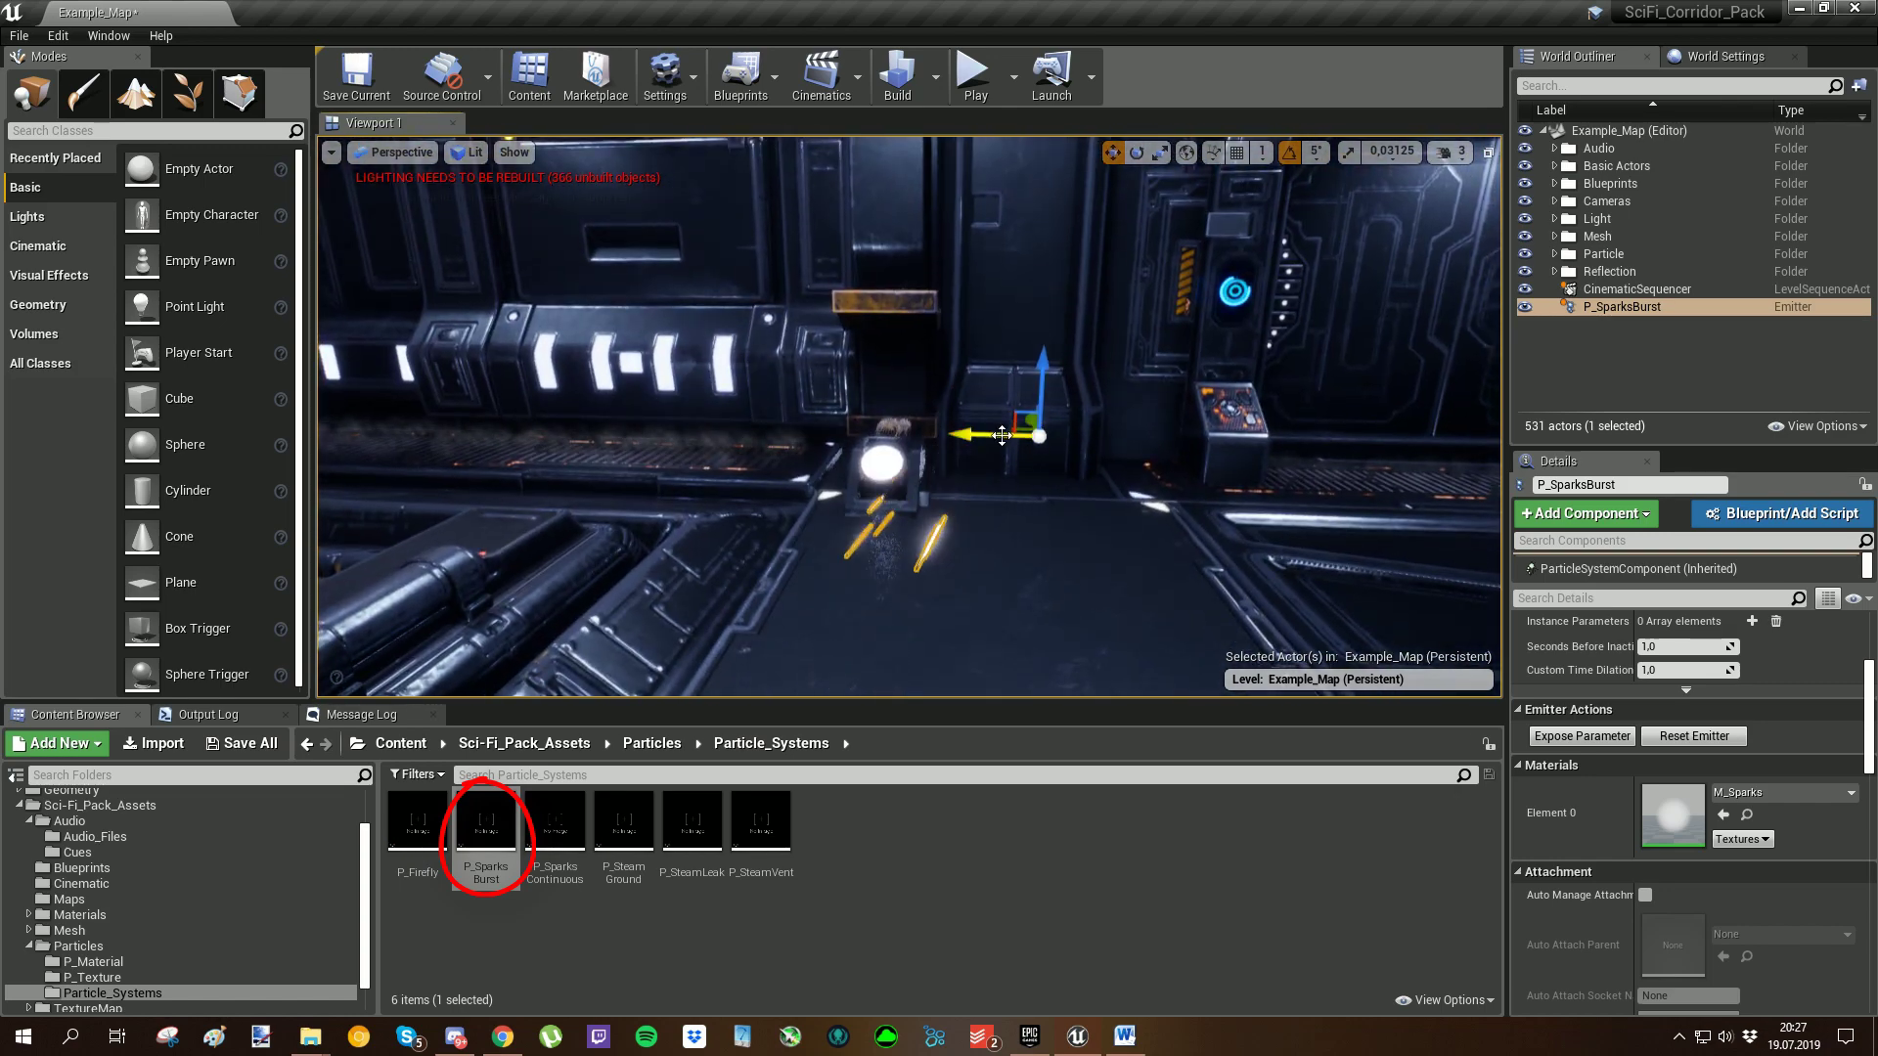
pyautogui.press('Delete')
pyautogui.moveTo(1121, 447); pyautogui.dragTo(1120, 447, button='right')
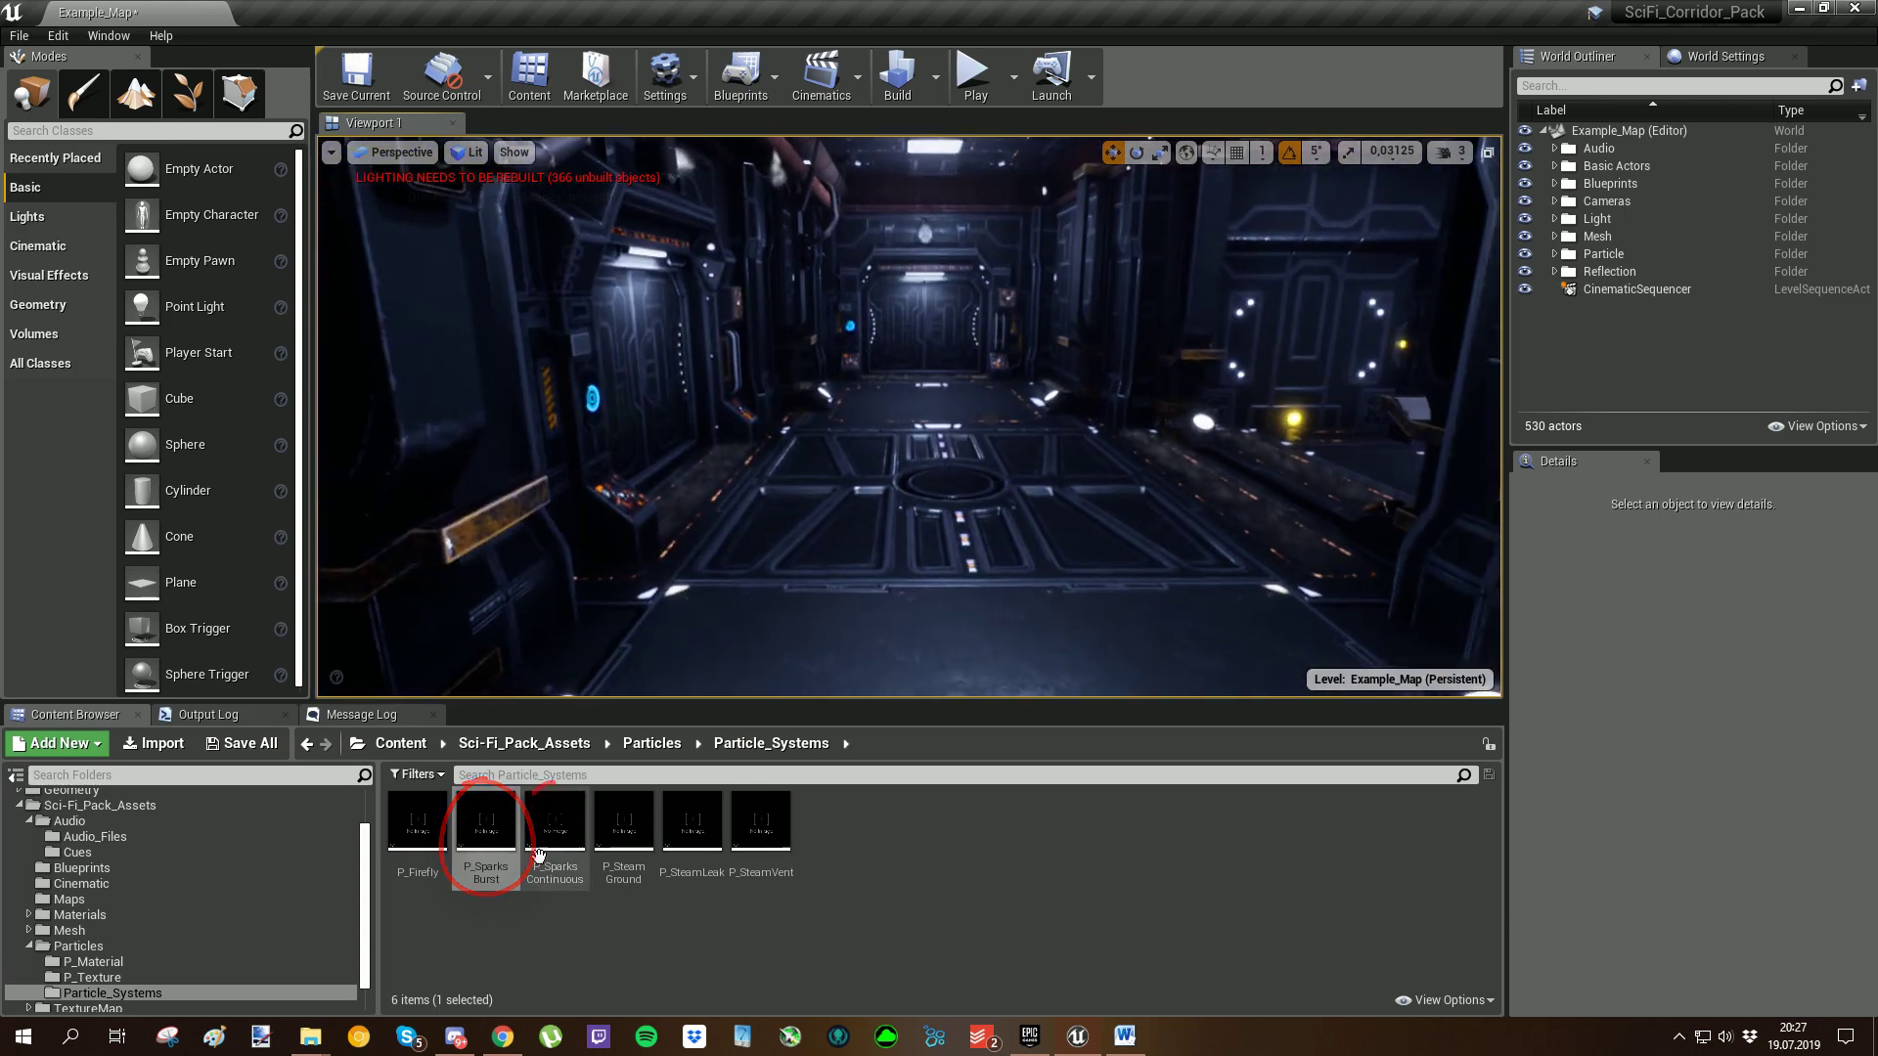
# Step: Preview the P_SparksContinuous particle system by placing it raised above the corridor floor, and delete the emitter
pyautogui.moveTo(539, 857); pyautogui.dragTo(949, 541)
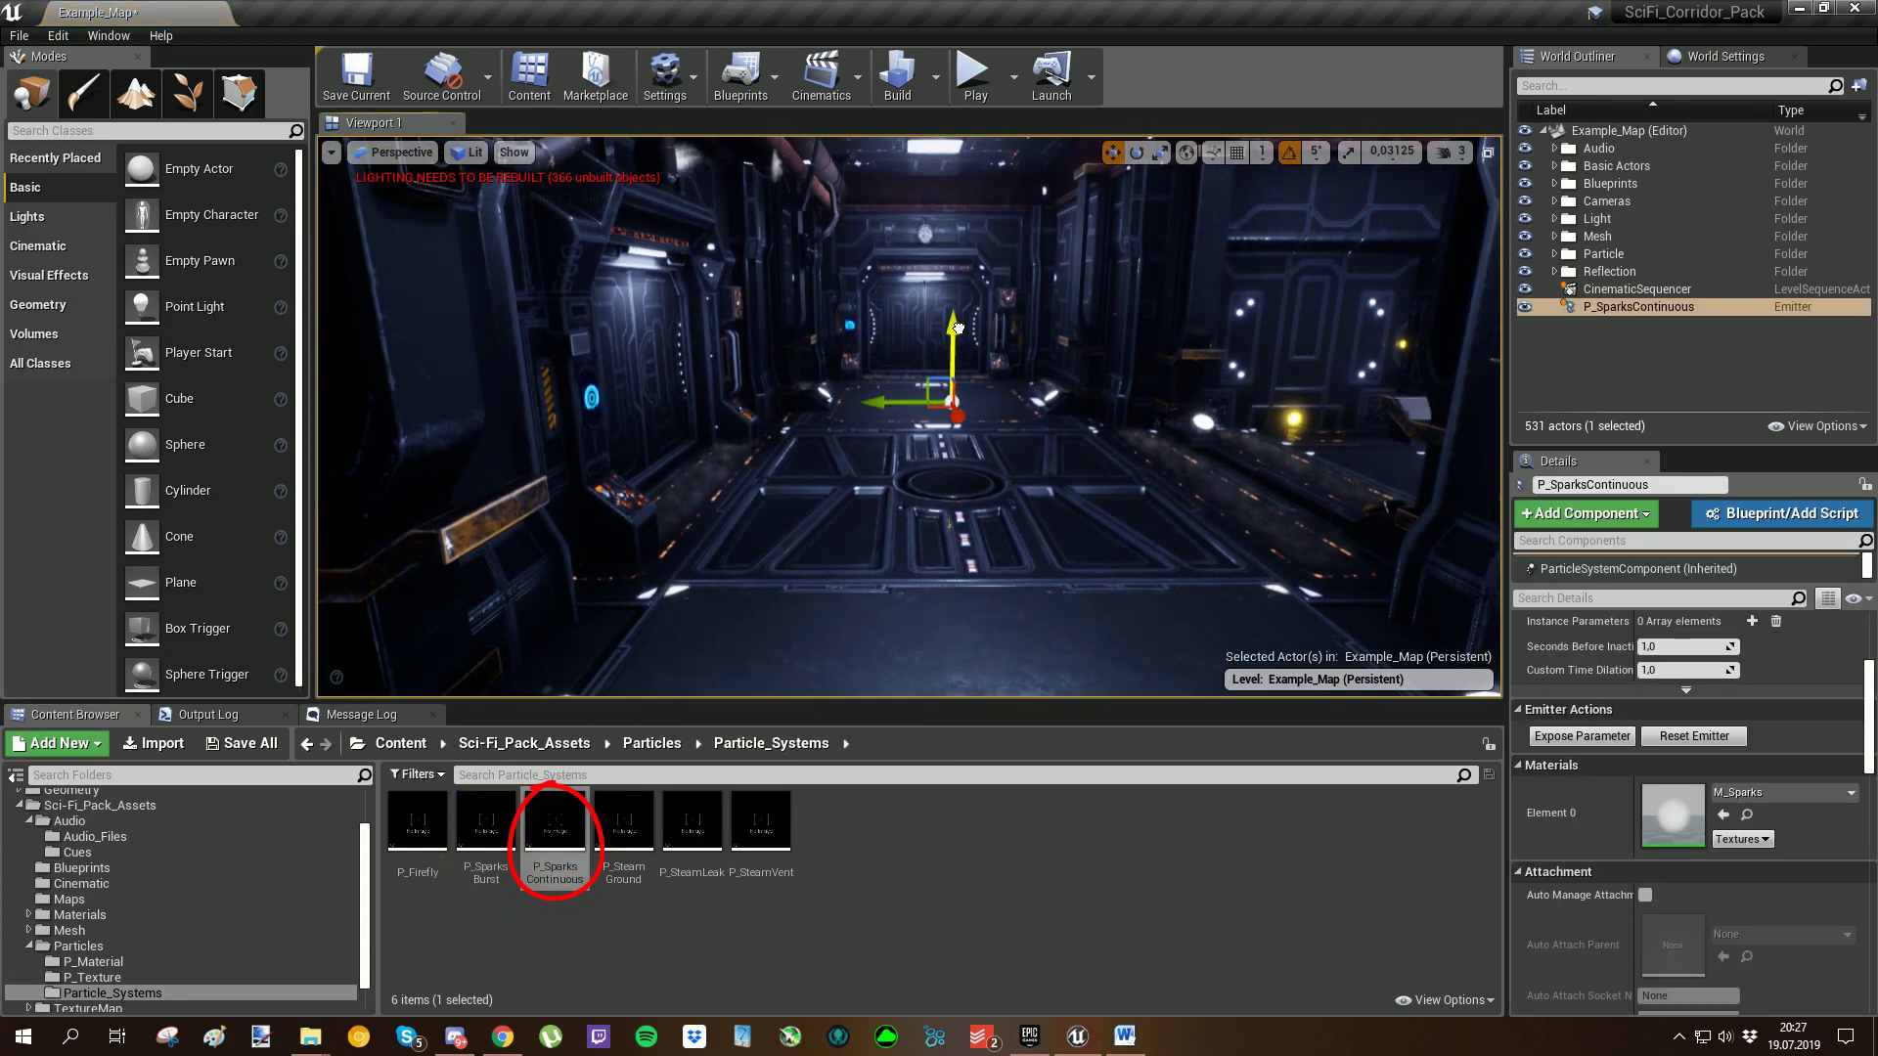
pyautogui.moveTo(1052, 363); pyautogui.dragTo(1019, 391, button='right')
pyautogui.press('Delete')
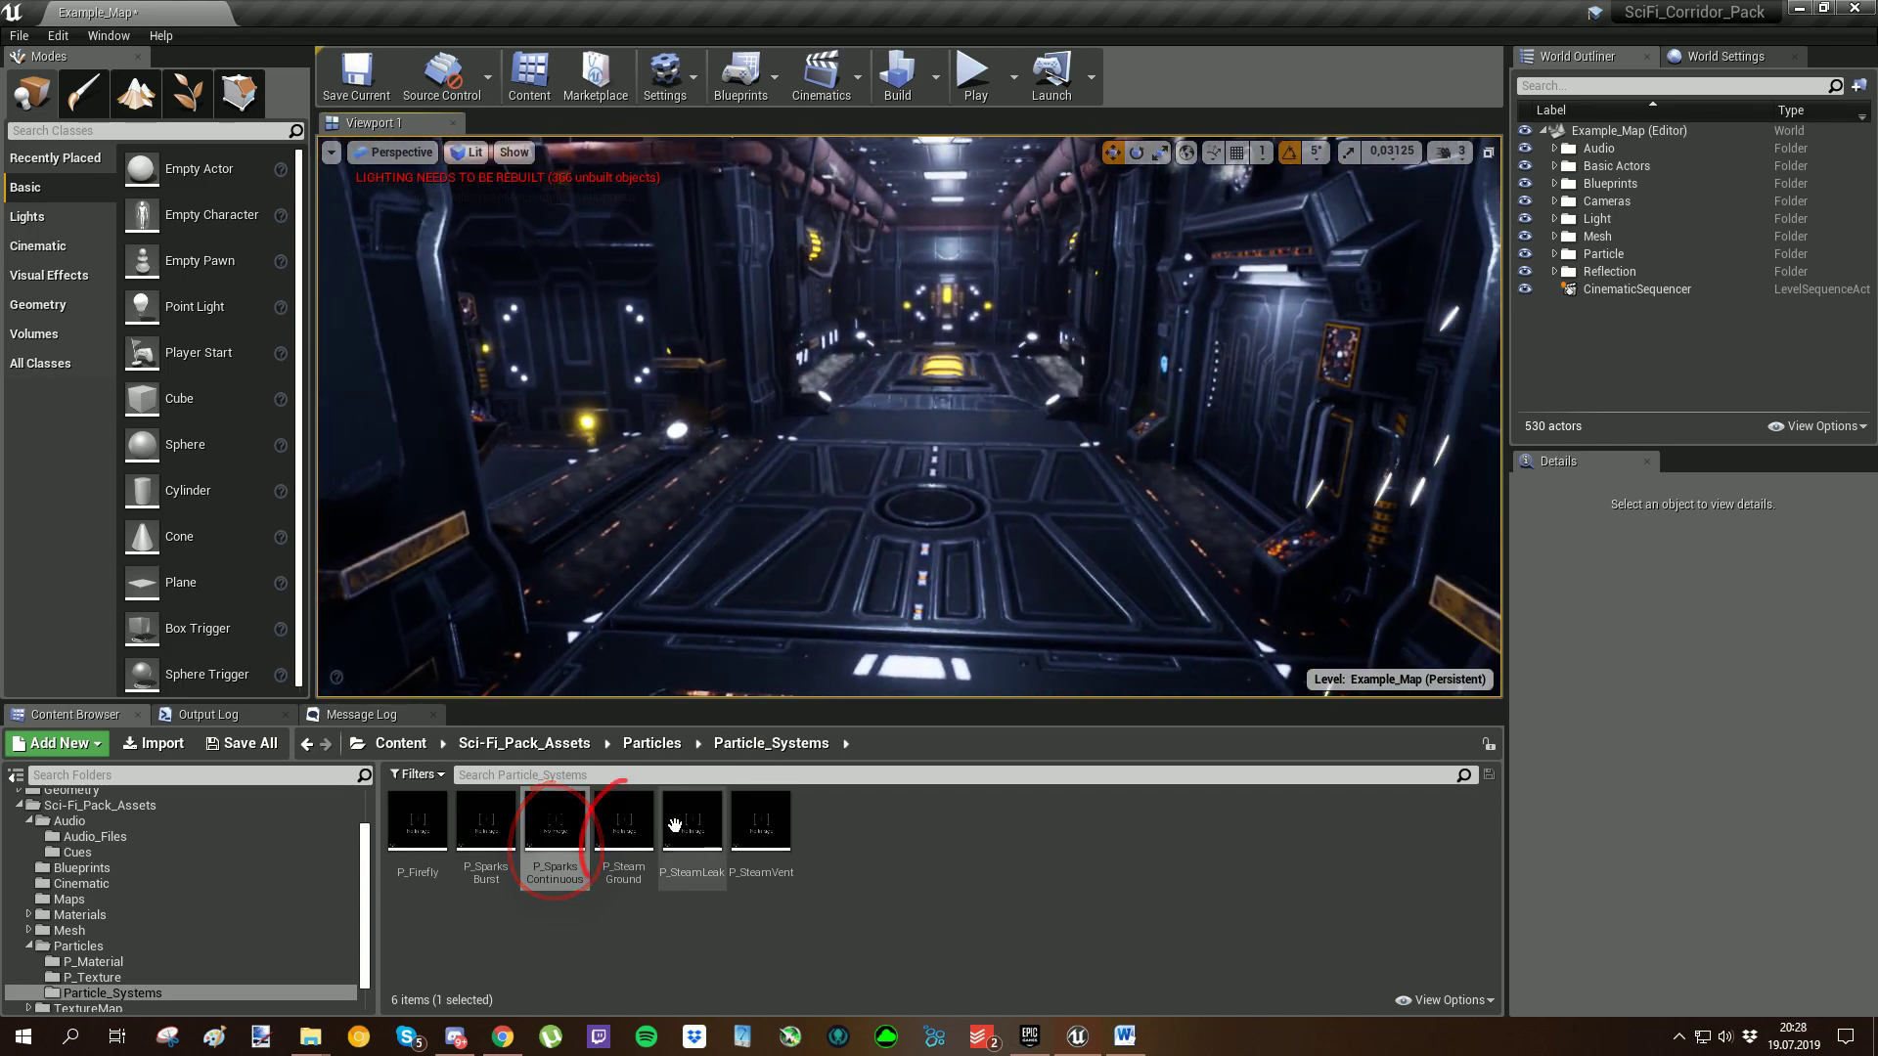
# Step: Preview the P_SteamGround particle system by placing it across the corridor floor, and delete the emitter
pyautogui.moveTo(623, 831); pyautogui.dragTo(870, 567)
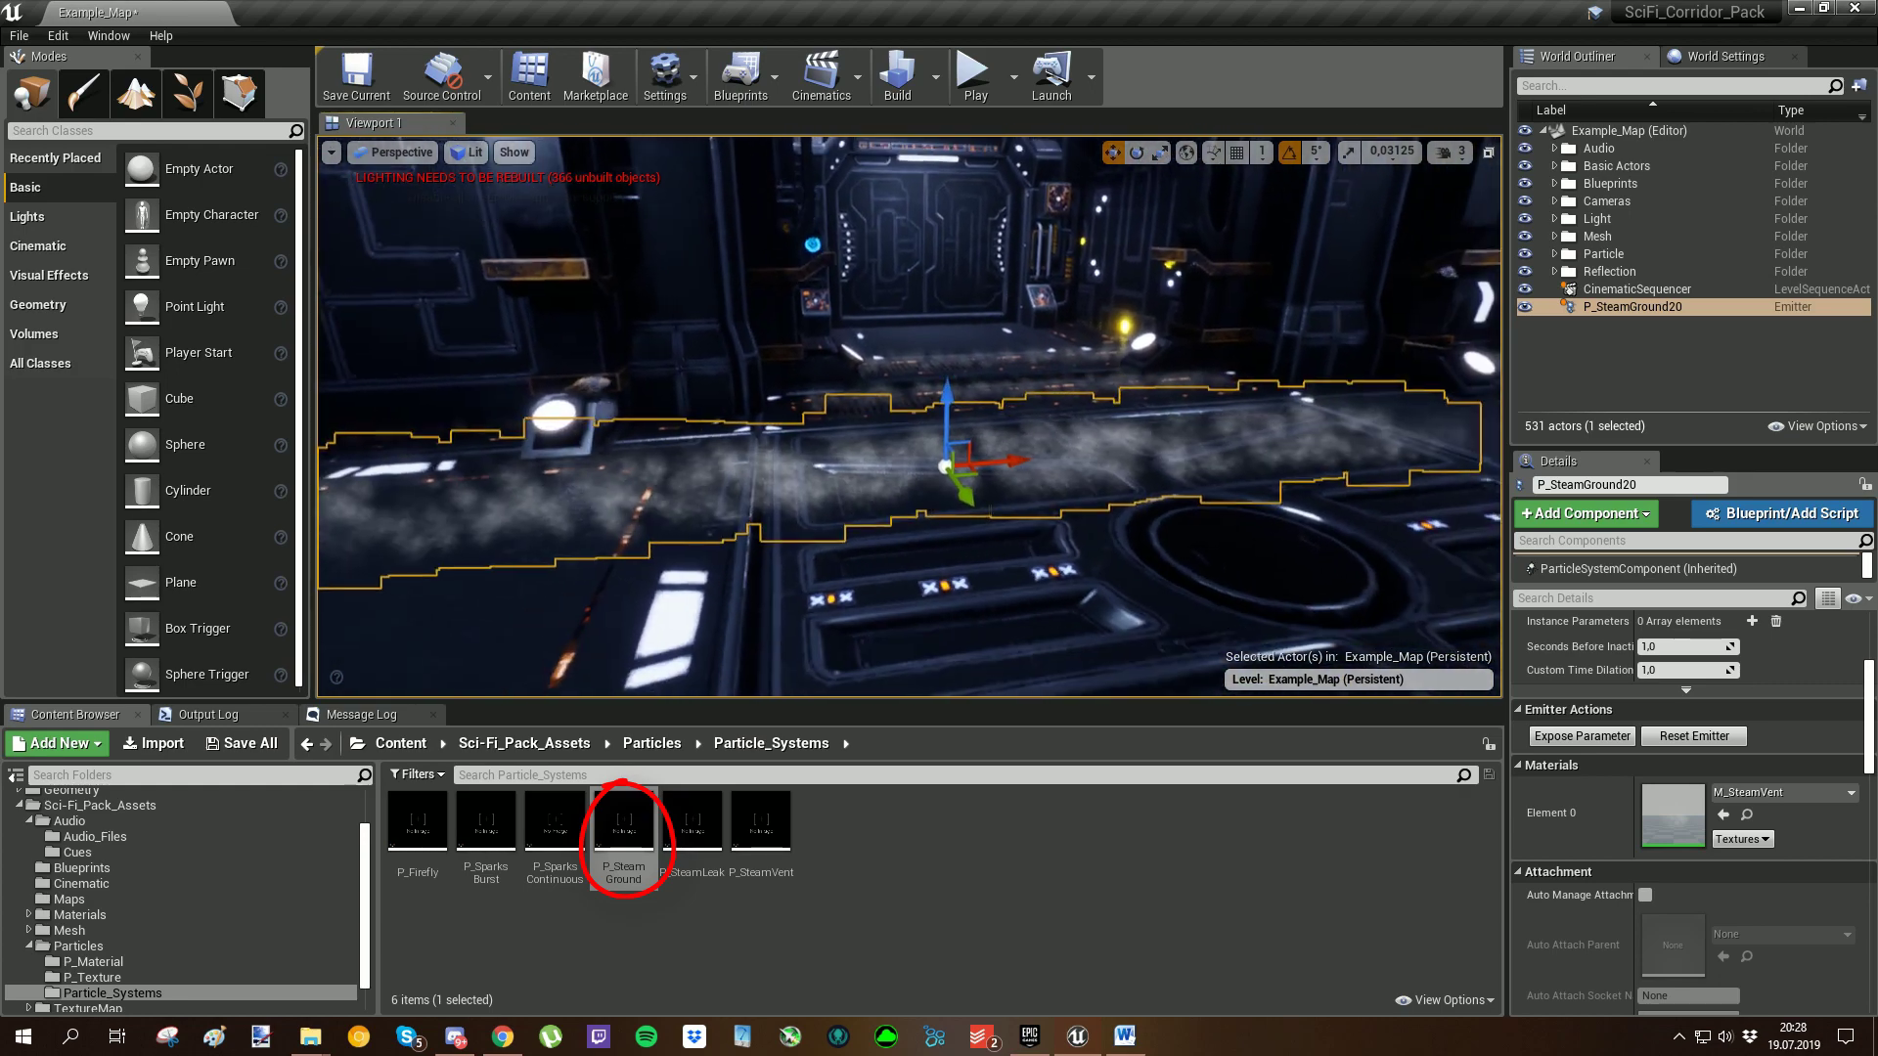
pyautogui.press('Delete')
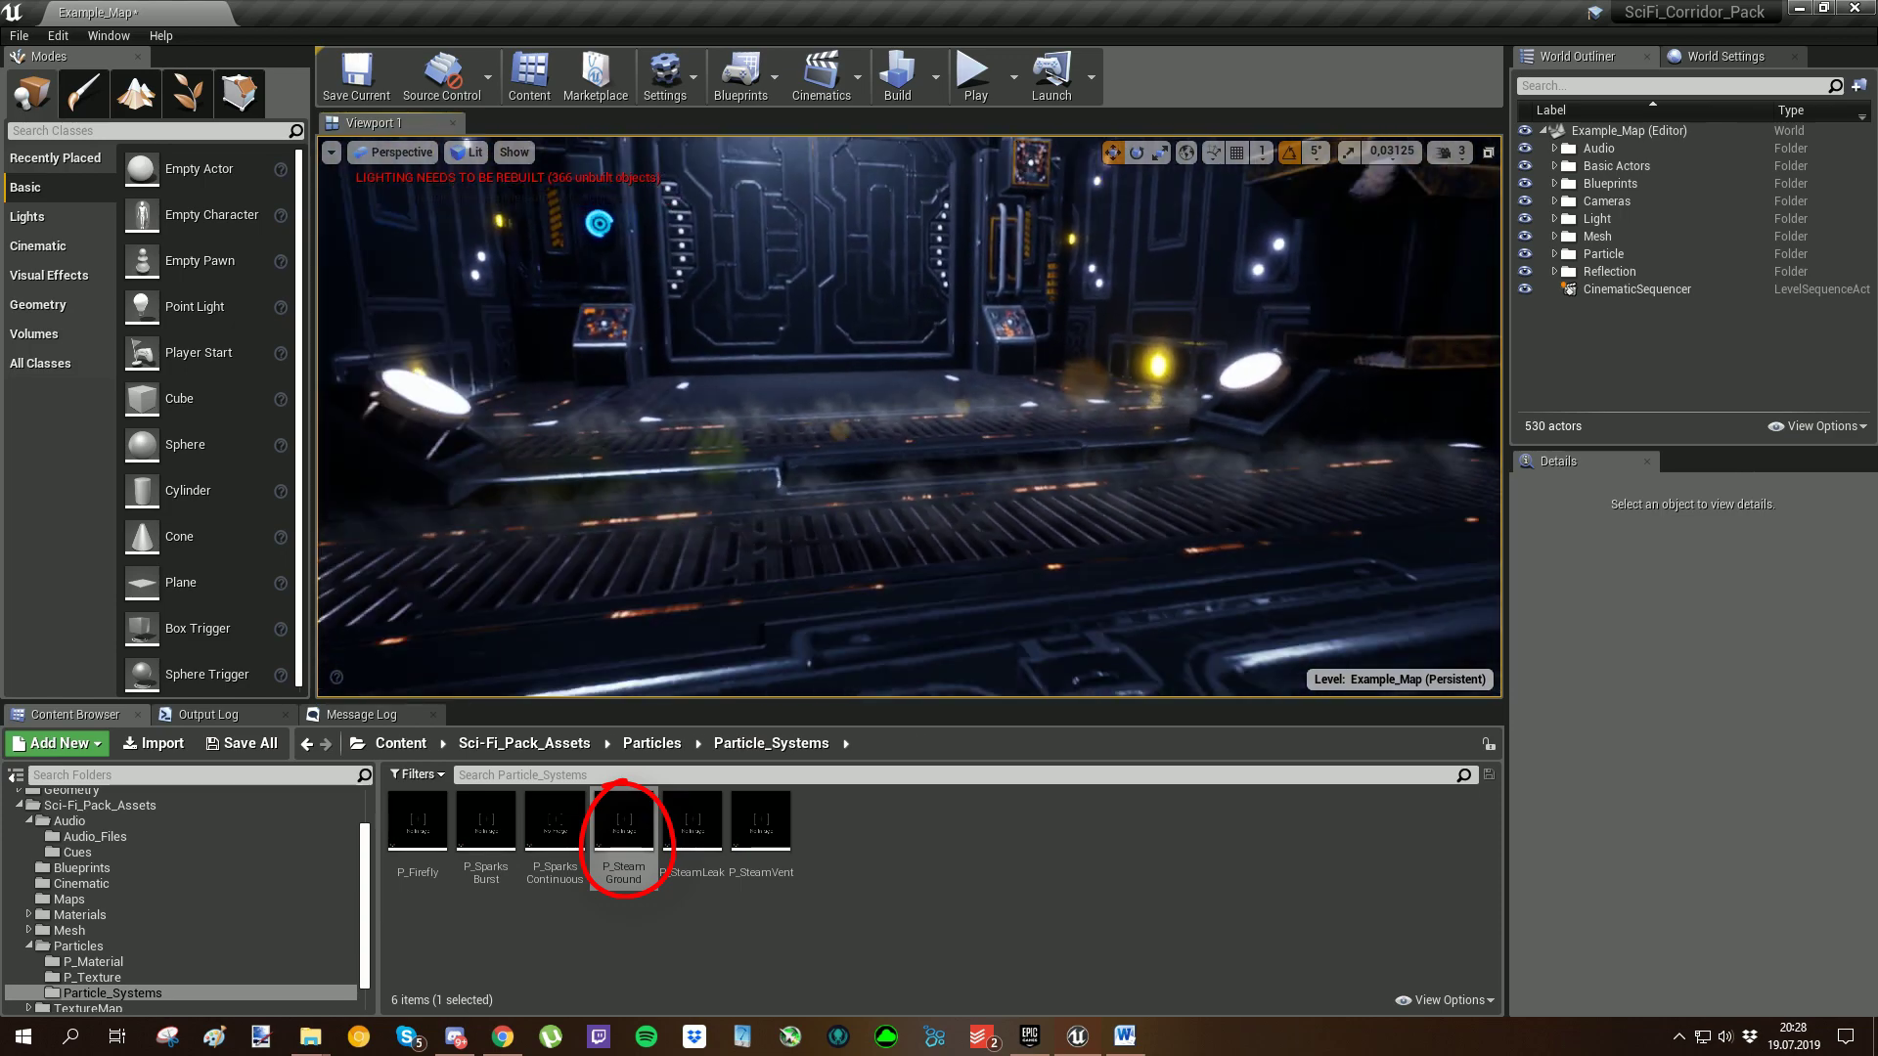
pyautogui.moveTo(908, 416); pyautogui.dragTo(1056, 426, button='right')
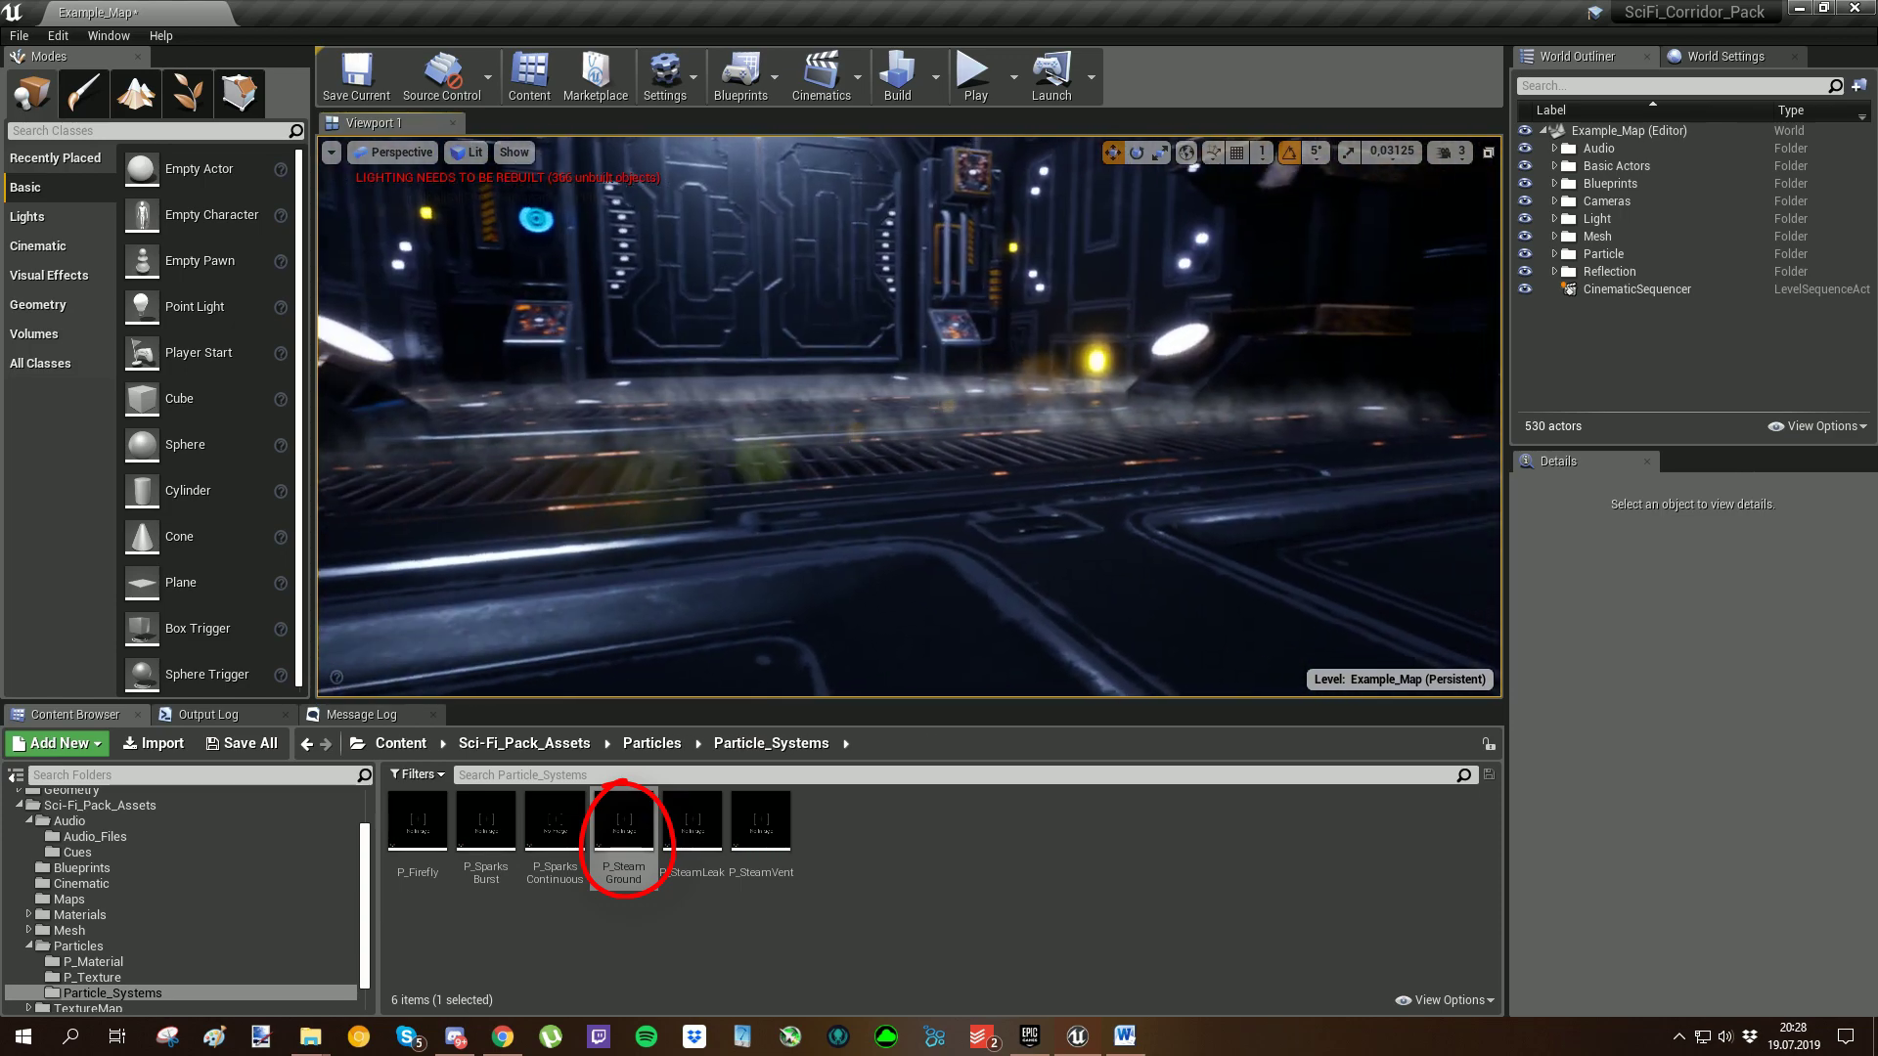
pyautogui.moveTo(908, 416); pyautogui.dragTo(1398, 417, button='right')
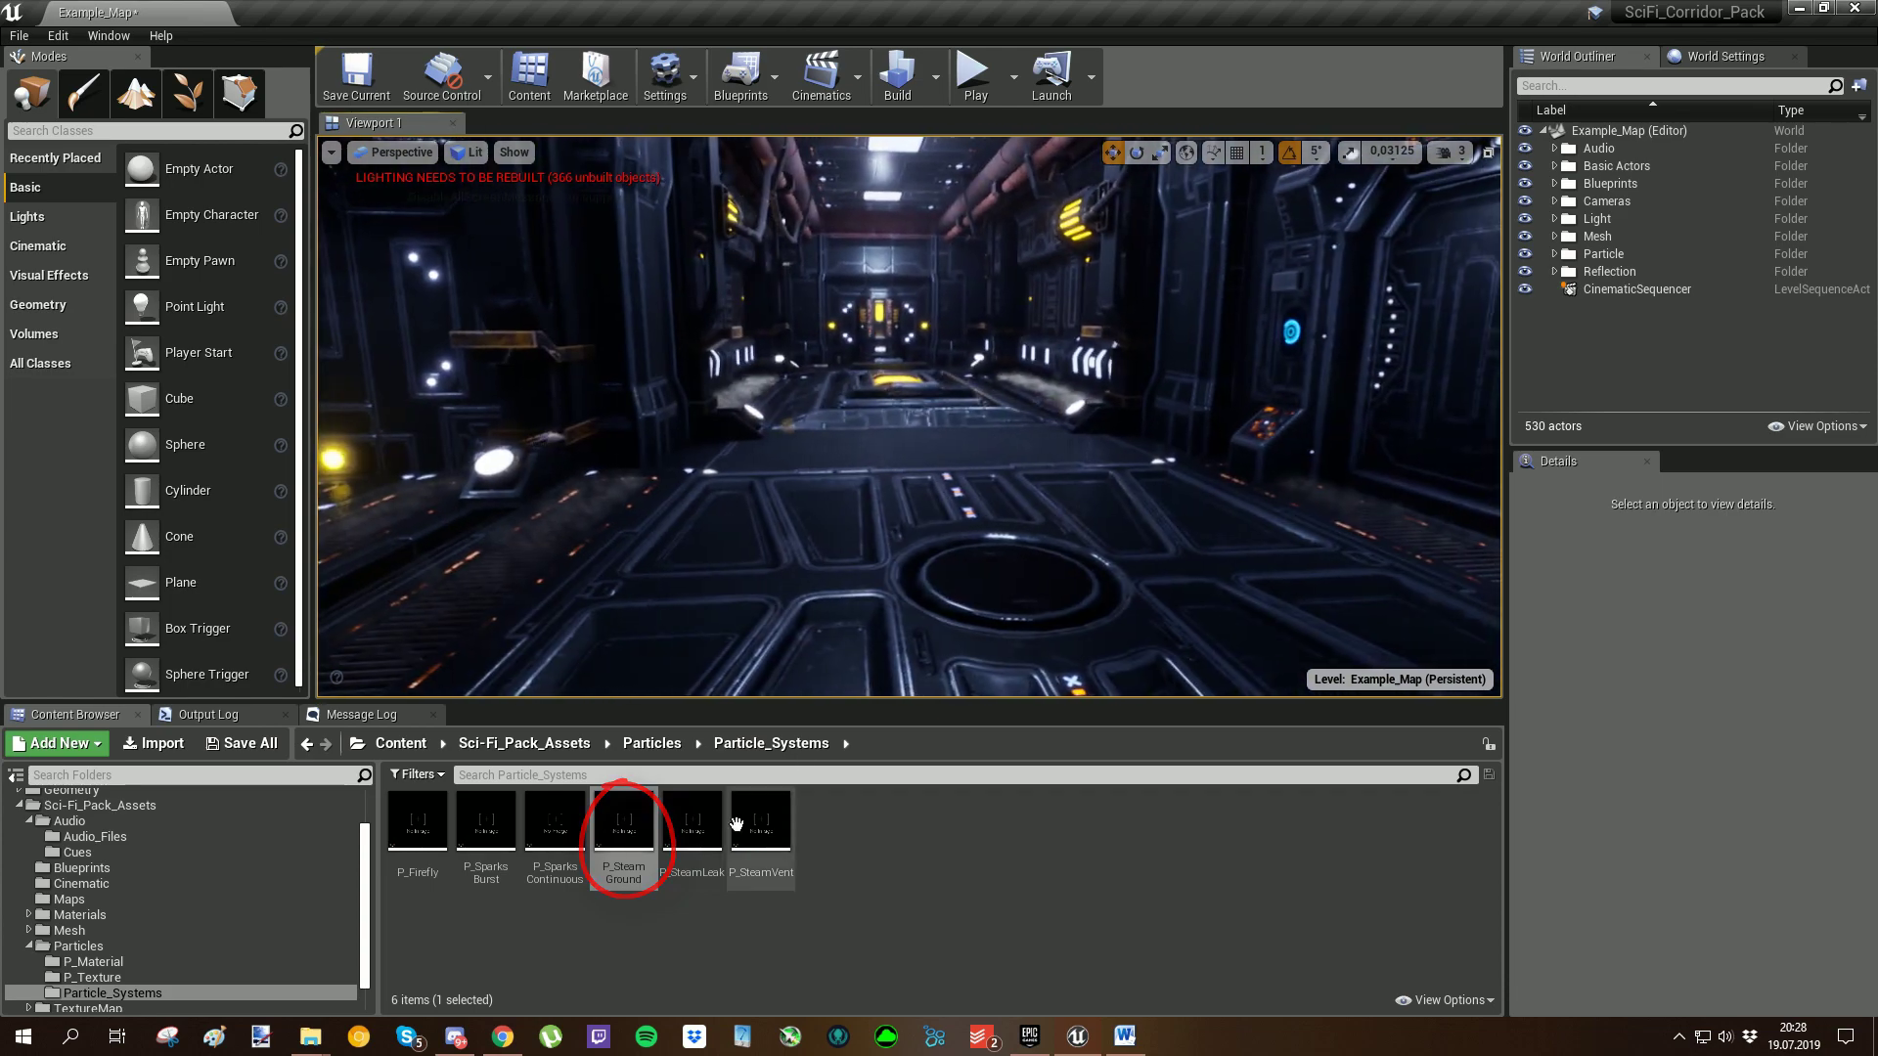
# Step: Place P_SteamLeak above the corridor floor, compare it with the steam leaking from the ceiling pipe, and delete the emitter
pyautogui.moveTo(702, 824); pyautogui.dragTo(851, 479)
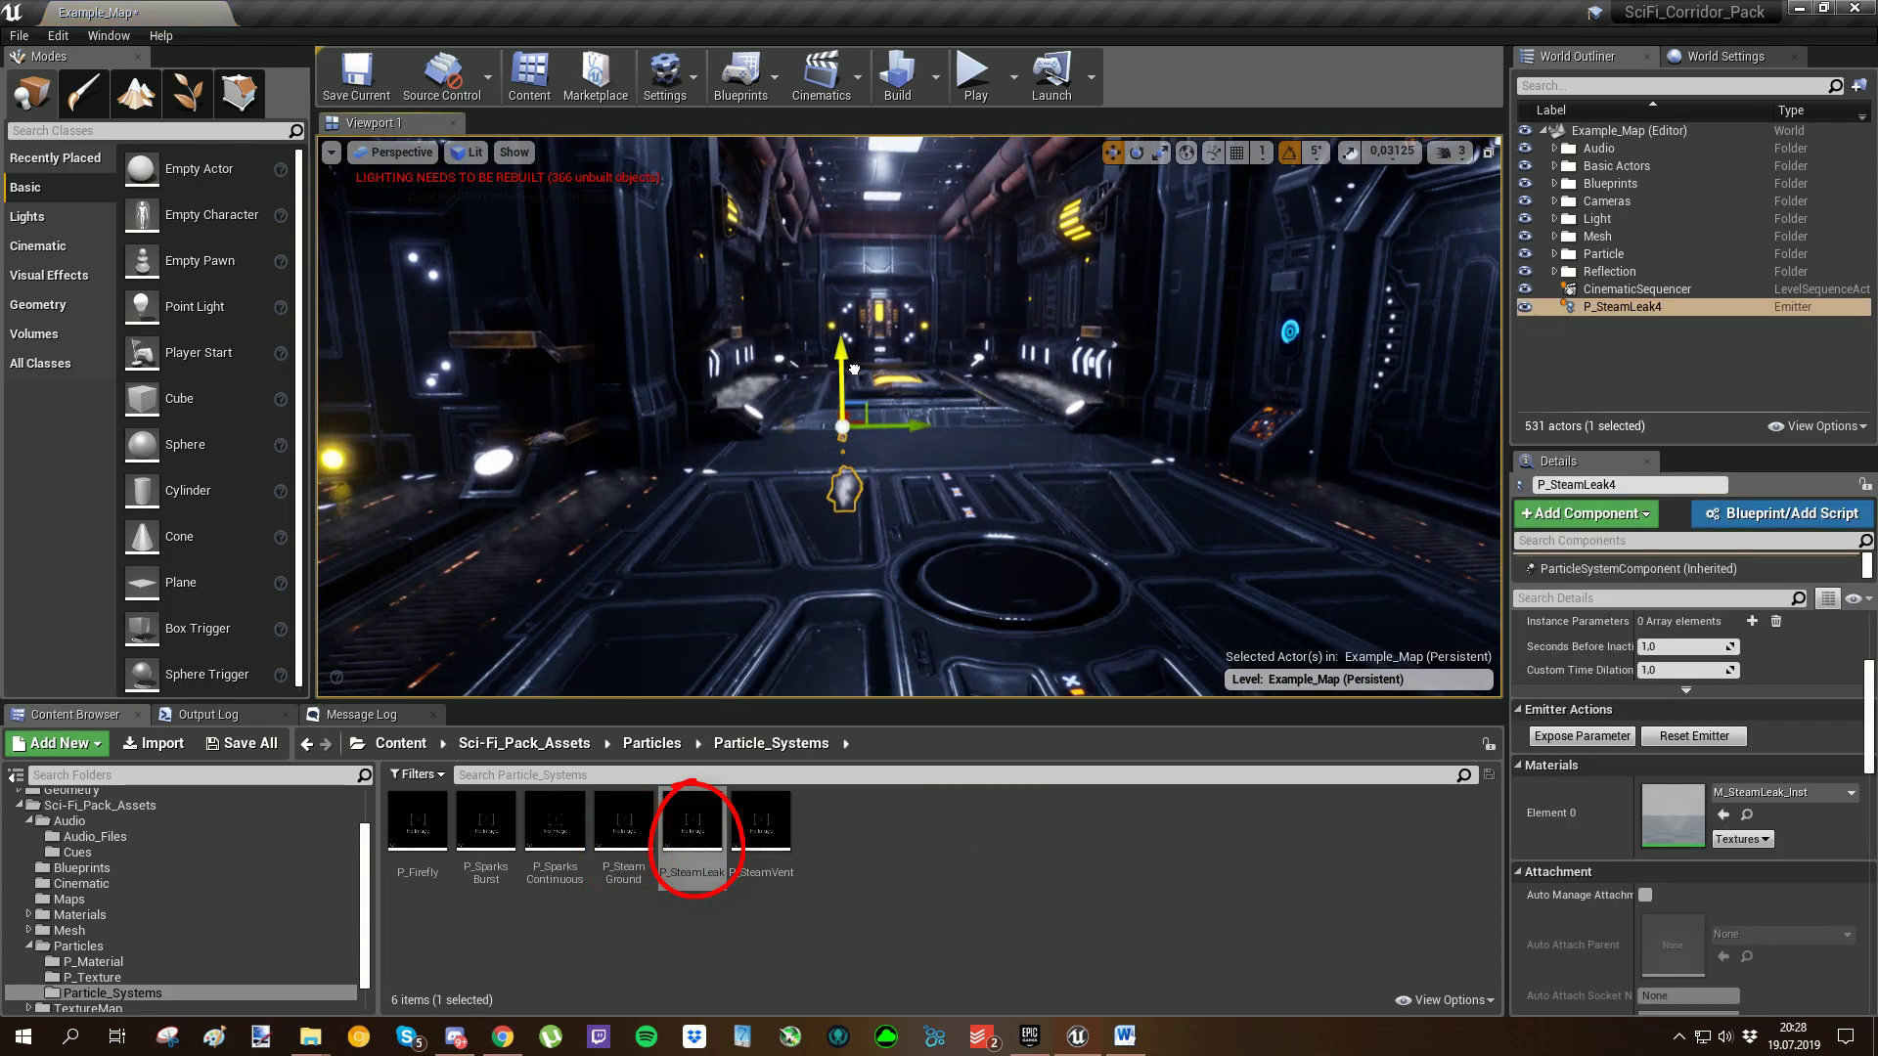
pyautogui.moveTo(966, 414); pyautogui.dragTo(332, 152, button='right')
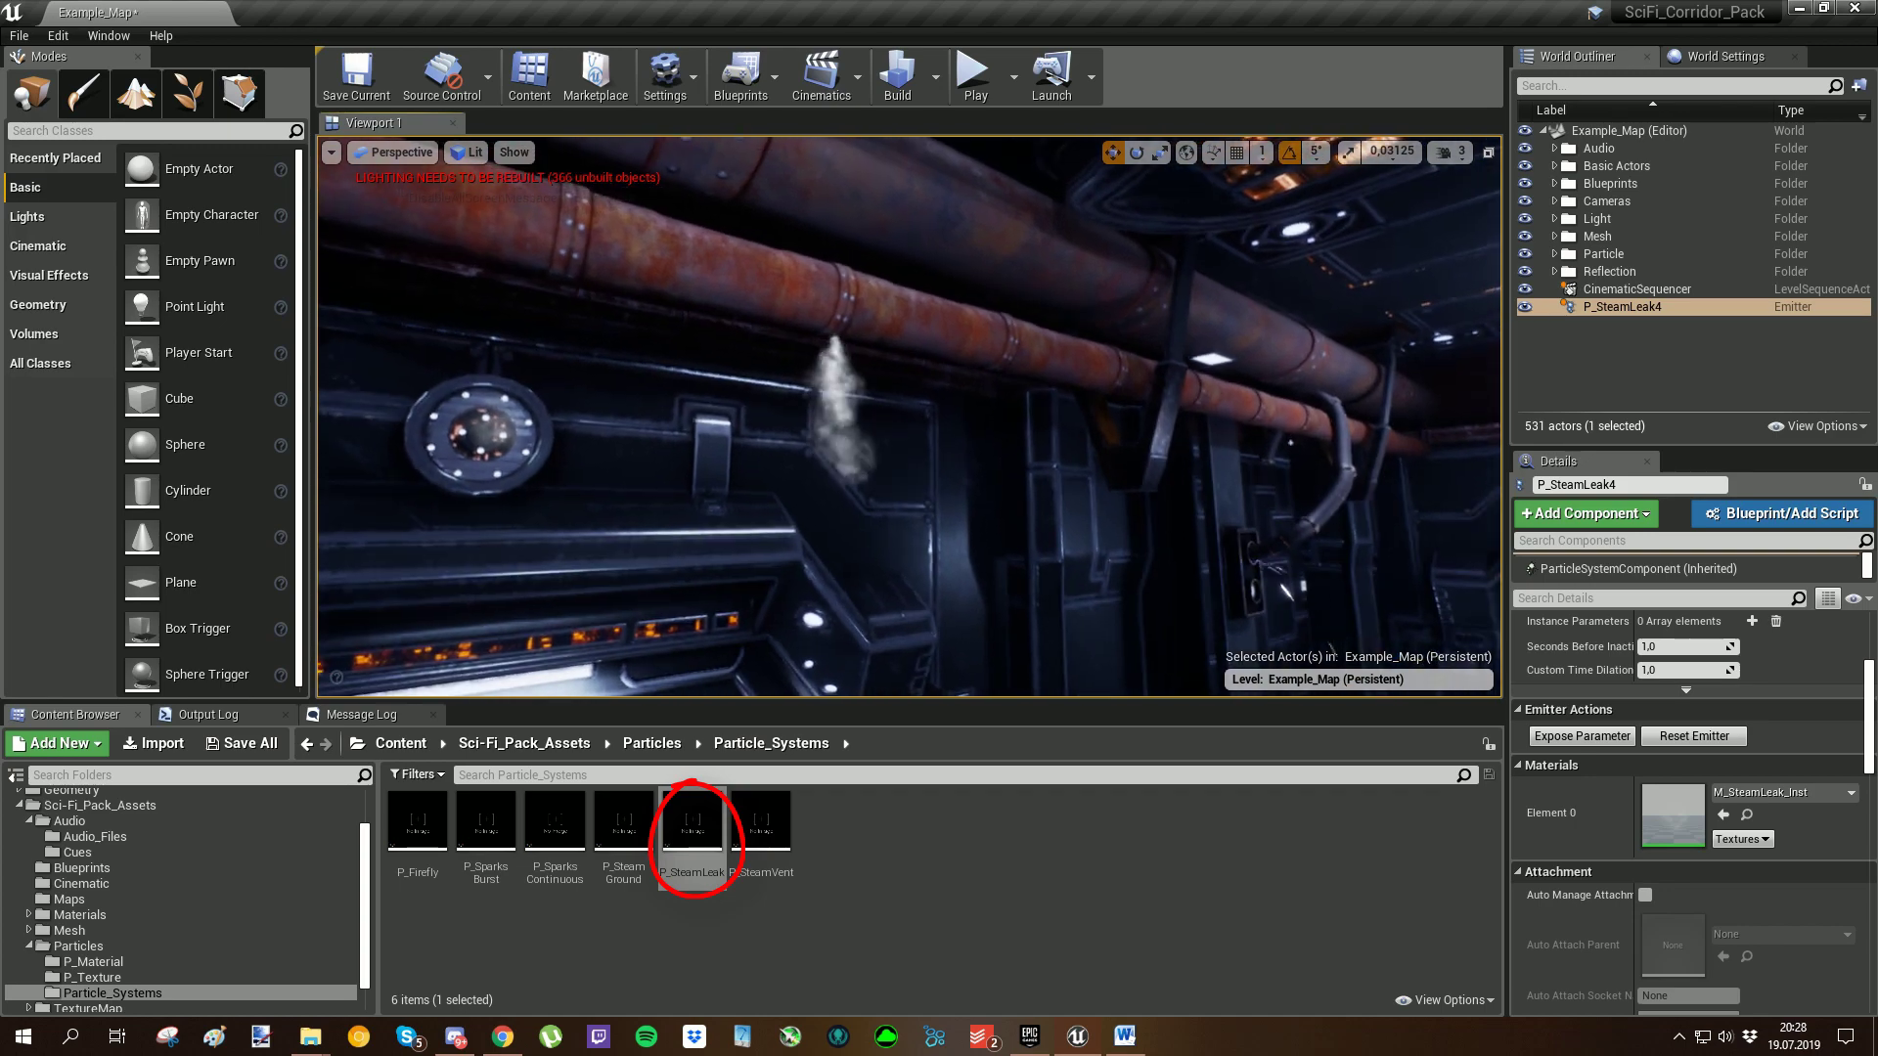
pyautogui.moveTo(934, 417); pyautogui.dragTo(1281, 538, button='right')
pyautogui.press('Delete')
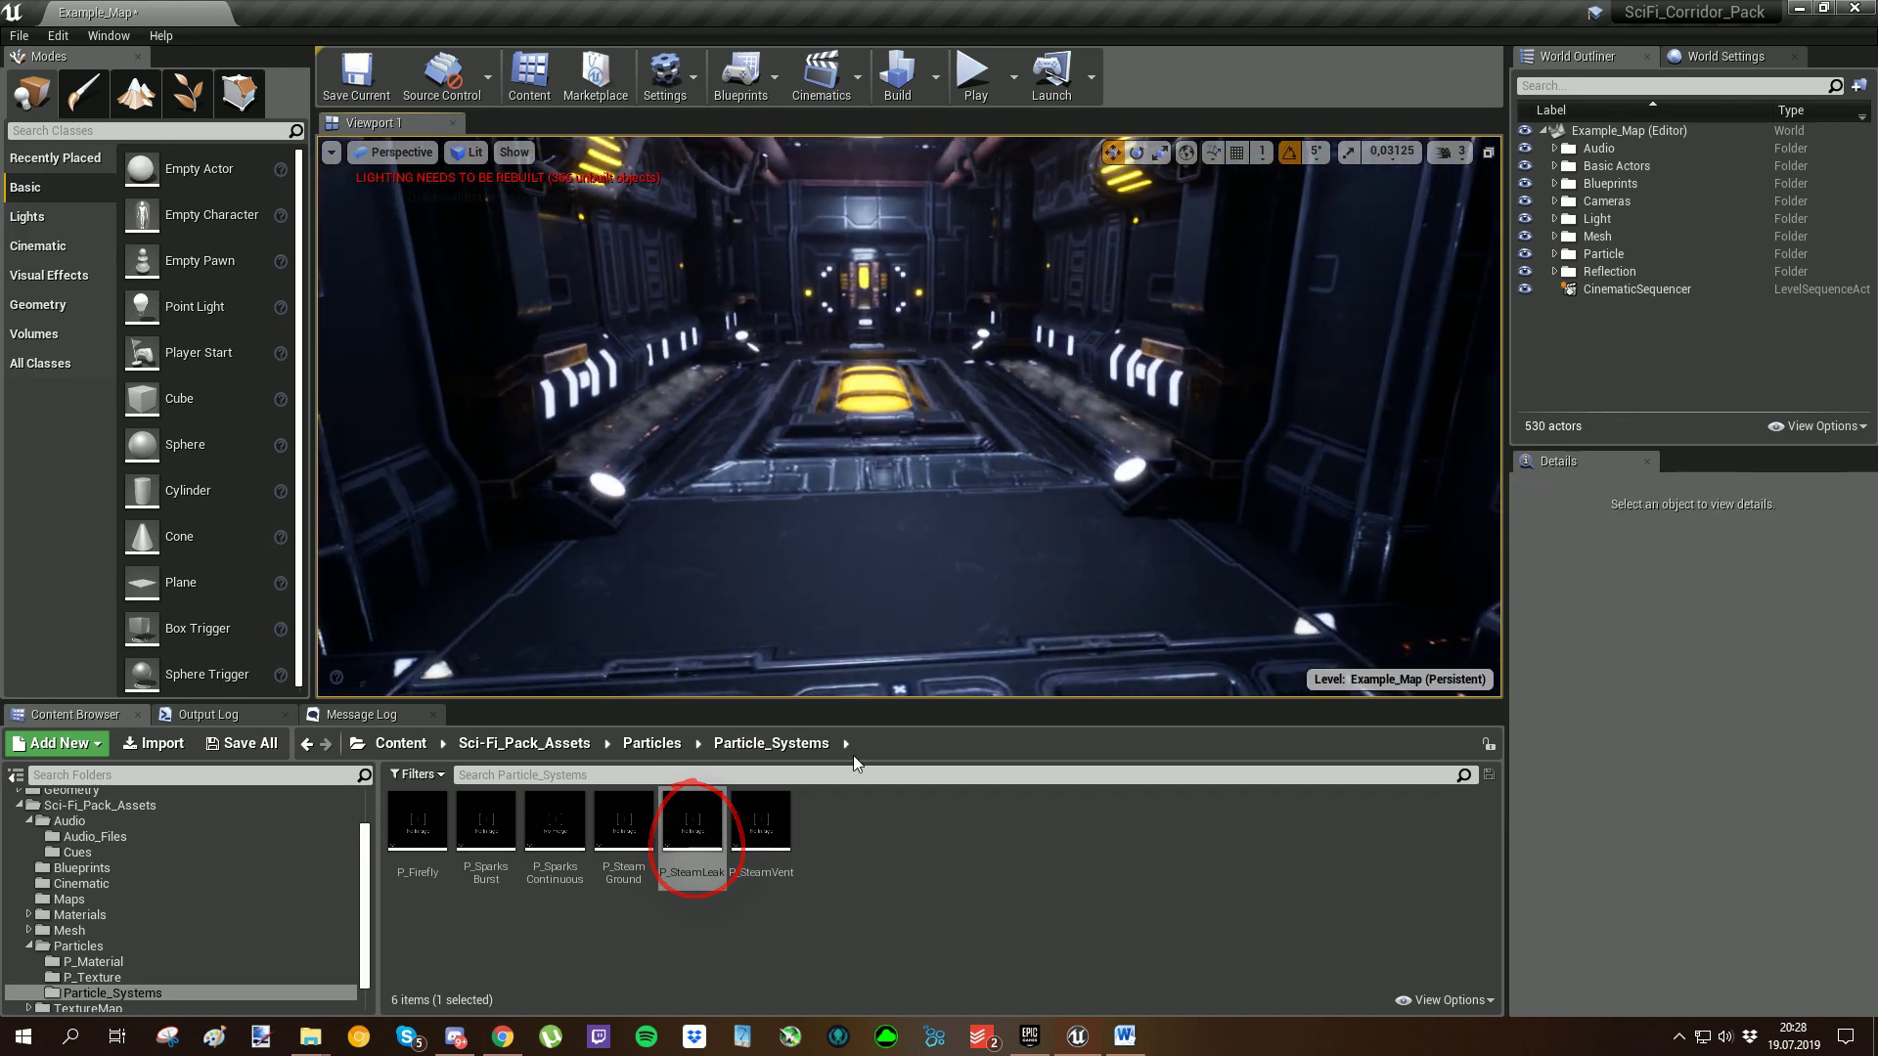
# Step: Place P_SteamVent on the corridor floor, compare it with the steam at the round wall vent above the door, and delete the emitter
pyautogui.moveTo(761, 830); pyautogui.dragTo(883, 565)
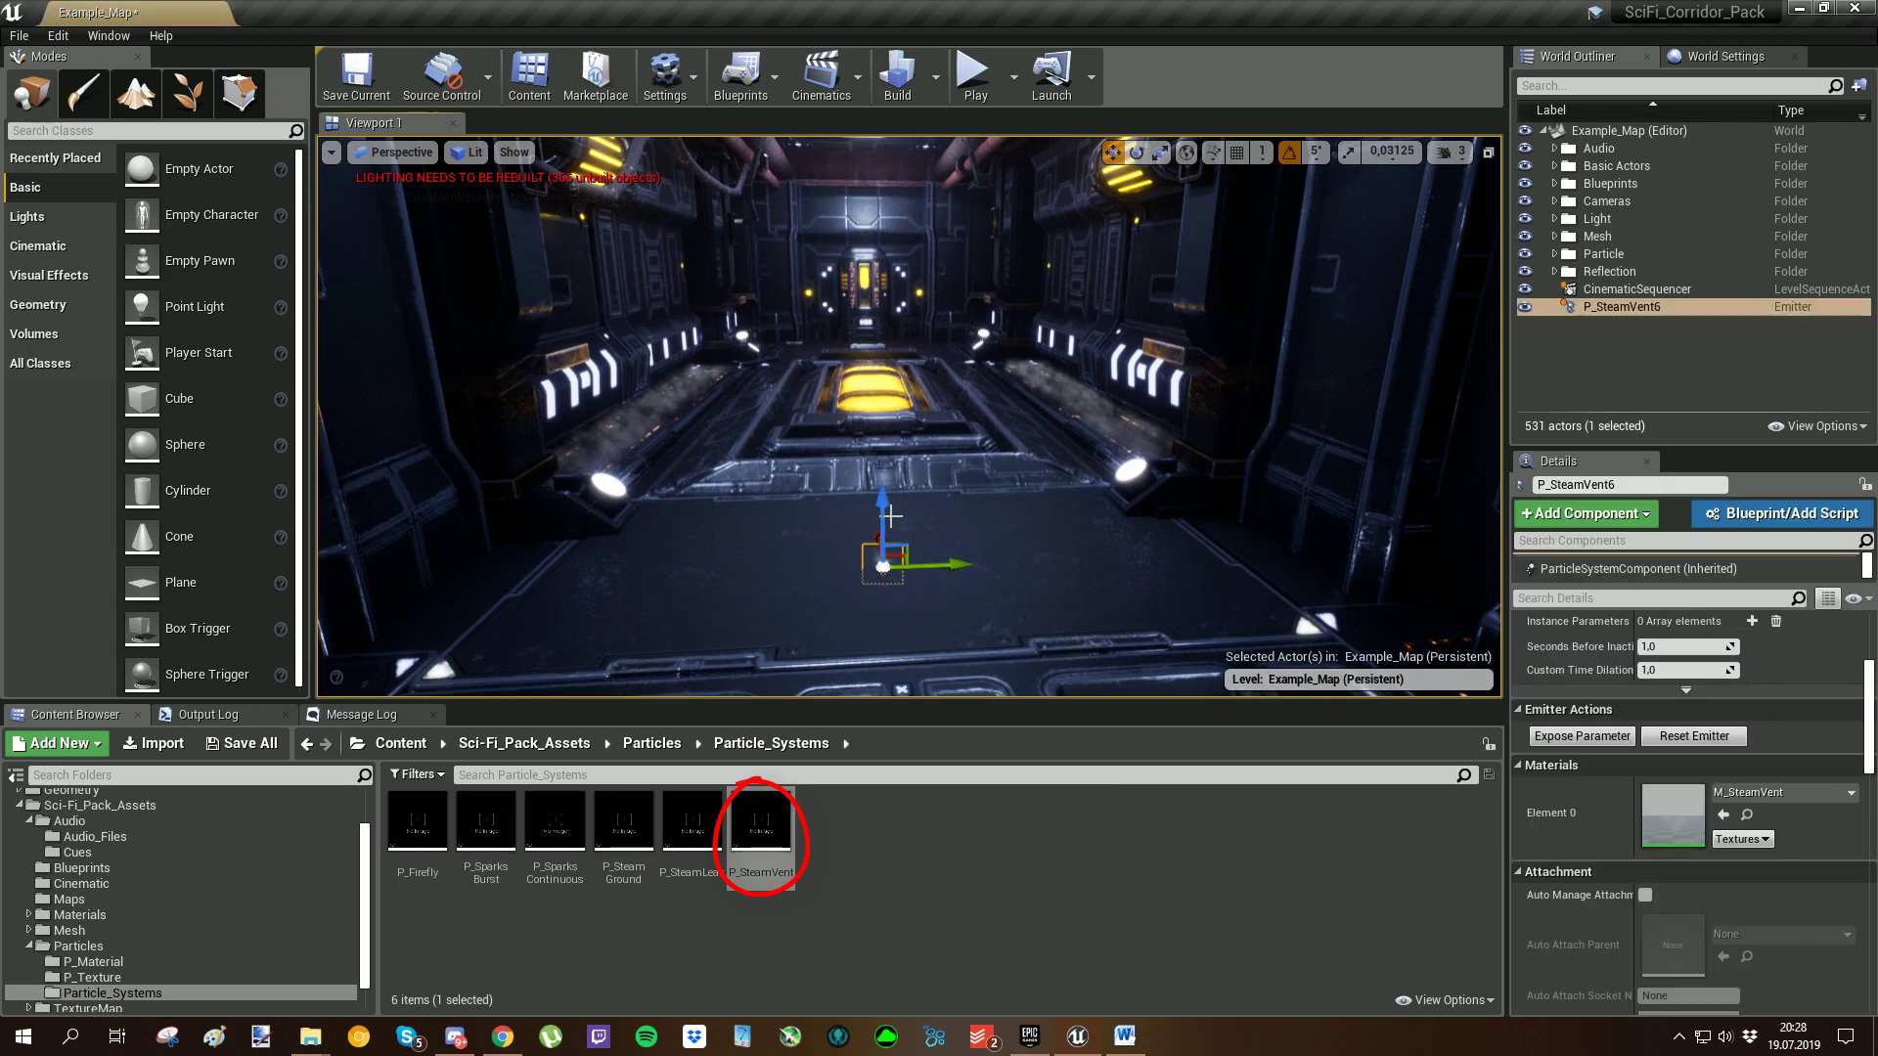
pyautogui.moveTo(948, 462); pyautogui.dragTo(1154, 484, button='right')
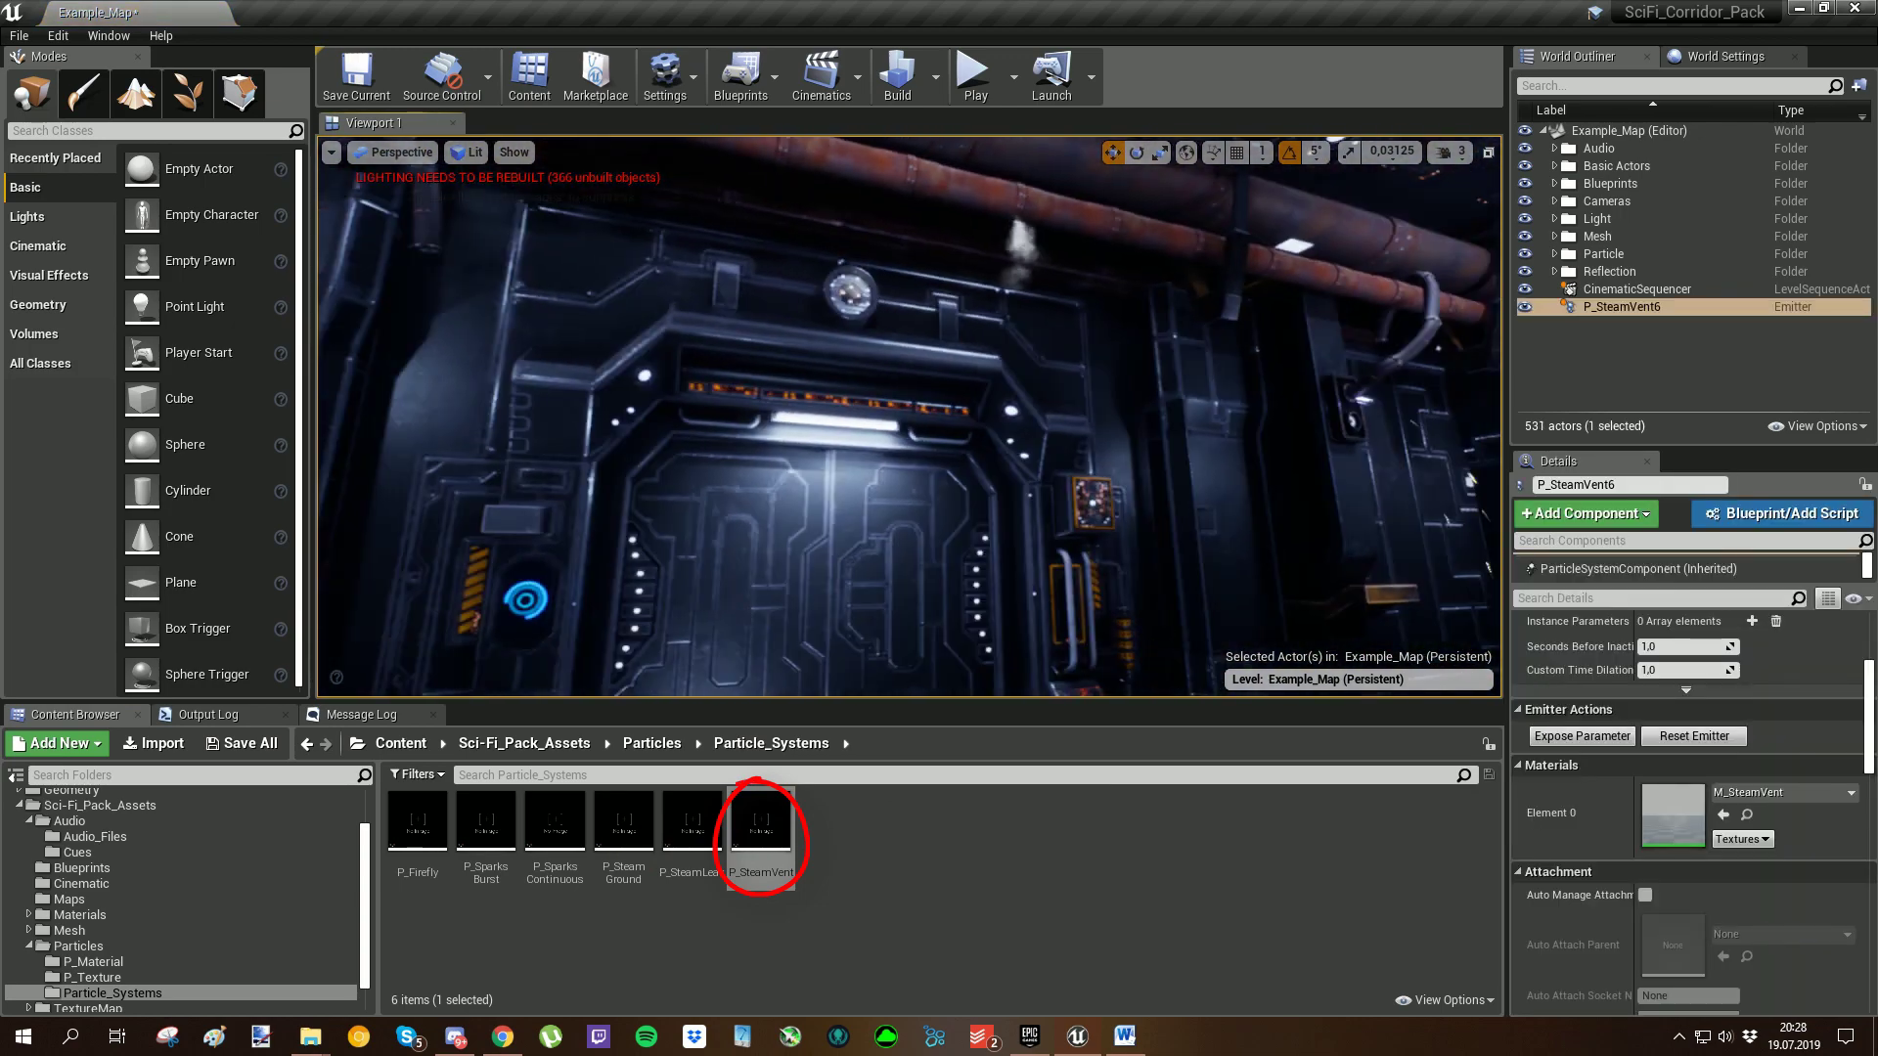
pyautogui.scroll(5, 829, 526)
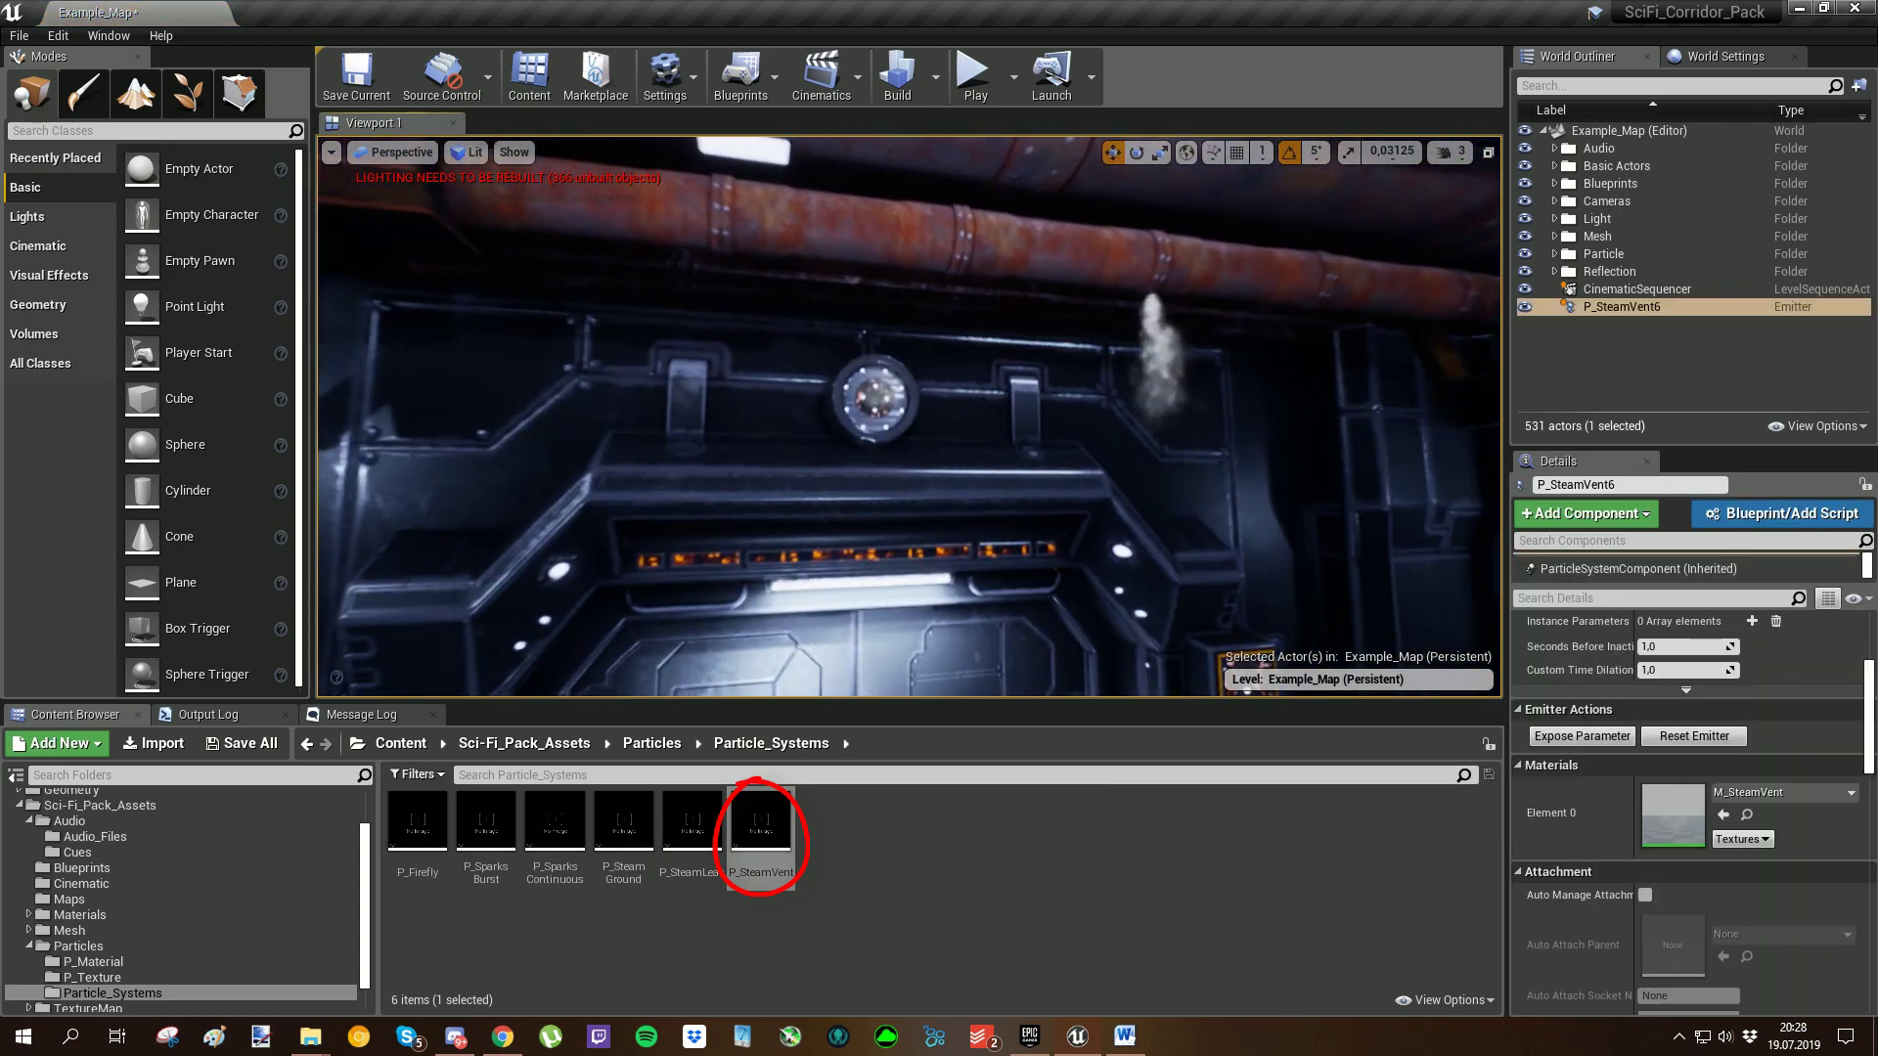
pyautogui.moveTo(829, 526); pyautogui.dragTo(724, 617, button='right')
pyautogui.moveTo(910, 417); pyautogui.dragTo(843, 315, button='right')
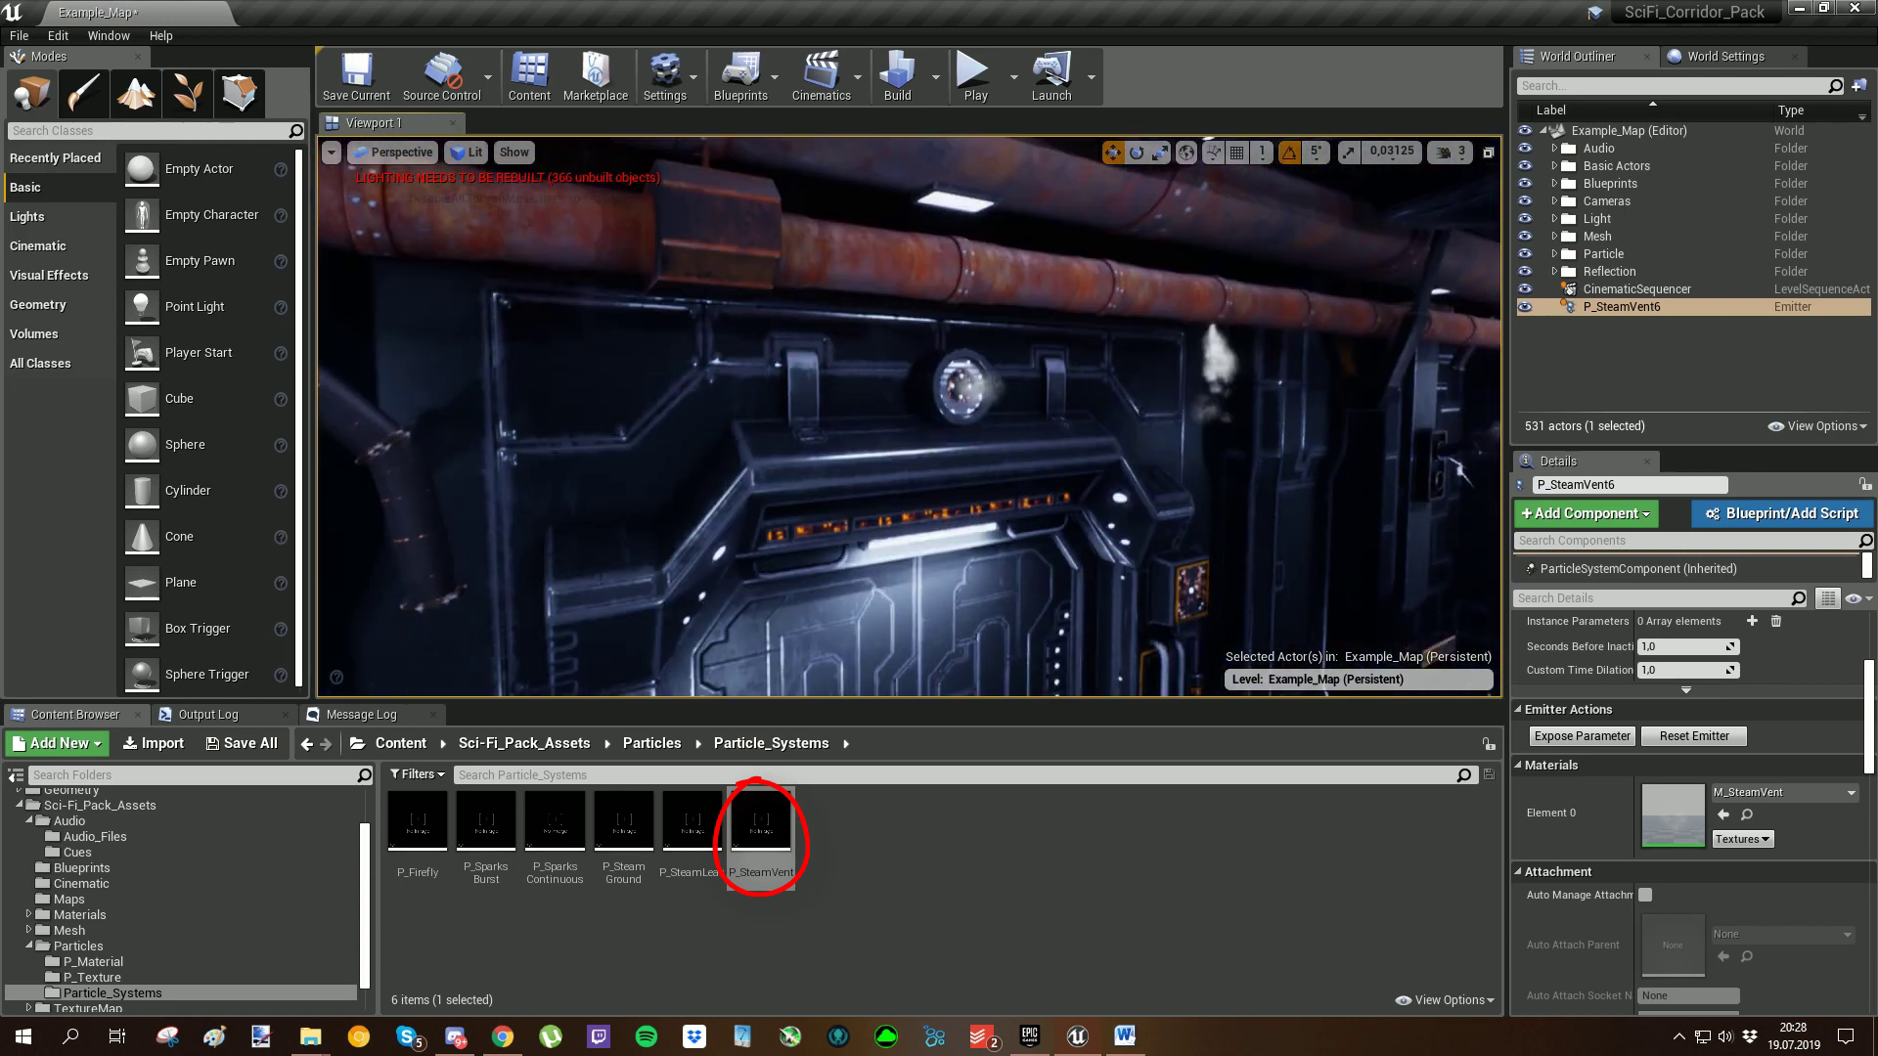
pyautogui.moveTo(954, 312)
pyautogui.mouseDown(button='right')
pyautogui.moveTo(983, 309)
pyautogui.moveTo(910, 311)
pyautogui.moveTo(953, 362)
pyautogui.moveTo(939, 391)
pyautogui.moveTo(954, 284)
pyautogui.moveTo(968, 312)
pyautogui.mouseUp(button='right')
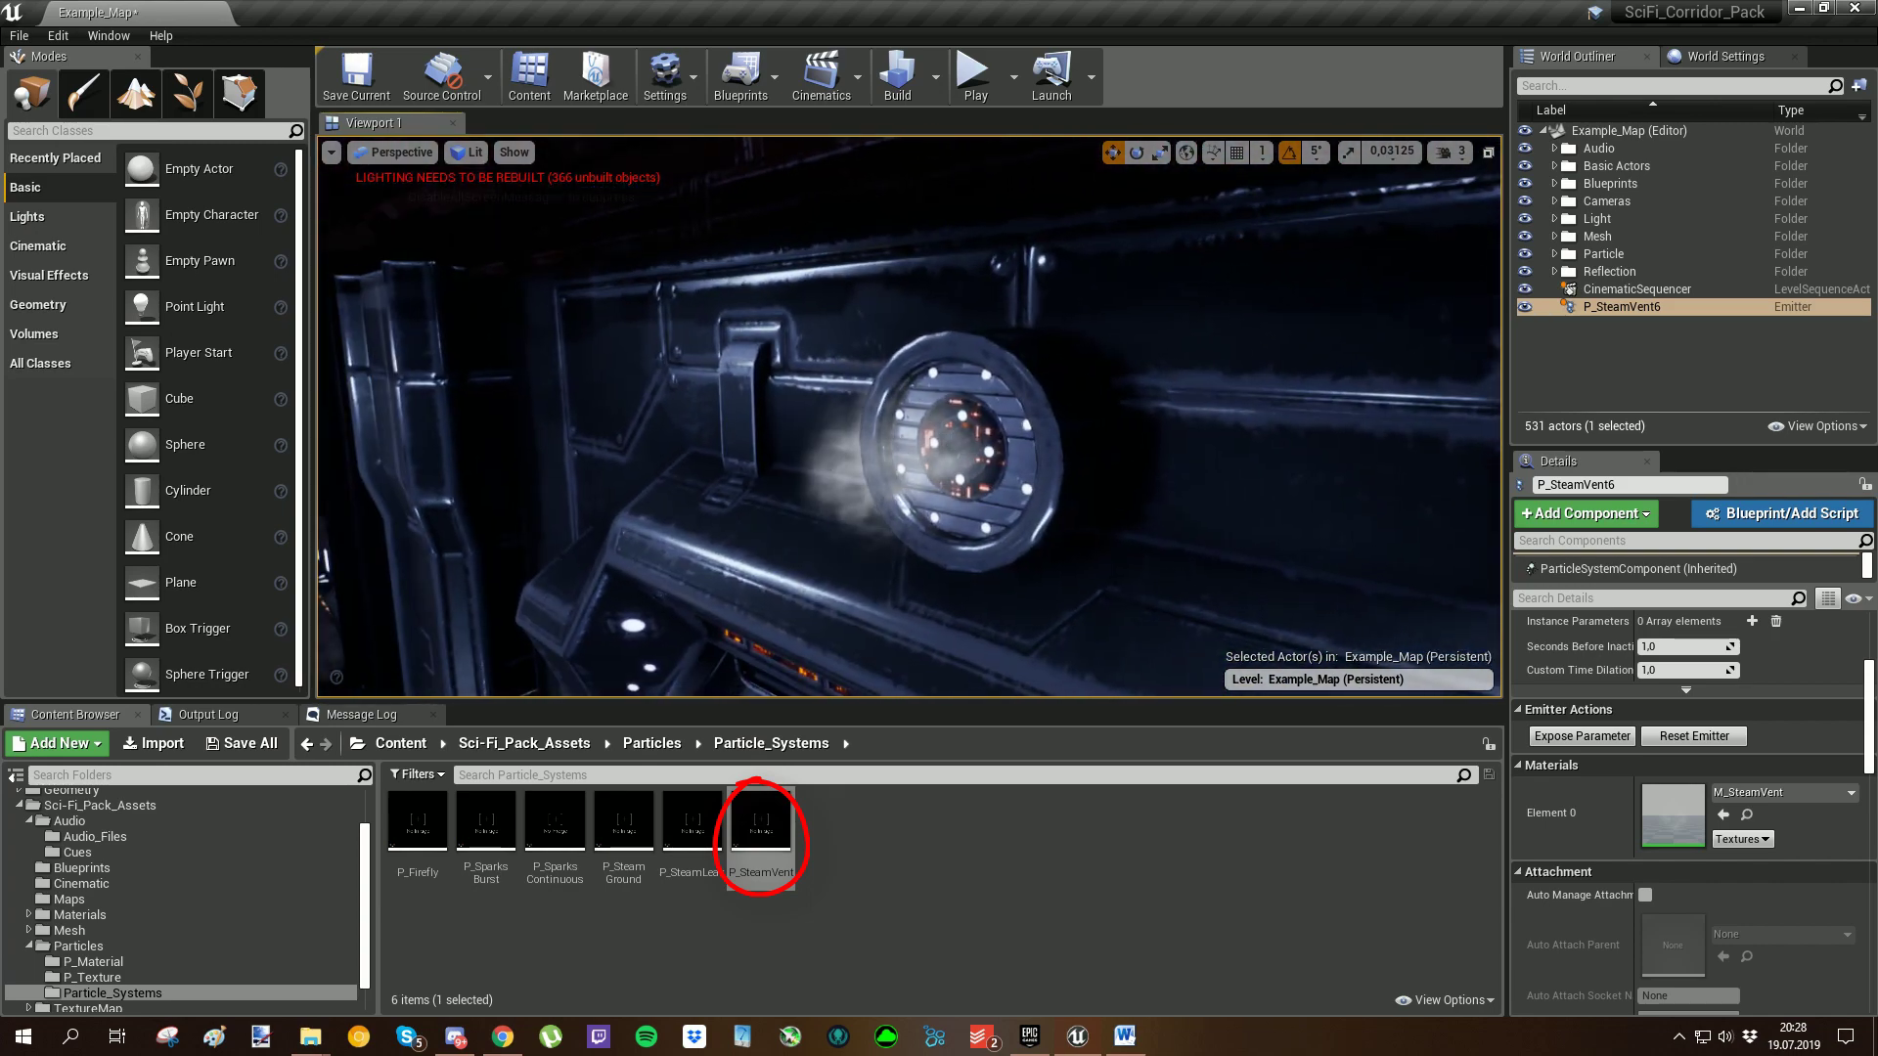
pyautogui.moveTo(1138, 448)
pyautogui.mouseDown(button='right')
pyautogui.moveTo(1119, 450)
pyautogui.moveTo(1139, 448)
pyautogui.mouseUp(button='right')
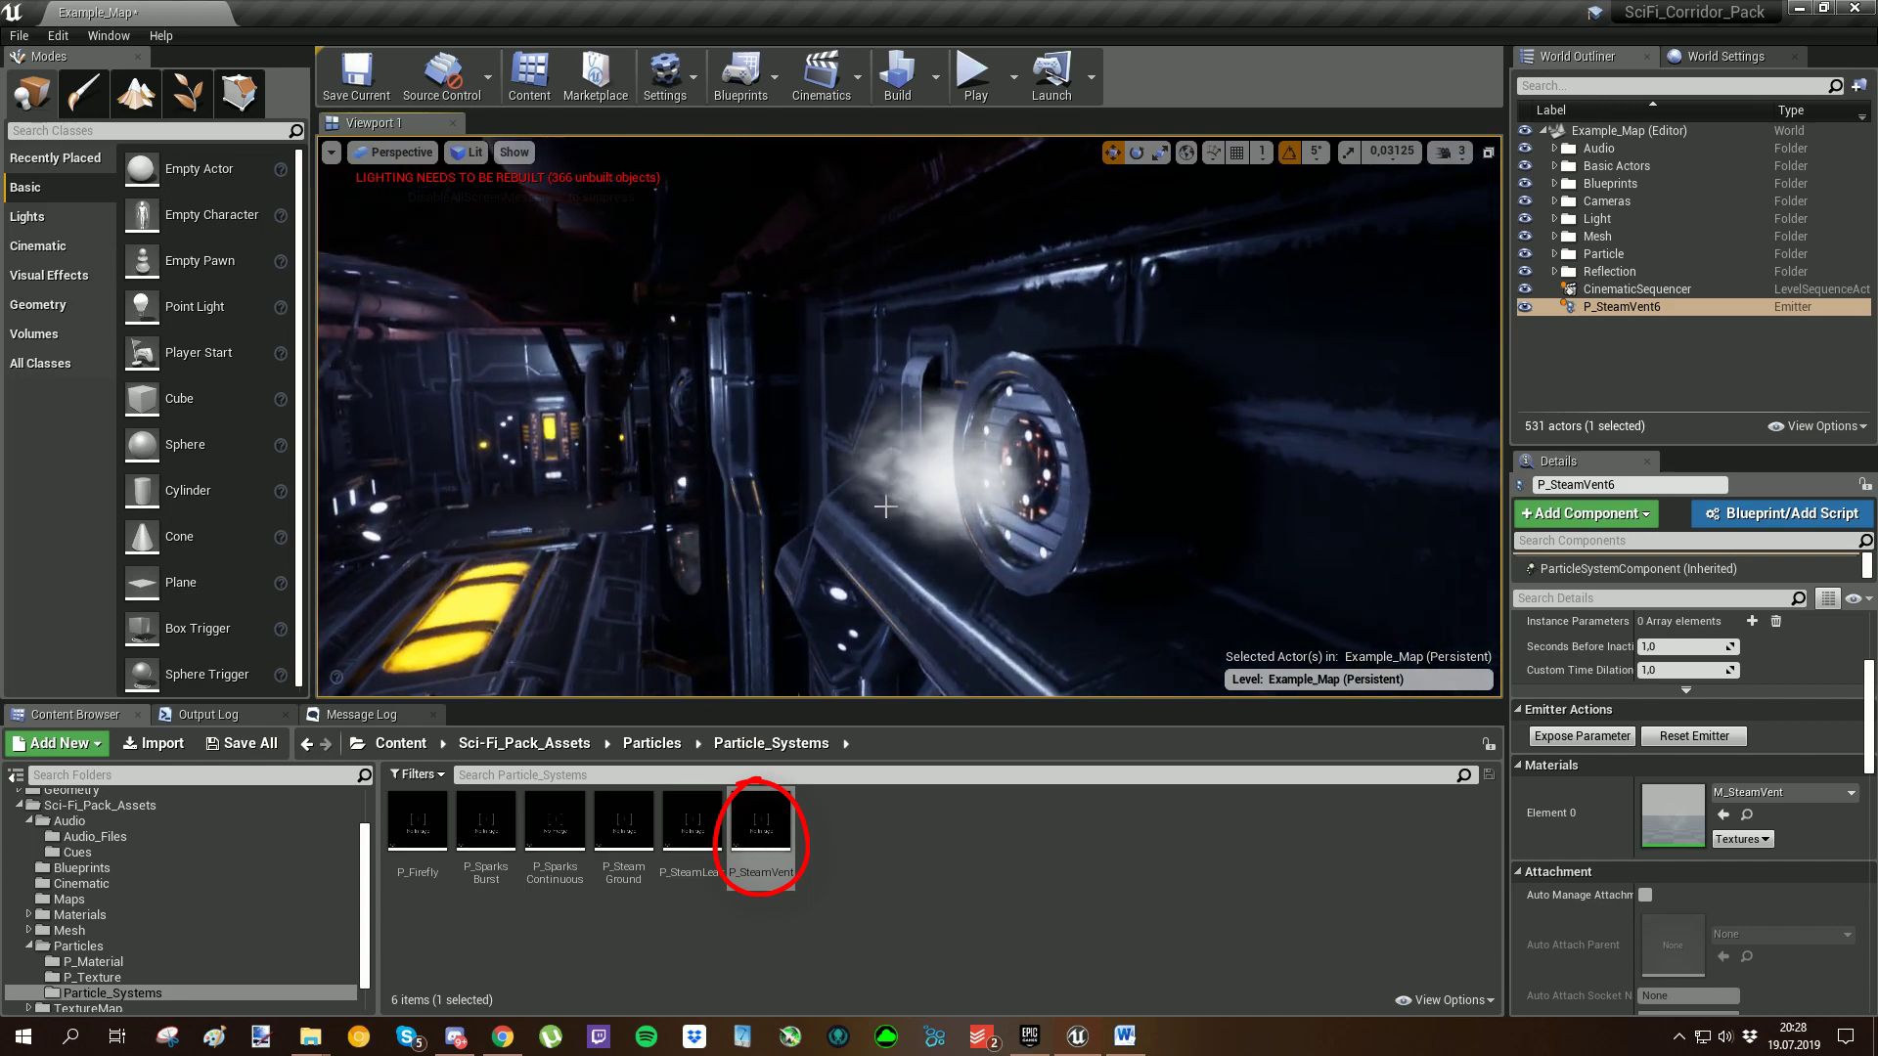
pyautogui.press('f')
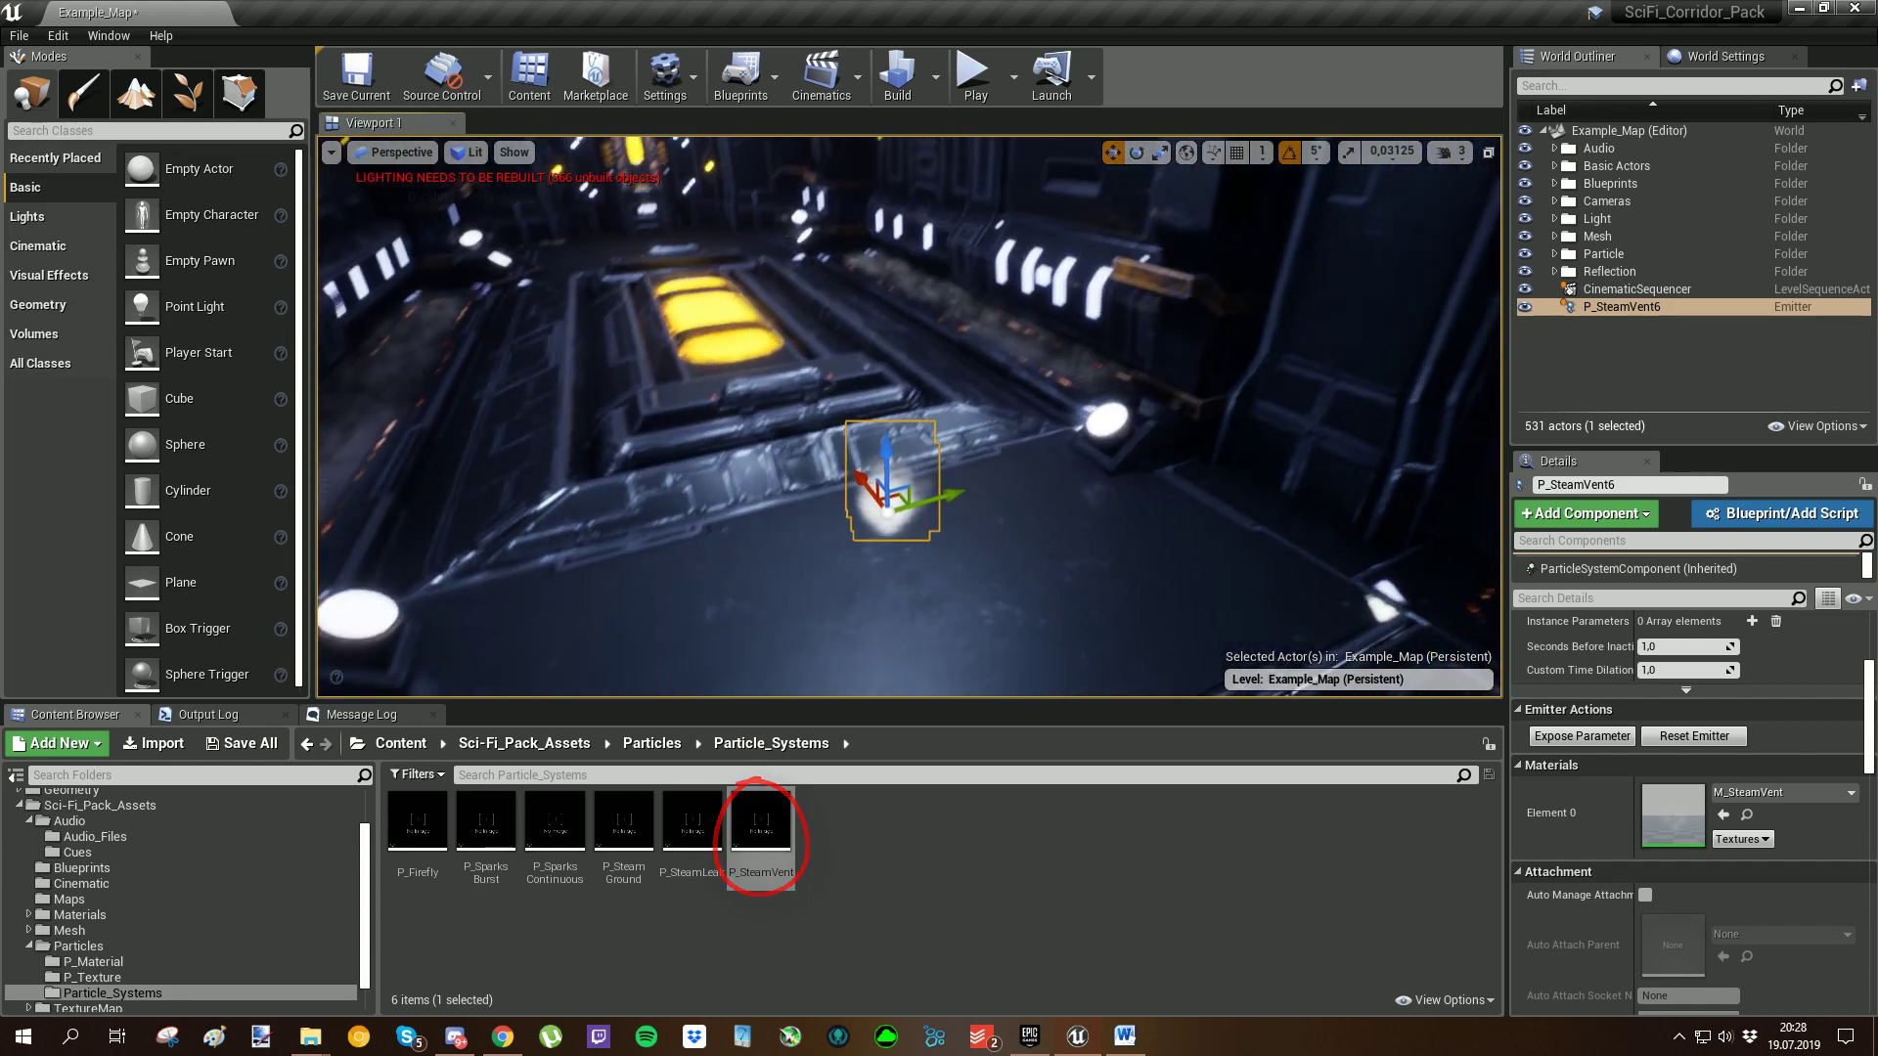
pyautogui.press('Delete')
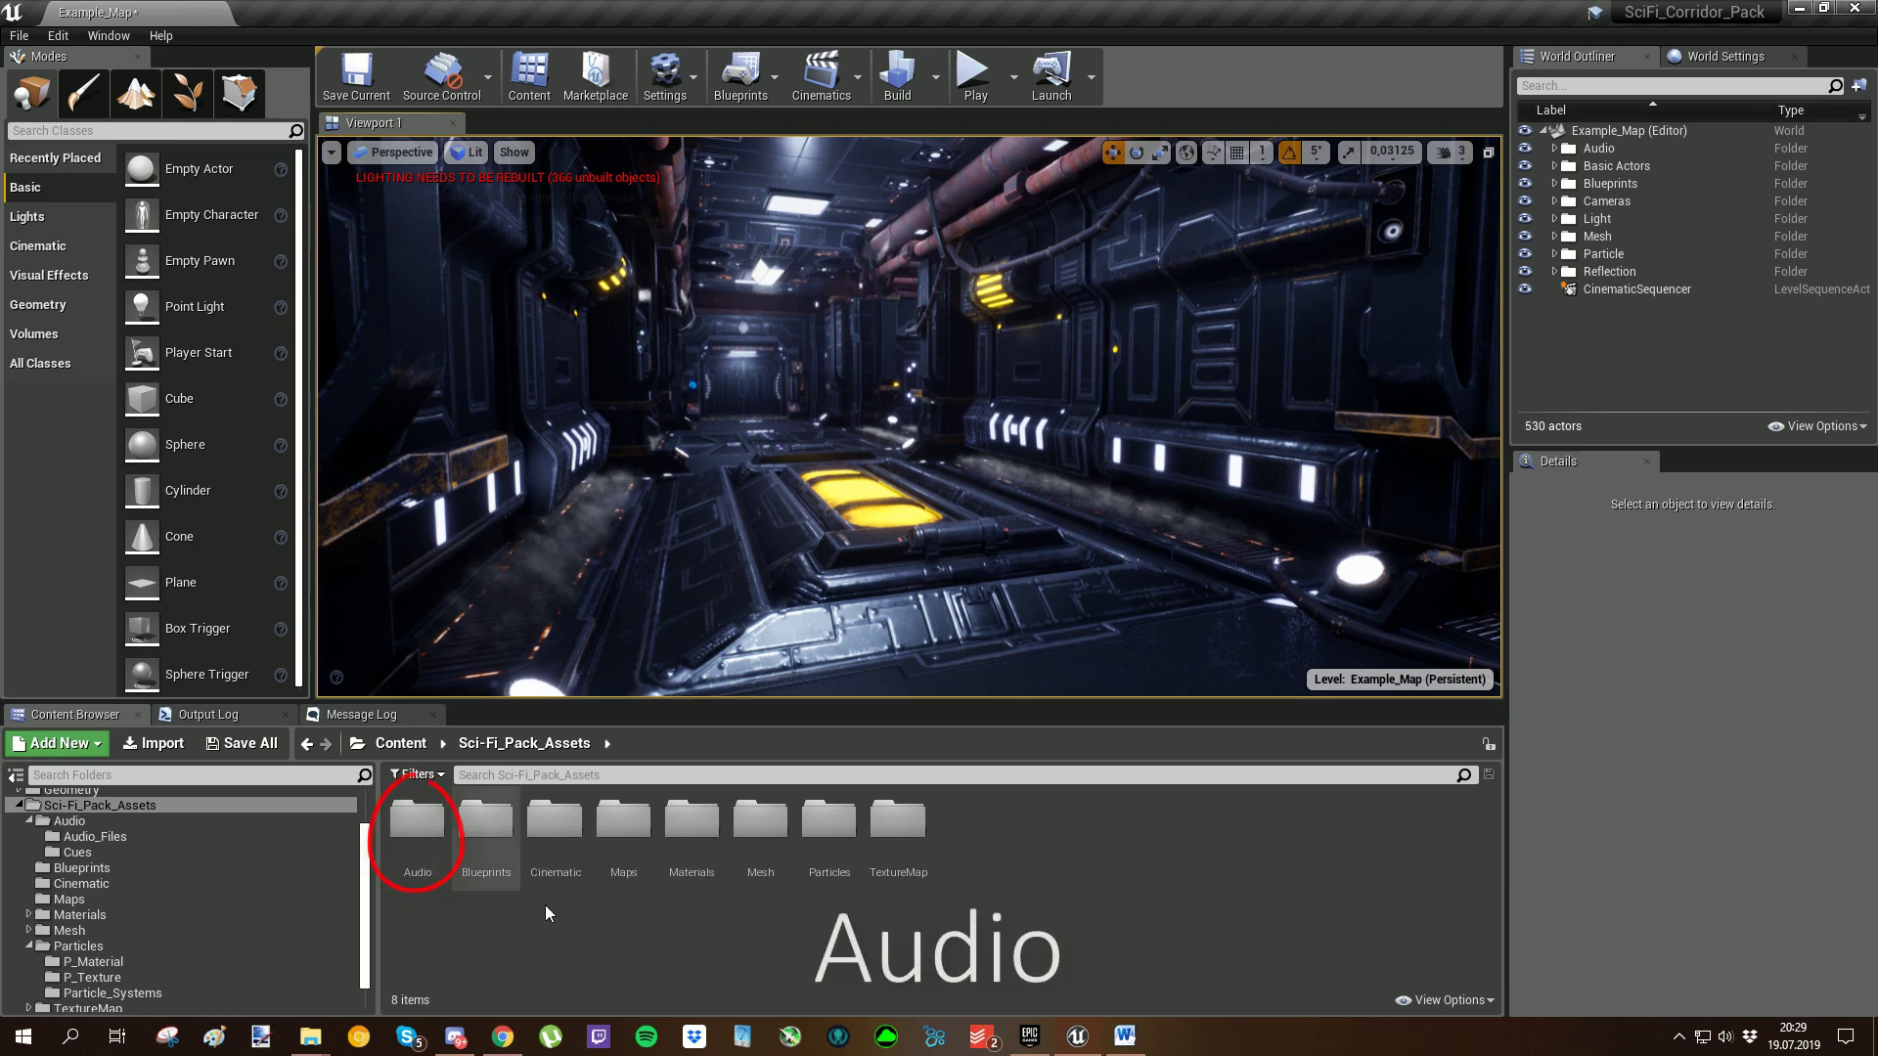
# Step: Open the pack's Audio_Files folder and preview the Ambient_Sound and Door_Close sound waves
pyautogui.doubleClick(424, 839)
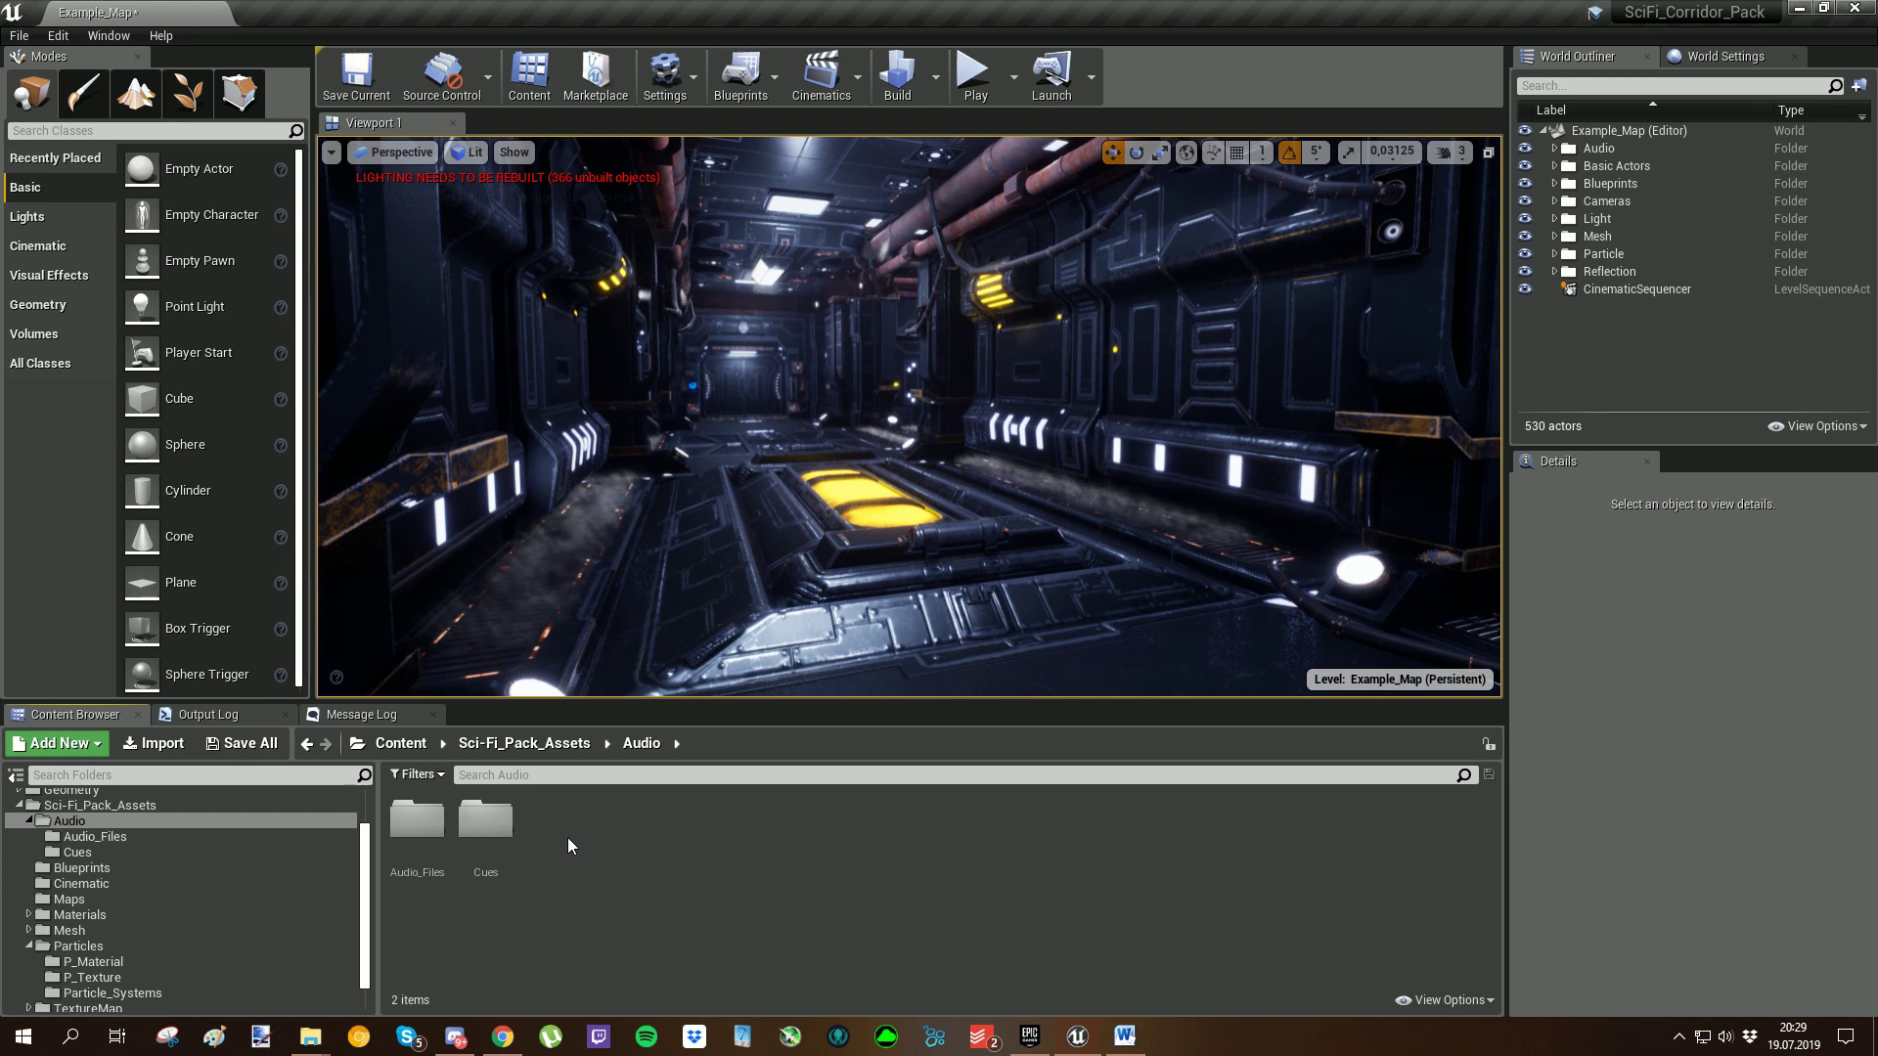
pyautogui.doubleClick(426, 834)
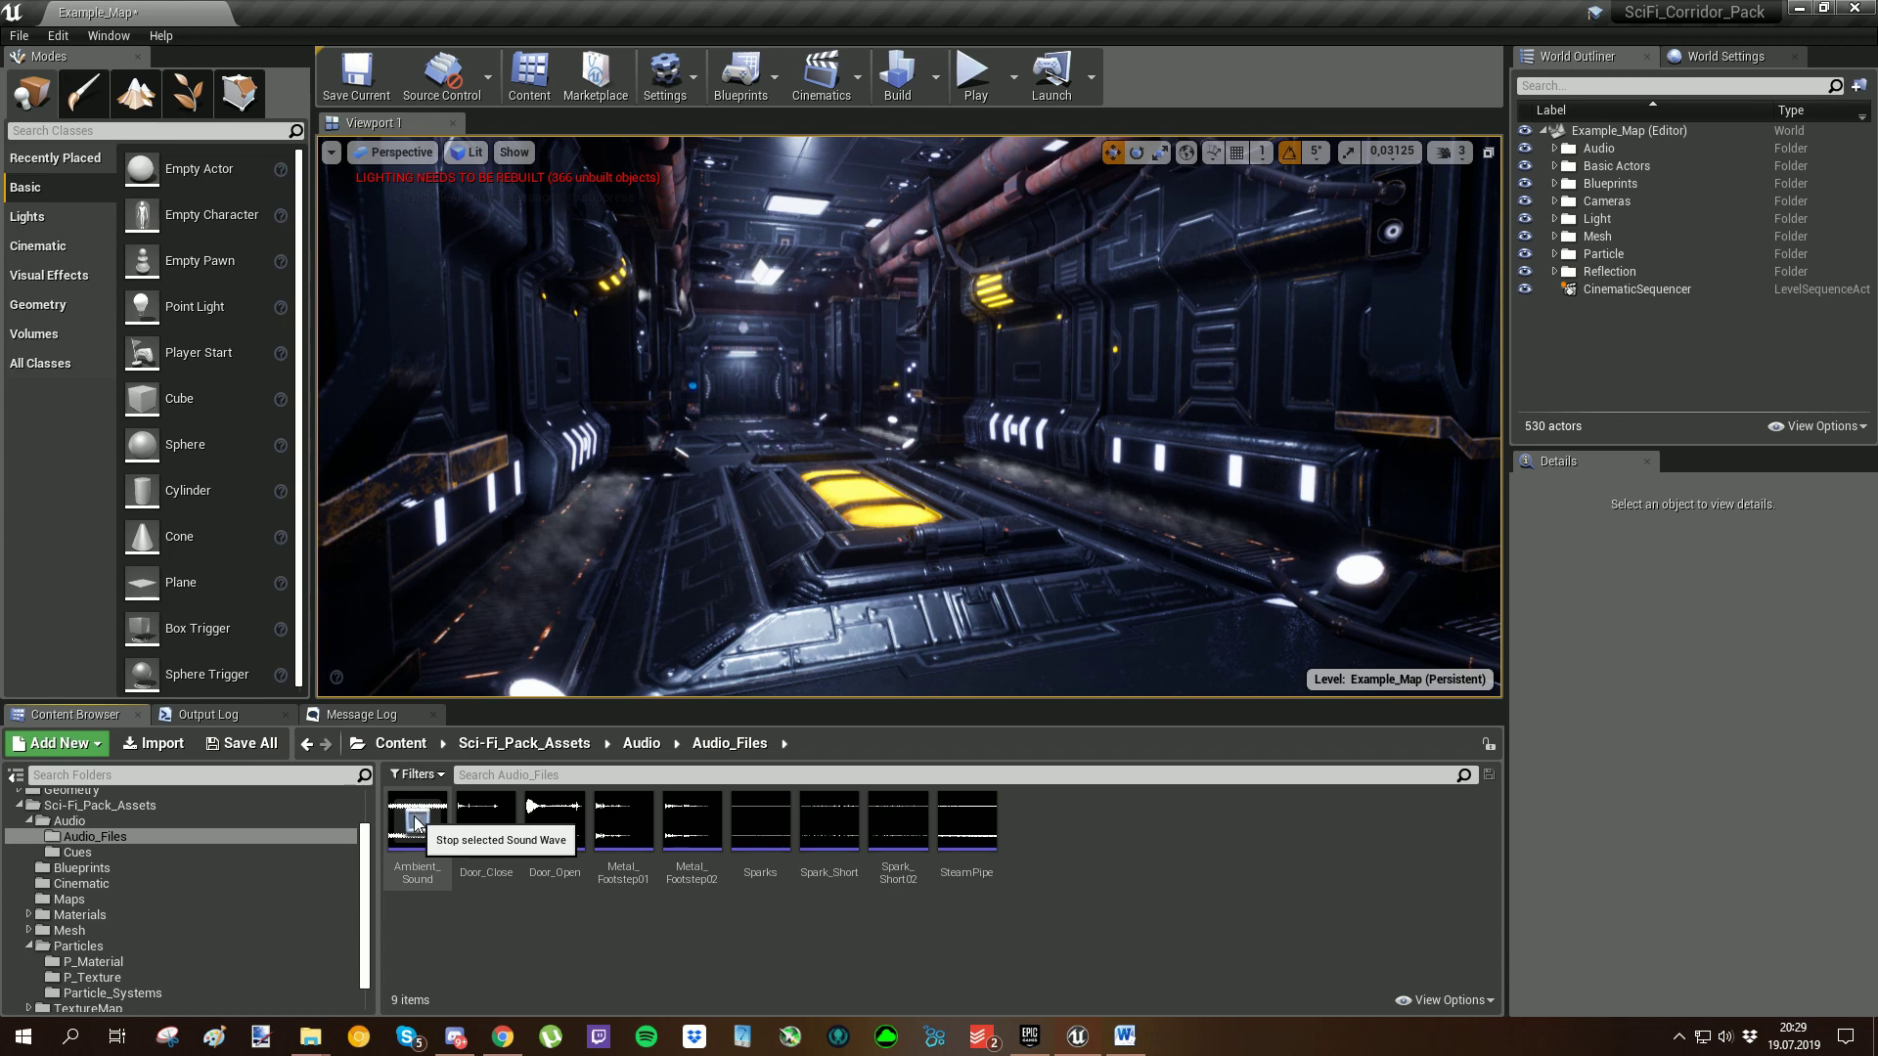
pyautogui.click(485, 821)
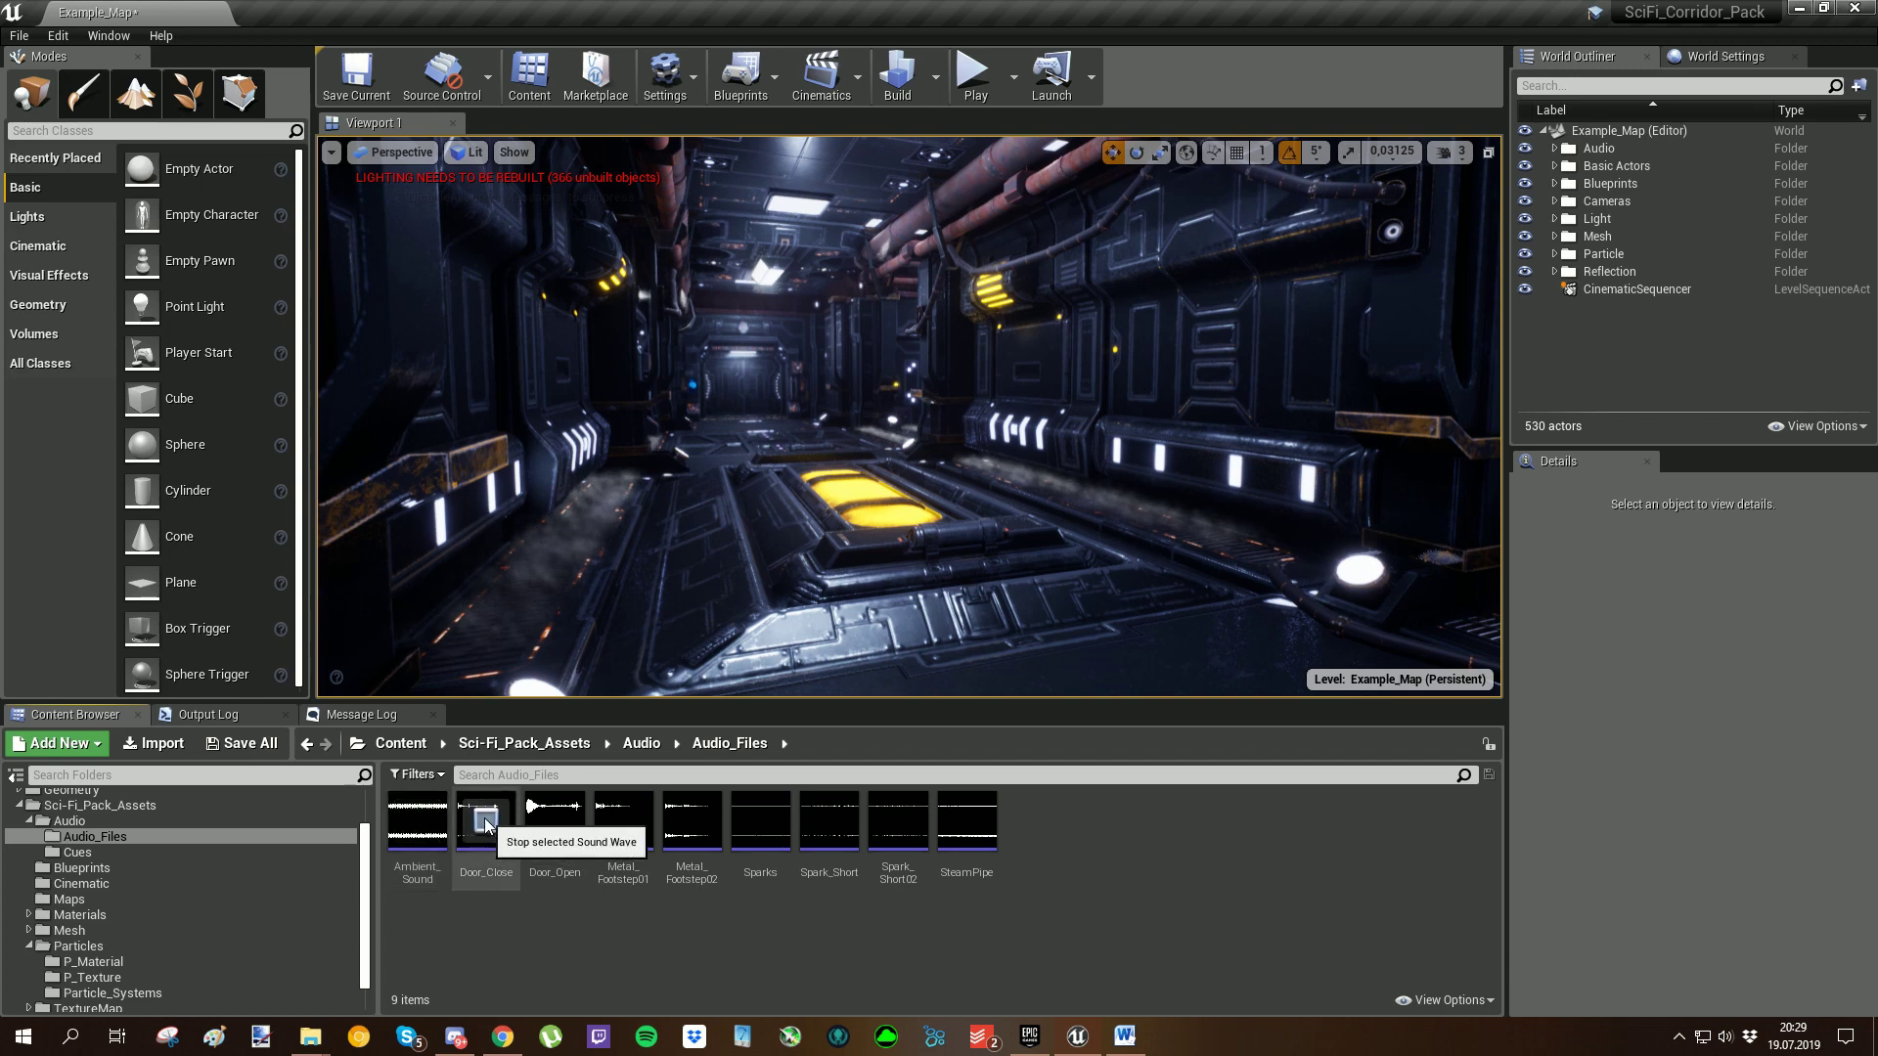
# Step: Preview the Door_Open, Metal_Footstep01, Sparks, Spark_Short, Spark_Short02 and SteamPipe sound waves
pyautogui.click(554, 834)
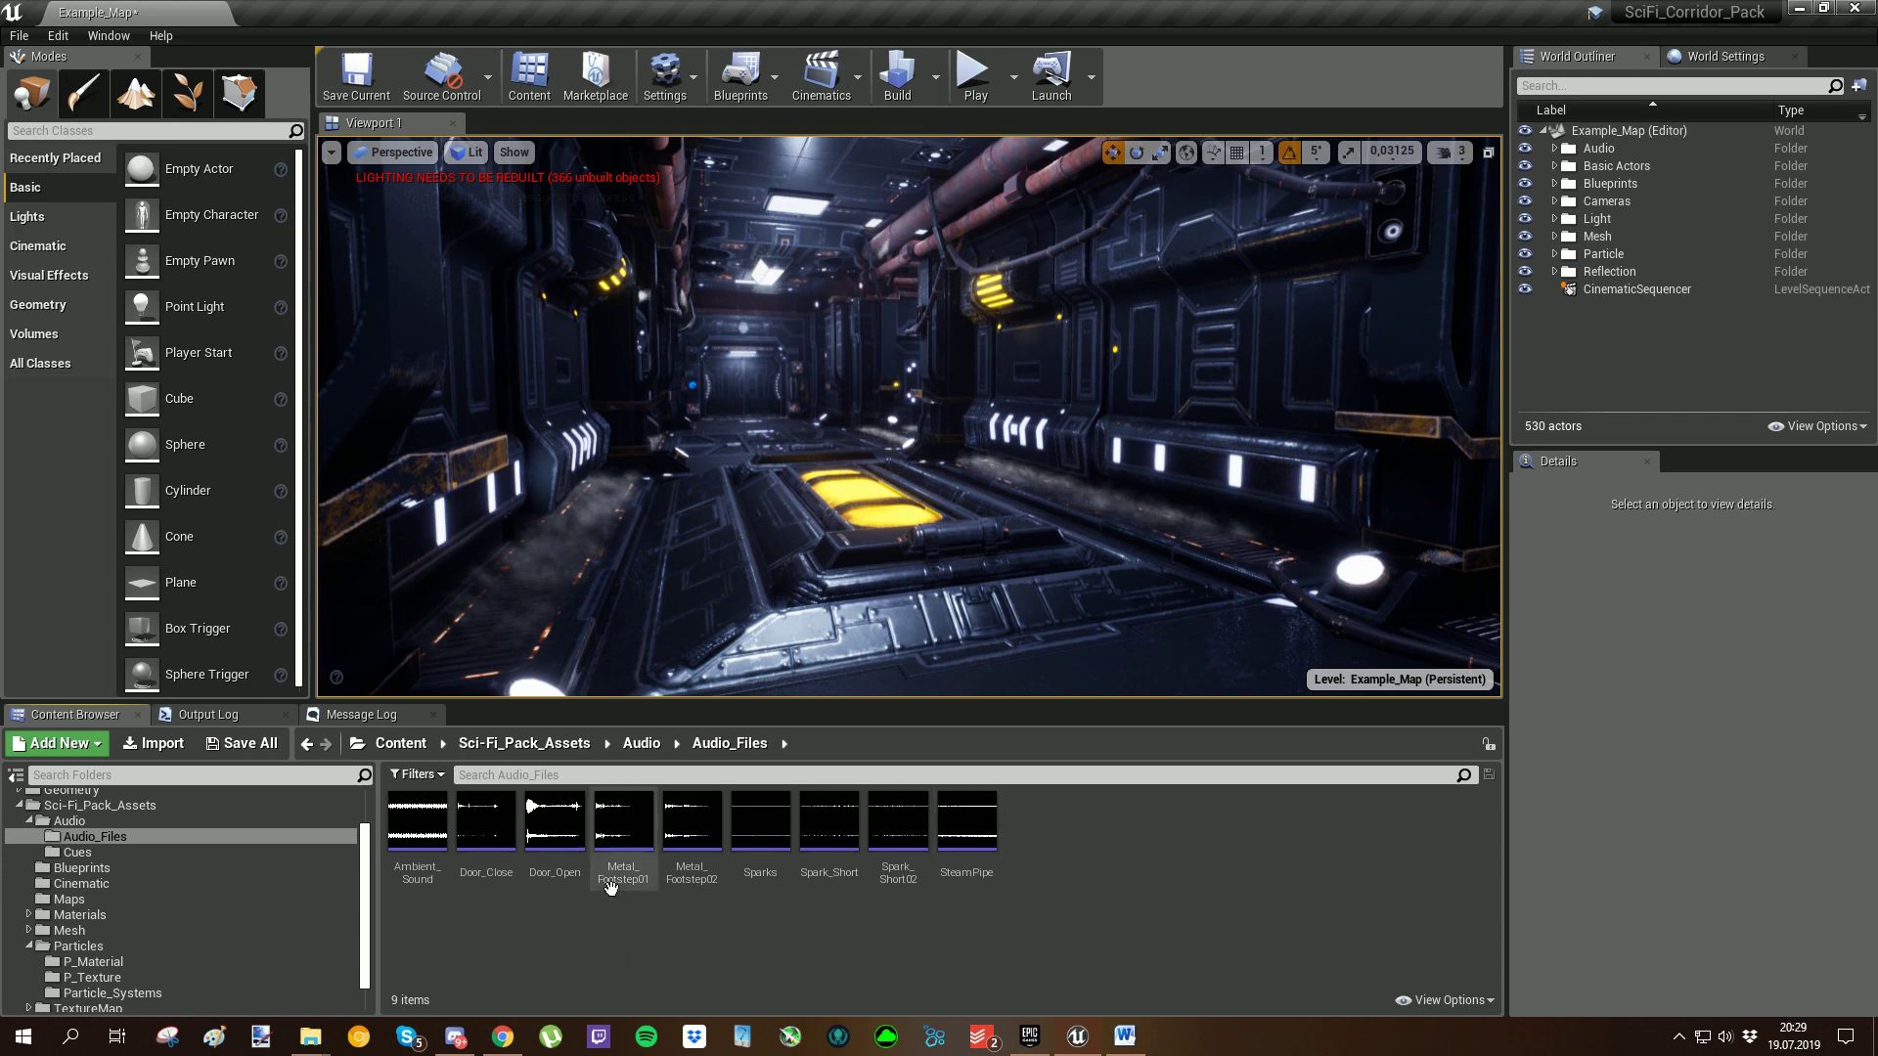
pyautogui.moveTo(621, 825)
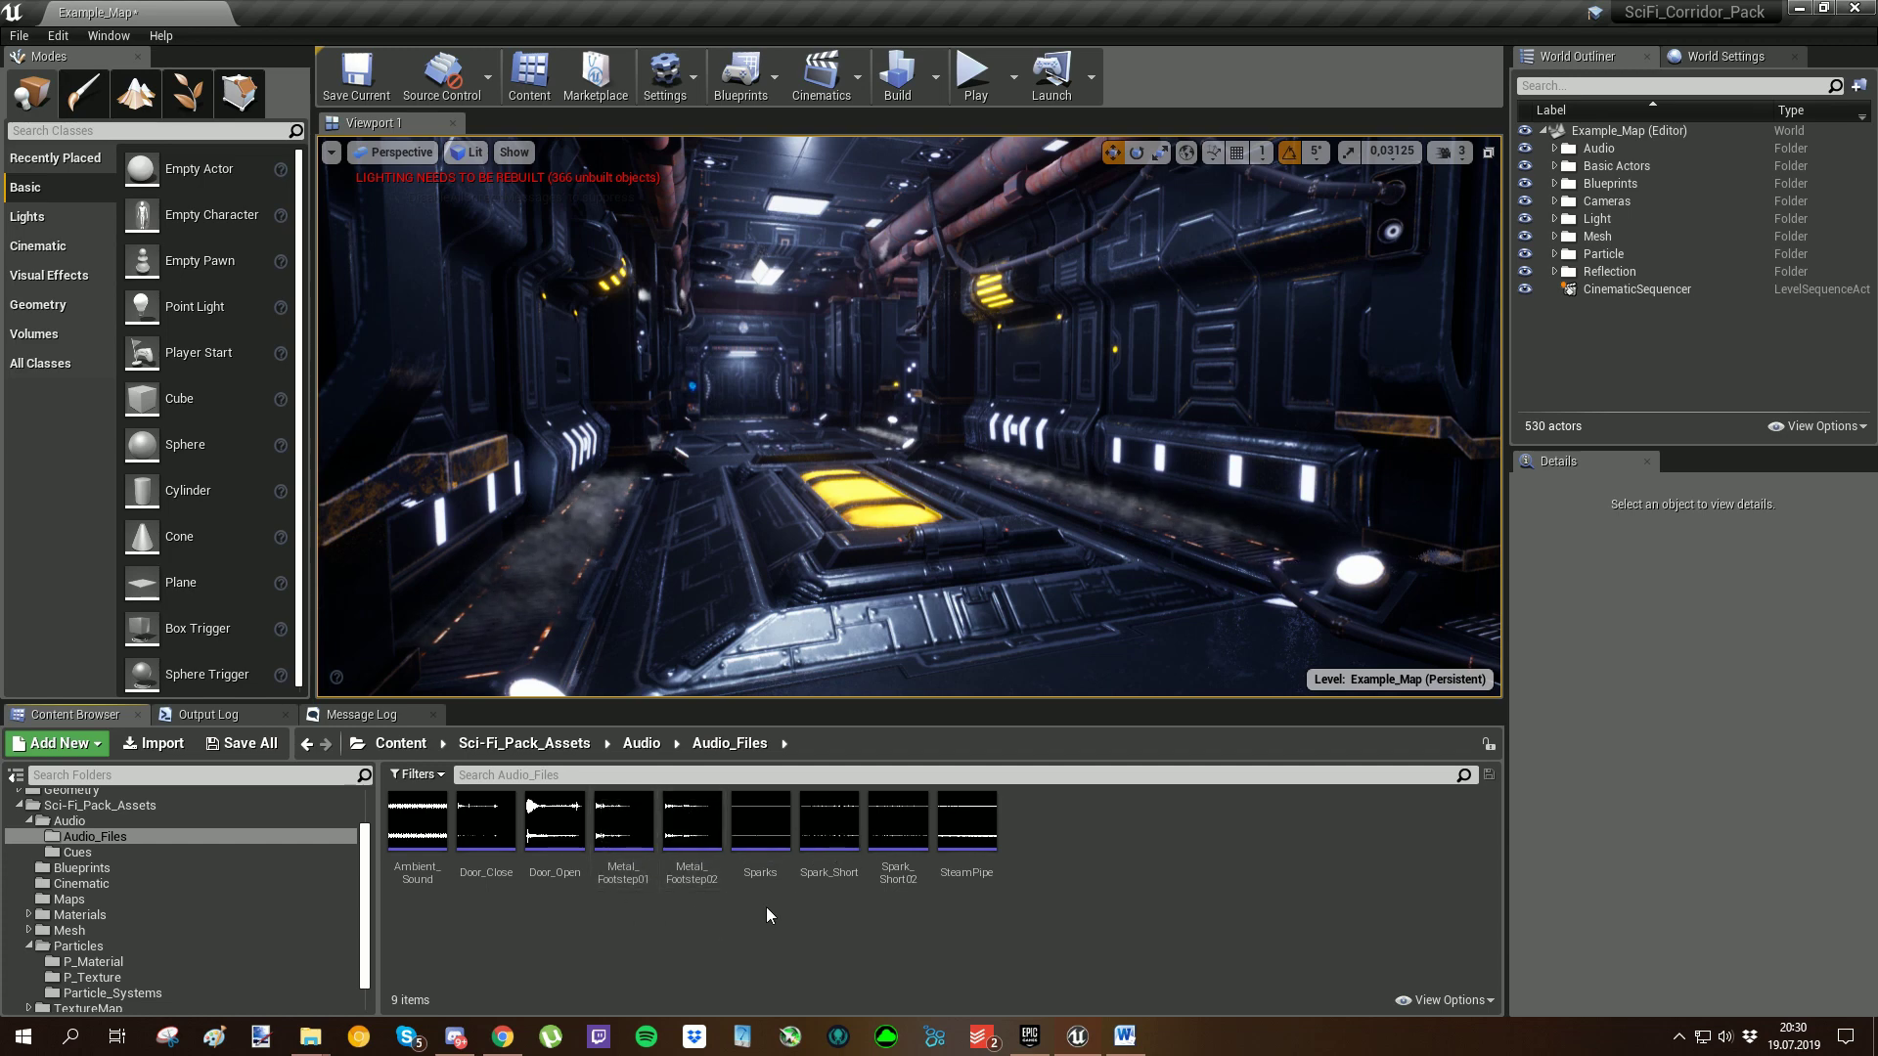
pyautogui.moveTo(758, 827)
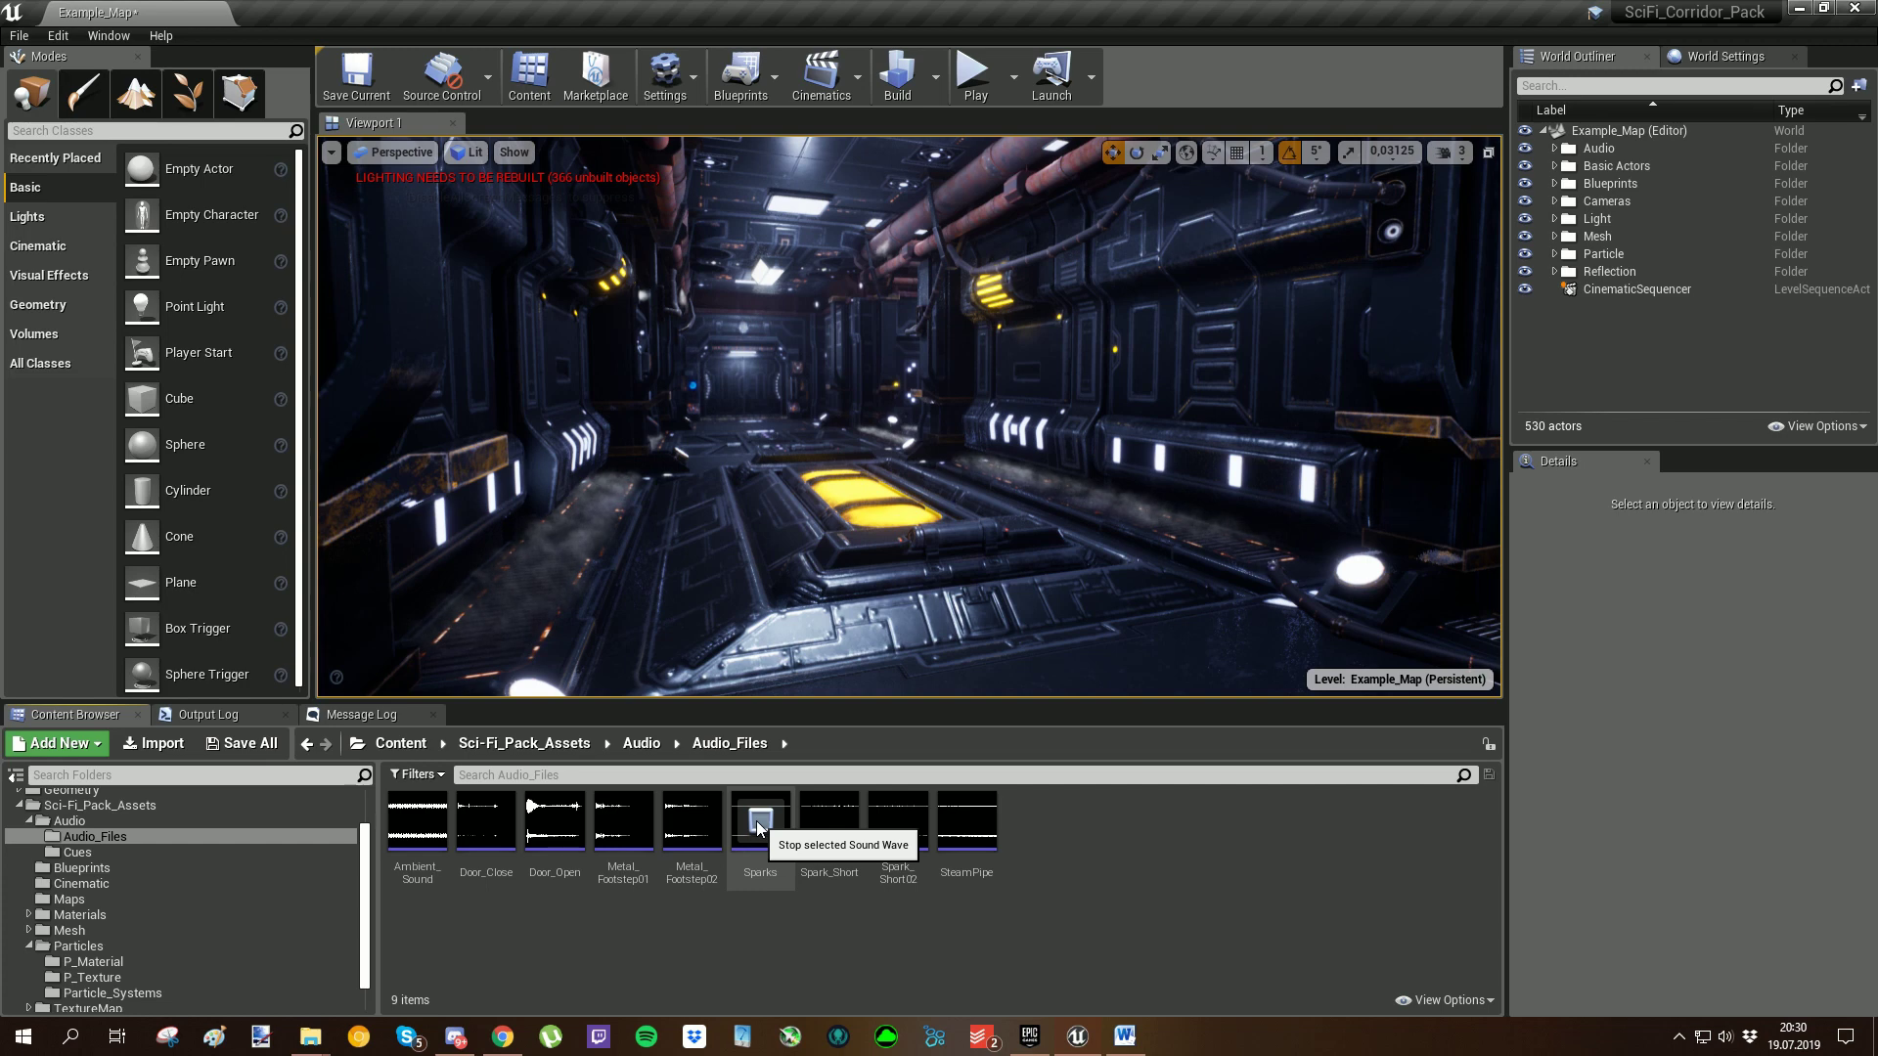
pyautogui.click(829, 823)
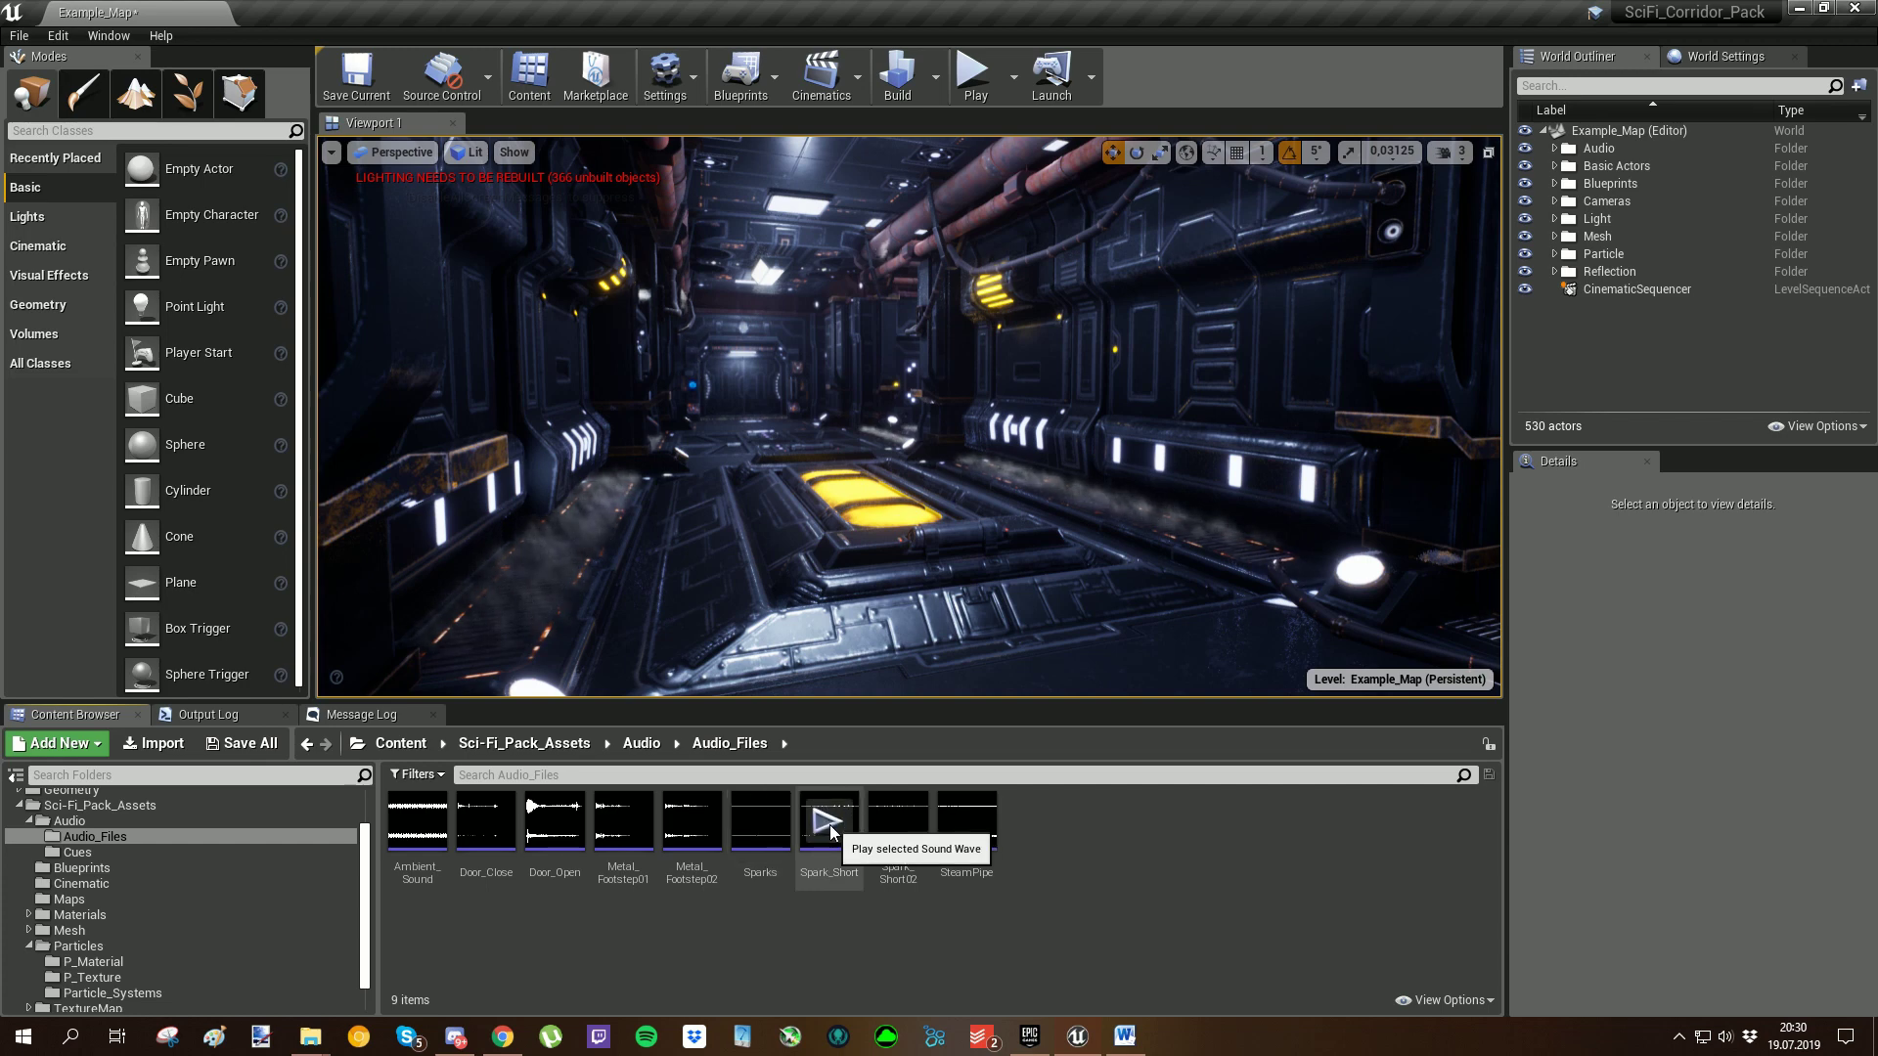
pyautogui.click(898, 822)
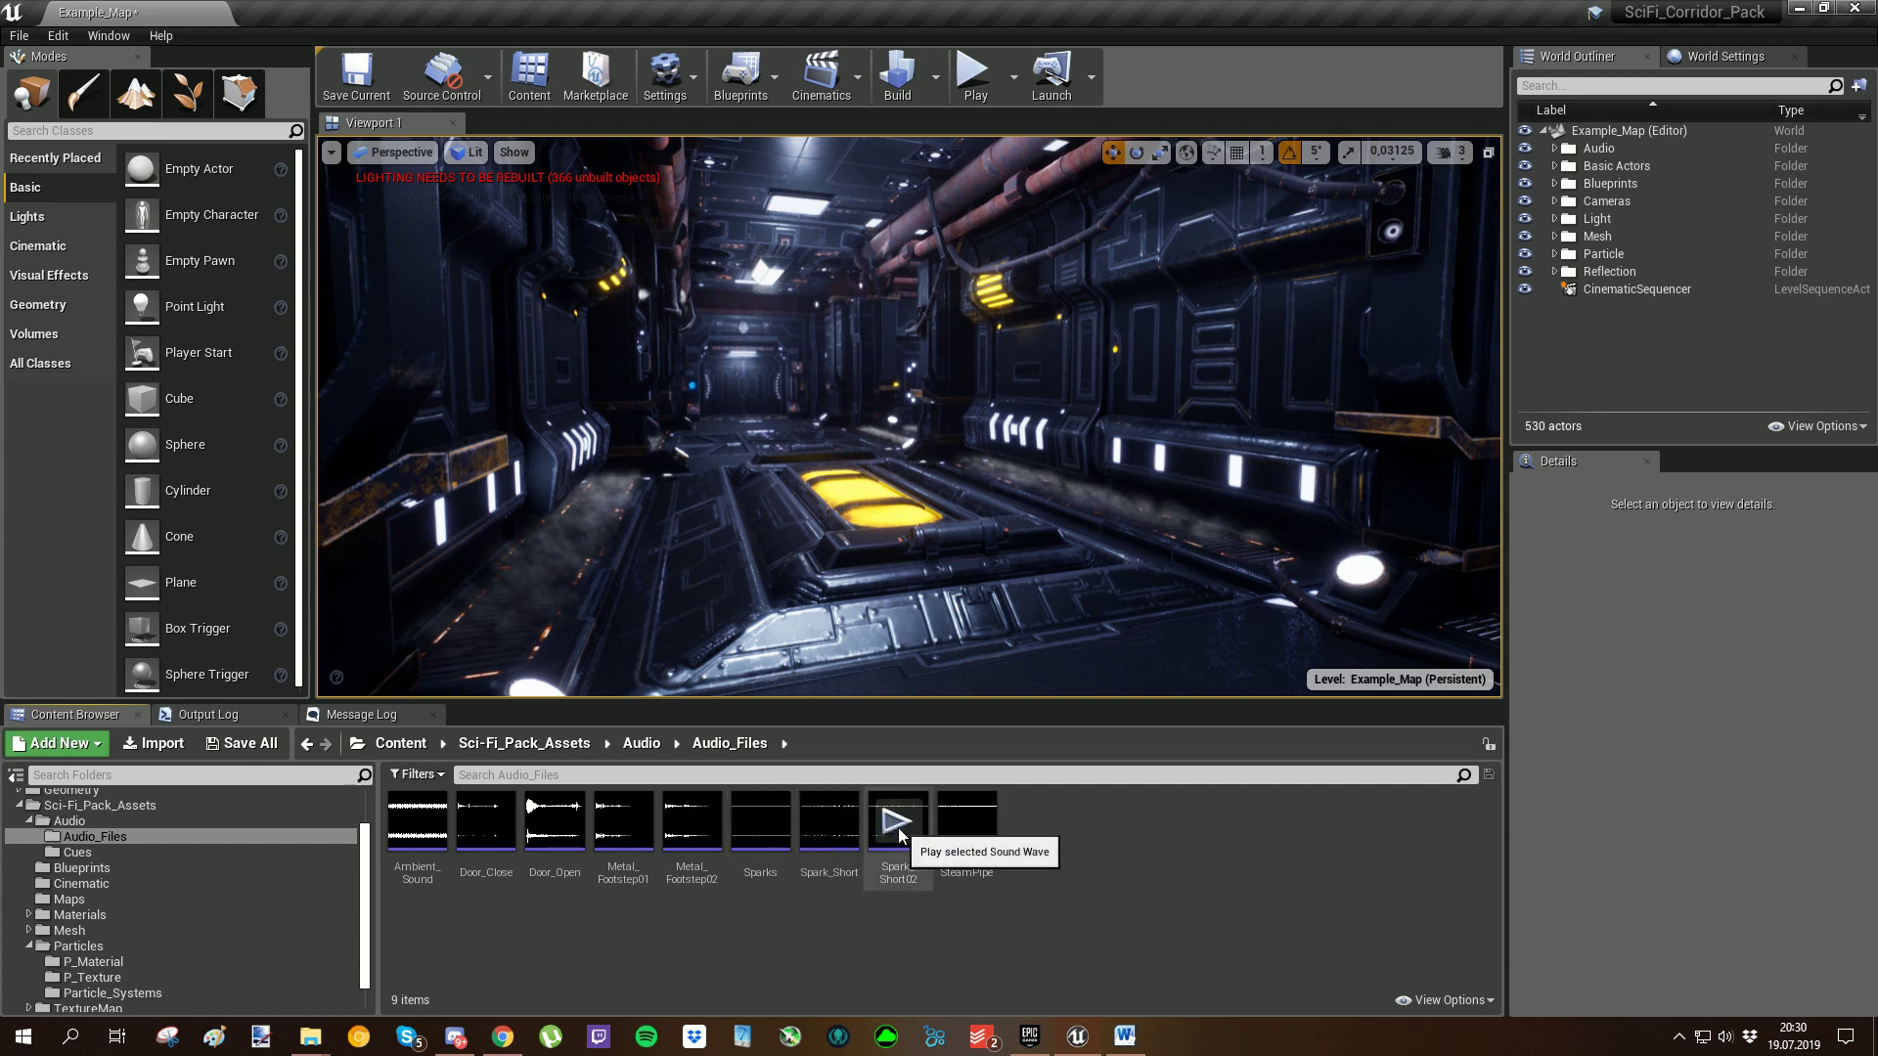
pyautogui.click(966, 822)
# Step: Play the Example_Map level and walk down the corridor to the closed door, listening to the ambient, spark and steam sounds in place
pyautogui.press('w')
pyautogui.moveTo(1010, 453); pyautogui.dragTo(1016, 431, button='right')
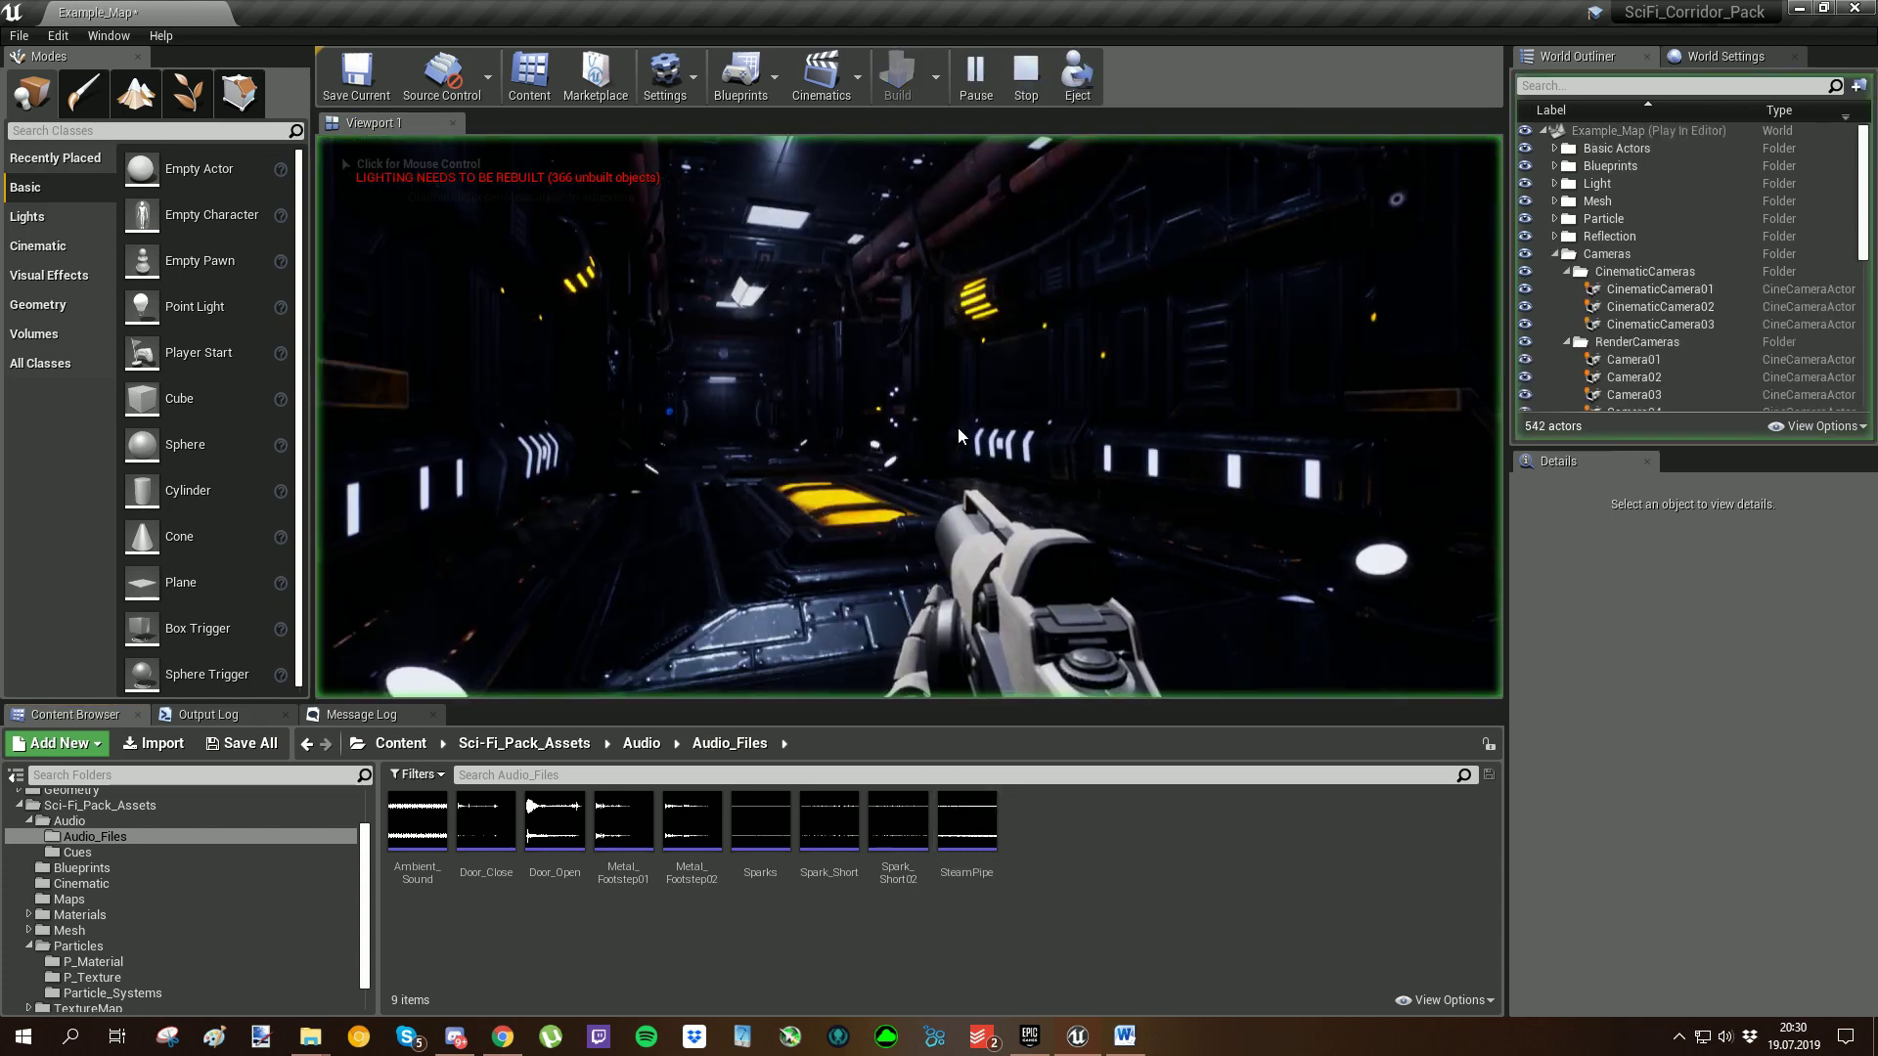
pyautogui.click(960, 419)
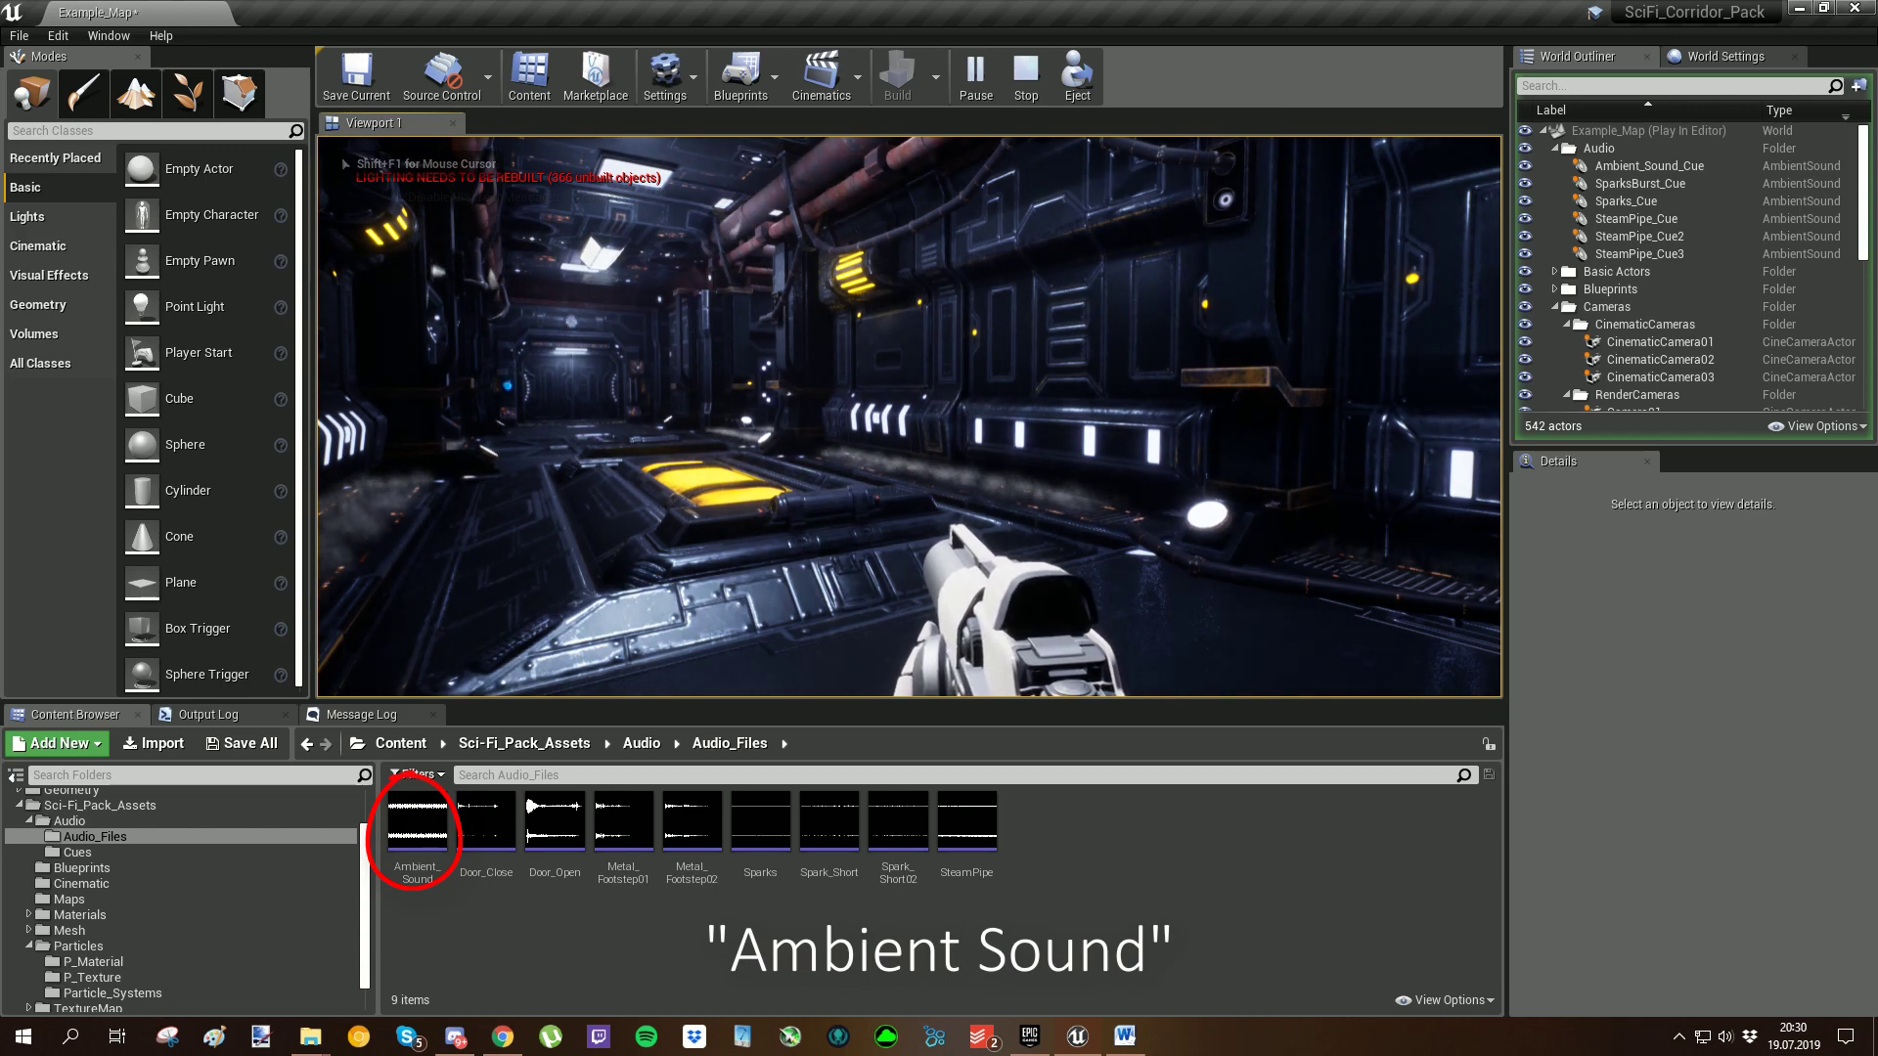
pyautogui.press('w')
pyautogui.press('w')
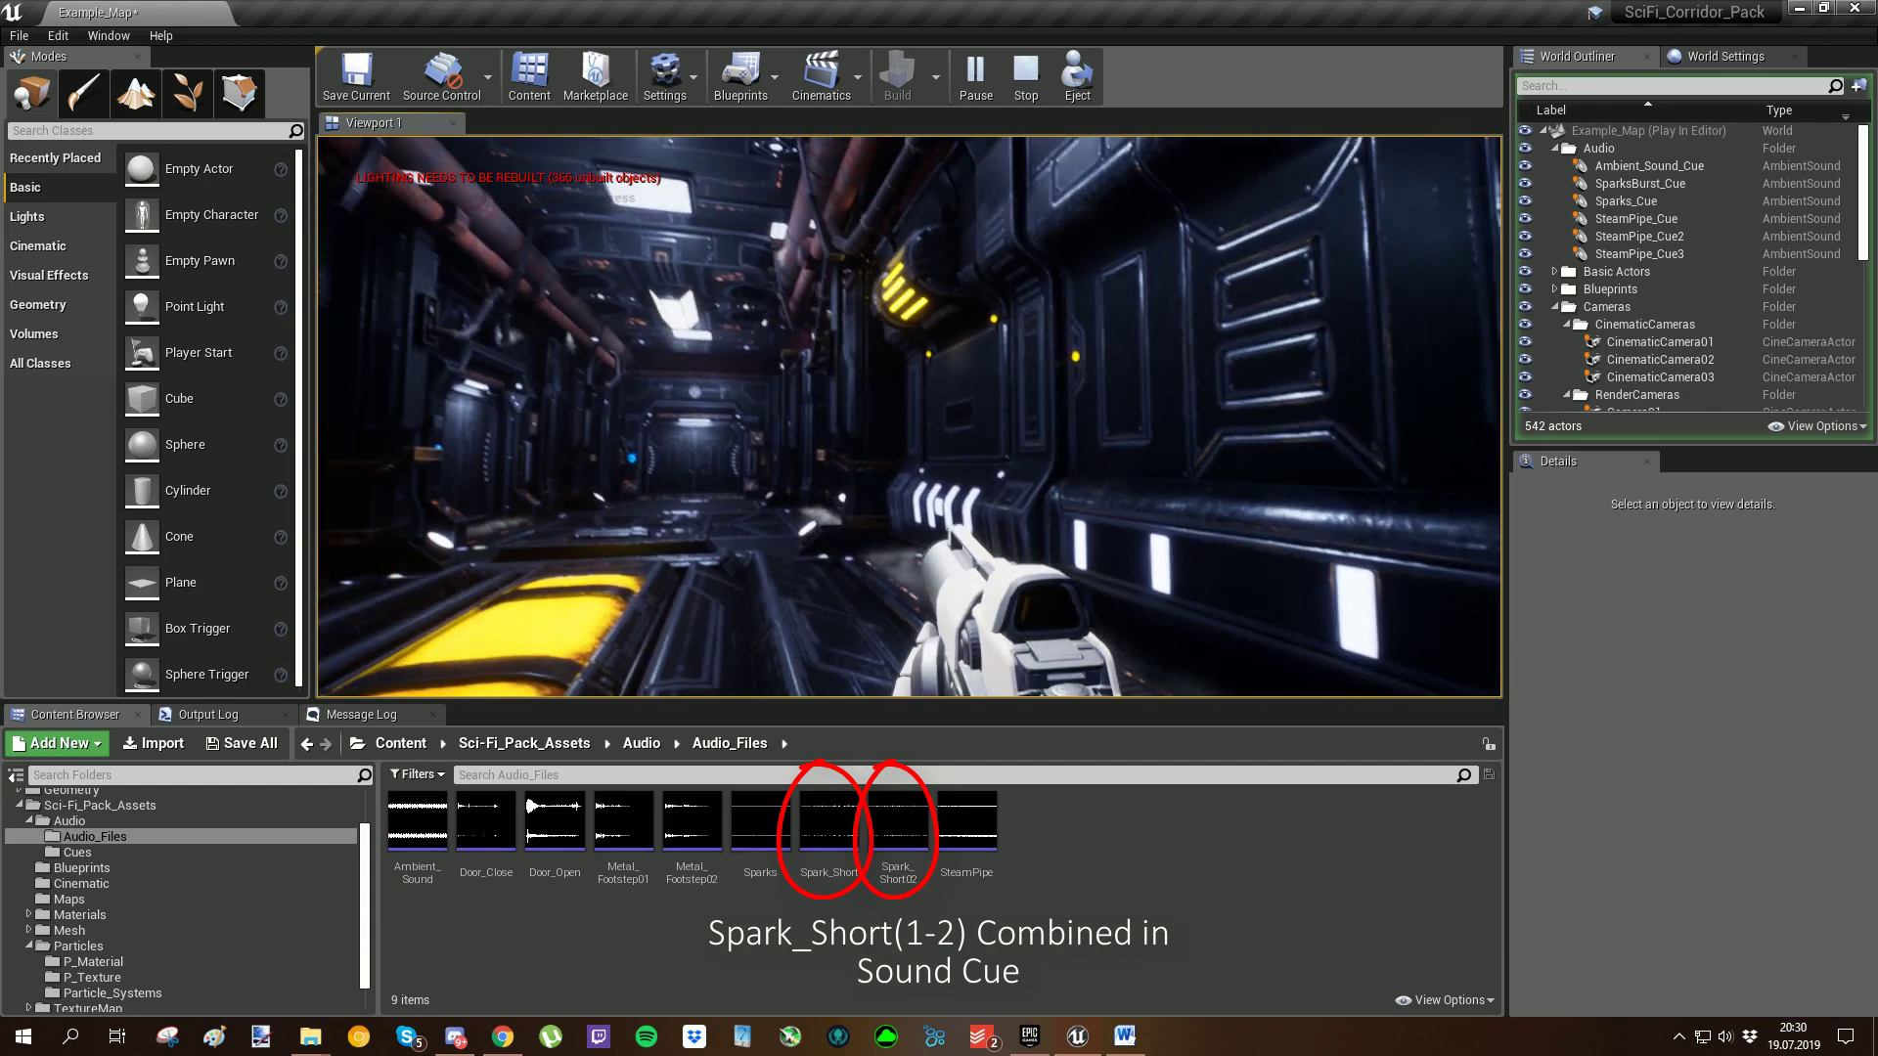
pyautogui.press('w')
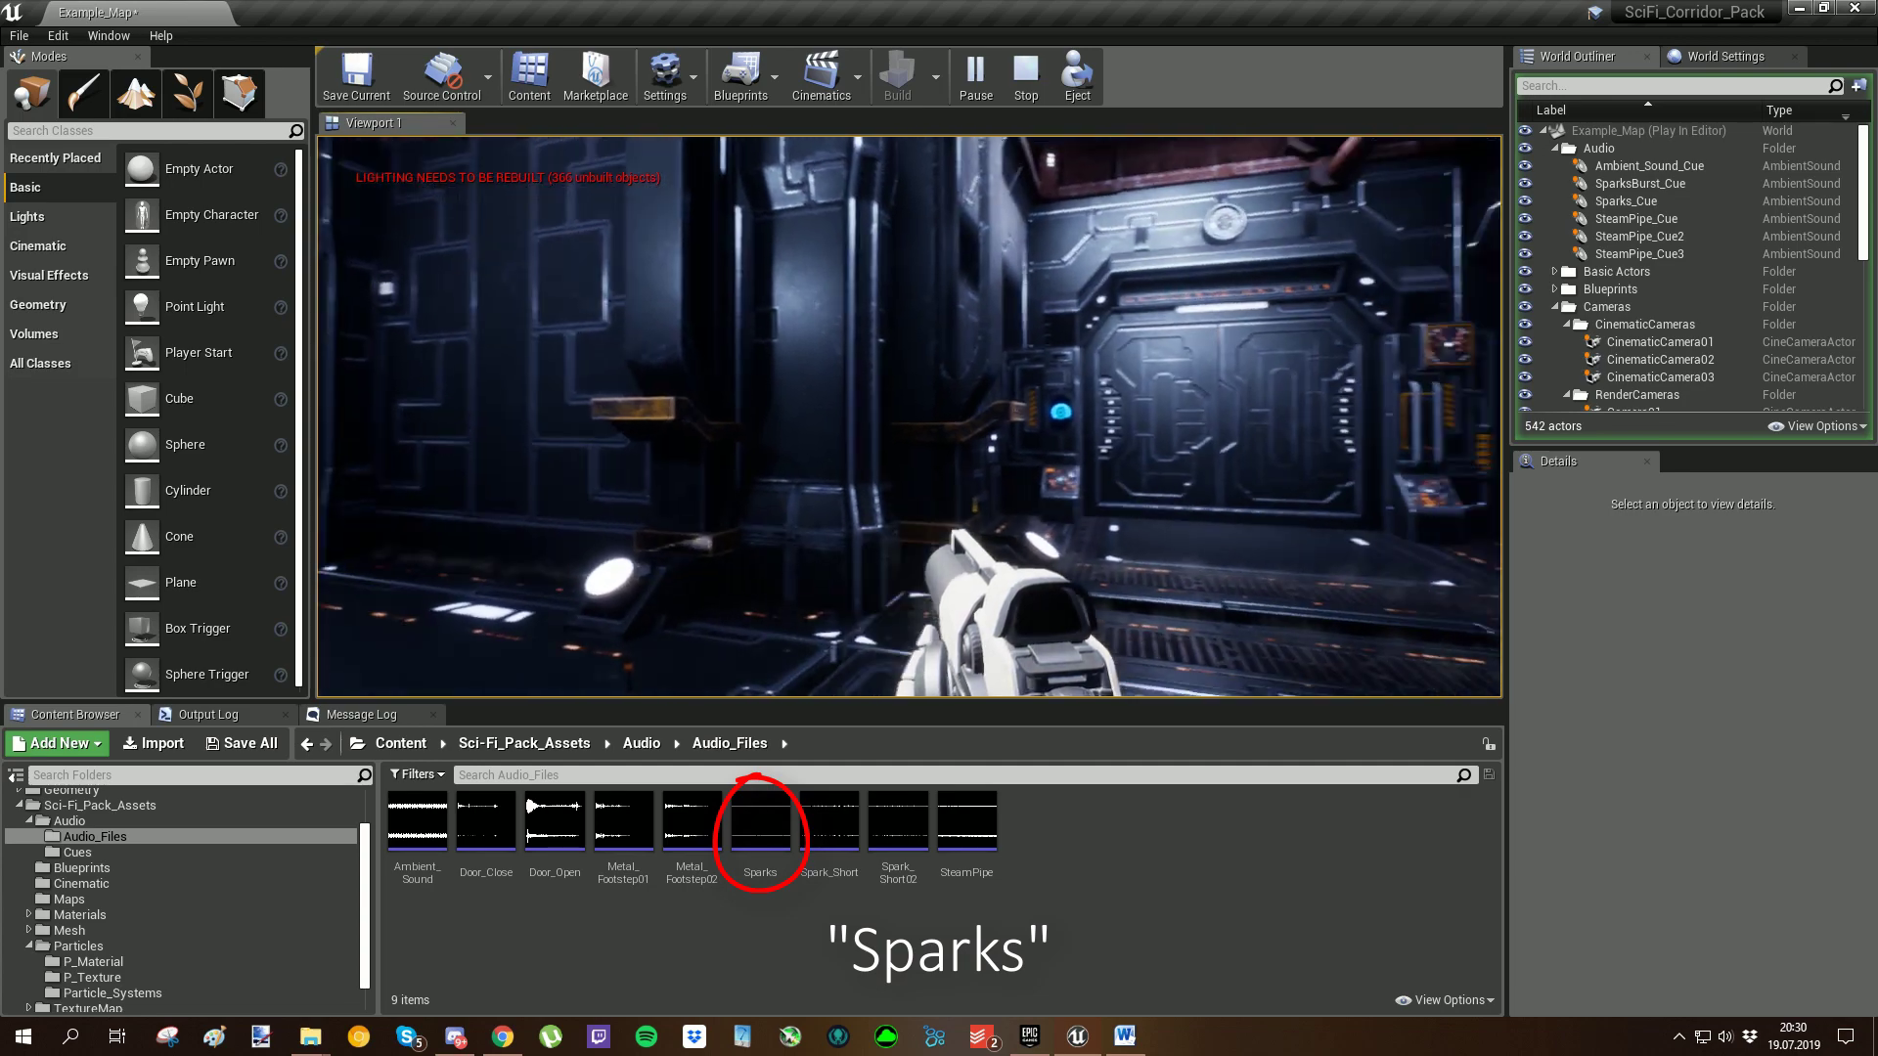
pyautogui.press('w')
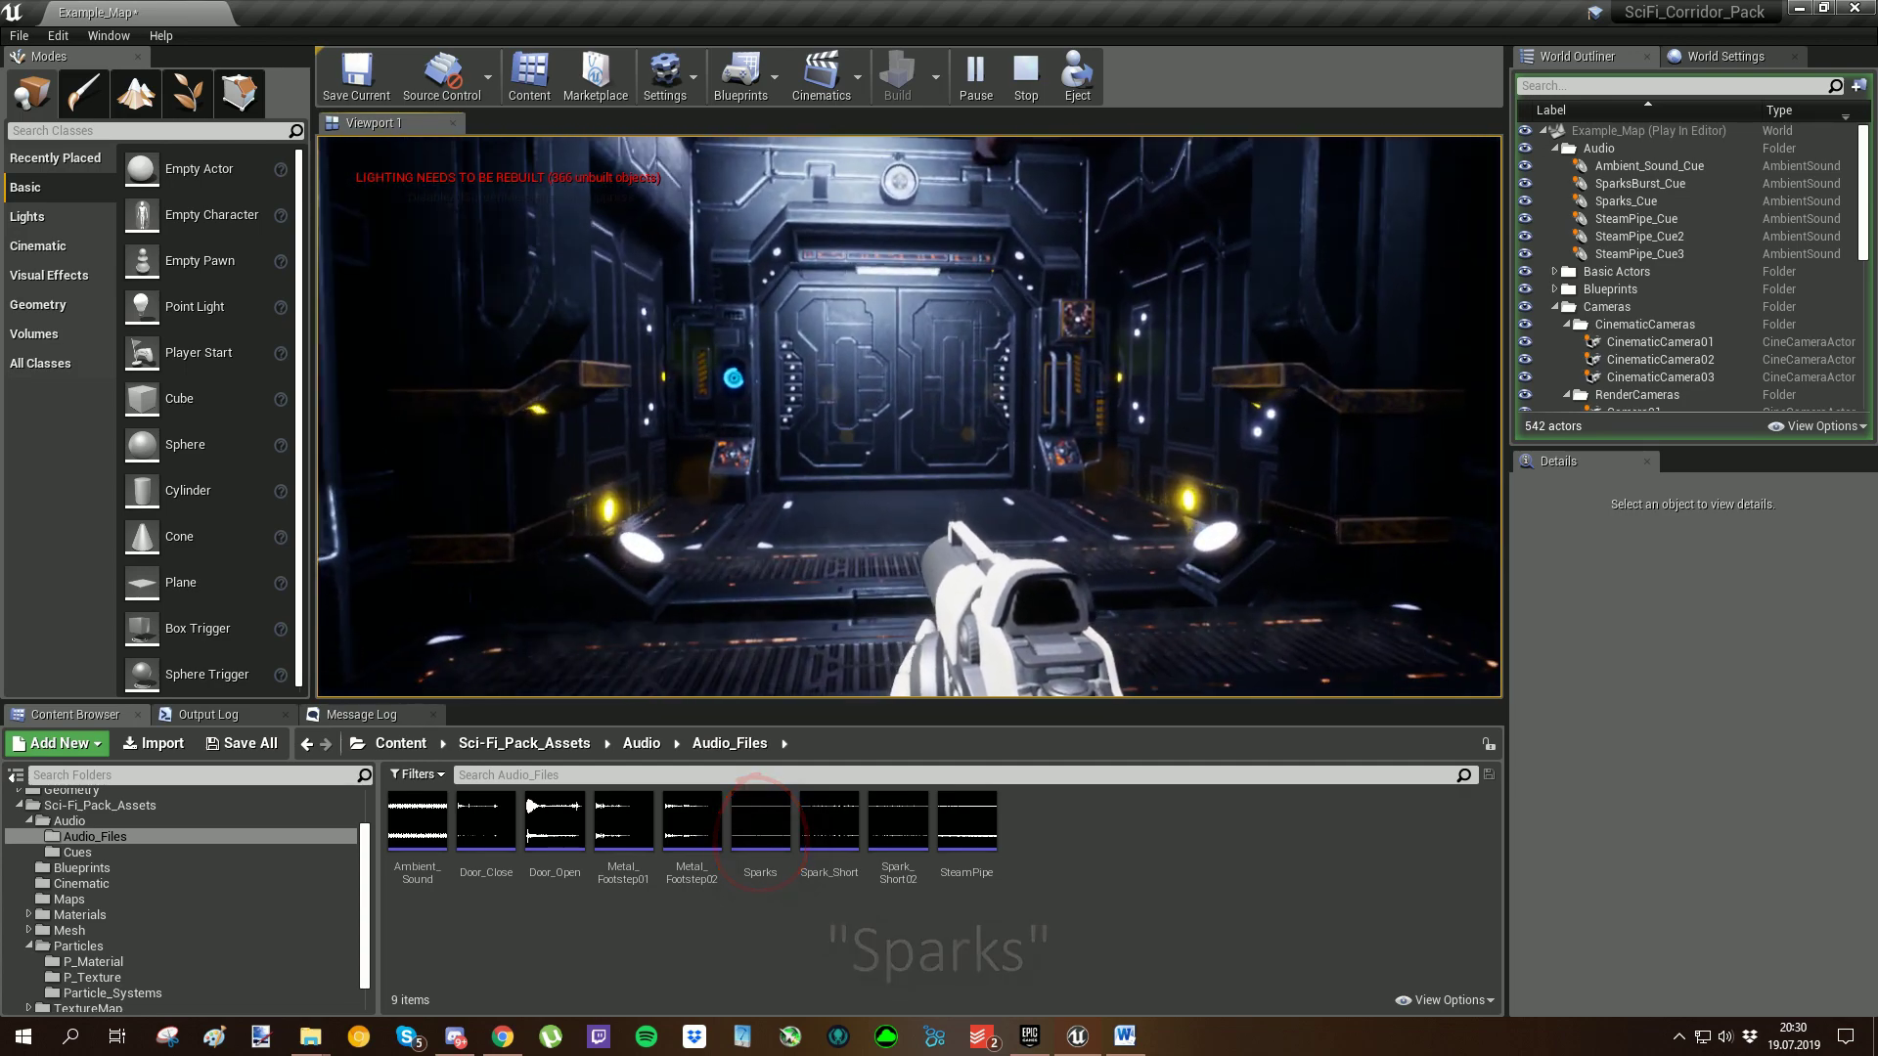
pyautogui.press('w')
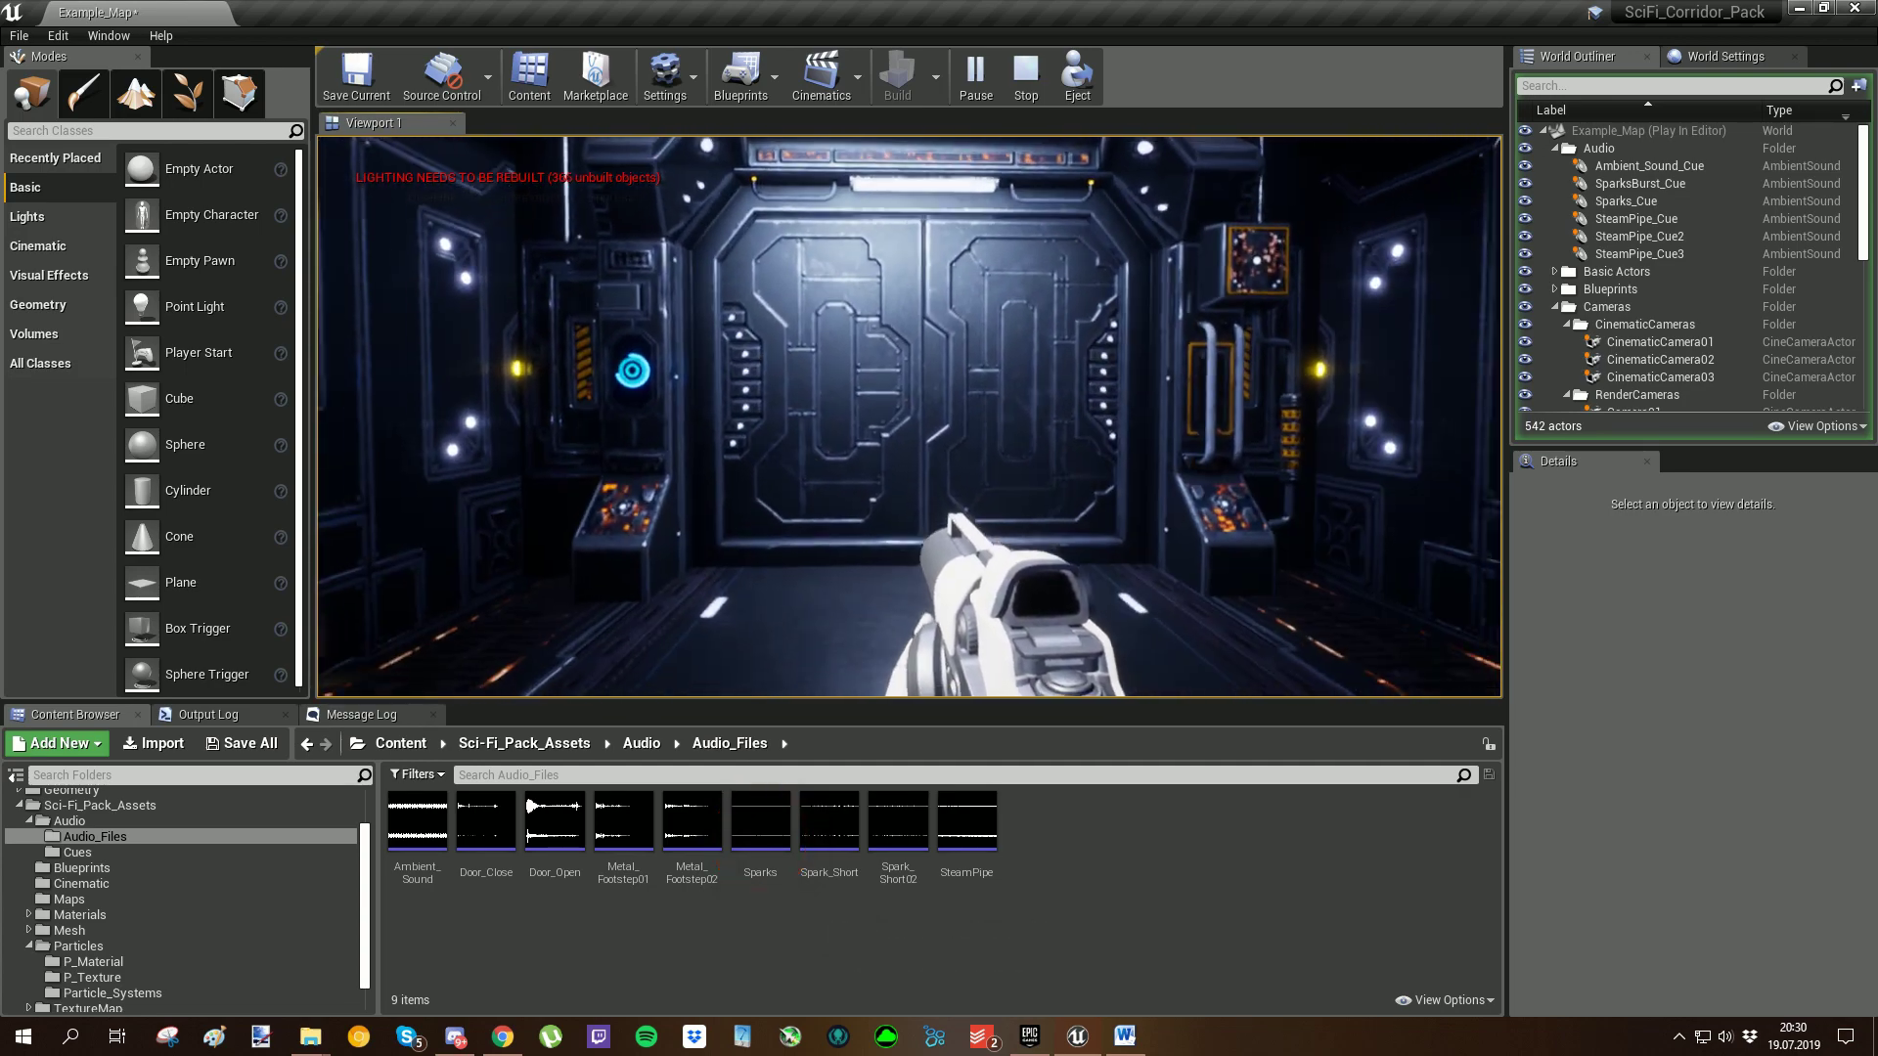
pyautogui.press('w')
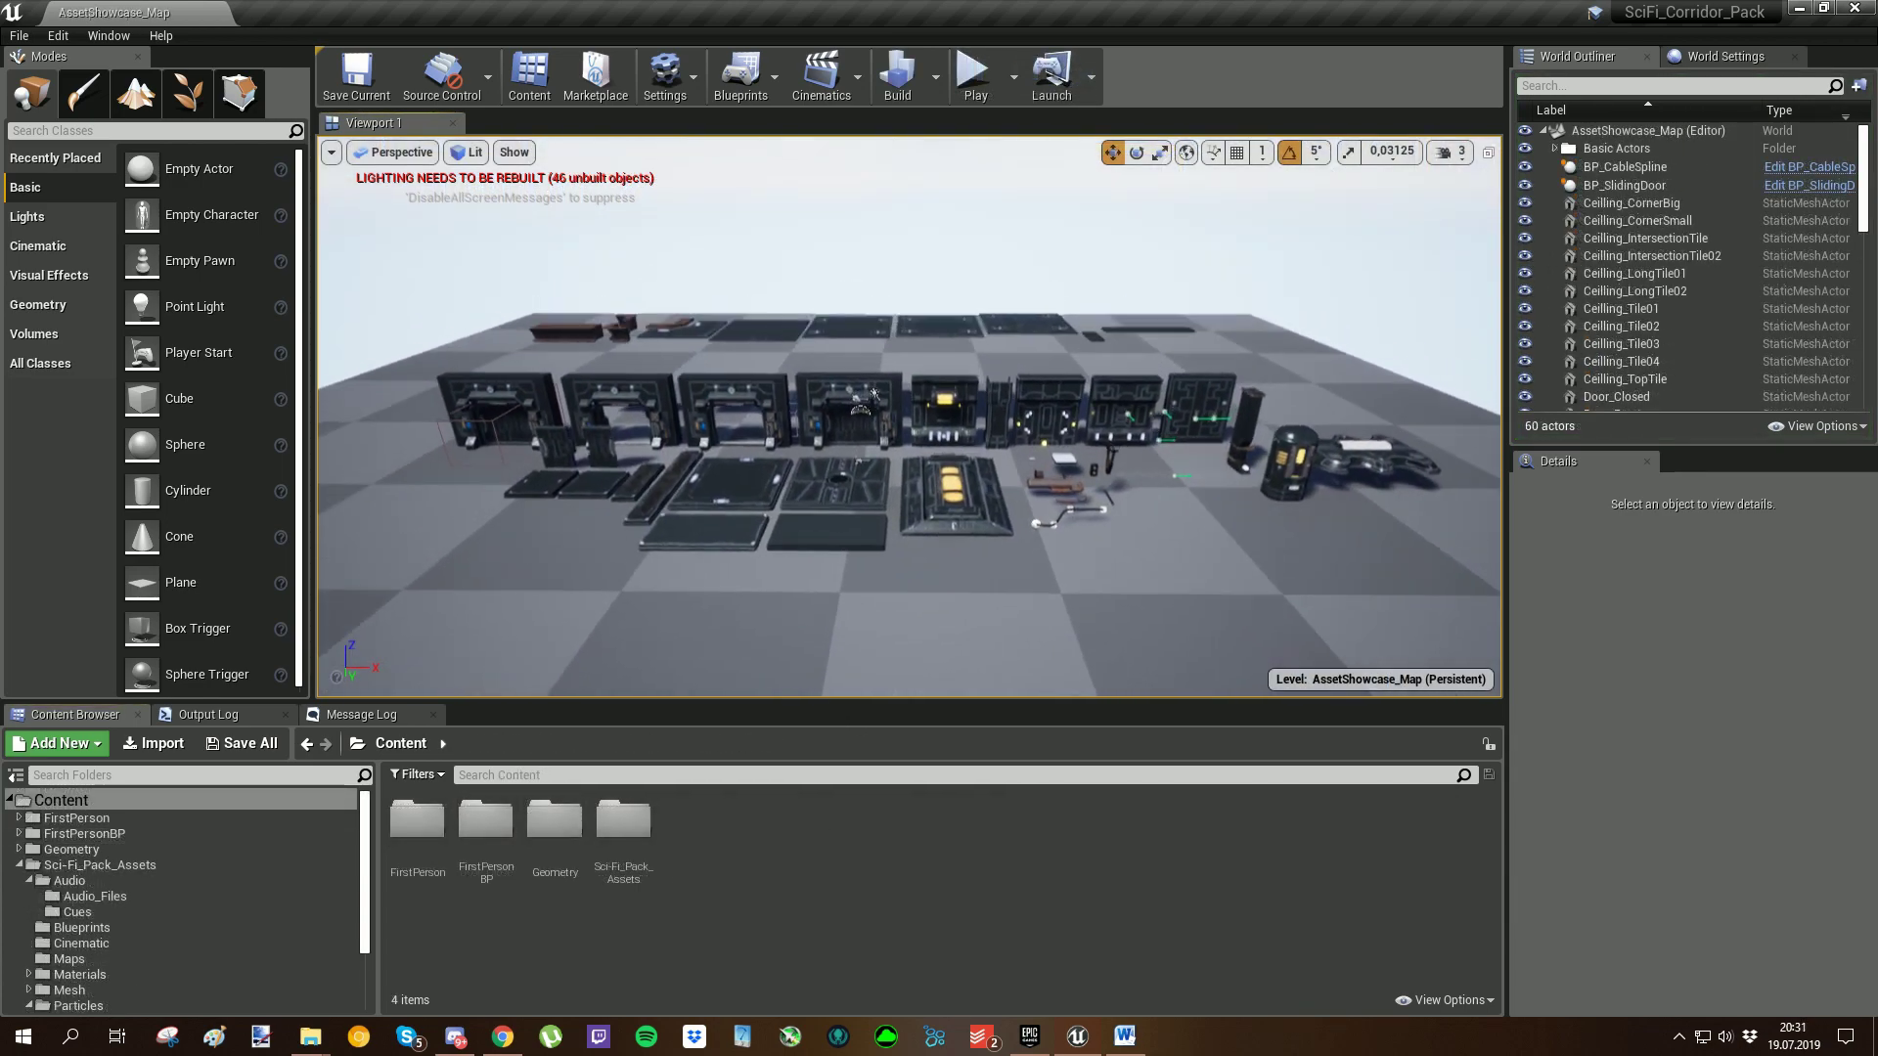
# Step: Look over the pack's complete set of modular meshes laid out in AssetShowcase_Map
pyautogui.press('e')
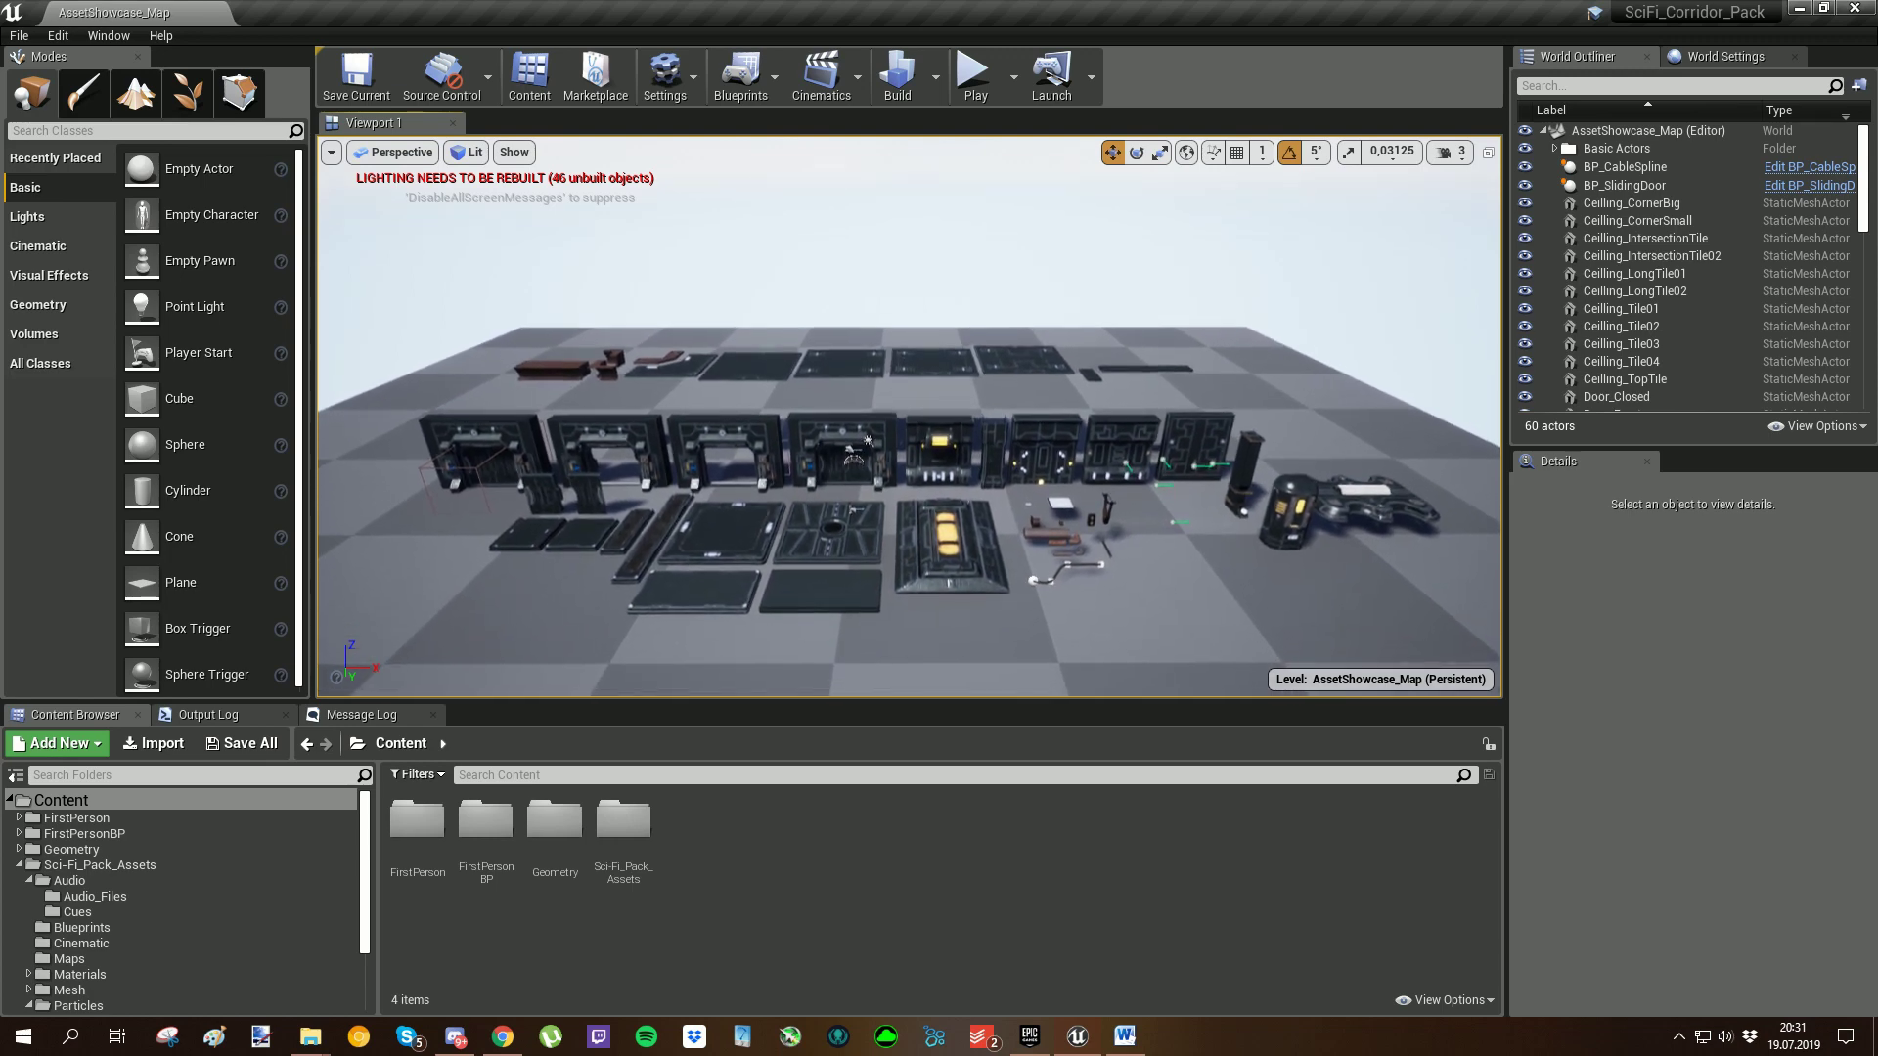
pyautogui.press('w')
pyautogui.press('q')
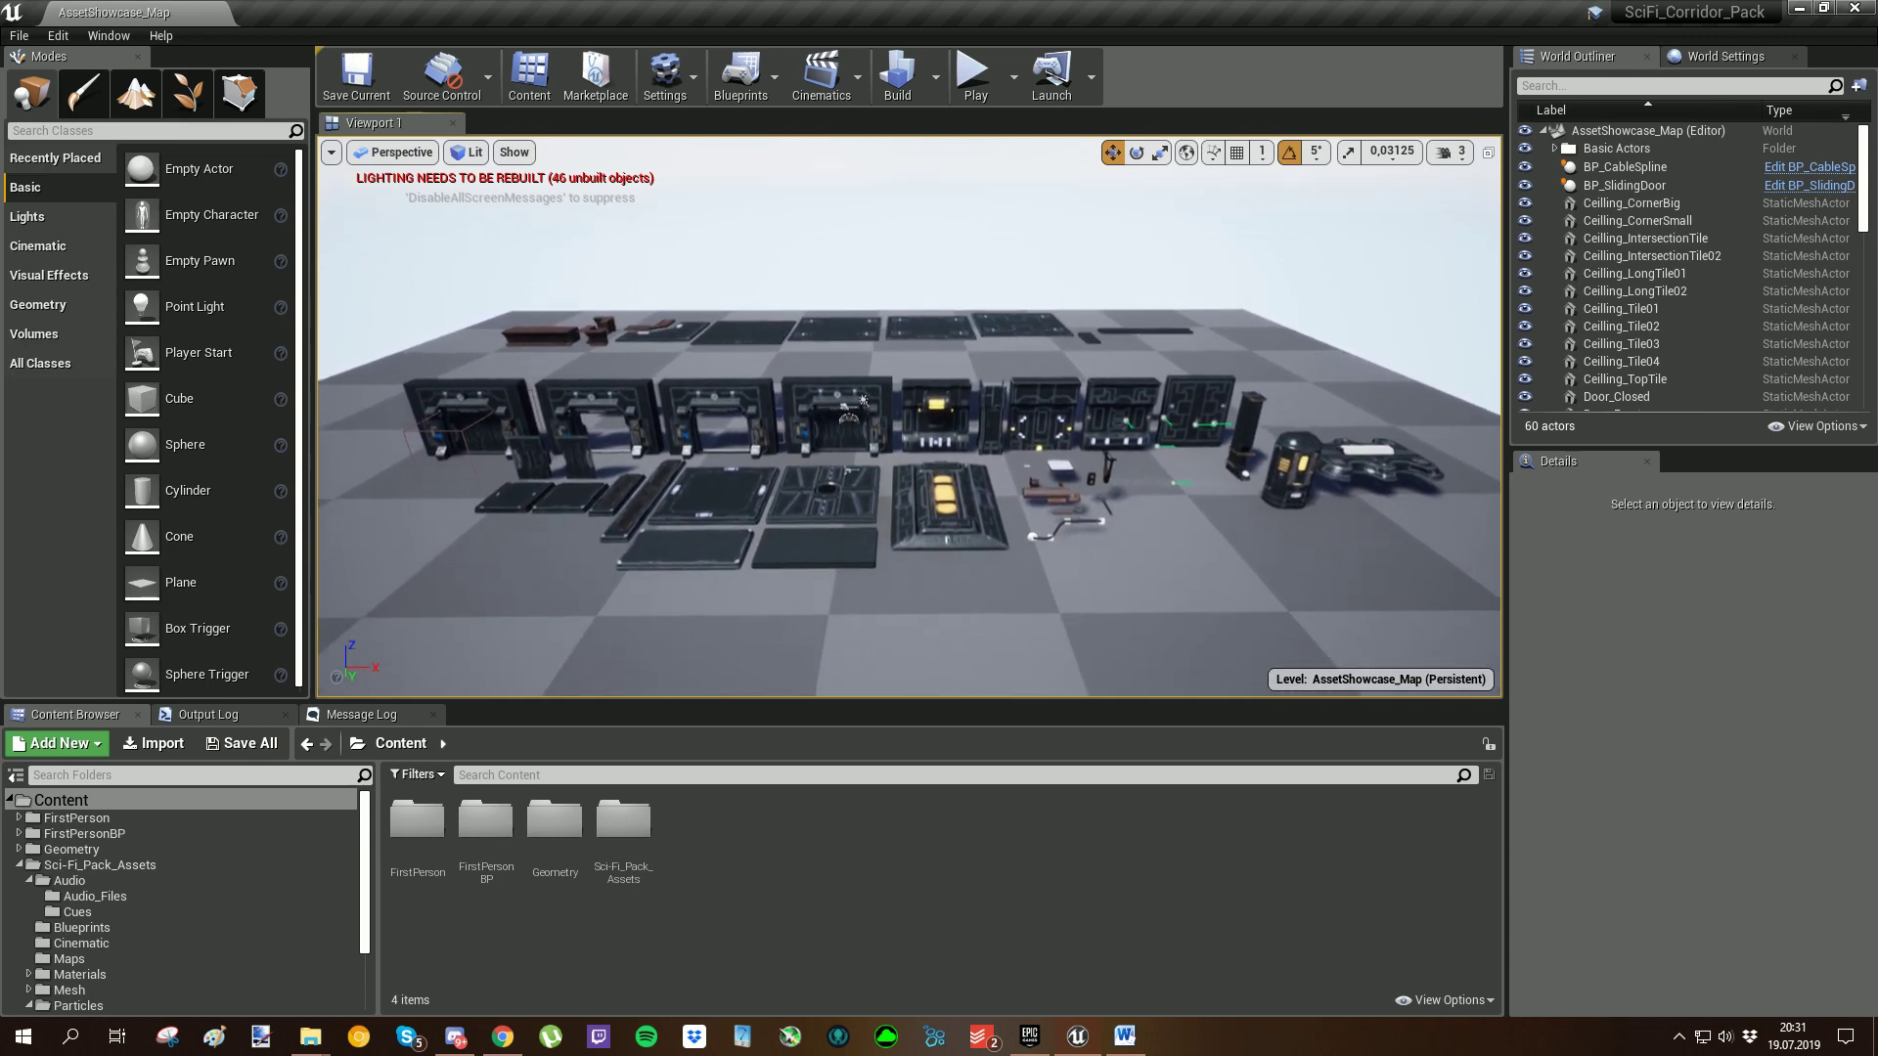